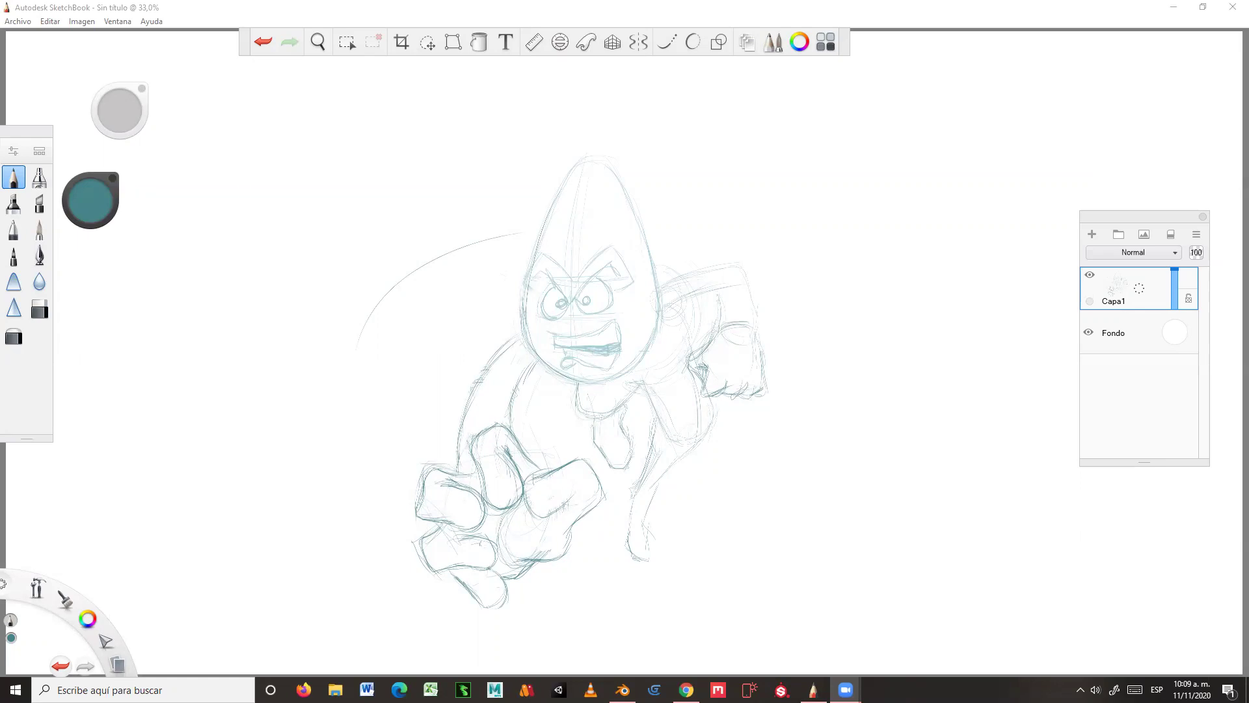
Step: Sketch stronger pencil lines over the bent rear arm and its clenched fist
{"action": "left_click", "coordinate": [659, 279]}
{"action": "left_click_drag", "start_coordinate": [657, 281], "coordinate": [722, 269]}
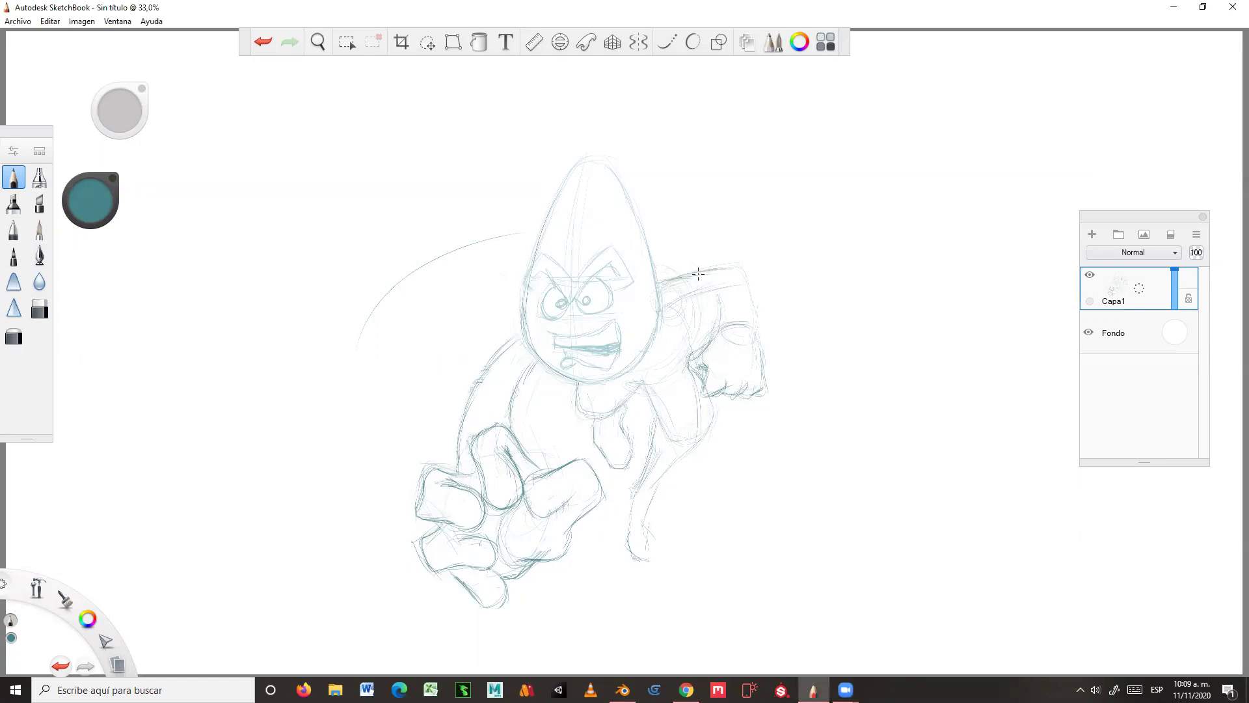
{"action": "mouse_move", "coordinate": [673, 306]}
{"action": "left_mouse_down"}
{"action": "mouse_move", "coordinate": [734, 288]}
{"action": "mouse_move", "coordinate": [708, 288]}
{"action": "mouse_move", "coordinate": [726, 286]}
{"action": "mouse_move", "coordinate": [713, 290]}
{"action": "mouse_move", "coordinate": [723, 321]}
{"action": "left_mouse_up"}
{"action": "mouse_move", "coordinate": [715, 268]}
{"action": "left_mouse_down"}
{"action": "mouse_move", "coordinate": [745, 283]}
{"action": "mouse_move", "coordinate": [753, 327]}
{"action": "left_mouse_up"}
{"action": "left_click_drag", "start_coordinate": [703, 365], "coordinate": [706, 376]}
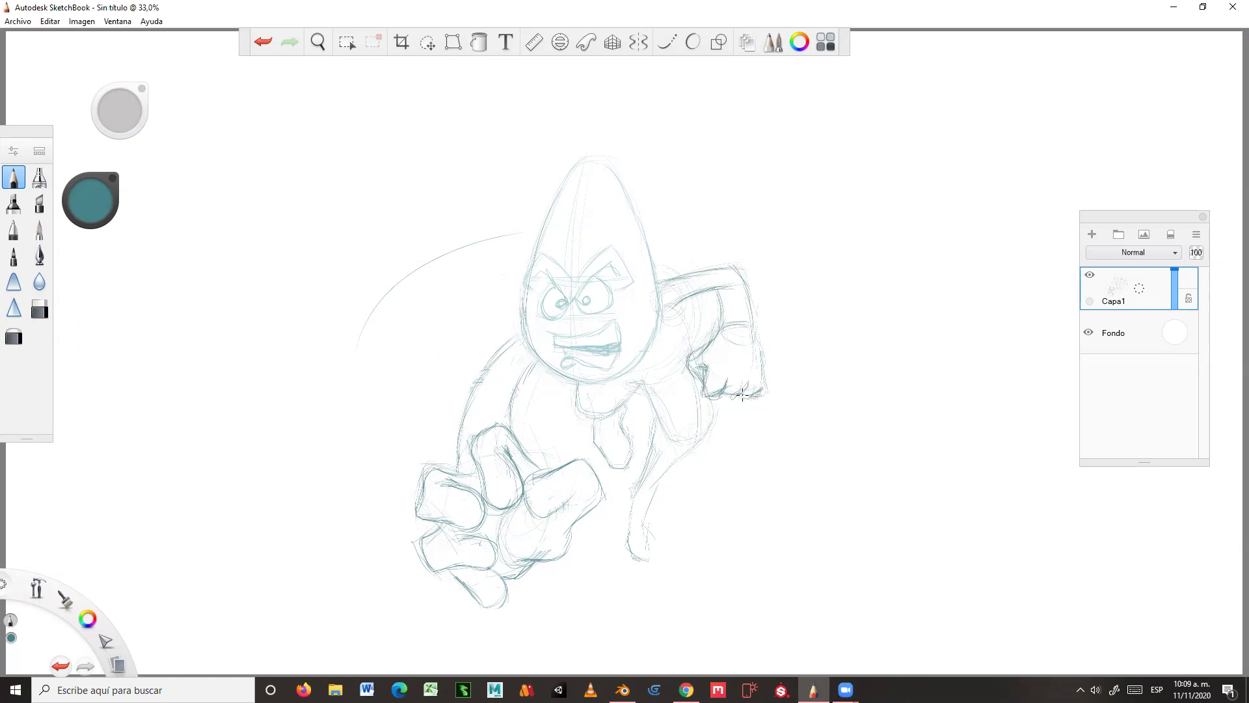
{"action": "left_click_drag", "start_coordinate": [758, 345], "coordinate": [758, 398]}
Step: Define the character's torso side and planted leg, drawing the leg down to the foot
{"action": "left_click_drag", "start_coordinate": [673, 303], "coordinate": [686, 328]}
{"action": "left_click_drag", "start_coordinate": [669, 302], "coordinate": [692, 348]}
{"action": "left_click_drag", "start_coordinate": [611, 394], "coordinate": [609, 411]}
{"action": "mouse_move", "coordinate": [697, 384]}
{"action": "left_mouse_down"}
{"action": "mouse_move", "coordinate": [701, 425]}
{"action": "mouse_move", "coordinate": [707, 402]}
{"action": "mouse_move", "coordinate": [713, 421]}
{"action": "mouse_move", "coordinate": [668, 455]}
{"action": "mouse_move", "coordinate": [659, 420]}
{"action": "mouse_move", "coordinate": [646, 467]}
{"action": "left_mouse_up"}
{"action": "left_click_drag", "start_coordinate": [662, 417], "coordinate": [644, 464]}
{"action": "mouse_move", "coordinate": [699, 435]}
{"action": "left_mouse_down"}
{"action": "mouse_move", "coordinate": [658, 485]}
{"action": "mouse_move", "coordinate": [669, 475]}
{"action": "mouse_move", "coordinate": [626, 491]}
{"action": "mouse_move", "coordinate": [623, 514]}
{"action": "mouse_move", "coordinate": [651, 502]}
{"action": "mouse_move", "coordinate": [642, 540]}
{"action": "mouse_move", "coordinate": [622, 540]}
{"action": "mouse_move", "coordinate": [665, 541]}
{"action": "mouse_move", "coordinate": [674, 567]}
{"action": "mouse_move", "coordinate": [637, 563]}
{"action": "left_mouse_up"}
{"action": "mouse_move", "coordinate": [630, 557]}
{"action": "left_mouse_down"}
{"action": "mouse_move", "coordinate": [640, 564]}
{"action": "mouse_move", "coordinate": [622, 524]}
{"action": "left_mouse_up"}
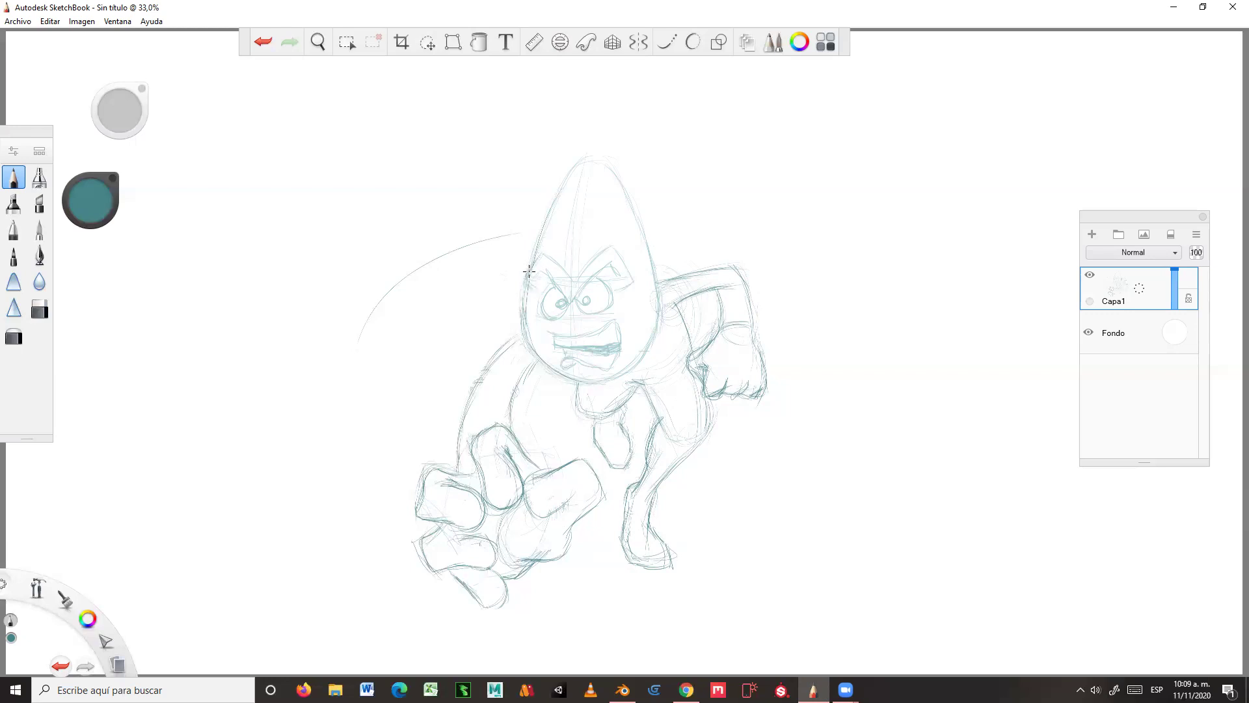
Step: Reinforce the face with darker pencil lines on the angry eyebrows, the eyes and the open mouth
{"action": "mouse_move", "coordinate": [545, 255]}
{"action": "left_mouse_down"}
{"action": "mouse_move", "coordinate": [580, 279]}
{"action": "mouse_move", "coordinate": [614, 243]}
{"action": "mouse_move", "coordinate": [636, 278]}
{"action": "left_mouse_up"}
{"action": "left_click_drag", "start_coordinate": [541, 270], "coordinate": [565, 301]}
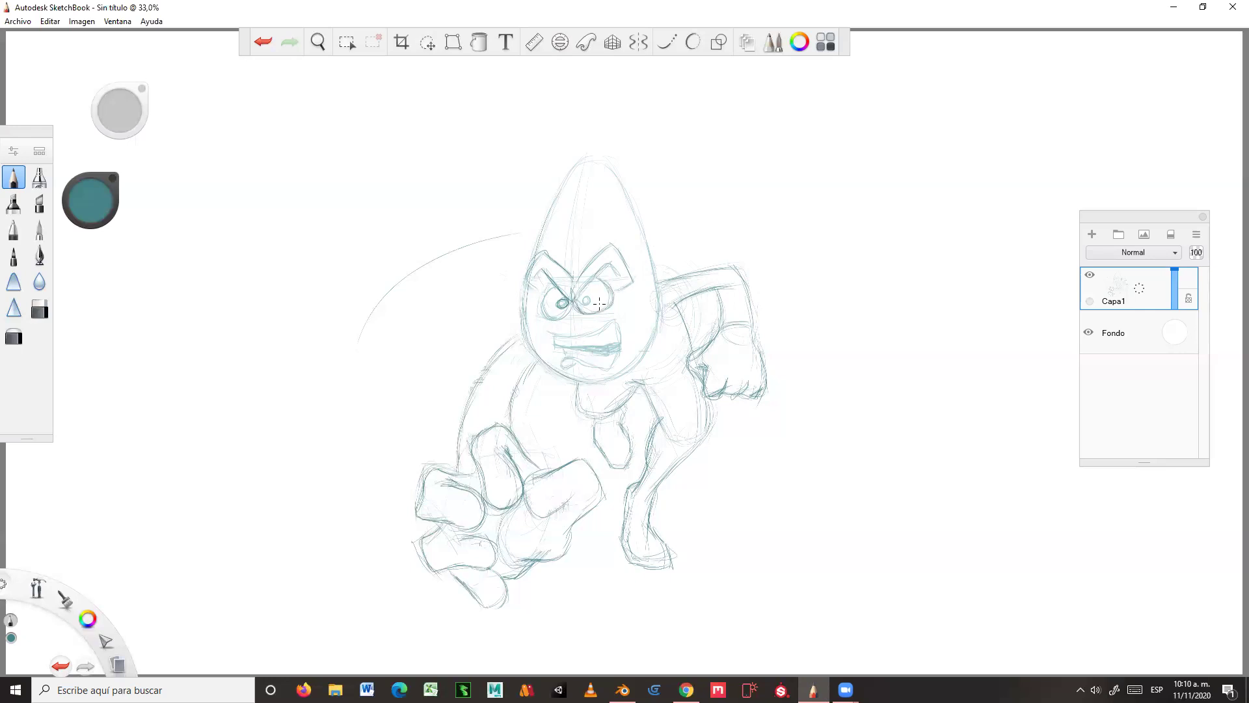
{"action": "left_click_drag", "start_coordinate": [589, 301], "coordinate": [592, 301]}
{"action": "left_click_drag", "start_coordinate": [617, 324], "coordinate": [622, 351]}
{"action": "left_click_drag", "start_coordinate": [612, 368], "coordinate": [597, 362]}
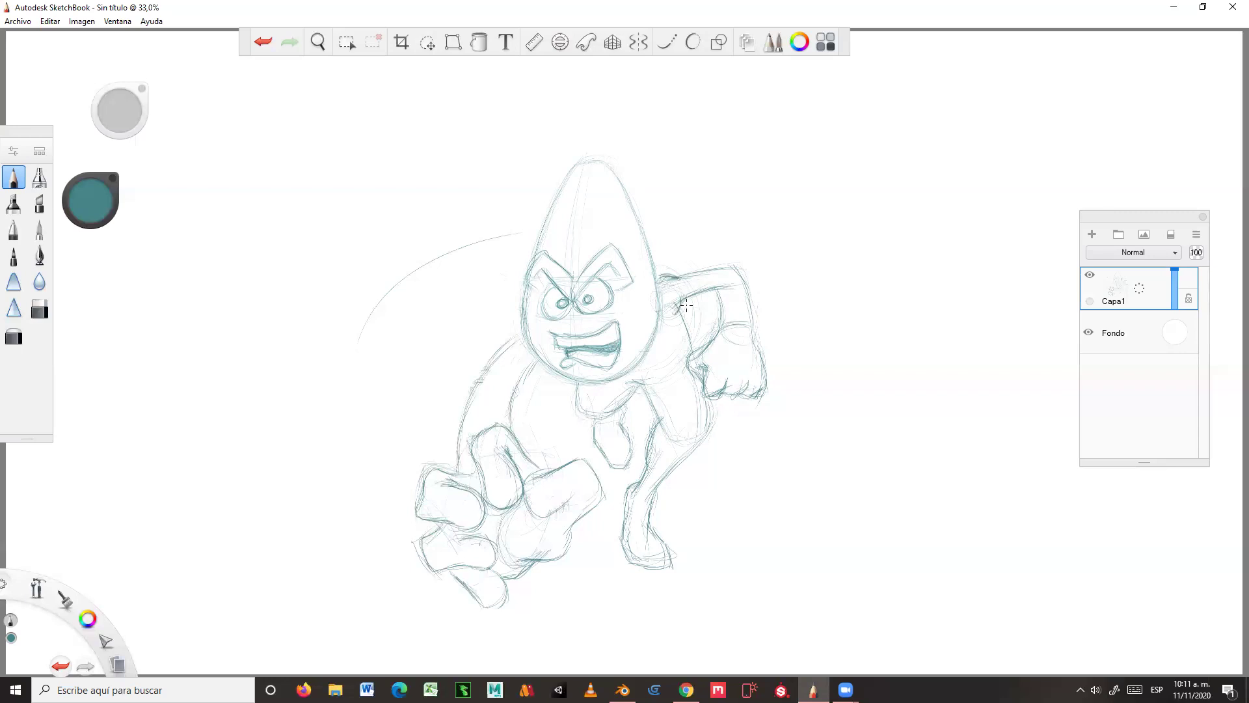
Step: Go over the bent rear arm again to darken its outline, wrist and fist
{"action": "mouse_move", "coordinate": [680, 275]}
{"action": "left_mouse_down"}
{"action": "mouse_move", "coordinate": [668, 274]}
{"action": "mouse_move", "coordinate": [740, 266]}
{"action": "mouse_move", "coordinate": [712, 291]}
{"action": "mouse_move", "coordinate": [725, 296]}
{"action": "left_mouse_up"}
{"action": "mouse_move", "coordinate": [717, 339]}
{"action": "left_mouse_down"}
{"action": "mouse_move", "coordinate": [741, 325]}
{"action": "mouse_move", "coordinate": [693, 361]}
{"action": "mouse_move", "coordinate": [719, 396]}
{"action": "mouse_move", "coordinate": [708, 374]}
{"action": "mouse_move", "coordinate": [707, 392]}
{"action": "mouse_move", "coordinate": [744, 385]}
{"action": "mouse_move", "coordinate": [758, 397]}
{"action": "mouse_move", "coordinate": [761, 362]}
{"action": "left_mouse_up"}
{"action": "left_click_drag", "start_coordinate": [740, 285], "coordinate": [755, 338]}
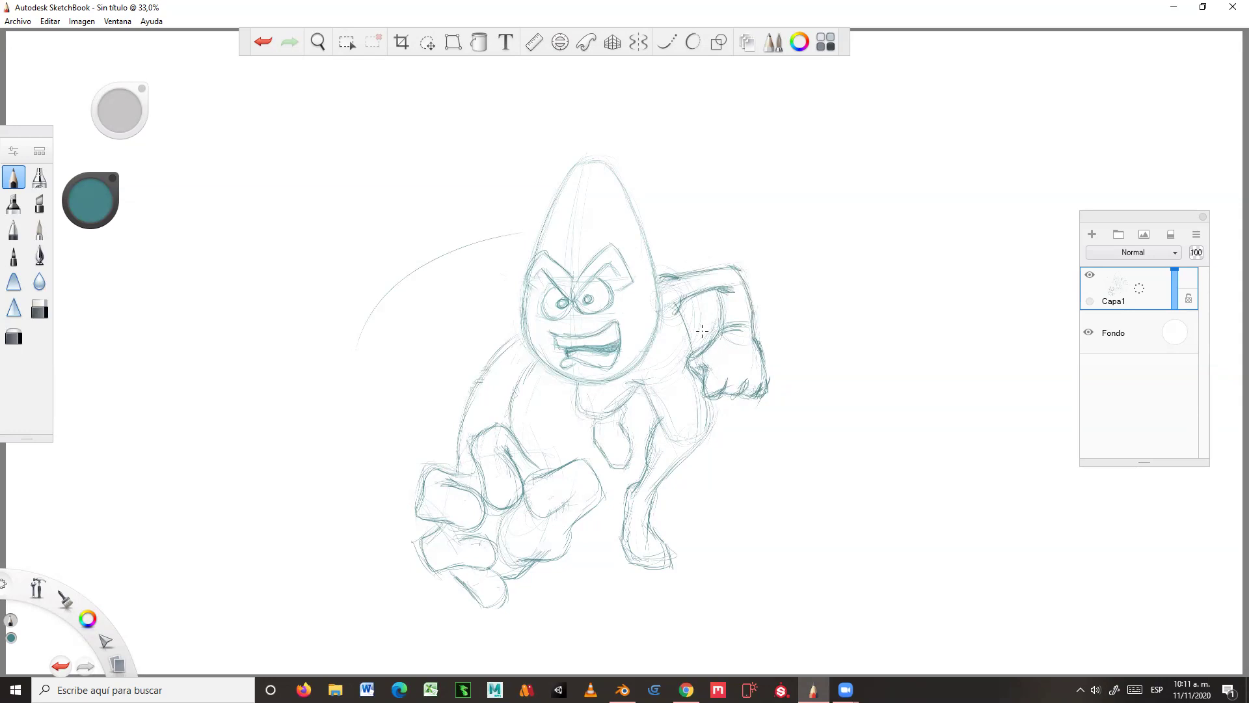
Step: Darken the outlines of the torso, both legs and the arm reaching toward the viewer
{"action": "mouse_move", "coordinate": [678, 307]}
{"action": "left_mouse_down"}
{"action": "mouse_move", "coordinate": [685, 396]}
{"action": "mouse_move", "coordinate": [637, 385]}
{"action": "mouse_move", "coordinate": [673, 441]}
{"action": "left_mouse_up"}
{"action": "left_click_drag", "start_coordinate": [705, 440], "coordinate": [649, 501]}
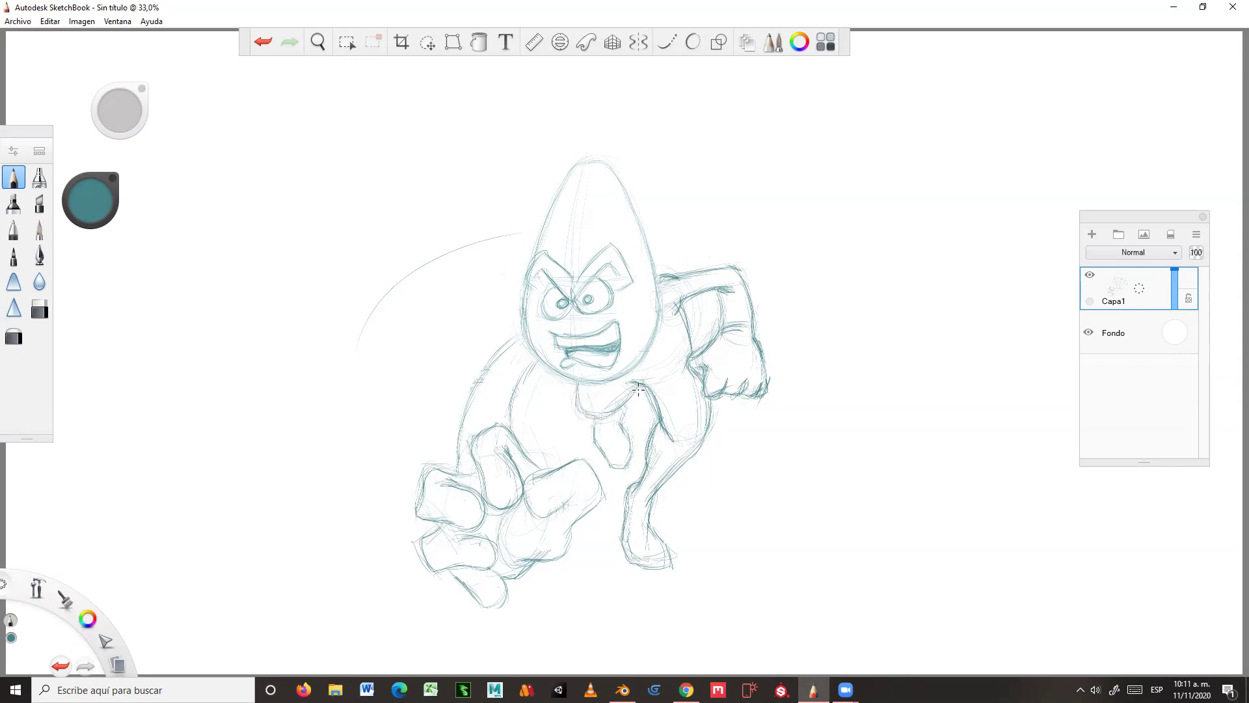
{"action": "mouse_move", "coordinate": [632, 393]}
{"action": "left_mouse_down"}
{"action": "mouse_move", "coordinate": [585, 420]}
{"action": "mouse_move", "coordinate": [624, 417]}
{"action": "mouse_move", "coordinate": [631, 442]}
{"action": "left_mouse_up"}
{"action": "left_click_drag", "start_coordinate": [517, 433], "coordinate": [517, 408]}
{"action": "mouse_move", "coordinate": [465, 439]}
{"action": "left_mouse_down"}
{"action": "mouse_move", "coordinate": [469, 400]}
{"action": "mouse_move", "coordinate": [523, 335]}
{"action": "mouse_move", "coordinate": [470, 399]}
{"action": "mouse_move", "coordinate": [481, 380]}
{"action": "mouse_move", "coordinate": [458, 449]}
{"action": "left_mouse_up"}
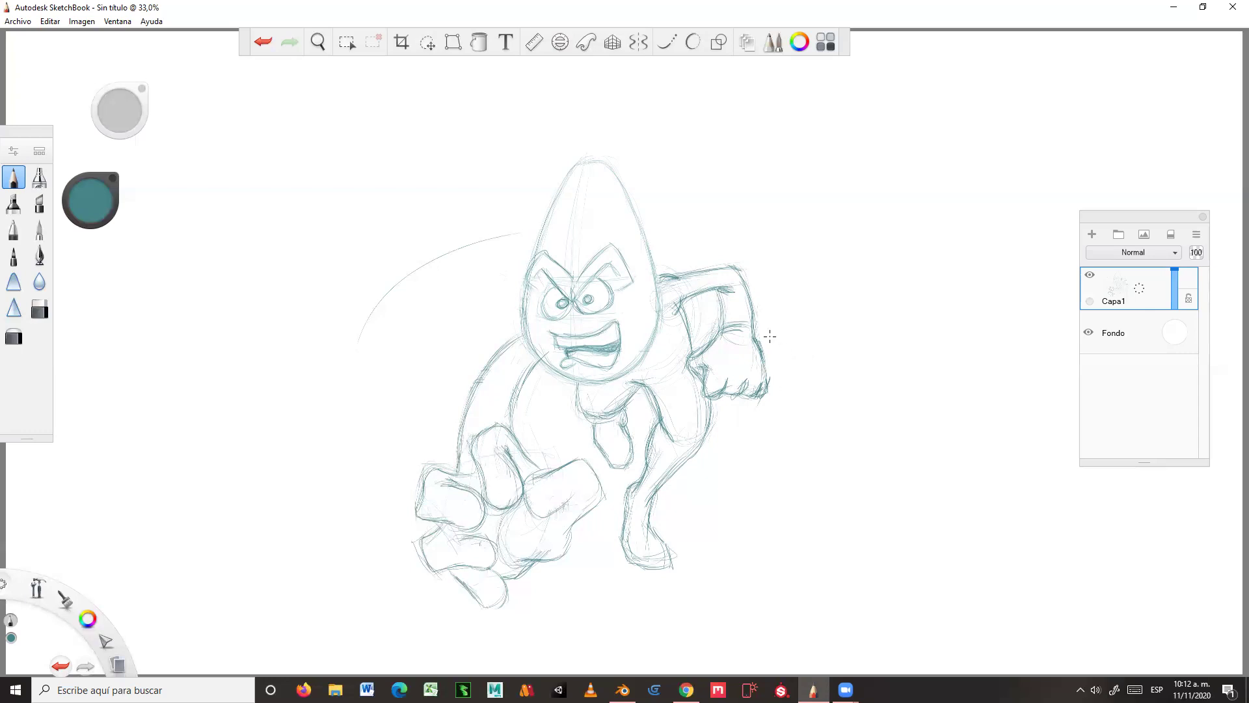
Step: Save the sketch as a TIFF file named cerillo in the varios subfolder of the 929 folder on drive D
{"action": "left_click", "coordinate": [18, 21]}
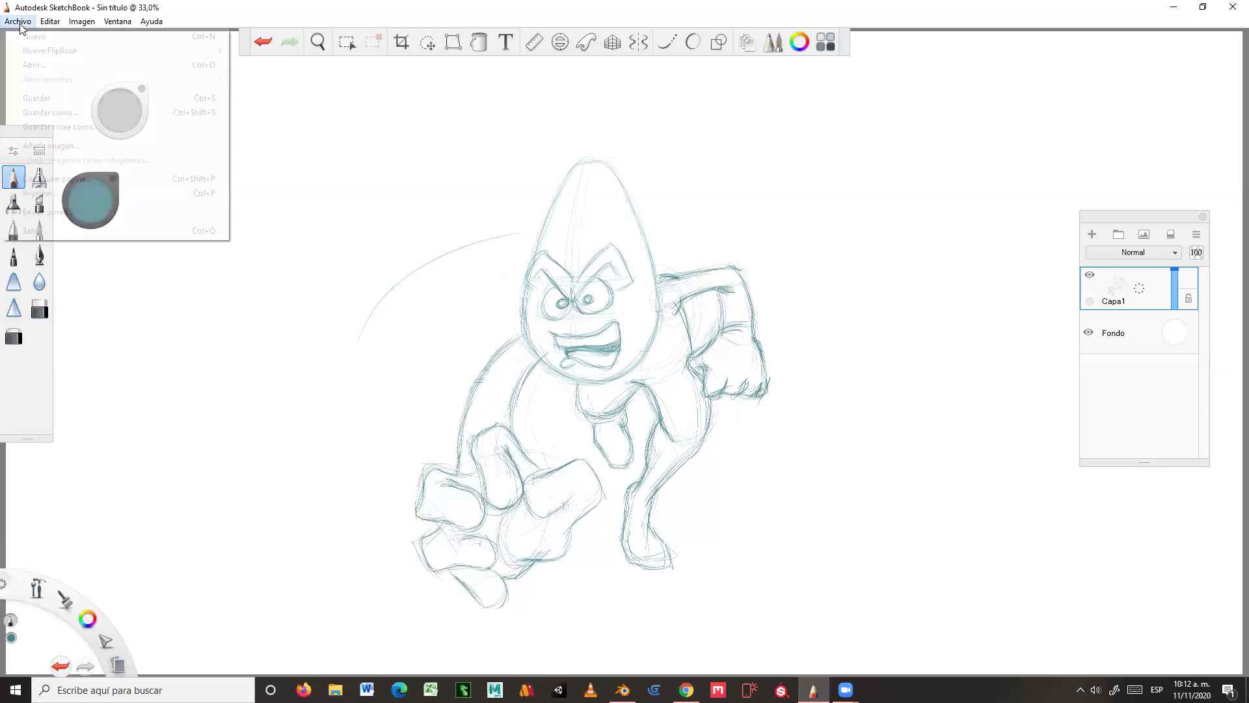
{"action": "left_click", "coordinate": [46, 102]}
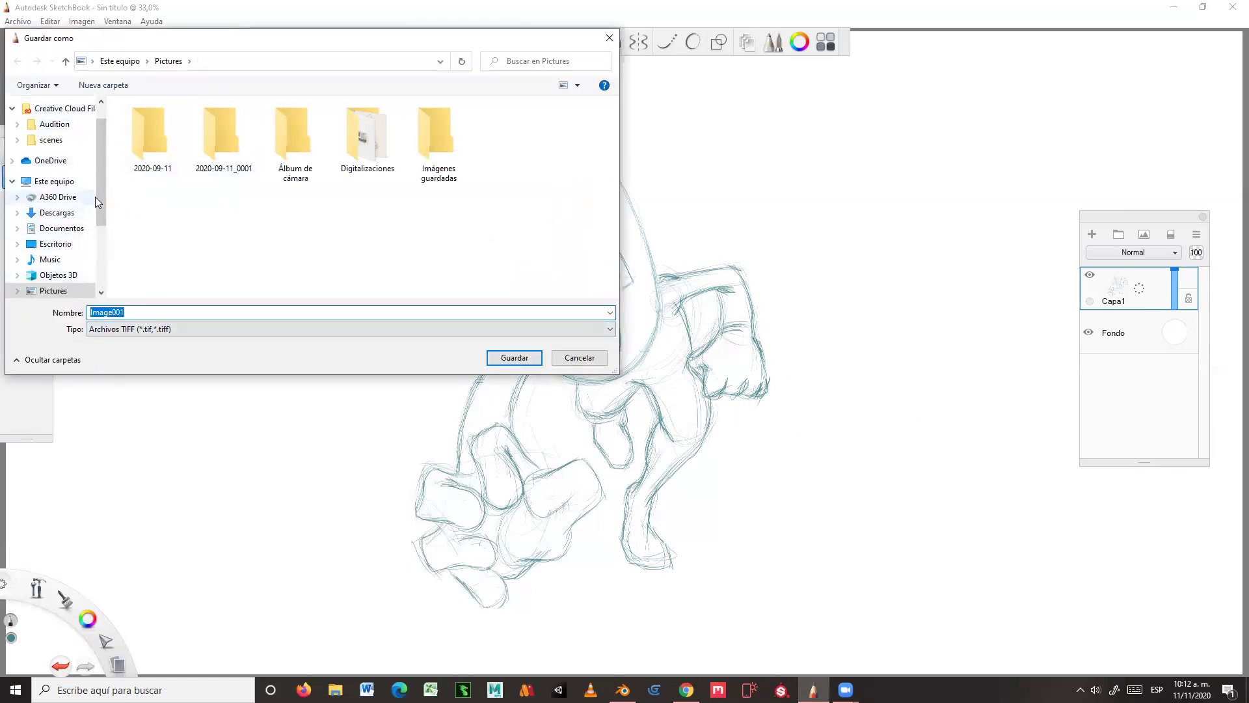
{"action": "scroll", "coordinate": [92, 198], "scroll_direction": "down", "scroll_amount": 2}
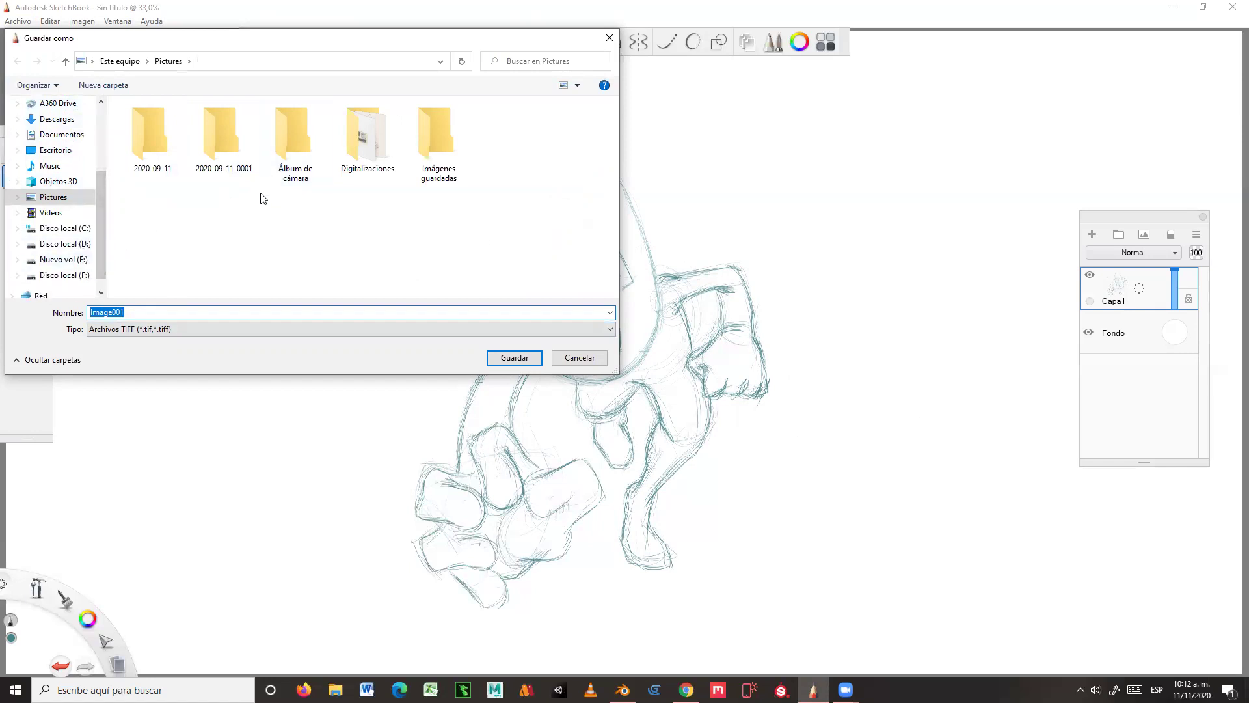
{"action": "left_click", "coordinate": [55, 246]}
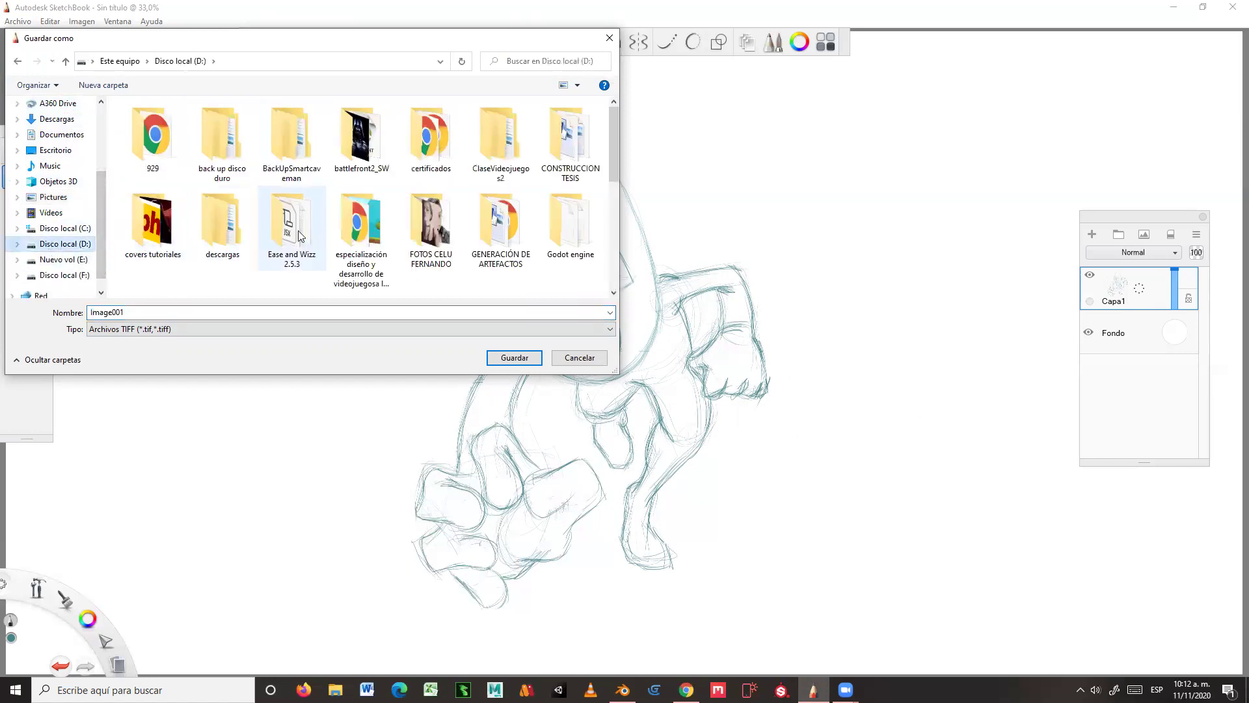
{"action": "double_click", "coordinate": [171, 145]}
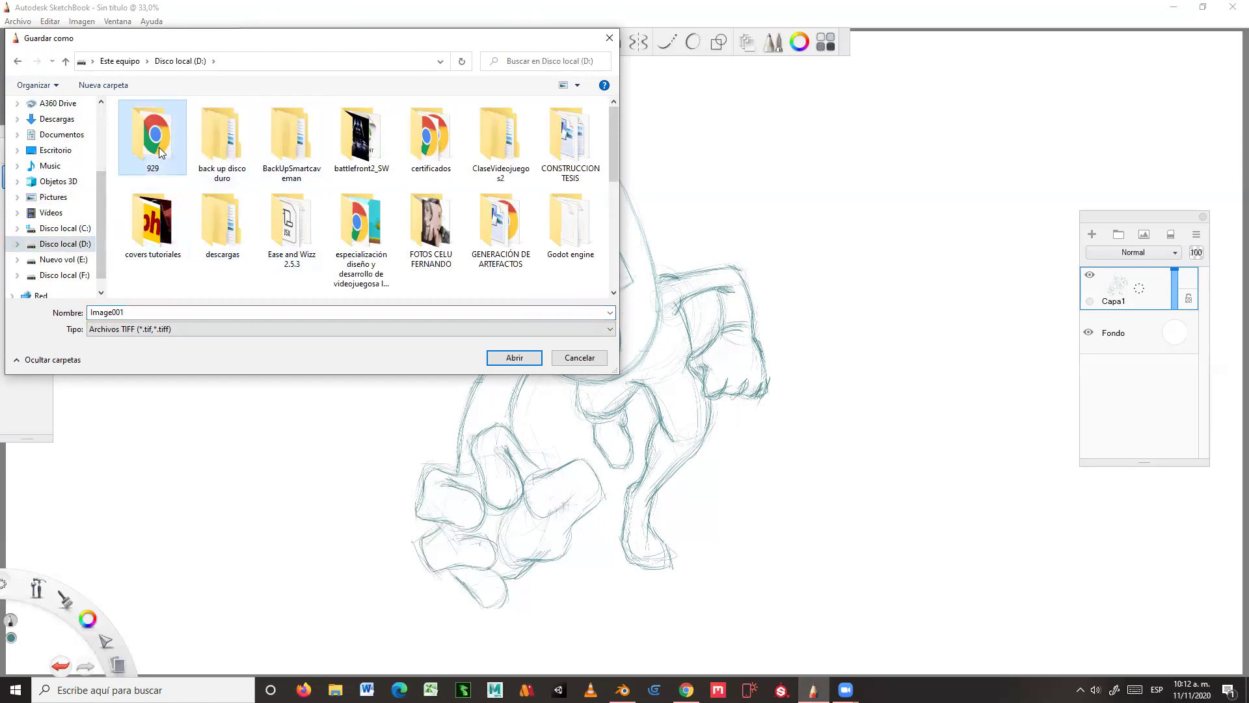
{"action": "double_click", "coordinate": [589, 150]}
{"action": "double_click", "coordinate": [192, 311]}
{"action": "type", "text": "cerillo"}
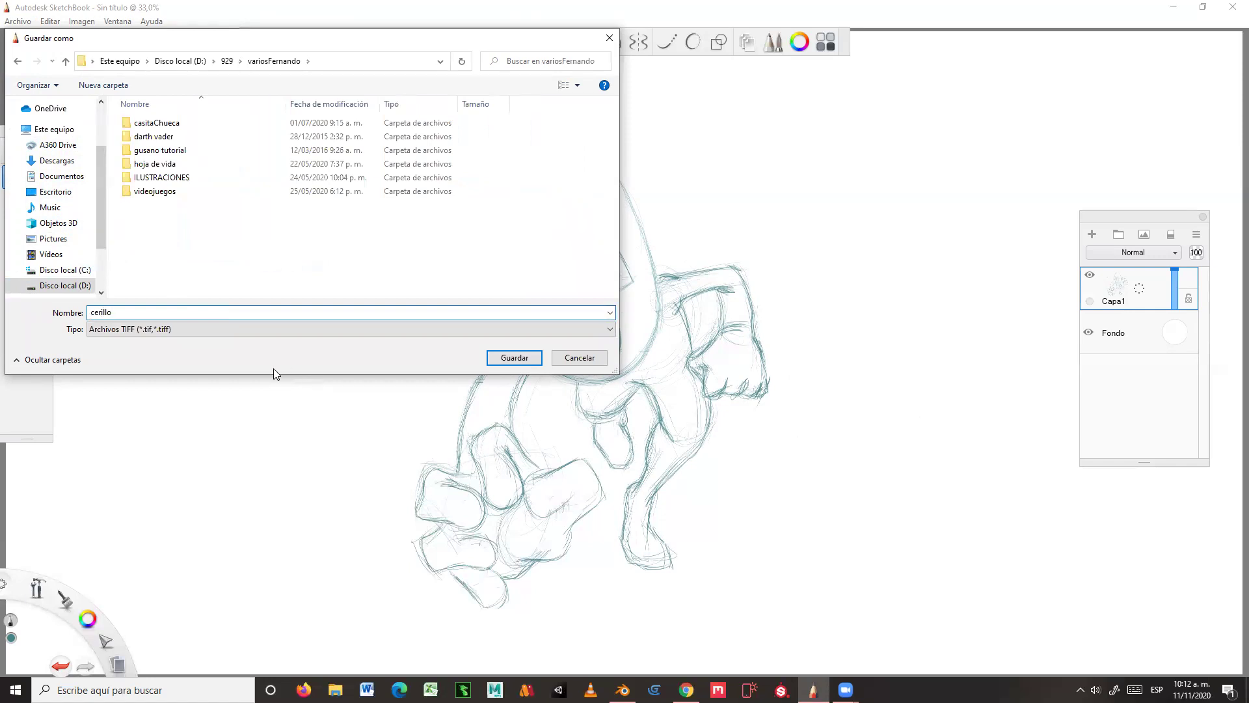
{"action": "left_click", "coordinate": [203, 330]}
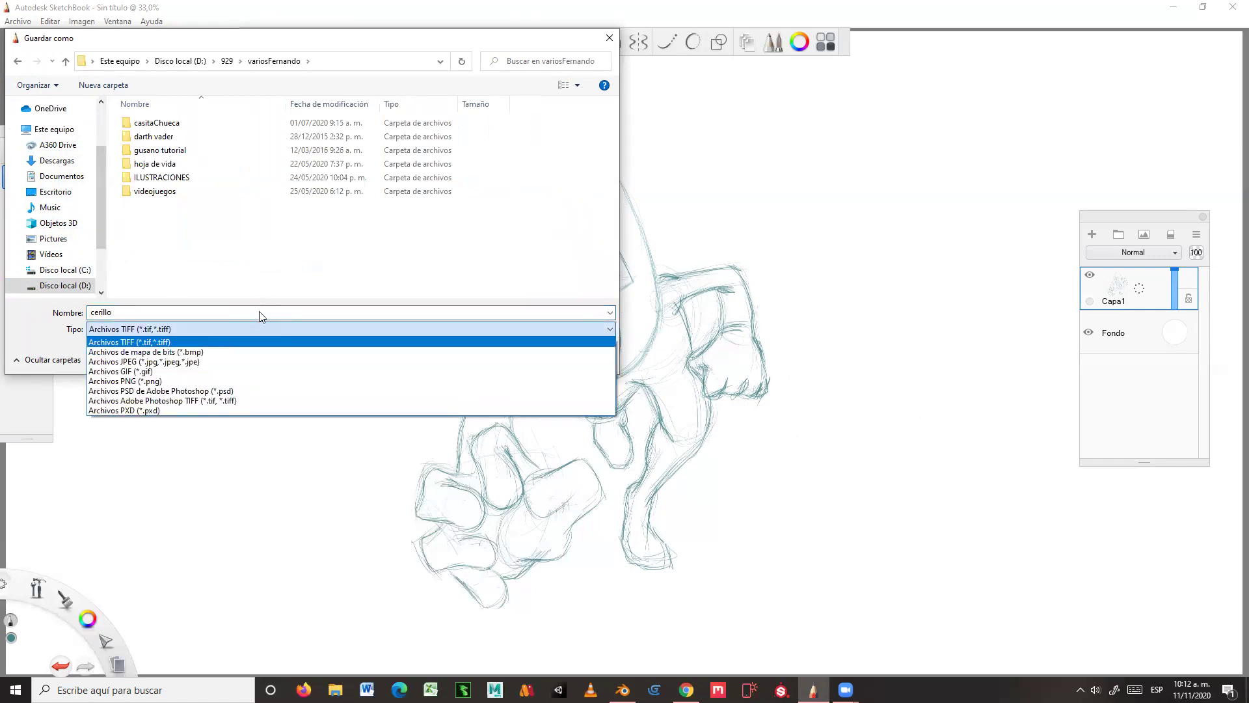
{"action": "left_click", "coordinate": [38, 341]}
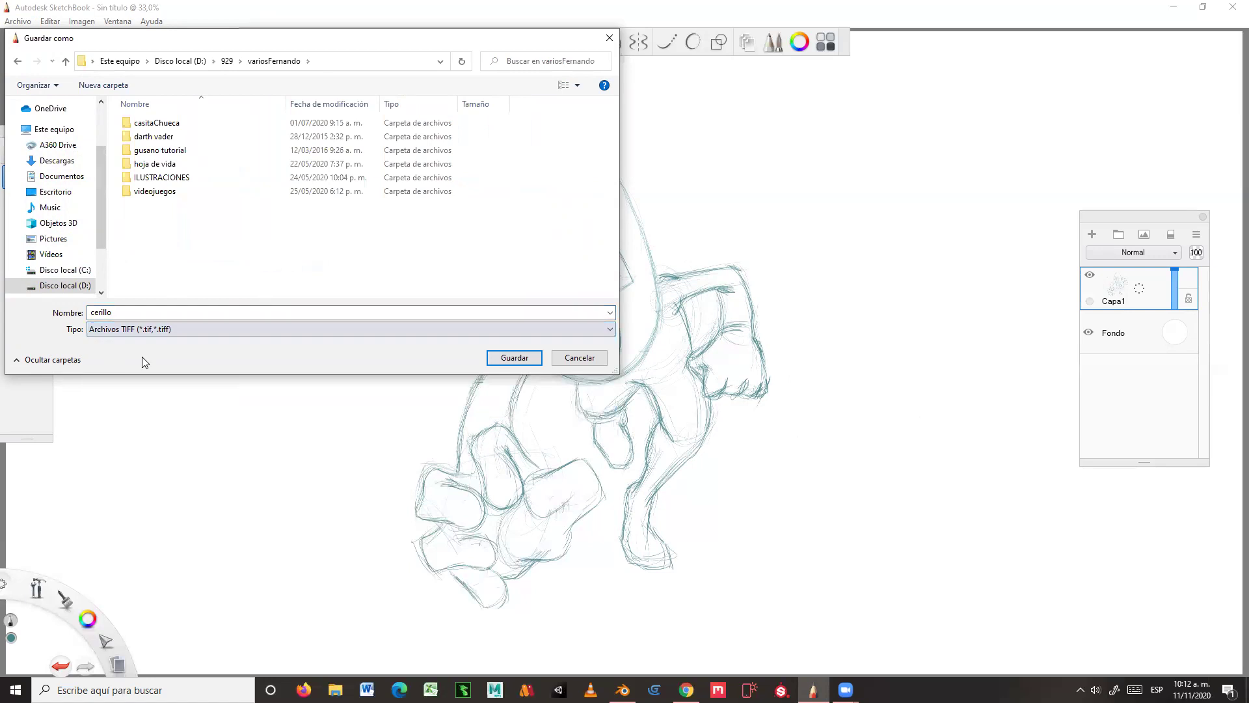
{"action": "left_click", "coordinate": [524, 357]}
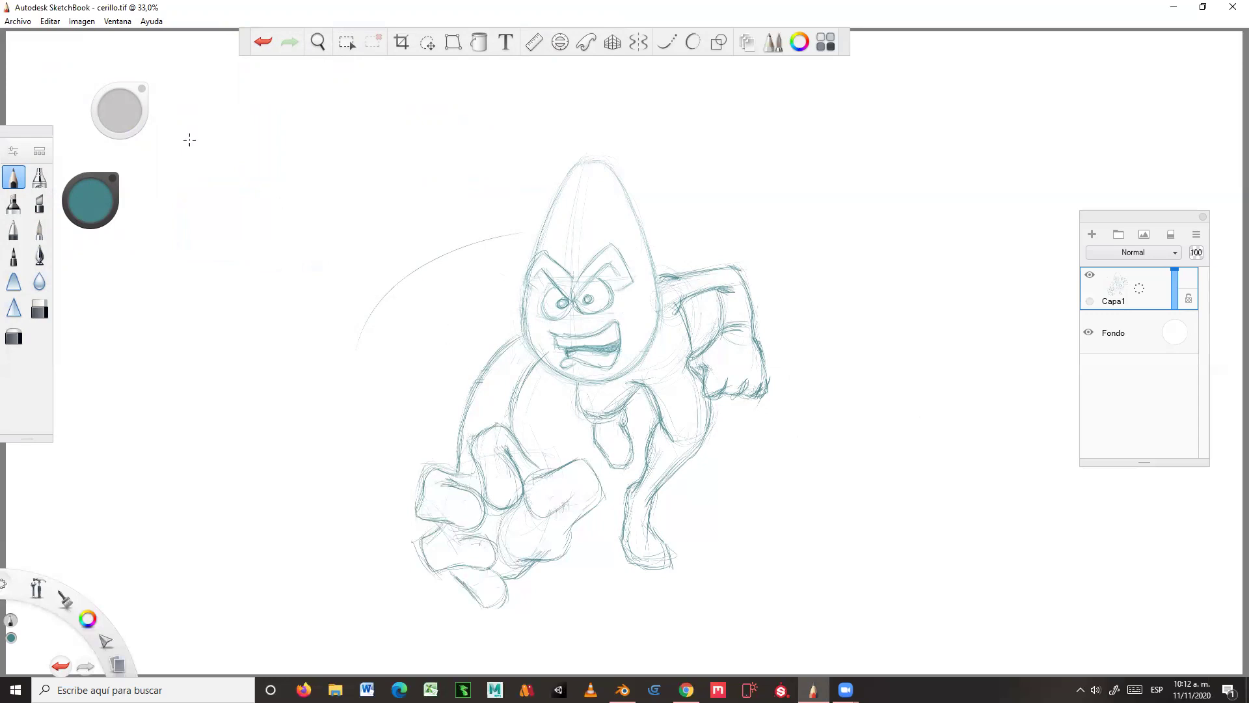
Step: Start a new blank sketch
{"action": "left_click", "coordinate": [18, 20]}
{"action": "left_click", "coordinate": [28, 34]}
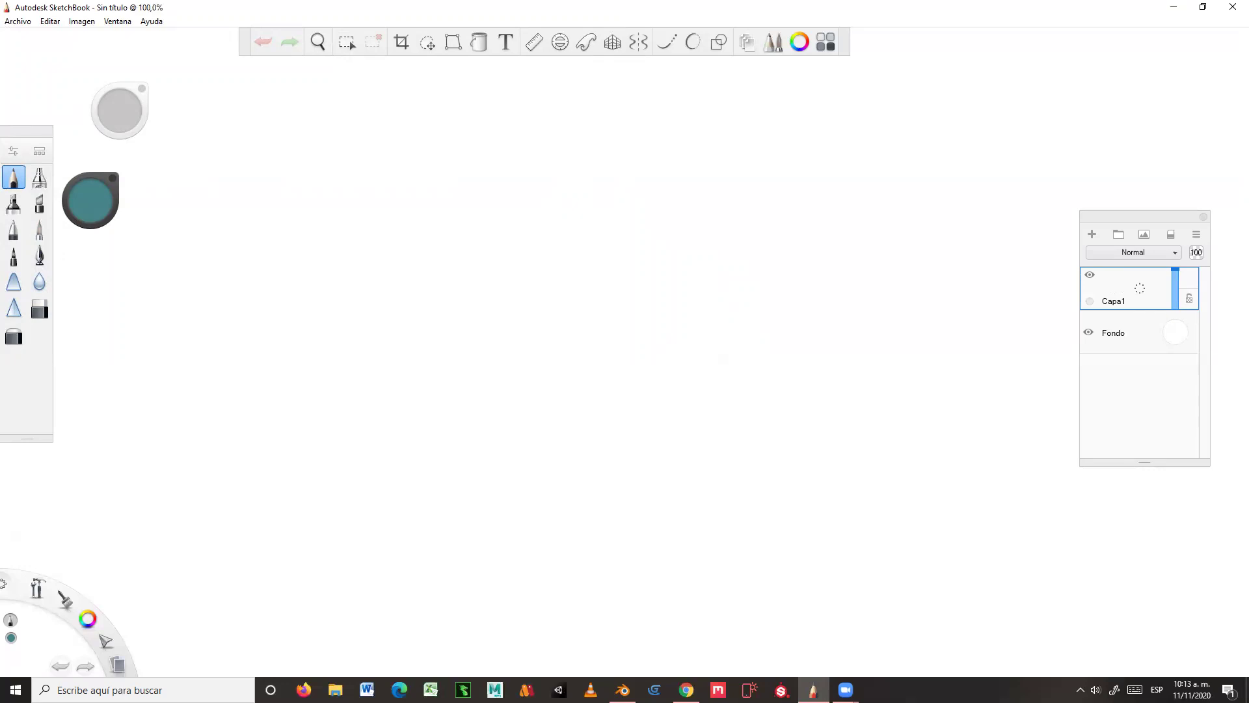
Step: Switch to Chrome and save the reclining statue image as JPEG file 00 in the Taller de narración gráfica folder
{"action": "key", "text": "alt+Tab"}
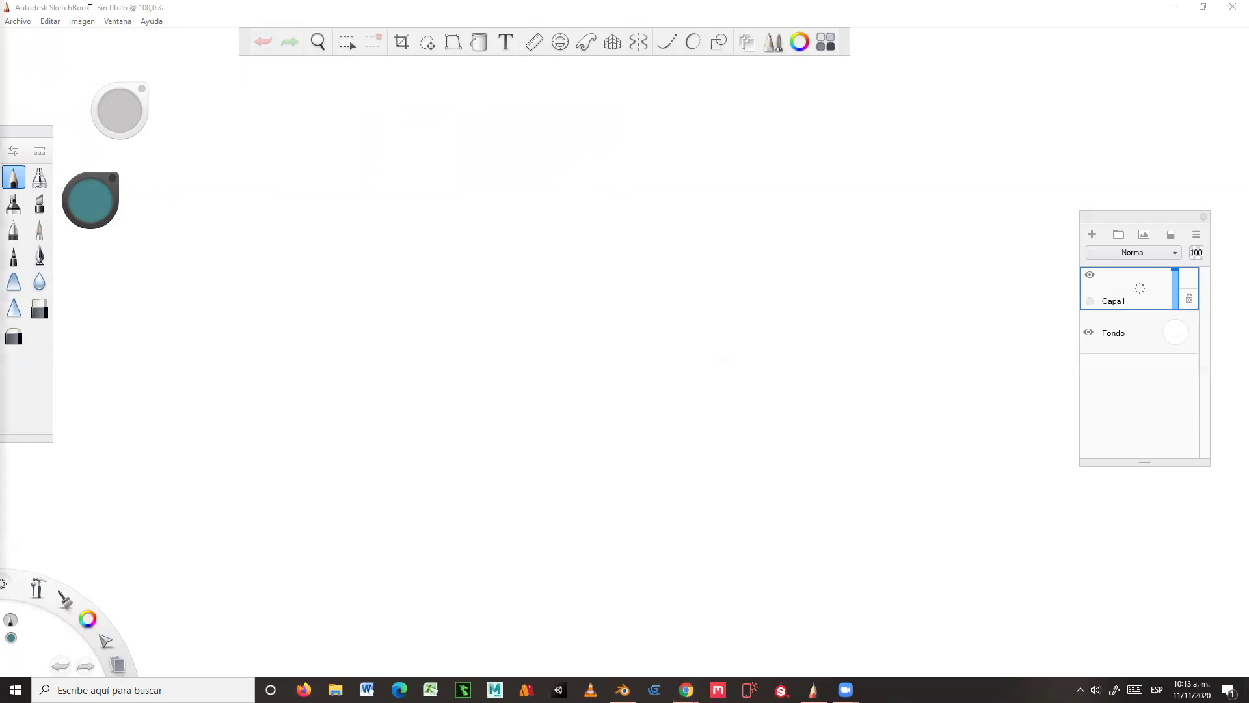
{"action": "key", "text": "alt+Tab"}
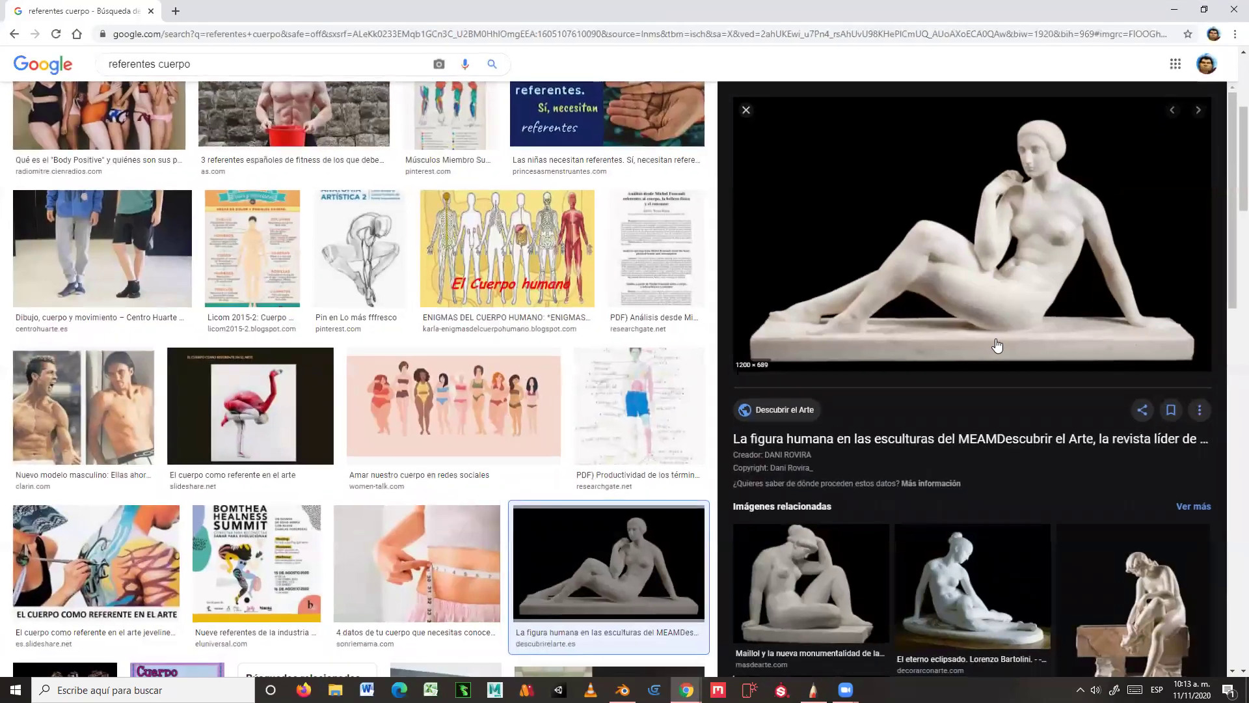
{"action": "right_click", "coordinate": [916, 297]}
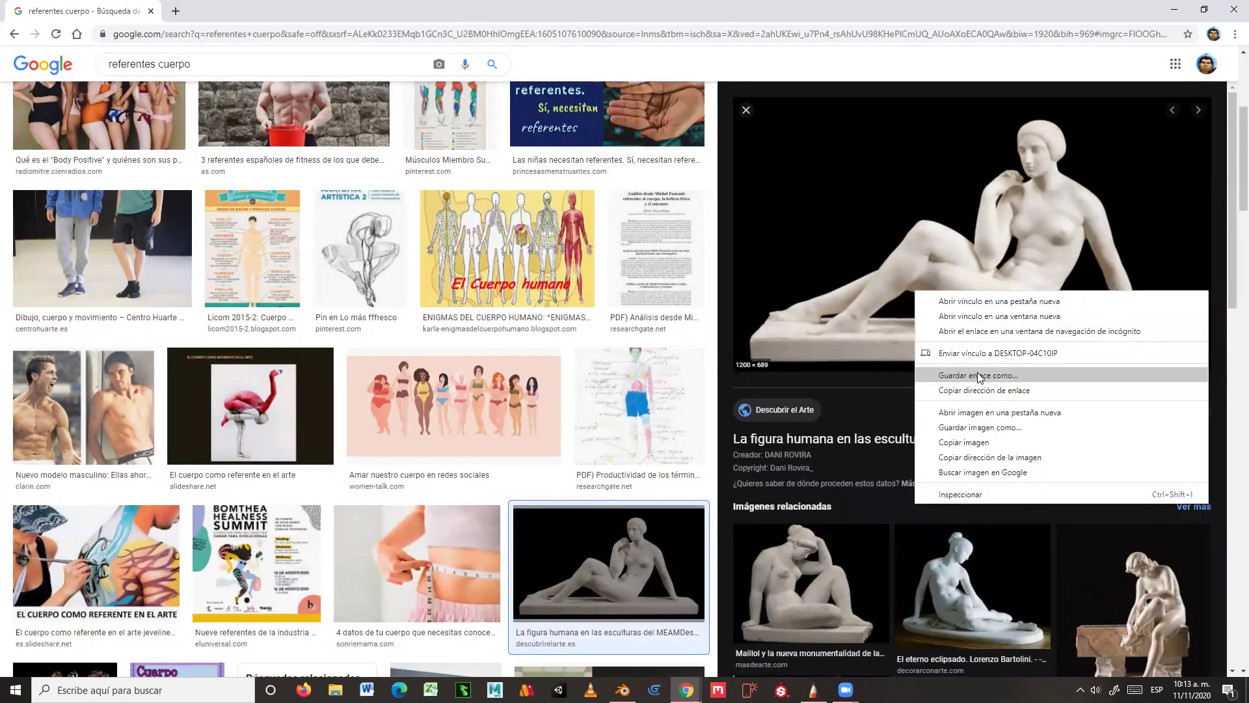
{"action": "left_click", "coordinate": [985, 431]}
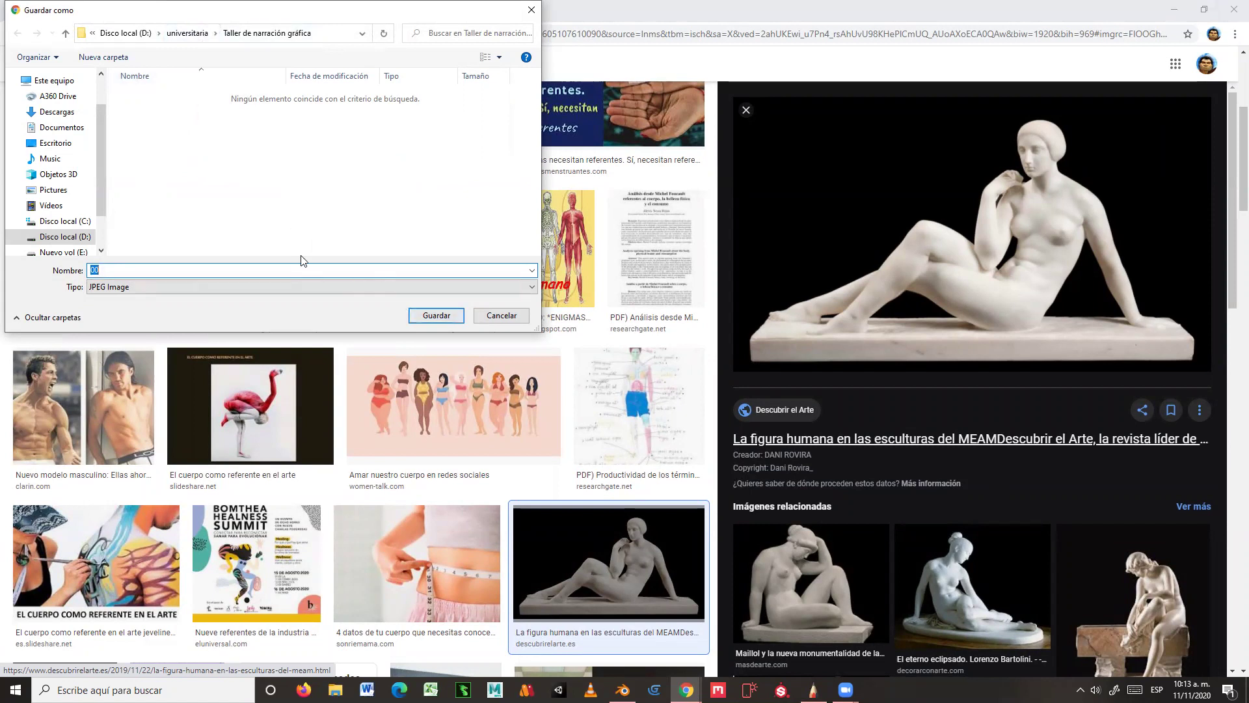
{"action": "left_click", "coordinate": [447, 319]}
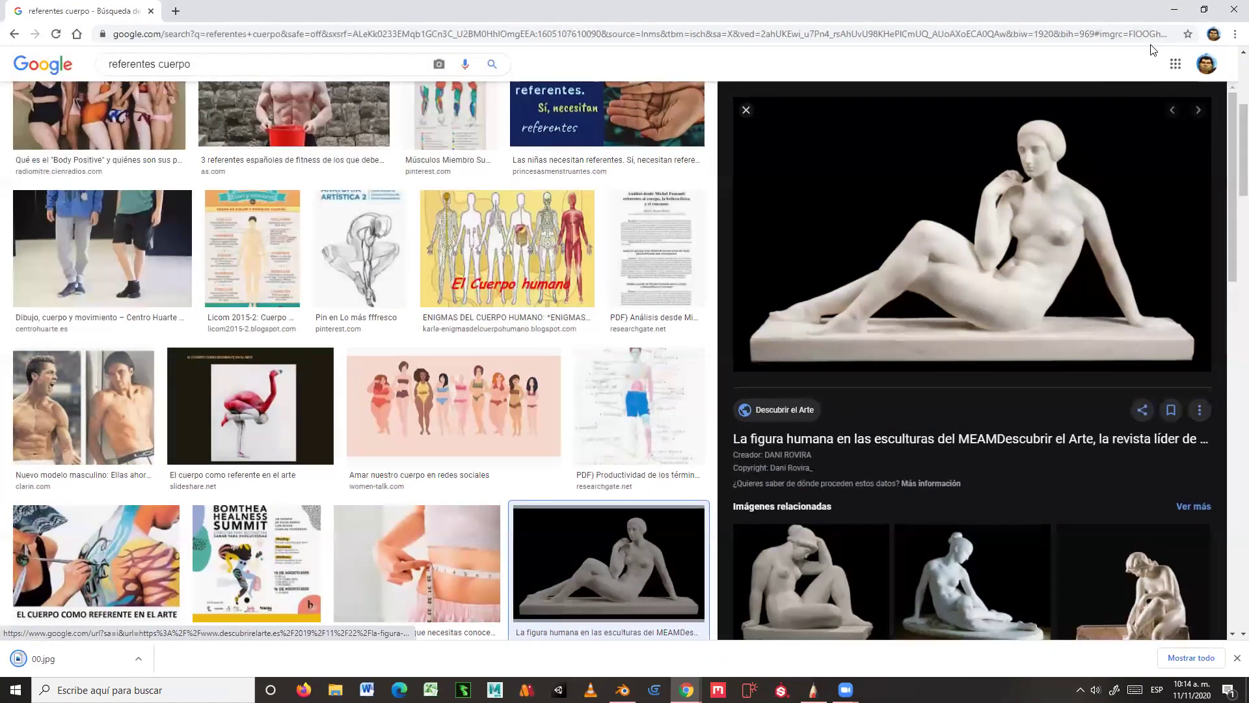
{"action": "left_click", "coordinate": [1174, 10]}
Step: Add the downloaded statue image to the sketch from the Taller de narración gráfica folder inside universitaria on drive D
{"action": "left_click", "coordinate": [16, 22]}
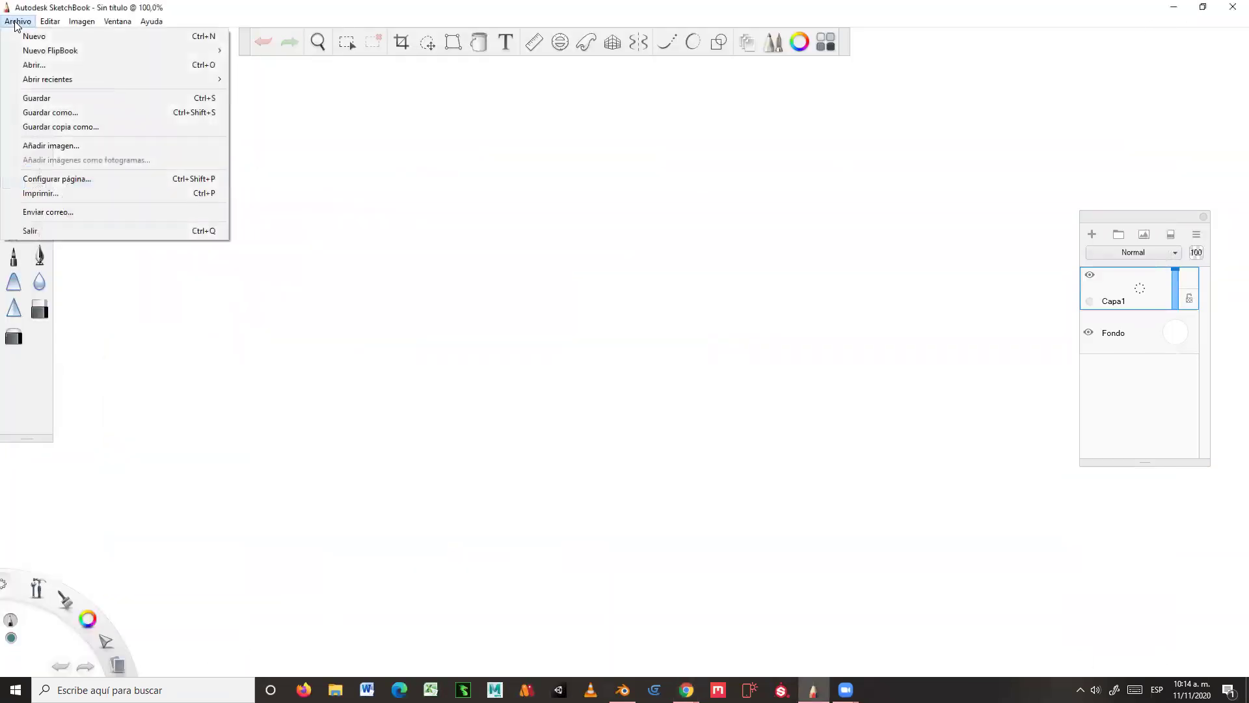
{"action": "left_click", "coordinate": [40, 147]}
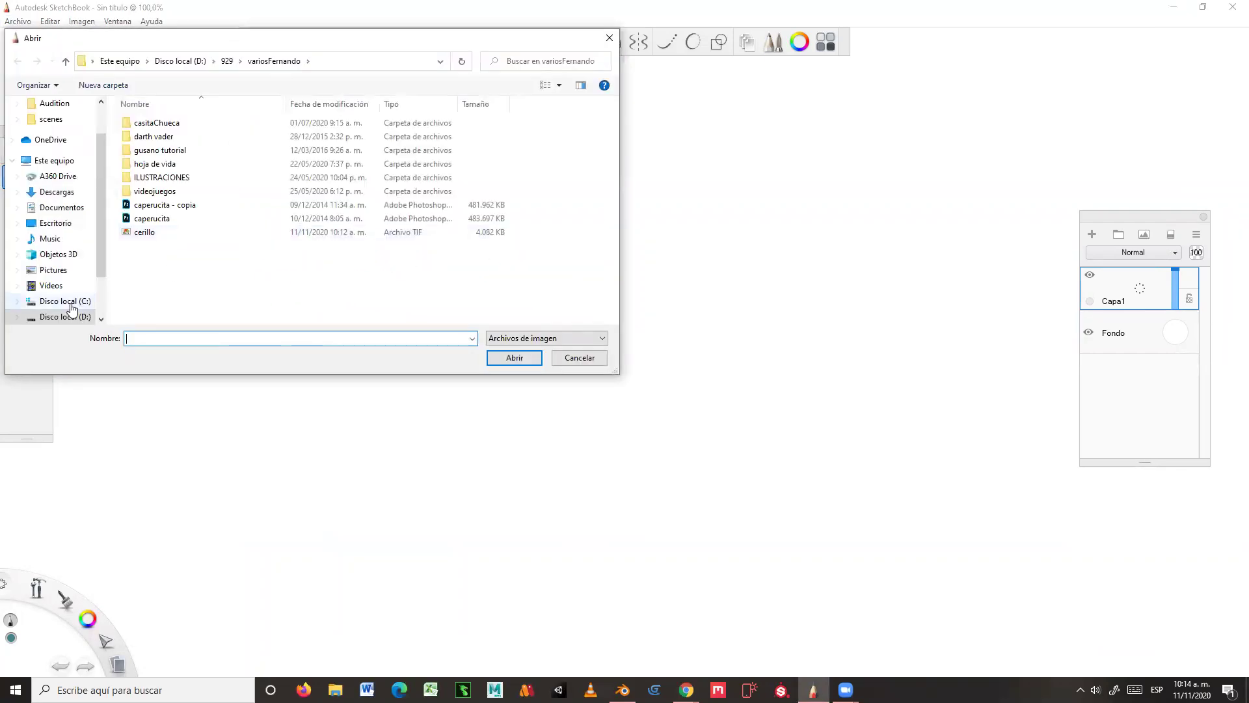
{"action": "left_click", "coordinate": [180, 62]}
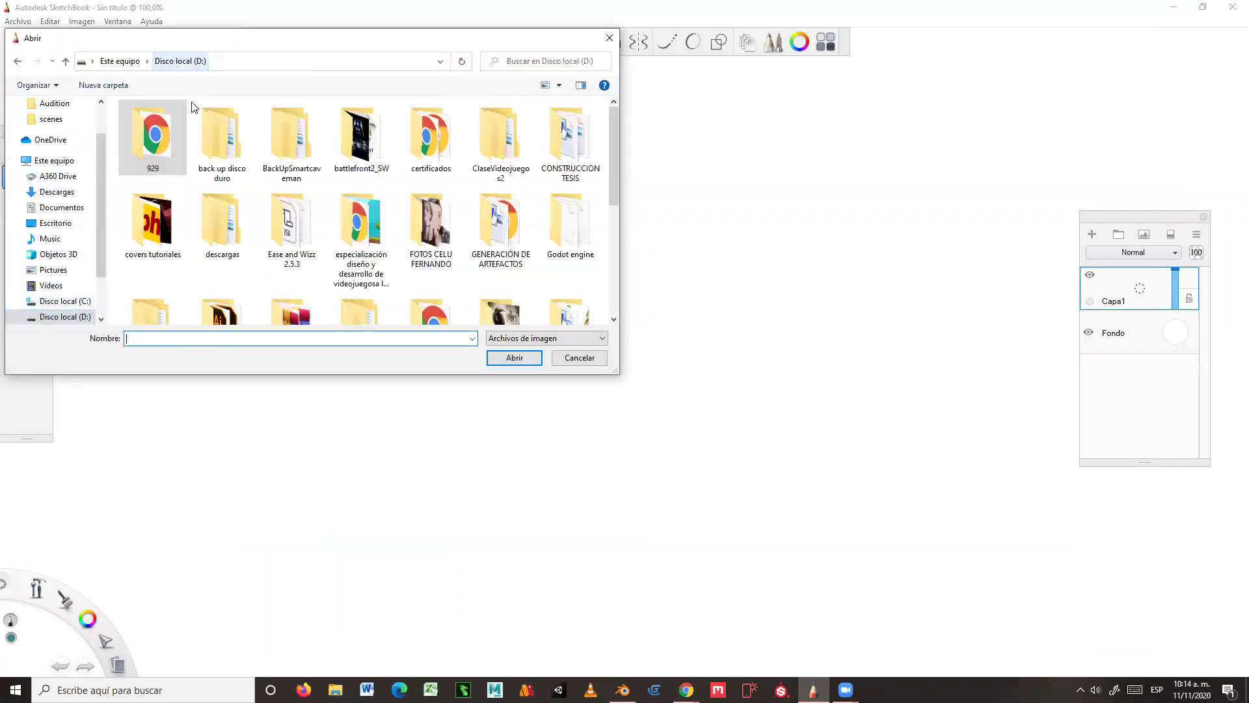
{"action": "scroll", "coordinate": [353, 261], "scroll_direction": "down", "scroll_amount": 1}
{"action": "scroll", "coordinate": [352, 261], "scroll_direction": "down", "scroll_amount": 3}
{"action": "double_click", "coordinate": [227, 259]}
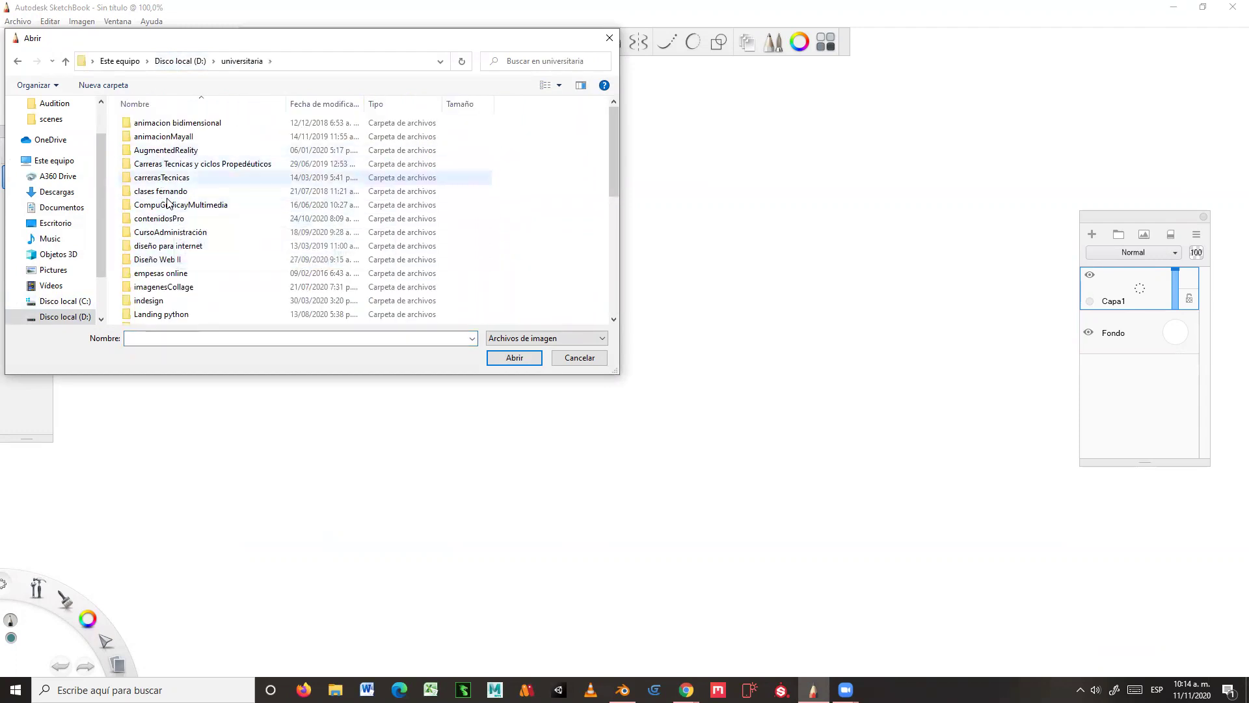
{"action": "scroll", "coordinate": [161, 284], "scroll_direction": "down", "scroll_amount": 4}
{"action": "left_click", "coordinate": [154, 304]}
{"action": "double_click", "coordinate": [154, 306]}
{"action": "left_click", "coordinate": [167, 147]}
{"action": "double_click", "coordinate": [167, 147]}
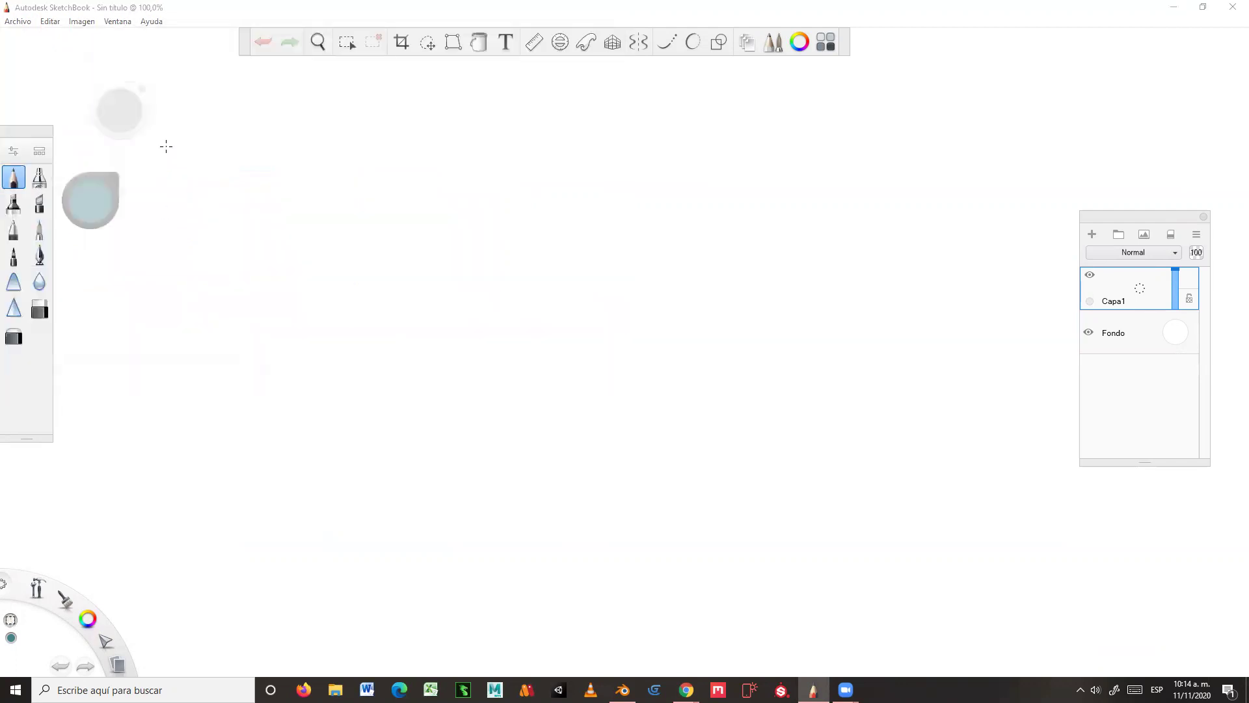
Step: Place the imported statue image in the centre of the canvas
{"action": "left_click_drag", "start_coordinate": [364, 215], "coordinate": [120, 293]}
{"action": "left_click_drag", "start_coordinate": [164, 244], "coordinate": [191, 201]}
{"action": "left_click", "coordinate": [190, 180]}
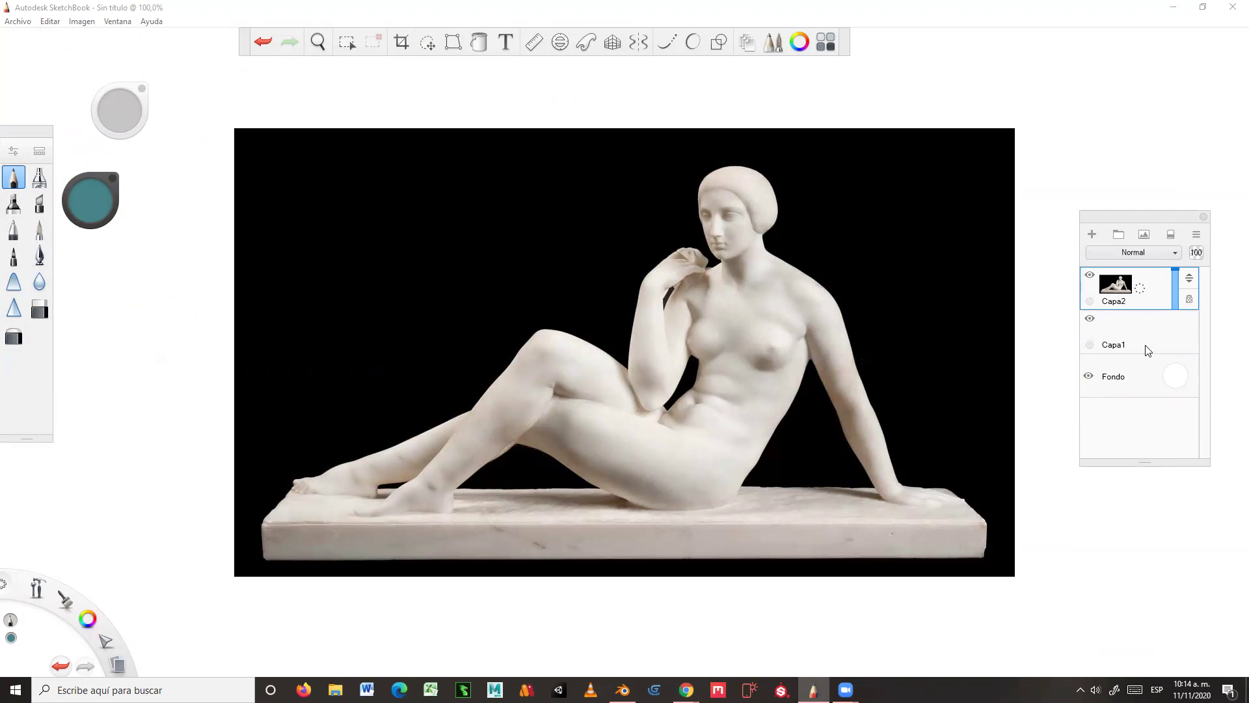
Step: Create a new layer above the statue image and change the drawing colour to orange
{"action": "left_click", "coordinate": [1093, 235]}
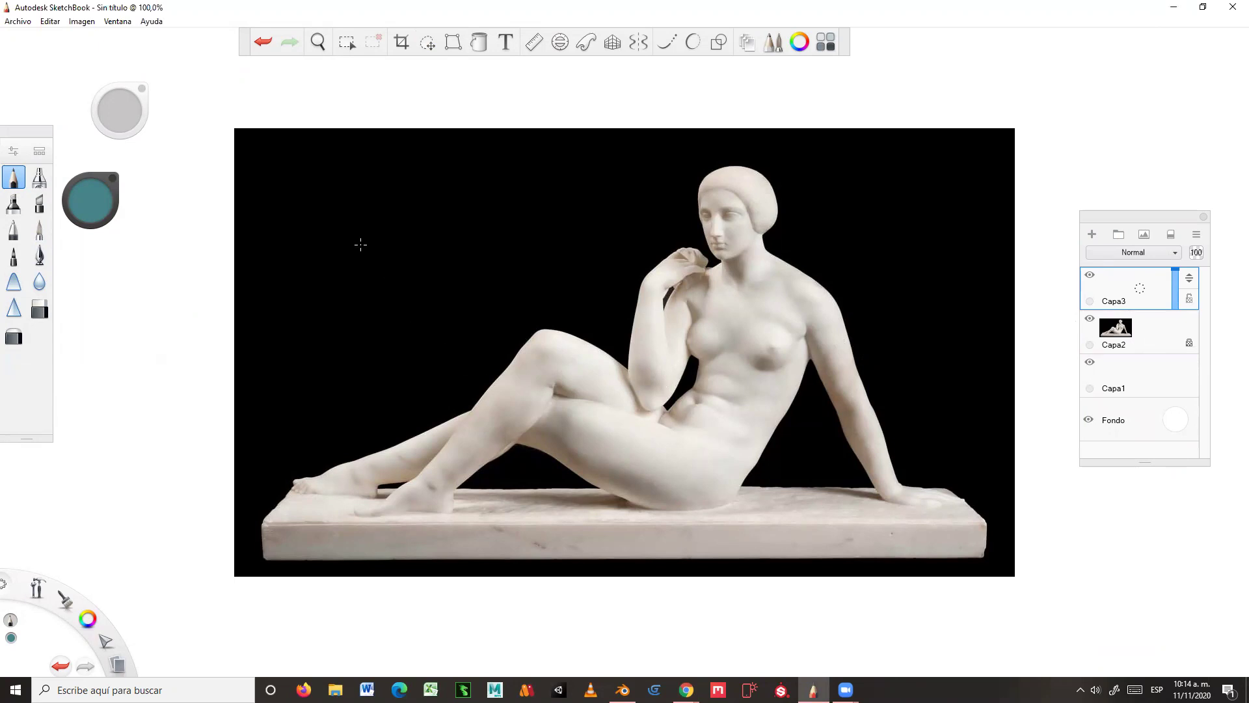
{"action": "left_click", "coordinate": [95, 208]}
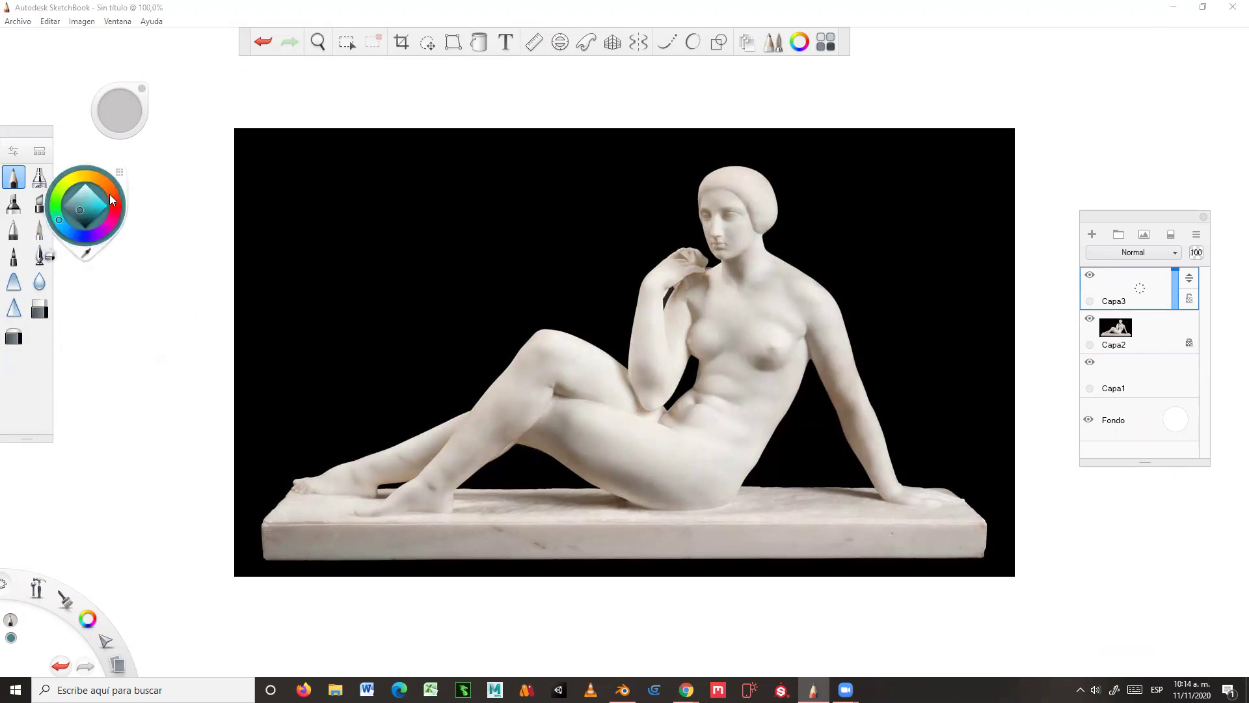
{"action": "left_click", "coordinate": [102, 181]}
{"action": "left_click", "coordinate": [101, 203]}
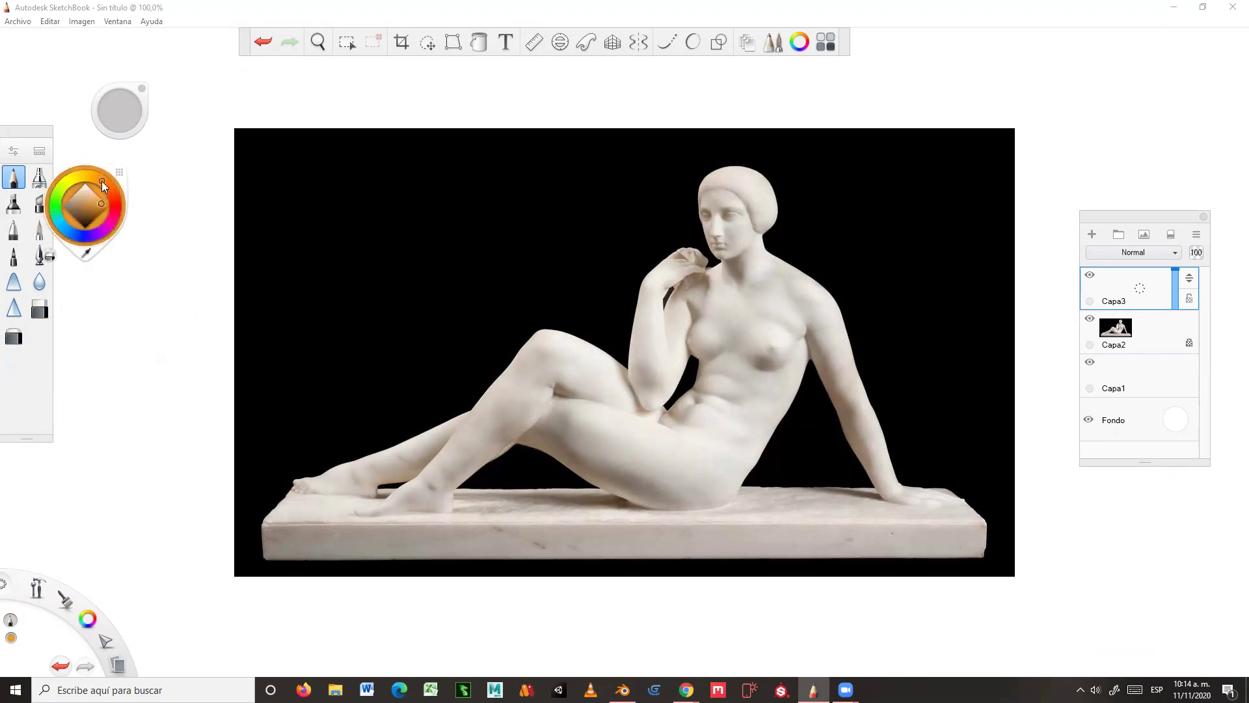
Step: Trace the statue's neck, shoulder and supporting arm with the orange pencil
{"action": "left_click", "coordinate": [12, 185]}
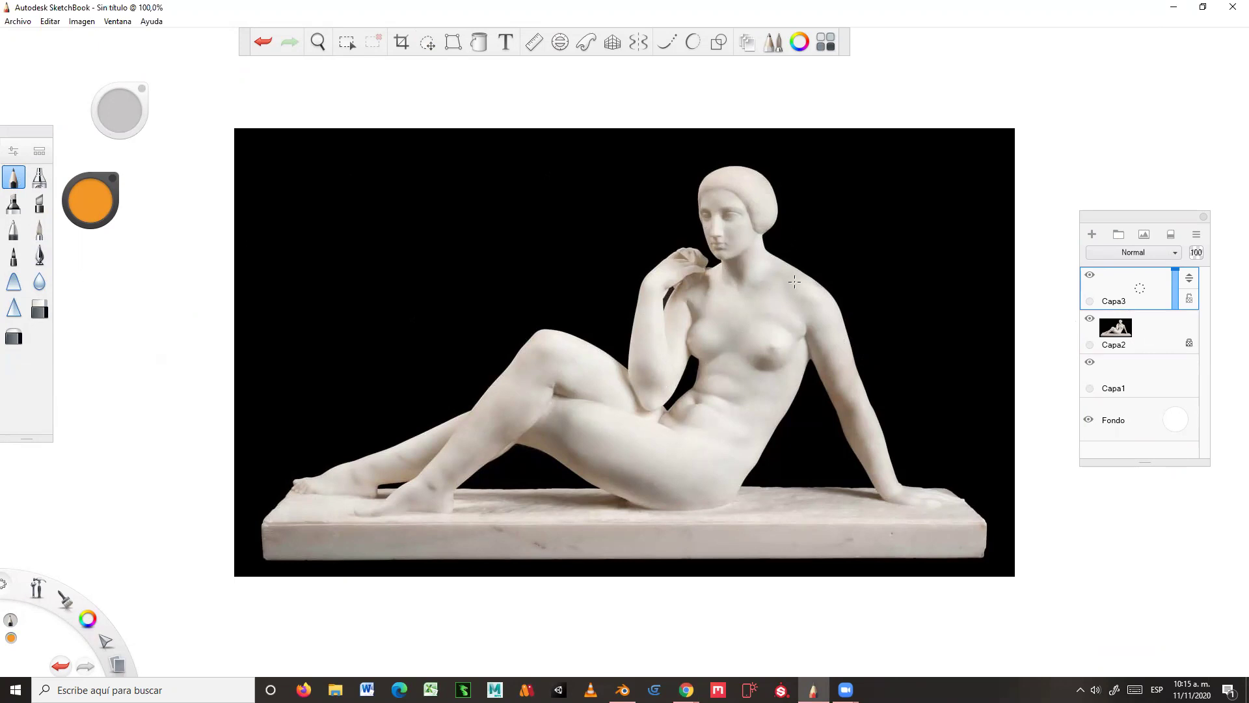
{"action": "mouse_move", "coordinate": [760, 233]}
{"action": "left_mouse_down"}
{"action": "mouse_move", "coordinate": [834, 300]}
{"action": "mouse_move", "coordinate": [860, 388]}
{"action": "left_mouse_up"}
{"action": "mouse_move", "coordinate": [810, 322]}
{"action": "left_mouse_down"}
{"action": "mouse_move", "coordinate": [860, 465]}
{"action": "mouse_move", "coordinate": [853, 397]}
{"action": "left_mouse_up"}
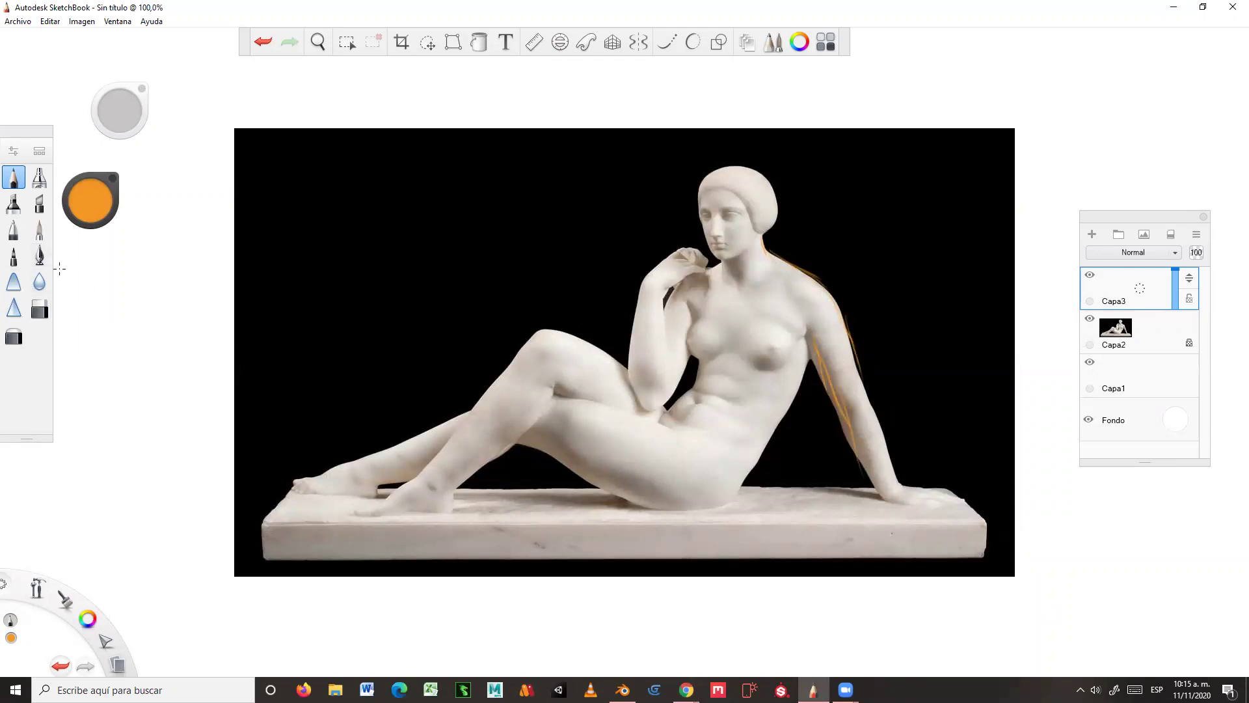
Step: Erase the orange trial strokes along the statue's shoulder and arm
{"action": "left_click", "coordinate": [40, 309]}
{"action": "mouse_move", "coordinate": [779, 255]}
{"action": "left_mouse_down"}
{"action": "mouse_move", "coordinate": [833, 299]}
{"action": "mouse_move", "coordinate": [857, 361]}
{"action": "mouse_move", "coordinate": [851, 435]}
{"action": "mouse_move", "coordinate": [842, 414]}
{"action": "left_mouse_up"}
{"action": "left_click_drag", "start_coordinate": [825, 363], "coordinate": [831, 380]}
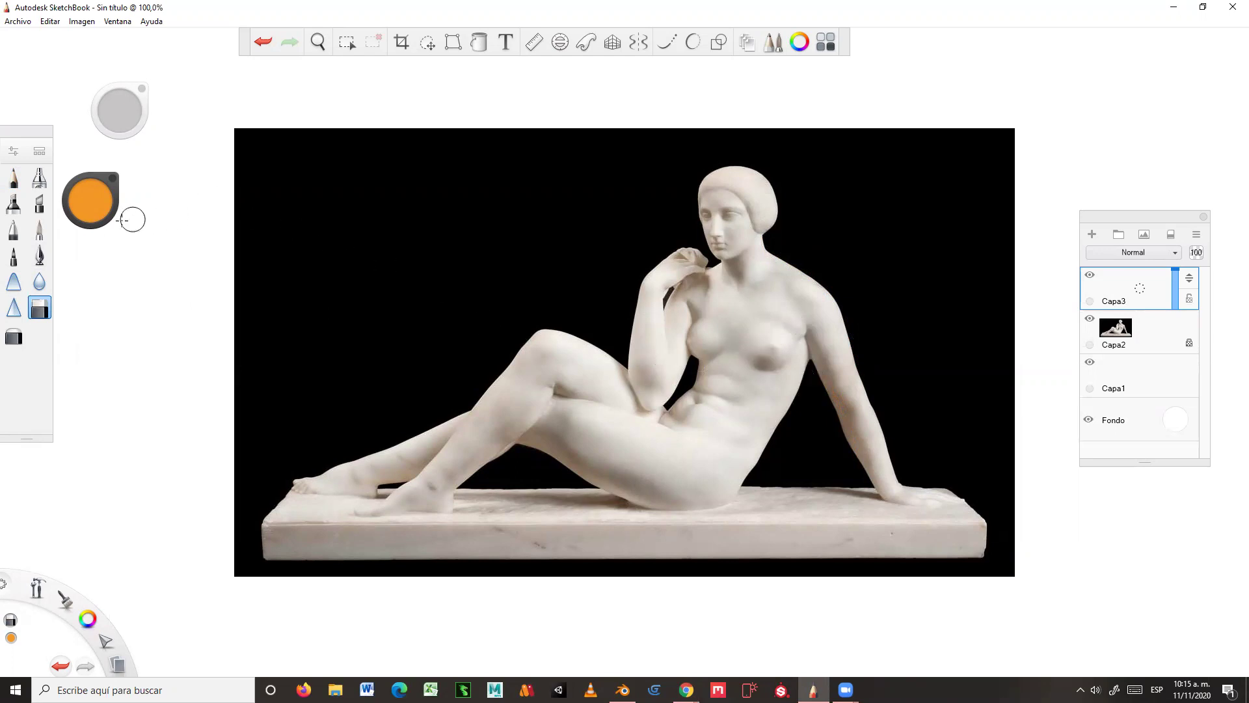
Step: Sketch the statue's head as an orange pencil circle, then add the jaw, face guide lines and neck
{"action": "left_click", "coordinate": [18, 183]}
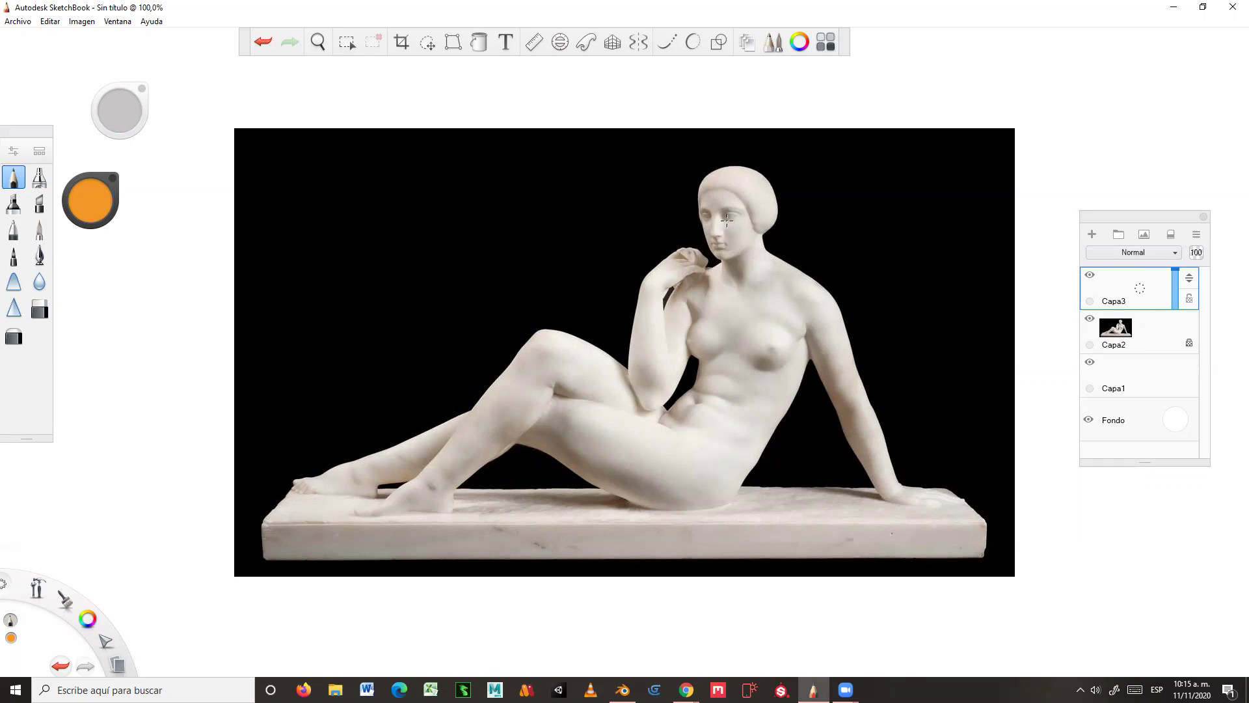
{"action": "mouse_move", "coordinate": [707, 215]}
{"action": "left_mouse_down"}
{"action": "mouse_move", "coordinate": [731, 191]}
{"action": "mouse_move", "coordinate": [716, 224]}
{"action": "mouse_move", "coordinate": [718, 196]}
{"action": "mouse_move", "coordinate": [704, 210]}
{"action": "mouse_move", "coordinate": [730, 176]}
{"action": "mouse_move", "coordinate": [712, 188]}
{"action": "mouse_move", "coordinate": [730, 175]}
{"action": "mouse_move", "coordinate": [754, 183]}
{"action": "mouse_move", "coordinate": [741, 172]}
{"action": "mouse_move", "coordinate": [766, 193]}
{"action": "mouse_move", "coordinate": [755, 222]}
{"action": "mouse_move", "coordinate": [767, 206]}
{"action": "mouse_move", "coordinate": [755, 220]}
{"action": "mouse_move", "coordinate": [721, 218]}
{"action": "mouse_move", "coordinate": [713, 175]}
{"action": "mouse_move", "coordinate": [710, 210]}
{"action": "left_mouse_up"}
{"action": "left_click_drag", "start_coordinate": [706, 225], "coordinate": [708, 216]}
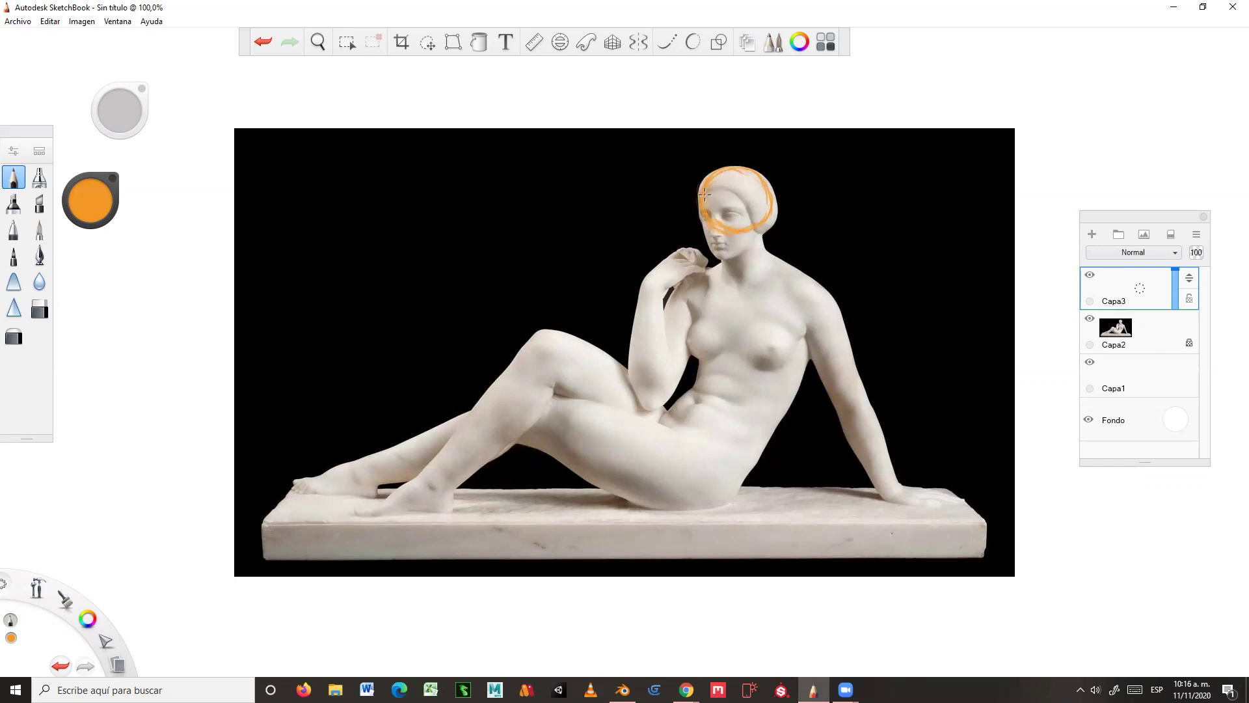
{"action": "left_click", "coordinate": [40, 307]}
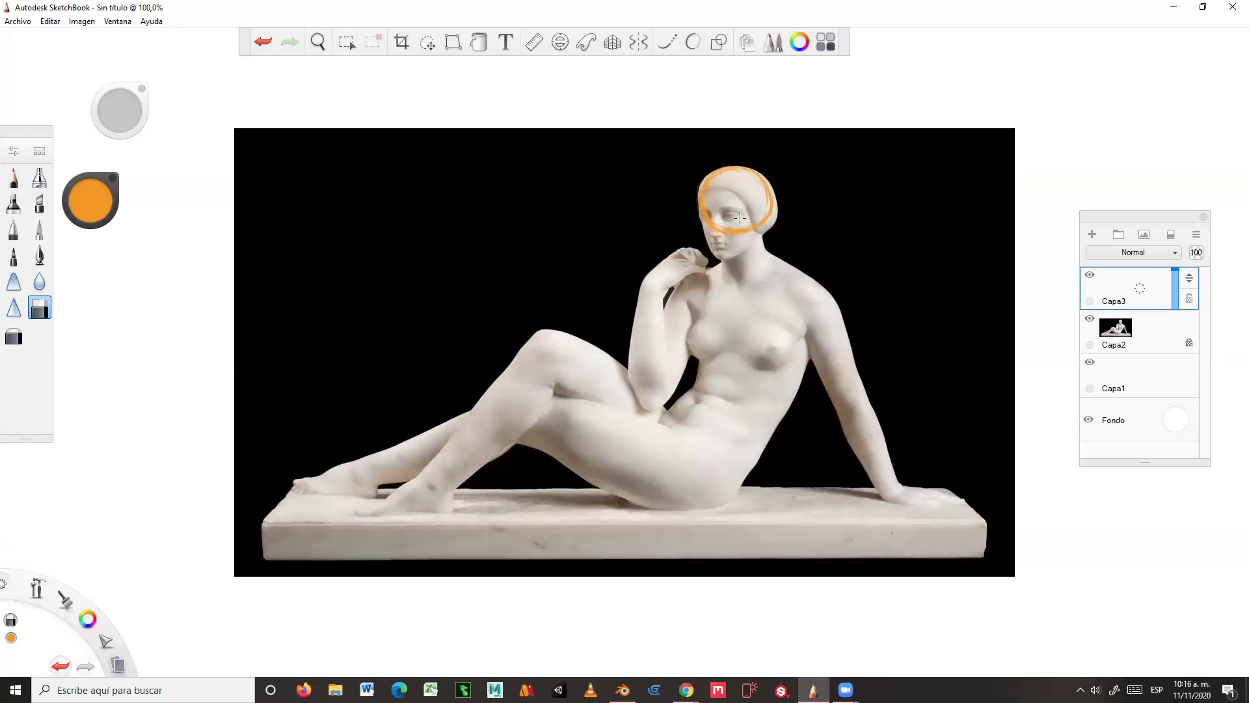
{"action": "key", "text": "e"}
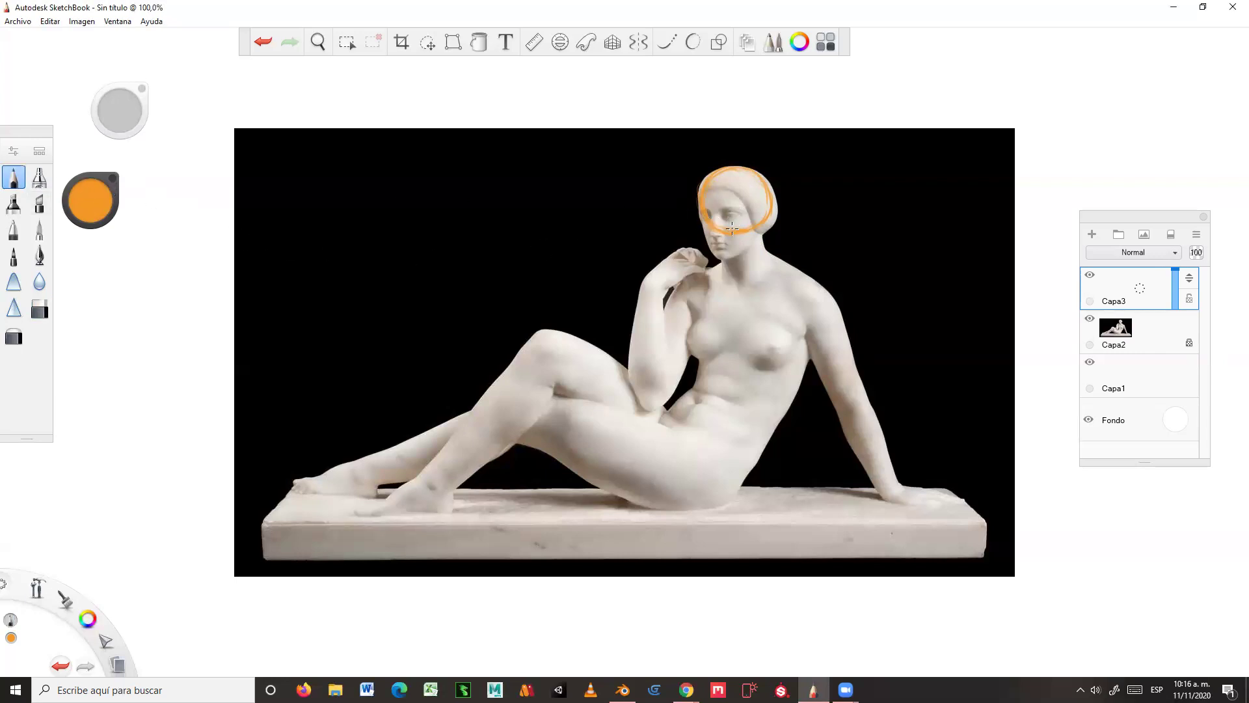
{"action": "mouse_move", "coordinate": [704, 216]}
{"action": "left_mouse_down"}
{"action": "mouse_move", "coordinate": [718, 249]}
{"action": "mouse_move", "coordinate": [736, 251]}
{"action": "left_mouse_up"}
{"action": "mouse_move", "coordinate": [743, 247]}
{"action": "left_mouse_down"}
{"action": "mouse_move", "coordinate": [752, 226]}
{"action": "mouse_move", "coordinate": [707, 213]}
{"action": "left_mouse_up"}
{"action": "left_click_drag", "start_coordinate": [745, 242], "coordinate": [742, 266]}
Step: Draw the orange shoulder line and rib cage outline across the statue's torso, and reinforce the neck line
{"action": "mouse_move", "coordinate": [713, 262]}
{"action": "left_mouse_down"}
{"action": "mouse_move", "coordinate": [739, 278]}
{"action": "mouse_move", "coordinate": [793, 274]}
{"action": "mouse_move", "coordinate": [793, 330]}
{"action": "left_mouse_up"}
{"action": "mouse_move", "coordinate": [801, 287]}
{"action": "left_mouse_down"}
{"action": "mouse_move", "coordinate": [794, 340]}
{"action": "mouse_move", "coordinate": [826, 295]}
{"action": "mouse_move", "coordinate": [782, 407]}
{"action": "left_mouse_up"}
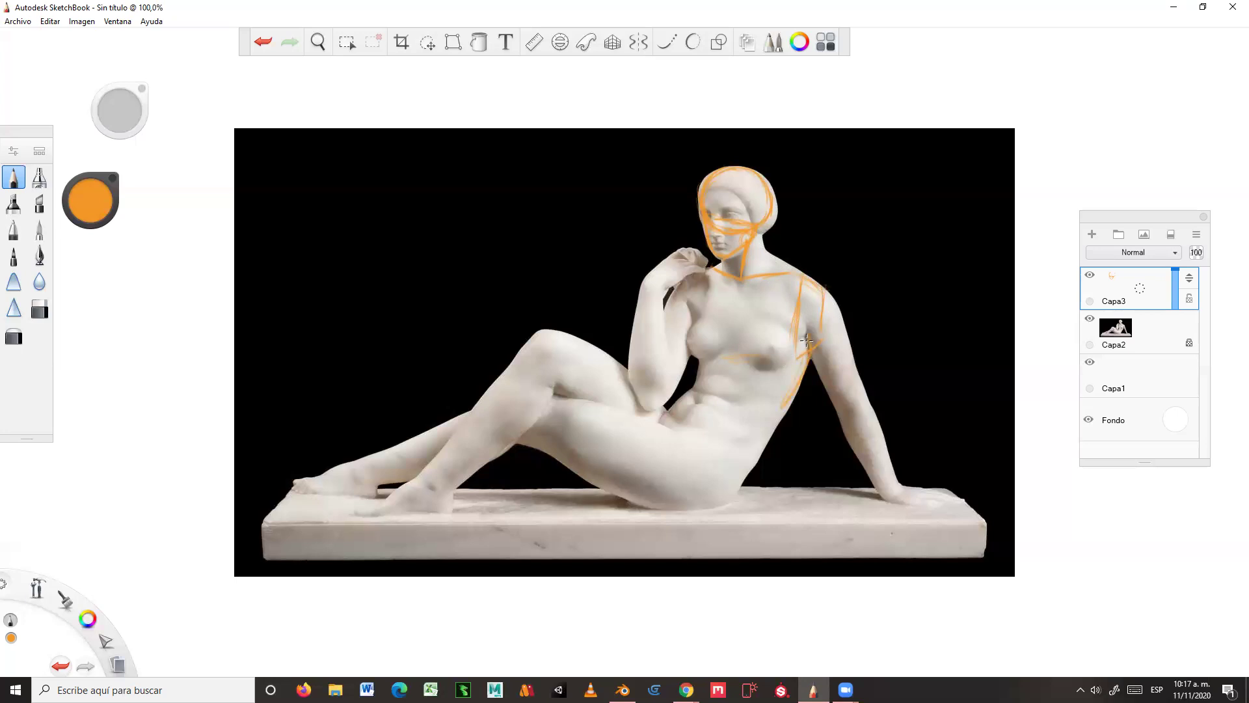
{"action": "left_click_drag", "start_coordinate": [732, 354], "coordinate": [784, 403]}
{"action": "mouse_move", "coordinate": [703, 368]}
{"action": "left_mouse_down"}
{"action": "mouse_move", "coordinate": [701, 277]}
{"action": "mouse_move", "coordinate": [692, 378]}
{"action": "mouse_move", "coordinate": [707, 267]}
{"action": "left_mouse_up"}
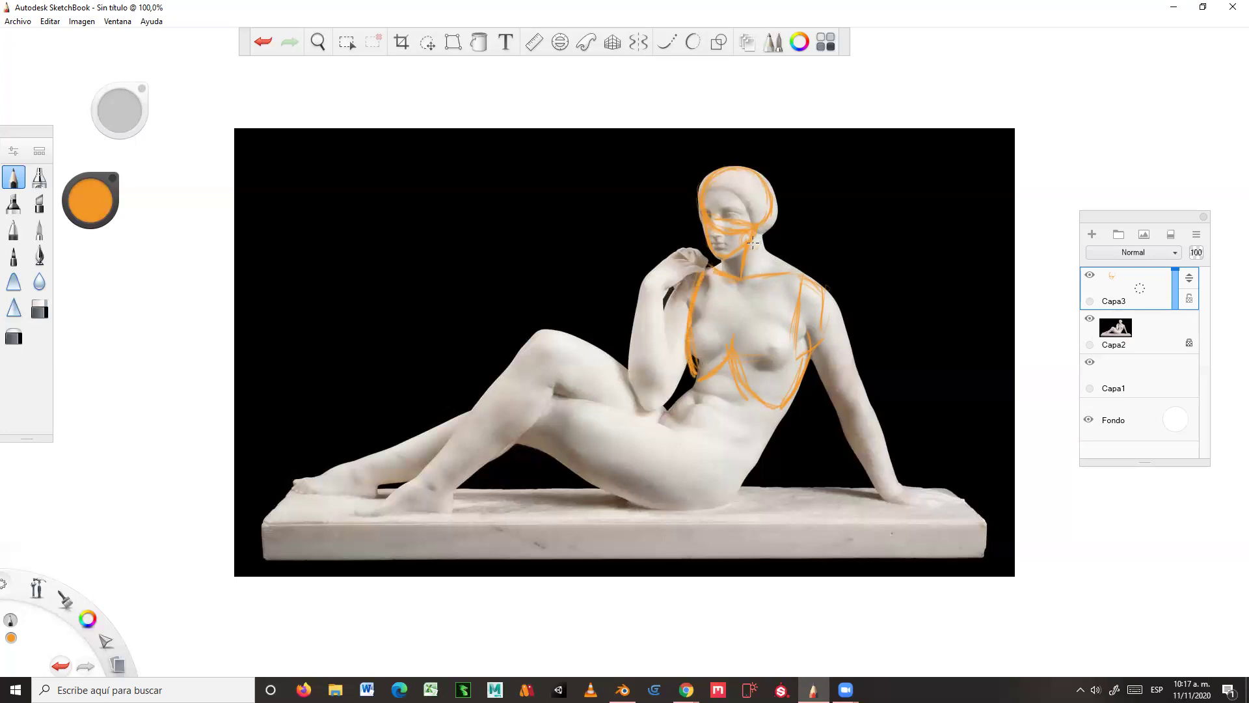
{"action": "left_click_drag", "start_coordinate": [757, 250], "coordinate": [749, 271]}
Step: Sketch both arms with orange joint circles at shoulders, elbows and wrists, connecting lines and simplified hands, plus short guide marks beside the supporting arm
{"action": "mouse_move", "coordinate": [819, 308]}
{"action": "left_mouse_down"}
{"action": "mouse_move", "coordinate": [792, 281]}
{"action": "mouse_move", "coordinate": [821, 298]}
{"action": "mouse_move", "coordinate": [855, 404]}
{"action": "left_mouse_up"}
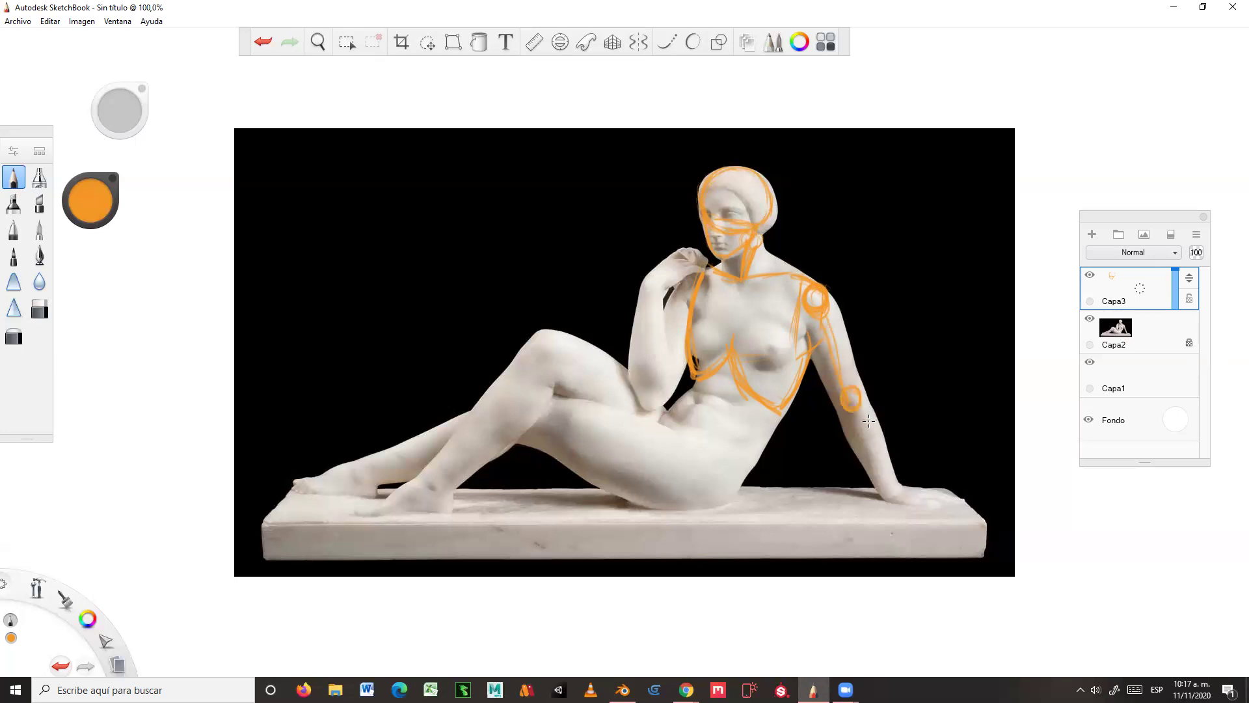
{"action": "left_click_drag", "start_coordinate": [891, 495], "coordinate": [891, 483]}
{"action": "left_click_drag", "start_coordinate": [846, 291], "coordinate": [915, 468]}
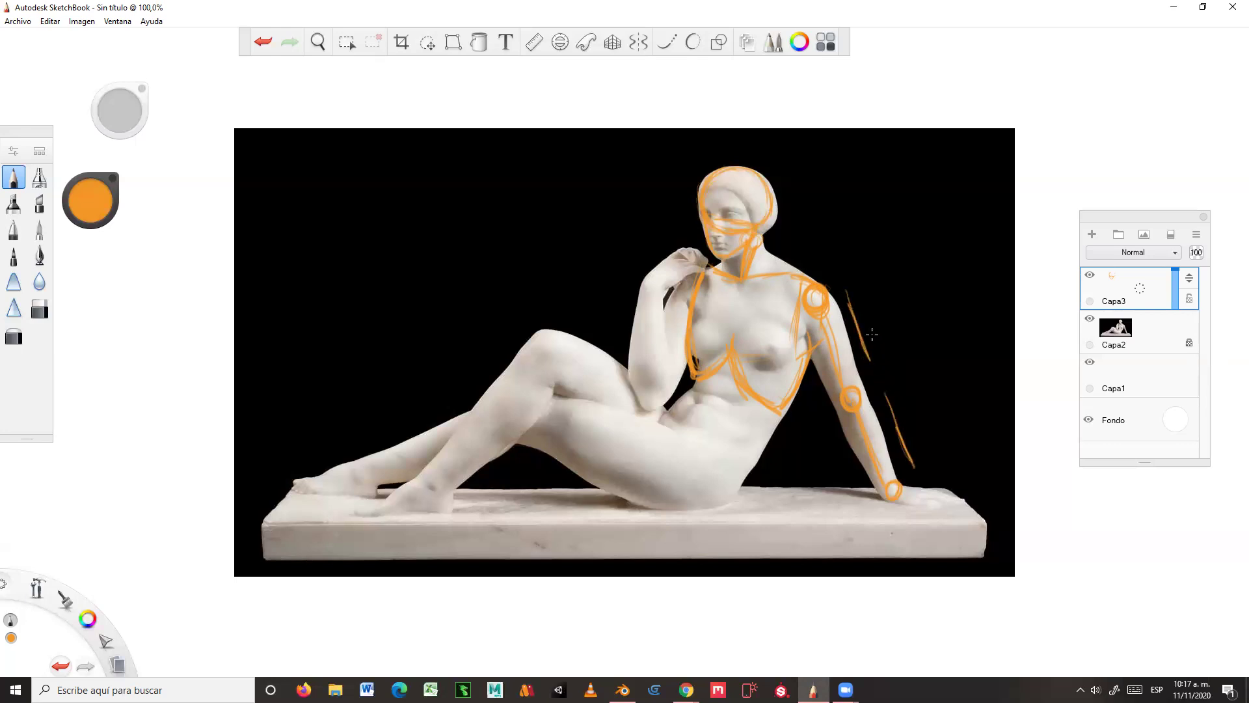
{"action": "mouse_move", "coordinate": [880, 337]}
{"action": "left_mouse_down"}
{"action": "mouse_move", "coordinate": [918, 368]}
{"action": "mouse_move", "coordinate": [948, 352]}
{"action": "left_mouse_up"}
{"action": "mouse_move", "coordinate": [810, 289]}
{"action": "left_mouse_down"}
{"action": "mouse_move", "coordinate": [804, 300]}
{"action": "mouse_move", "coordinate": [817, 294]}
{"action": "left_mouse_up"}
{"action": "mouse_move", "coordinate": [937, 501]}
{"action": "left_mouse_down"}
{"action": "mouse_move", "coordinate": [902, 502]}
{"action": "mouse_move", "coordinate": [968, 509]}
{"action": "mouse_move", "coordinate": [940, 497]}
{"action": "mouse_move", "coordinate": [956, 495]}
{"action": "left_mouse_up"}
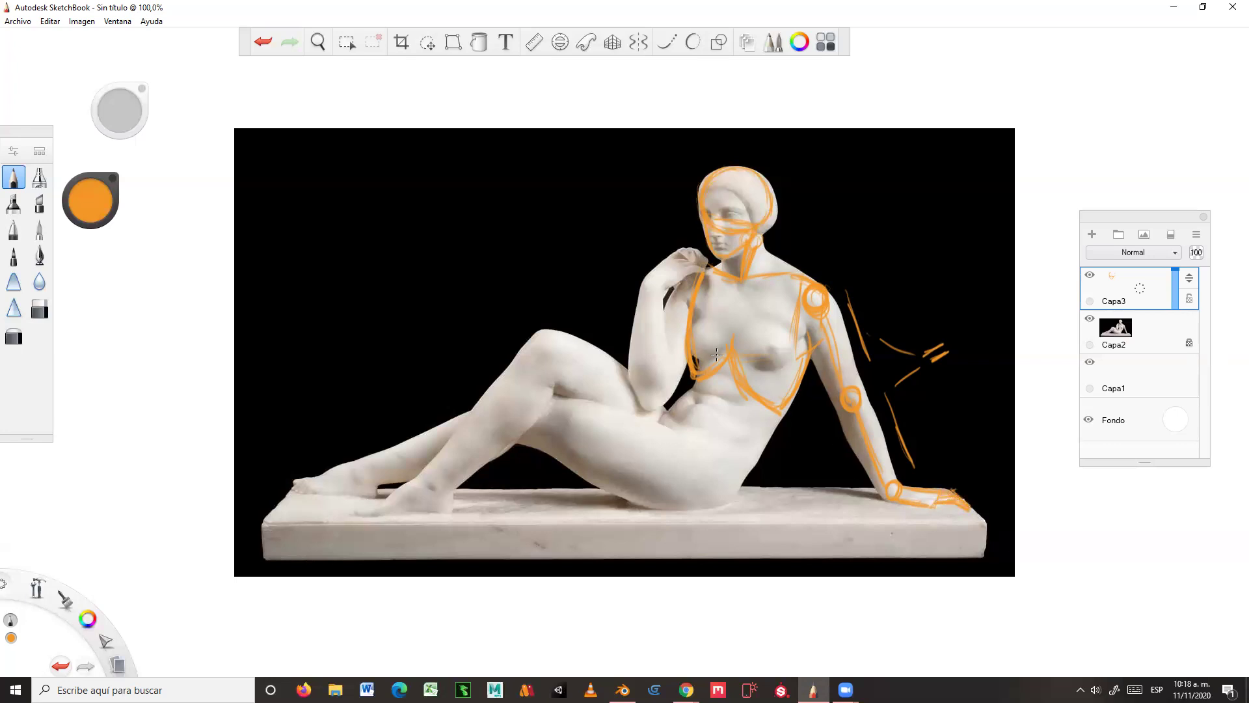
{"action": "mouse_move", "coordinate": [705, 275]}
{"action": "left_mouse_down"}
{"action": "mouse_move", "coordinate": [685, 285]}
{"action": "mouse_move", "coordinate": [704, 275]}
{"action": "mouse_move", "coordinate": [652, 392]}
{"action": "mouse_move", "coordinate": [663, 378]}
{"action": "mouse_move", "coordinate": [660, 388]}
{"action": "mouse_move", "coordinate": [654, 296]}
{"action": "mouse_move", "coordinate": [649, 364]}
{"action": "mouse_move", "coordinate": [651, 281]}
{"action": "mouse_move", "coordinate": [679, 250]}
{"action": "left_mouse_up"}
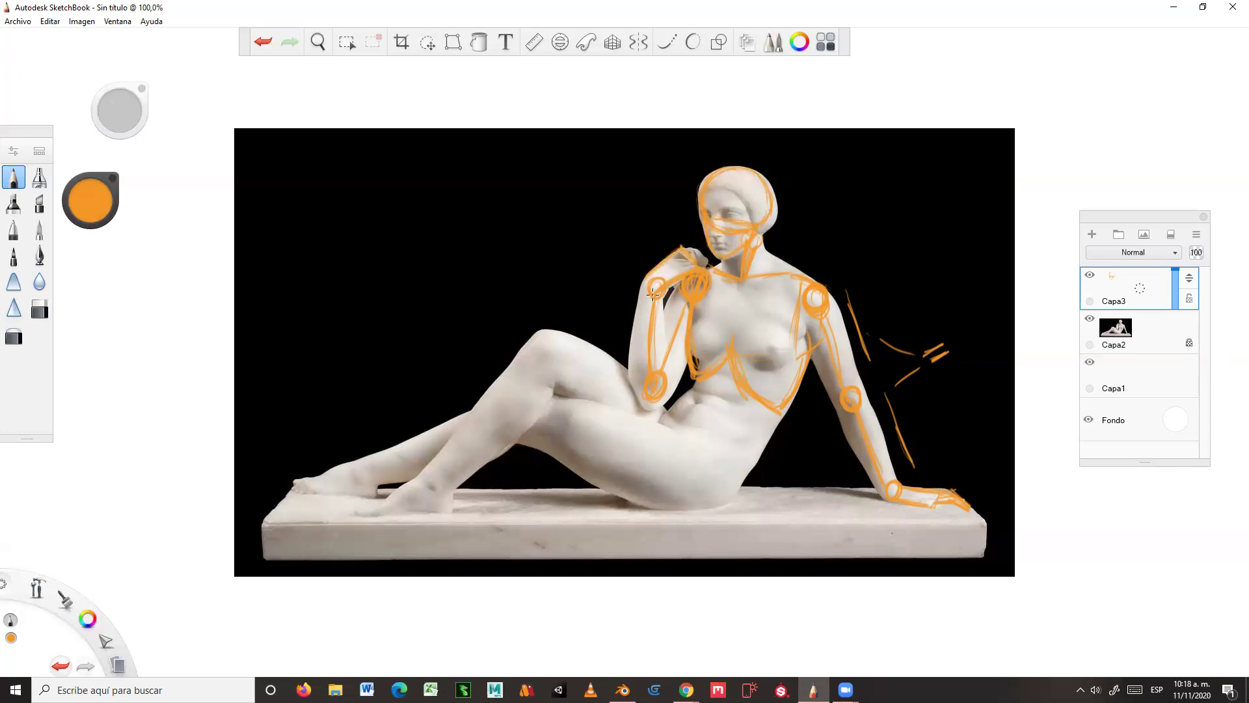
{"action": "mouse_move", "coordinate": [653, 294]}
{"action": "left_mouse_down"}
{"action": "mouse_move", "coordinate": [652, 268]}
{"action": "mouse_move", "coordinate": [664, 276]}
{"action": "left_mouse_up"}
Step: Switch the drawing colour to blue and draw a flowing action line from the head through torso and hips to the foot
{"action": "left_click", "coordinate": [93, 201]}
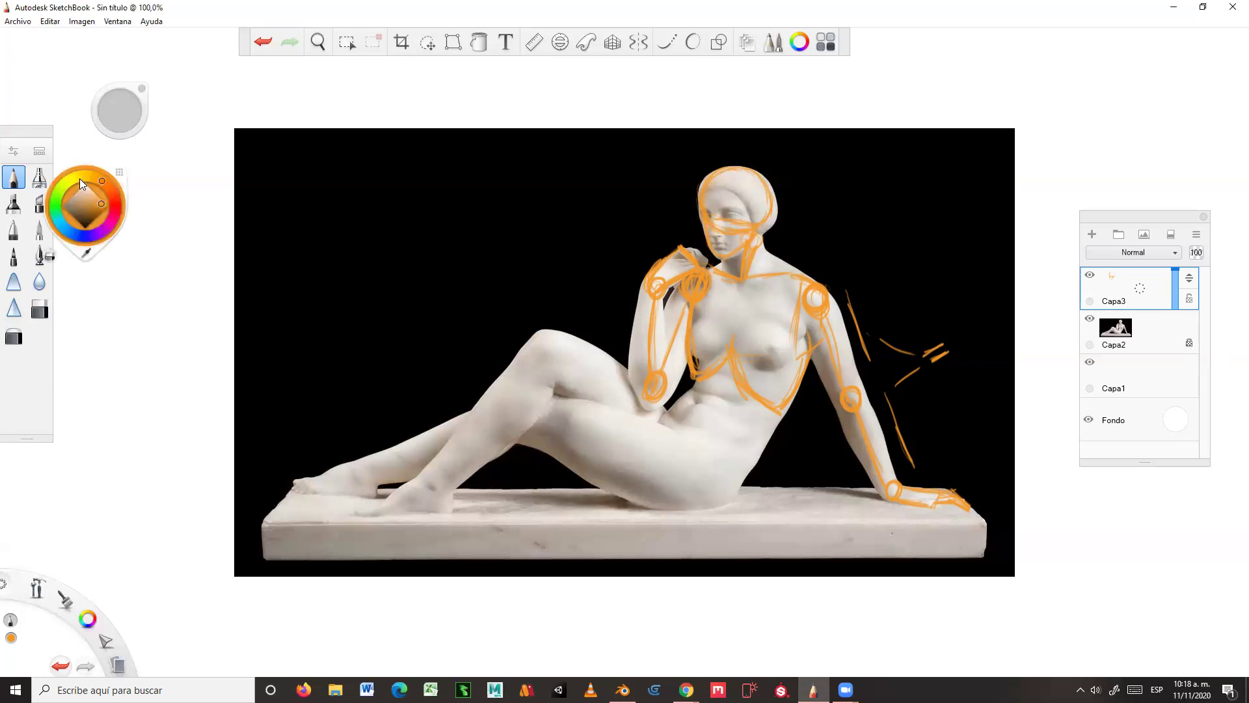
{"action": "left_click", "coordinate": [66, 227]}
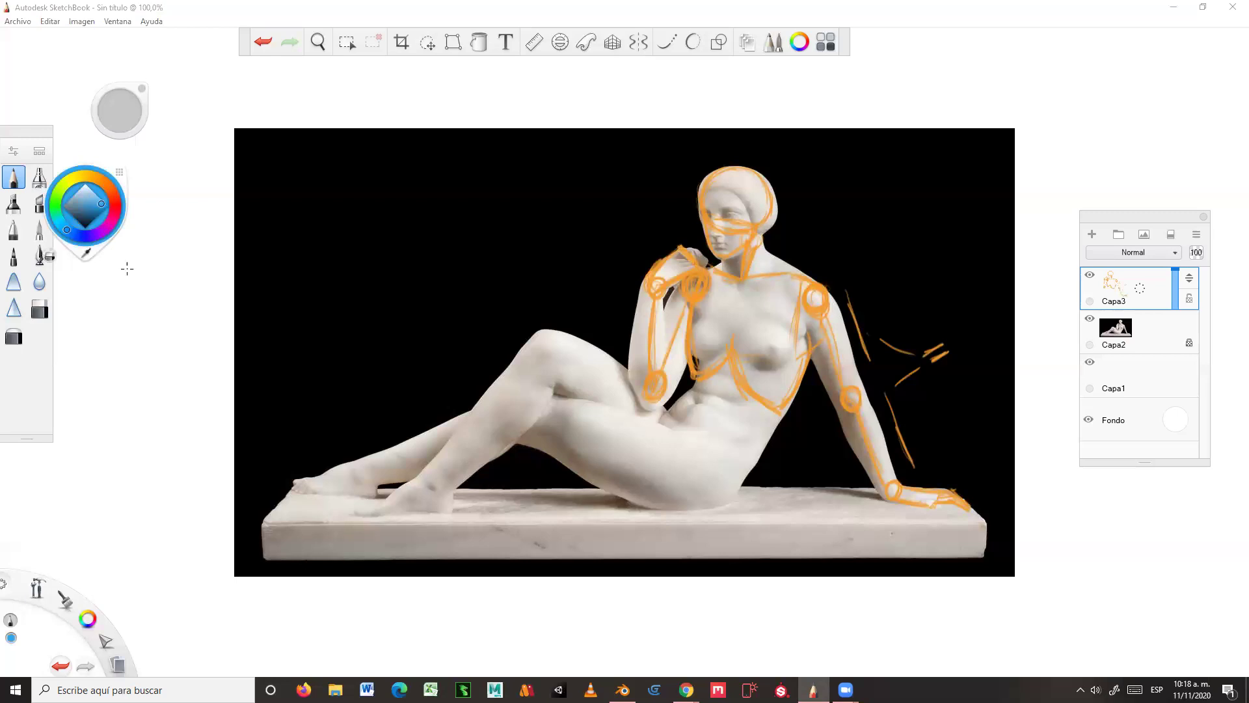
{"action": "left_click_drag", "start_coordinate": [336, 486], "coordinate": [466, 439]}
{"action": "left_click_drag", "start_coordinate": [608, 449], "coordinate": [677, 459]}
{"action": "mouse_move", "coordinate": [739, 221]}
{"action": "left_mouse_down"}
{"action": "mouse_move", "coordinate": [732, 397]}
{"action": "mouse_move", "coordinate": [694, 438]}
{"action": "mouse_move", "coordinate": [728, 418]}
{"action": "mouse_move", "coordinate": [677, 459]}
{"action": "left_mouse_up"}
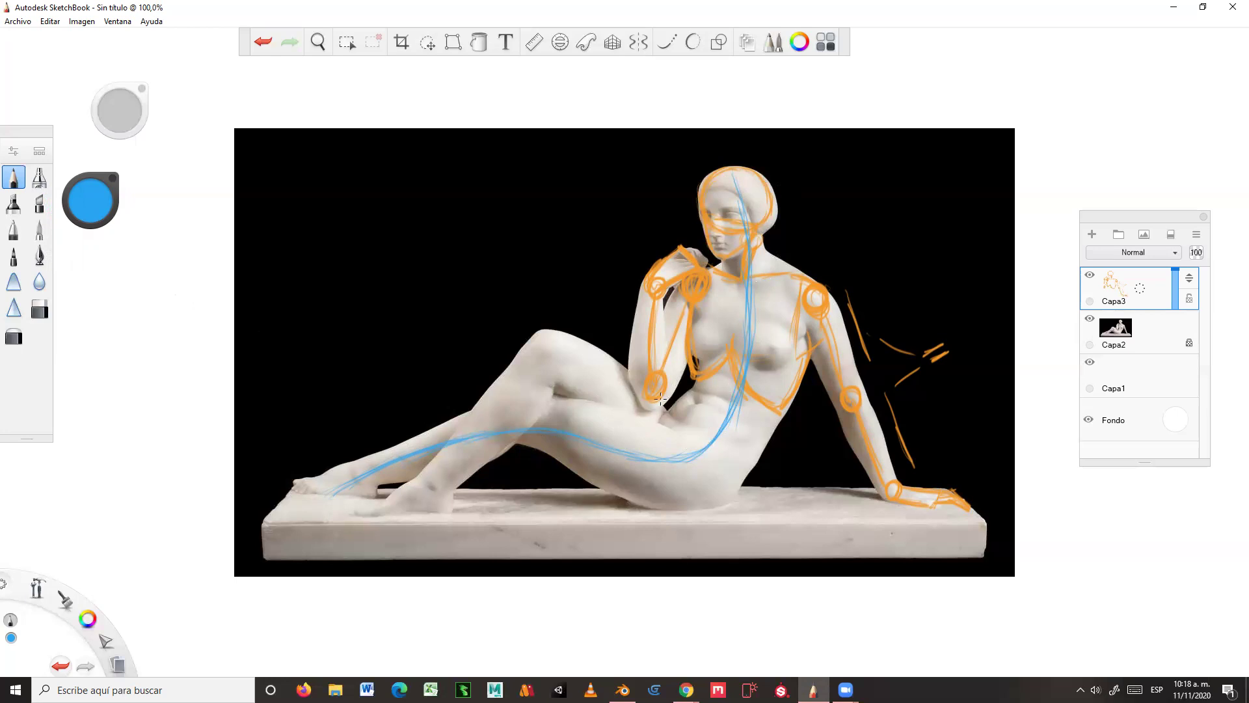
{"action": "left_click_drag", "start_coordinate": [339, 492], "coordinate": [324, 499]}
Step: Switch the drawing colour back to orange and sketch guide lines down the statue's abdomen towards the pelvis
{"action": "left_click", "coordinate": [96, 203]}
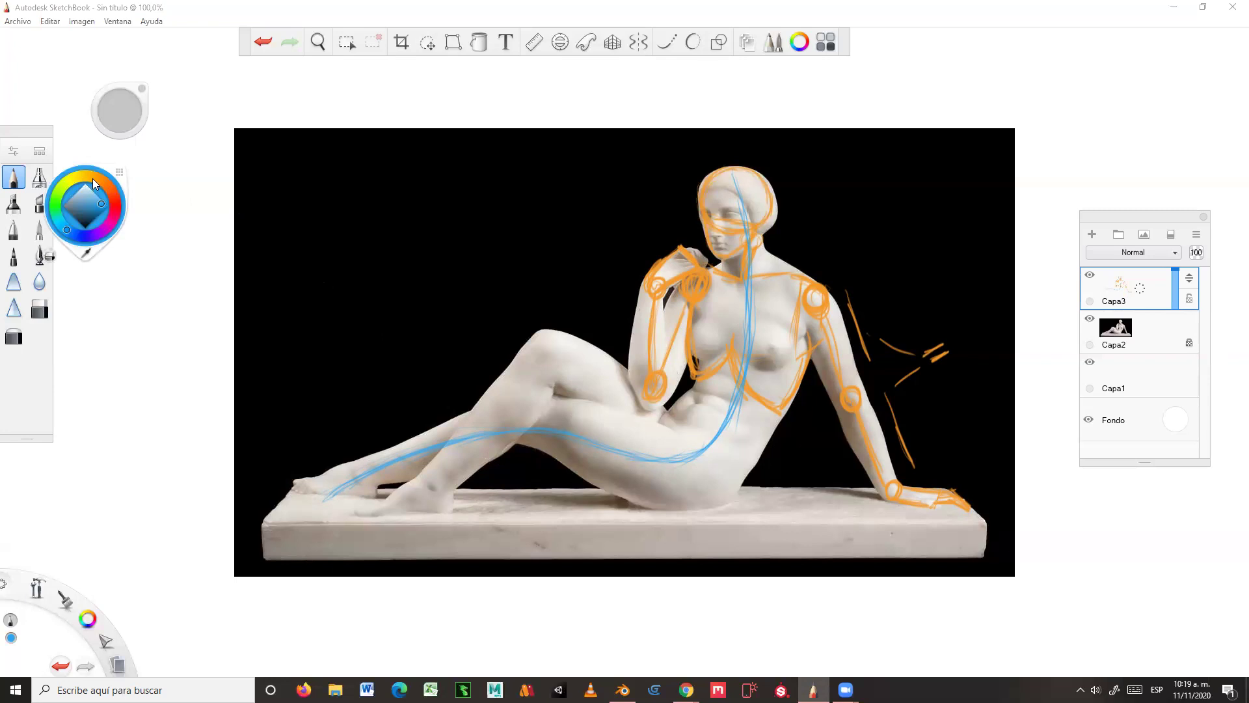
{"action": "left_click", "coordinate": [98, 179]}
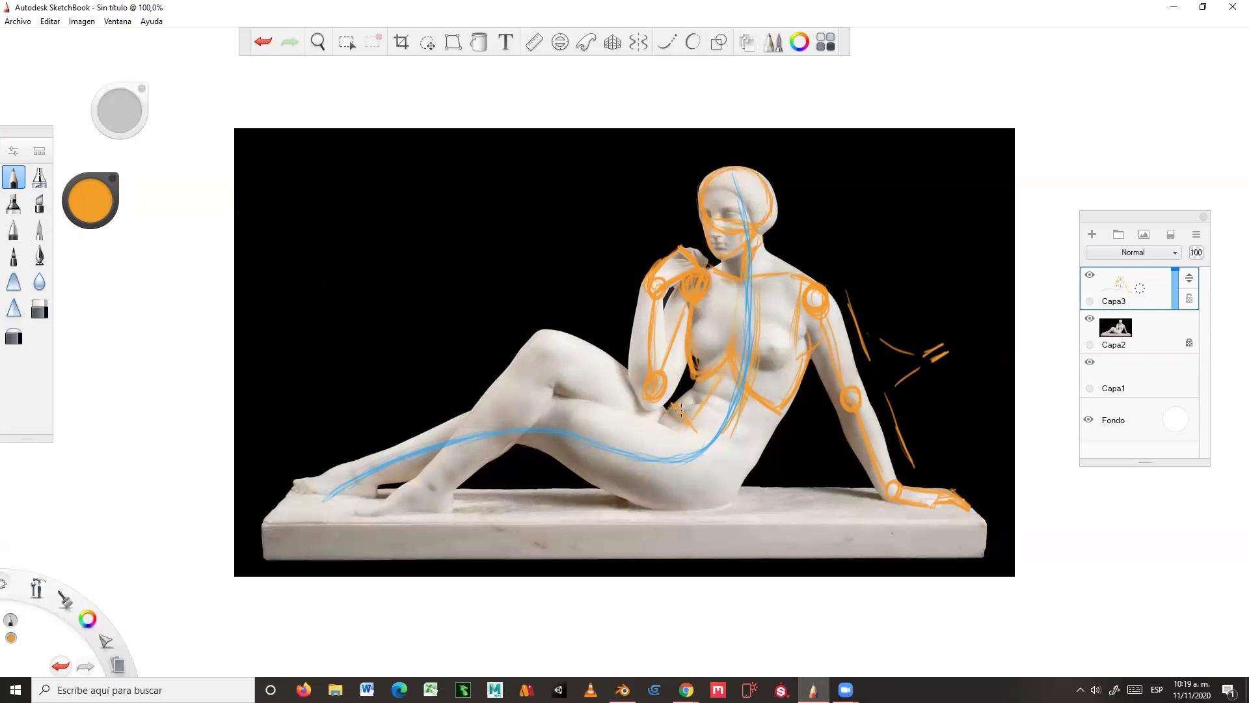
{"action": "left_click_drag", "start_coordinate": [692, 432], "coordinate": [681, 454]}
Step: Erase the first pelvis strokes and redraw the pelvis as an angular orange block with the pencil
{"action": "left_click", "coordinate": [40, 309]}
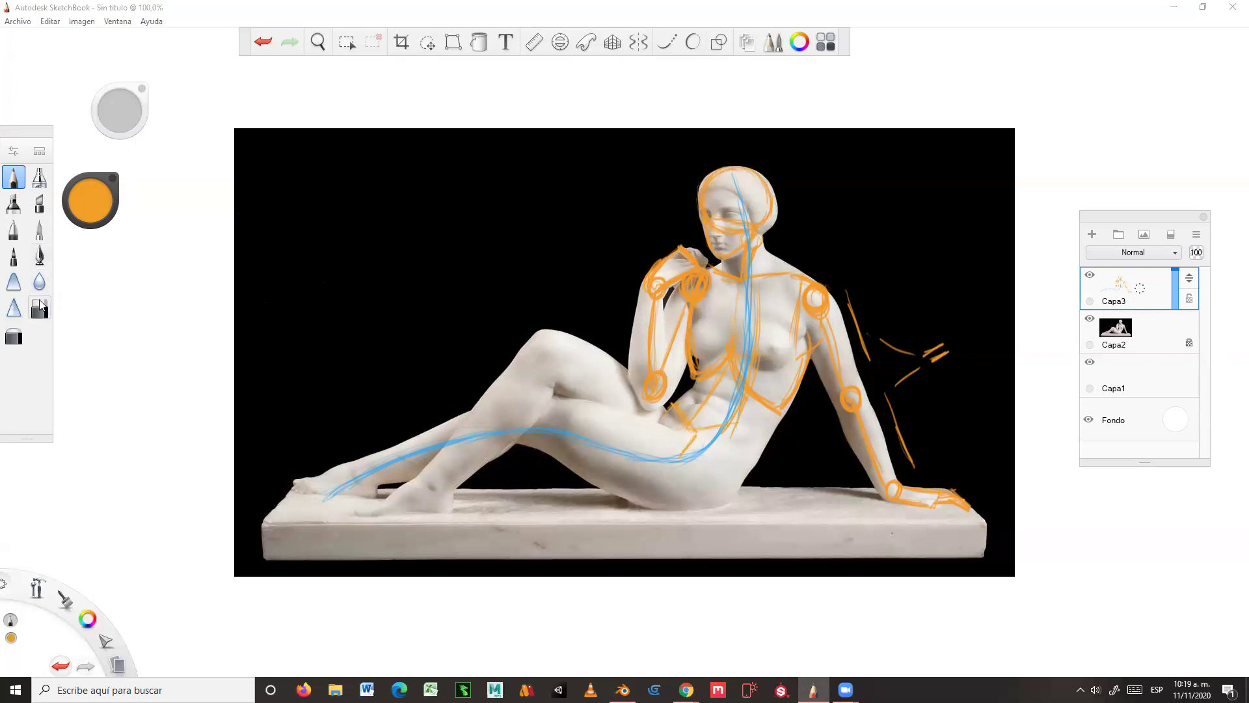
{"action": "left_click_drag", "start_coordinate": [693, 437], "coordinate": [693, 438]}
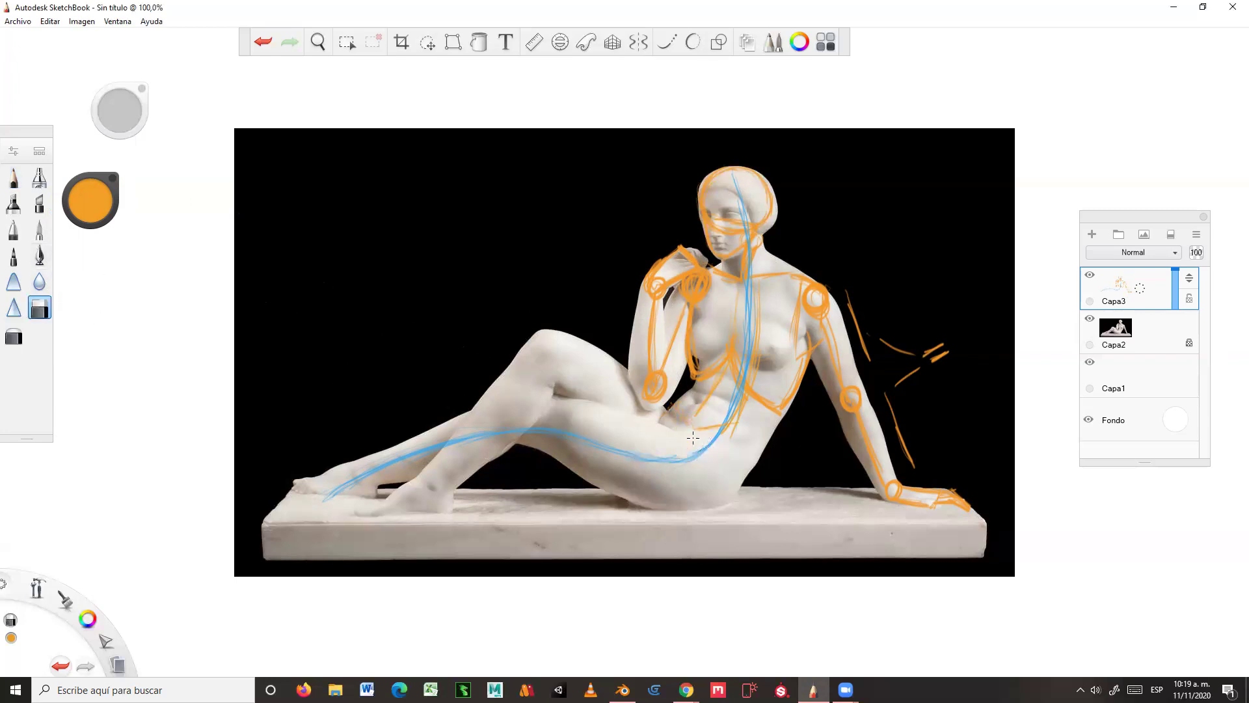
{"action": "left_click", "coordinate": [708, 426]}
{"action": "left_click", "coordinate": [14, 177]}
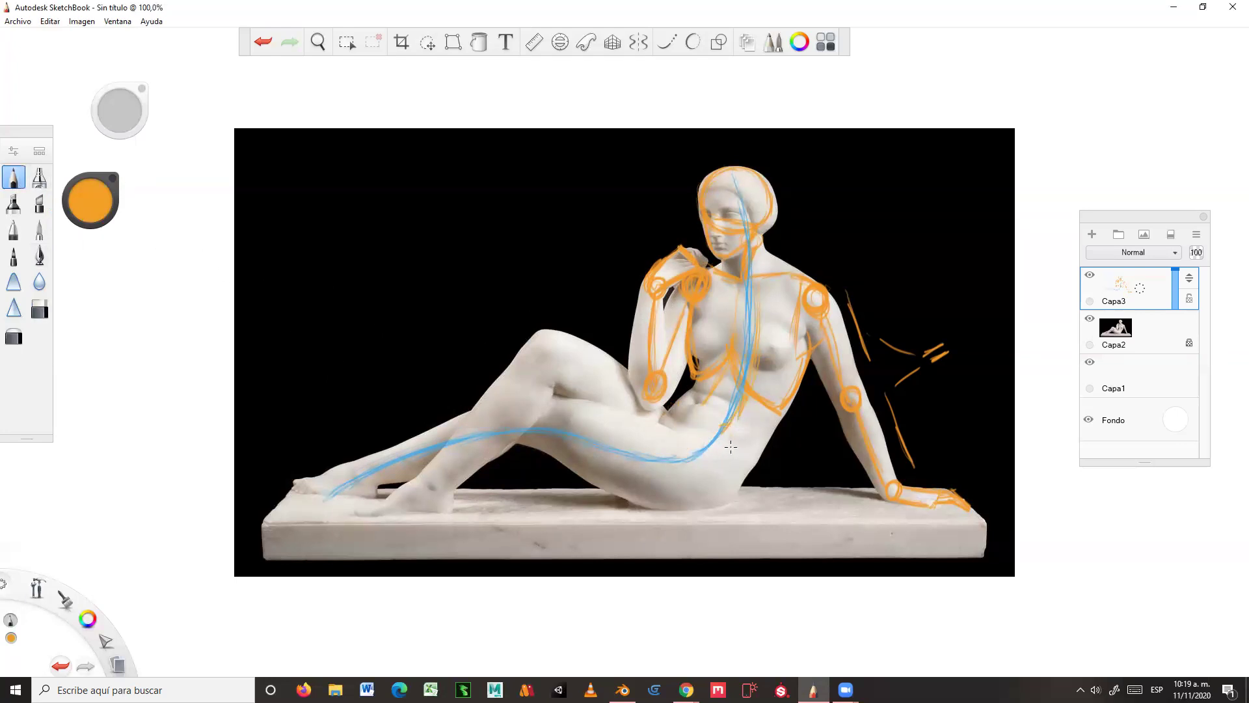
{"action": "mouse_move", "coordinate": [712, 435]}
{"action": "left_mouse_down"}
{"action": "mouse_move", "coordinate": [765, 435]}
{"action": "mouse_move", "coordinate": [719, 508]}
{"action": "mouse_move", "coordinate": [736, 479]}
{"action": "mouse_move", "coordinate": [756, 475]}
{"action": "mouse_move", "coordinate": [698, 473]}
{"action": "left_mouse_up"}
{"action": "left_click_drag", "start_coordinate": [684, 423], "coordinate": [705, 435]}
{"action": "mouse_move", "coordinate": [680, 400]}
{"action": "left_mouse_down"}
{"action": "mouse_move", "coordinate": [666, 460]}
{"action": "mouse_move", "coordinate": [727, 467]}
{"action": "left_mouse_up"}
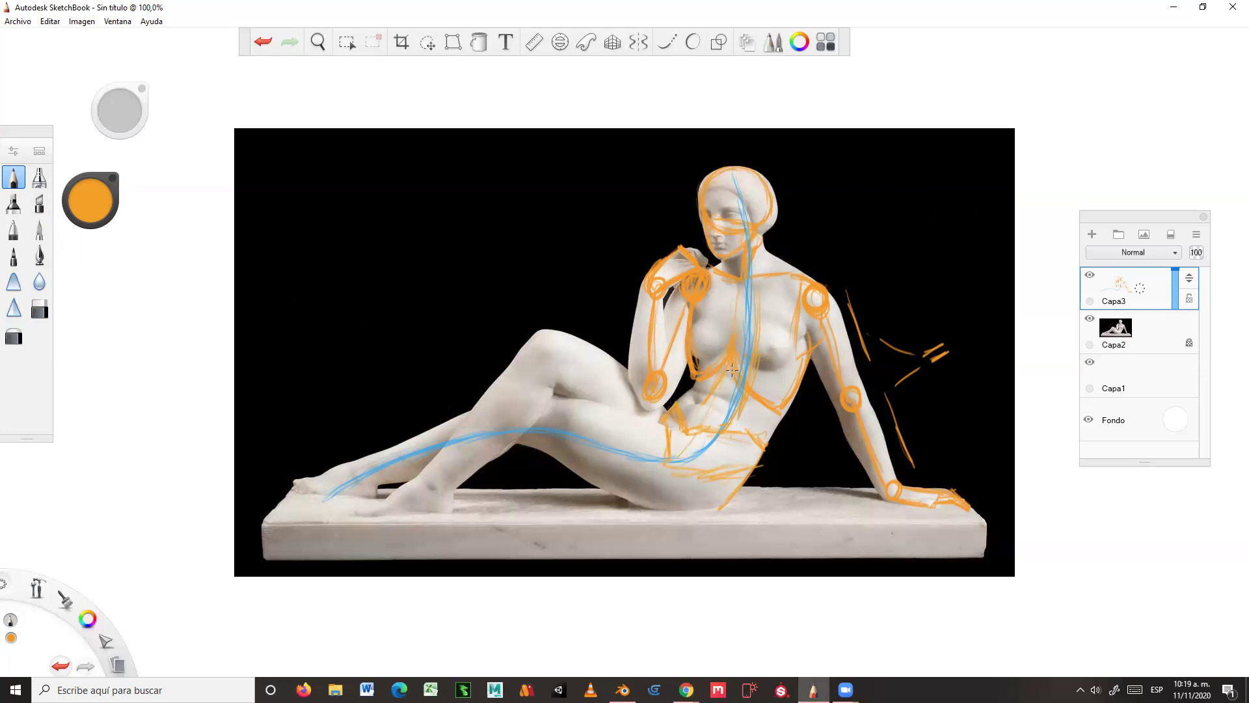
Step: Sketch the statue's lower leg with orange circles at hip, knee and ankle, connecting lines and a simplified foot
{"action": "left_click_drag", "start_coordinate": [704, 481], "coordinate": [703, 481]}
{"action": "left_click_drag", "start_coordinate": [545, 408], "coordinate": [649, 456]}
{"action": "mouse_move", "coordinate": [572, 413]}
{"action": "left_mouse_down"}
{"action": "mouse_move", "coordinate": [505, 421]}
{"action": "mouse_move", "coordinate": [540, 417]}
{"action": "left_mouse_up"}
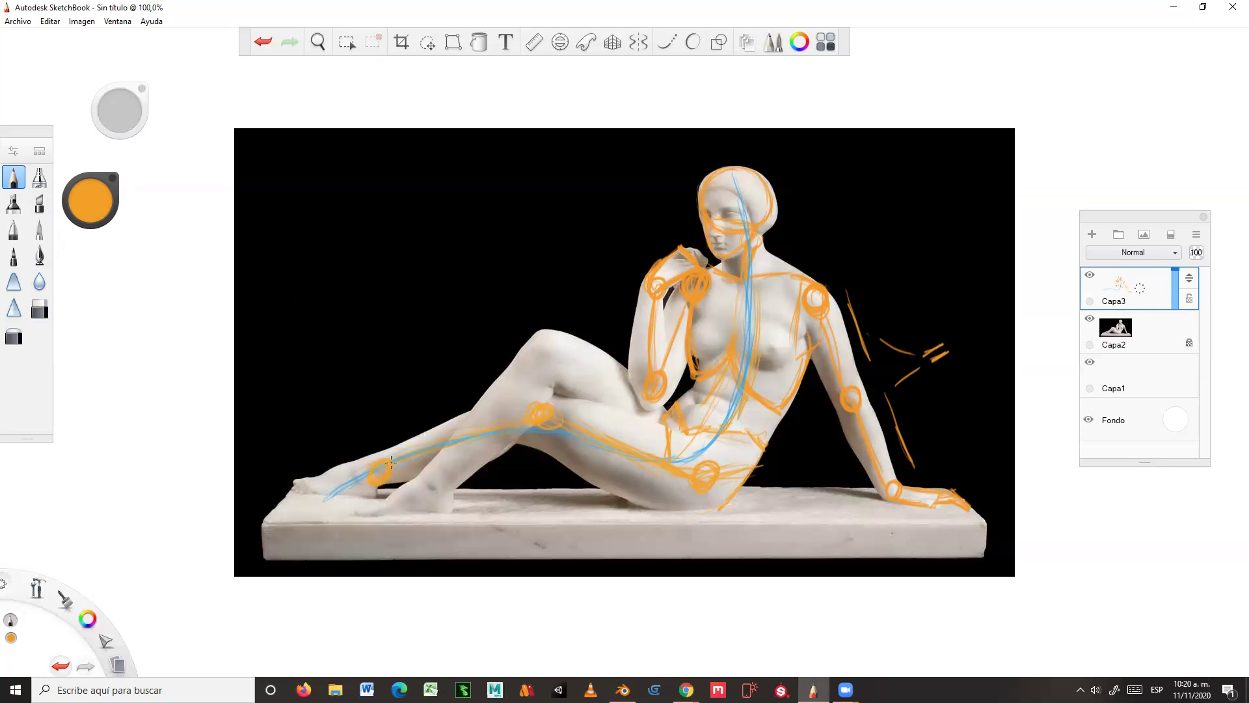
{"action": "mouse_move", "coordinate": [355, 469]}
{"action": "left_mouse_down"}
{"action": "mouse_move", "coordinate": [296, 475]}
{"action": "mouse_move", "coordinate": [375, 483]}
{"action": "mouse_move", "coordinate": [329, 488]}
{"action": "mouse_move", "coordinate": [364, 489]}
{"action": "left_mouse_up"}
Step: Sketch the raised leg with orange circles at hip, knee and ankle, connecting lines and a triangular foot
{"action": "mouse_move", "coordinate": [664, 423]}
{"action": "left_mouse_down"}
{"action": "mouse_move", "coordinate": [654, 441]}
{"action": "mouse_move", "coordinate": [658, 422]}
{"action": "left_mouse_up"}
{"action": "mouse_move", "coordinate": [549, 351]}
{"action": "left_mouse_down"}
{"action": "mouse_move", "coordinate": [551, 369]}
{"action": "mouse_move", "coordinate": [622, 402]}
{"action": "left_mouse_up"}
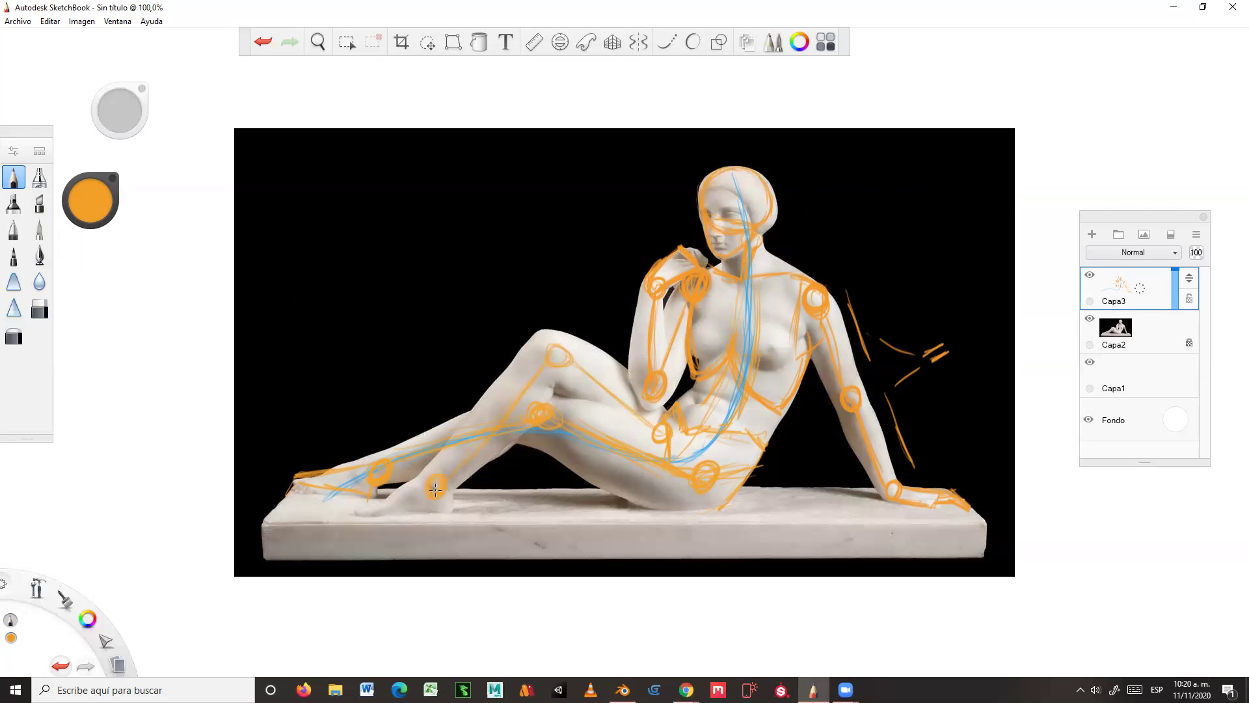
{"action": "mouse_move", "coordinate": [360, 513]}
{"action": "left_mouse_down"}
{"action": "mouse_move", "coordinate": [419, 484]}
{"action": "mouse_move", "coordinate": [446, 514]}
{"action": "mouse_move", "coordinate": [405, 515]}
{"action": "mouse_move", "coordinate": [457, 515]}
{"action": "left_mouse_up"}
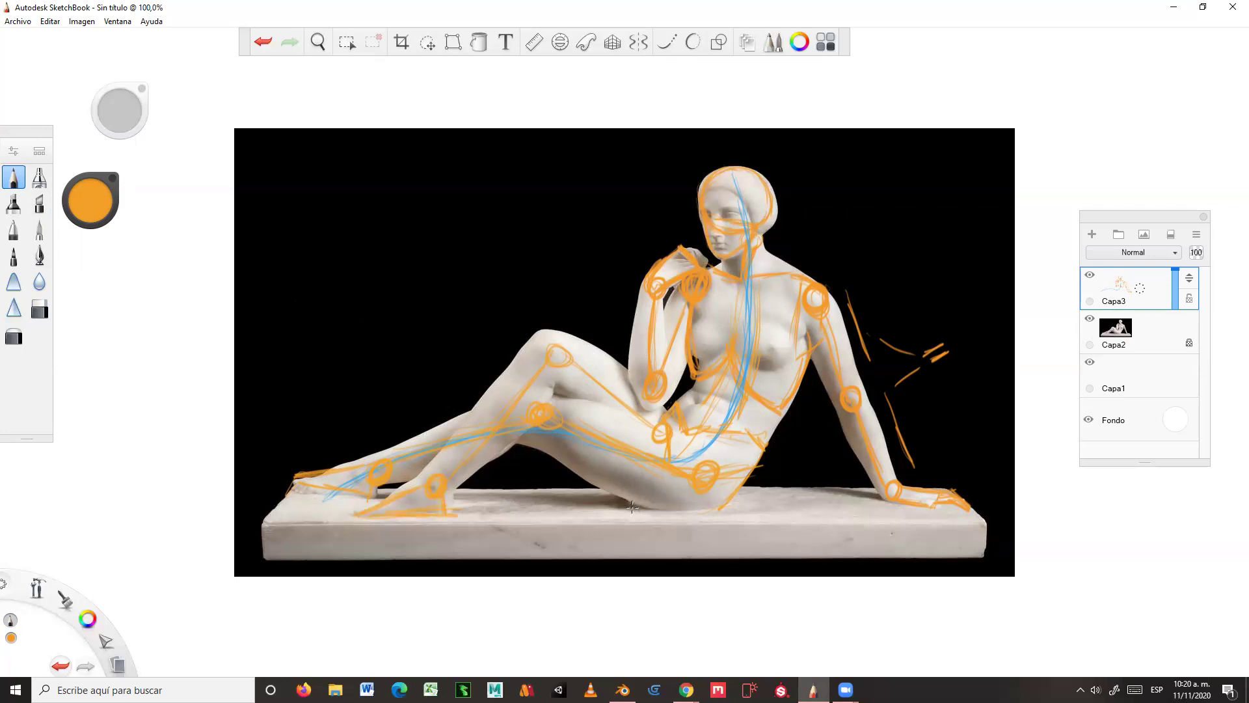
{"action": "left_click_drag", "start_coordinate": [553, 365], "coordinate": [553, 365]}
Step: Create a new layer above the orange sketch, change the drawing colour to bright green and choose the marker brush
{"action": "left_click", "coordinate": [1092, 235]}
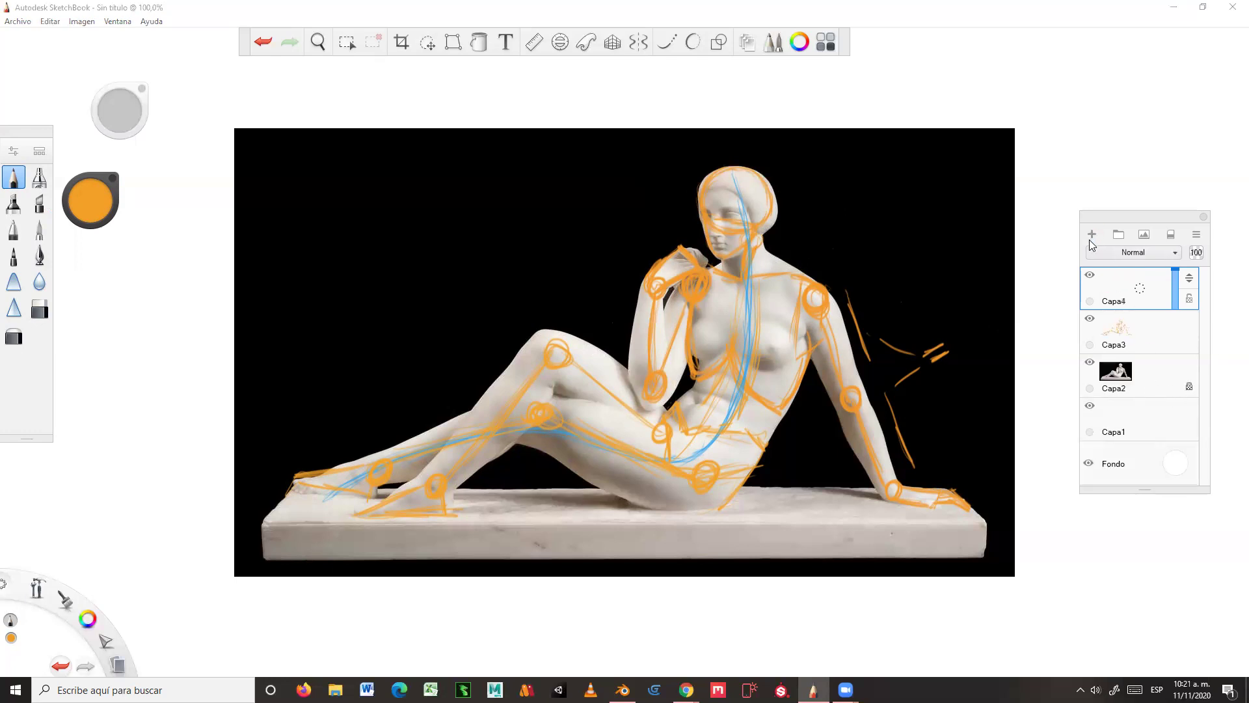
{"action": "left_click", "coordinate": [92, 195]}
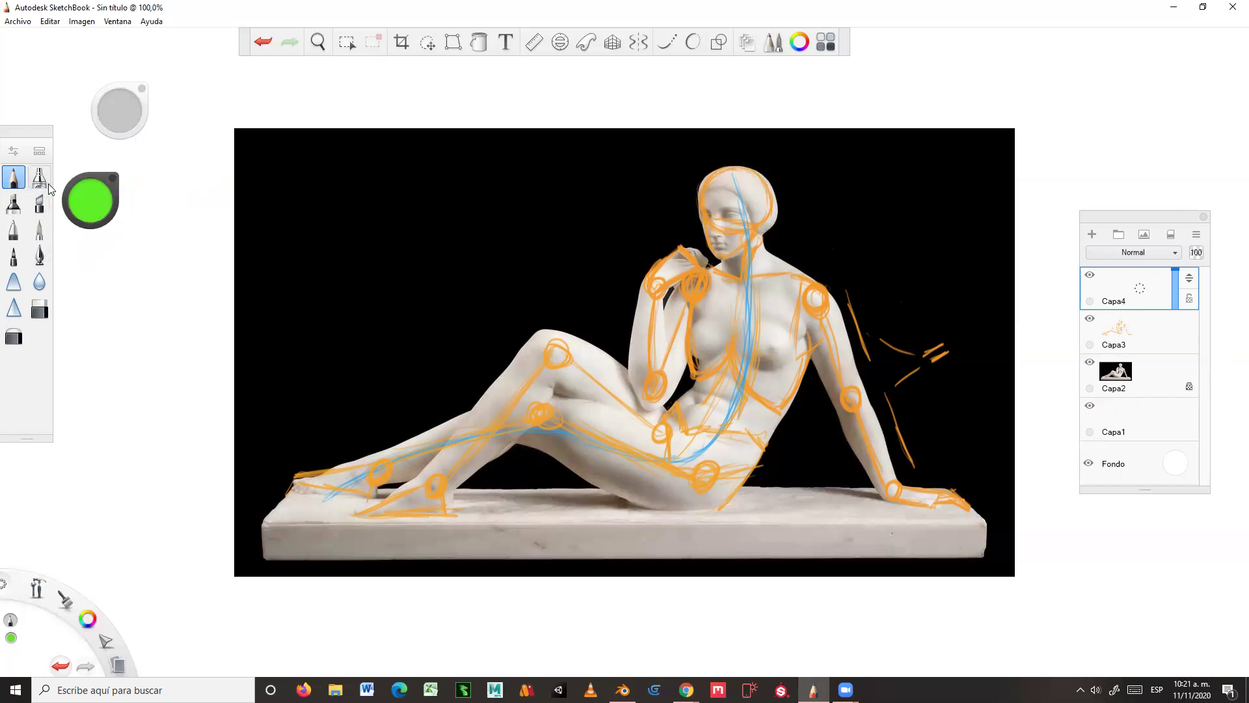
{"action": "left_click", "coordinate": [13, 203]}
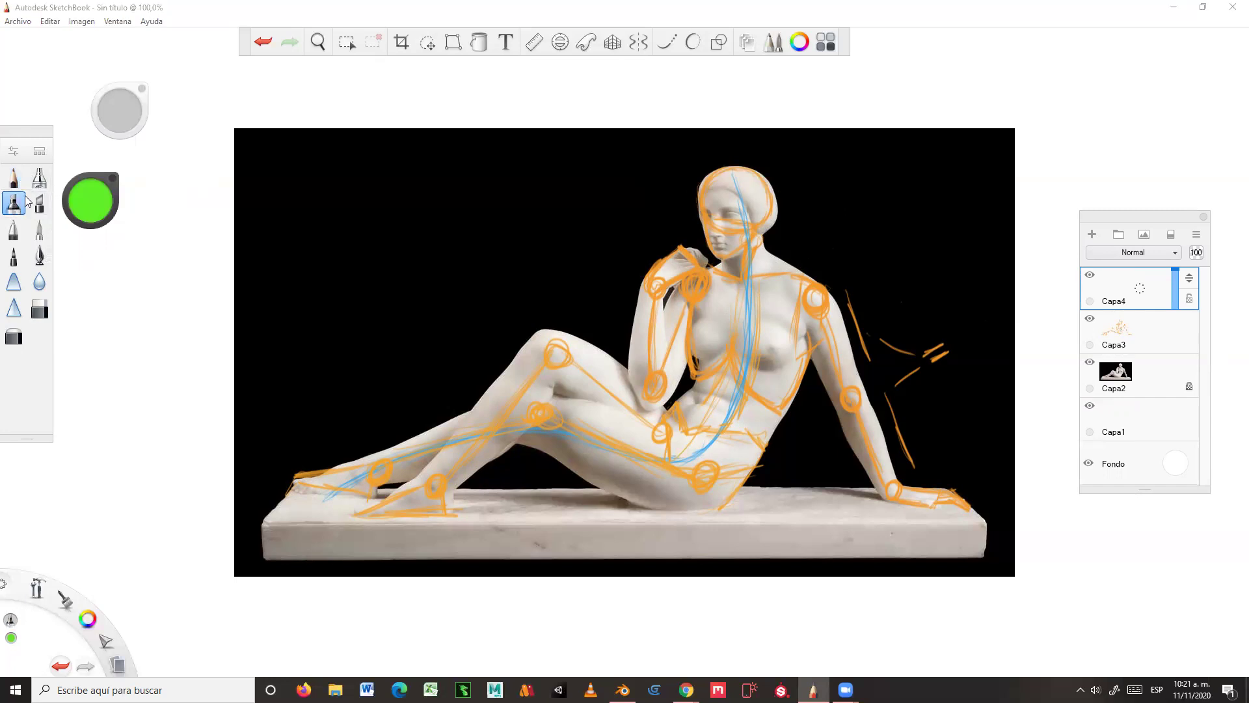
Step: Reduce the size of the green marker brush for outlining
{"action": "key", "text": "bracketright"}
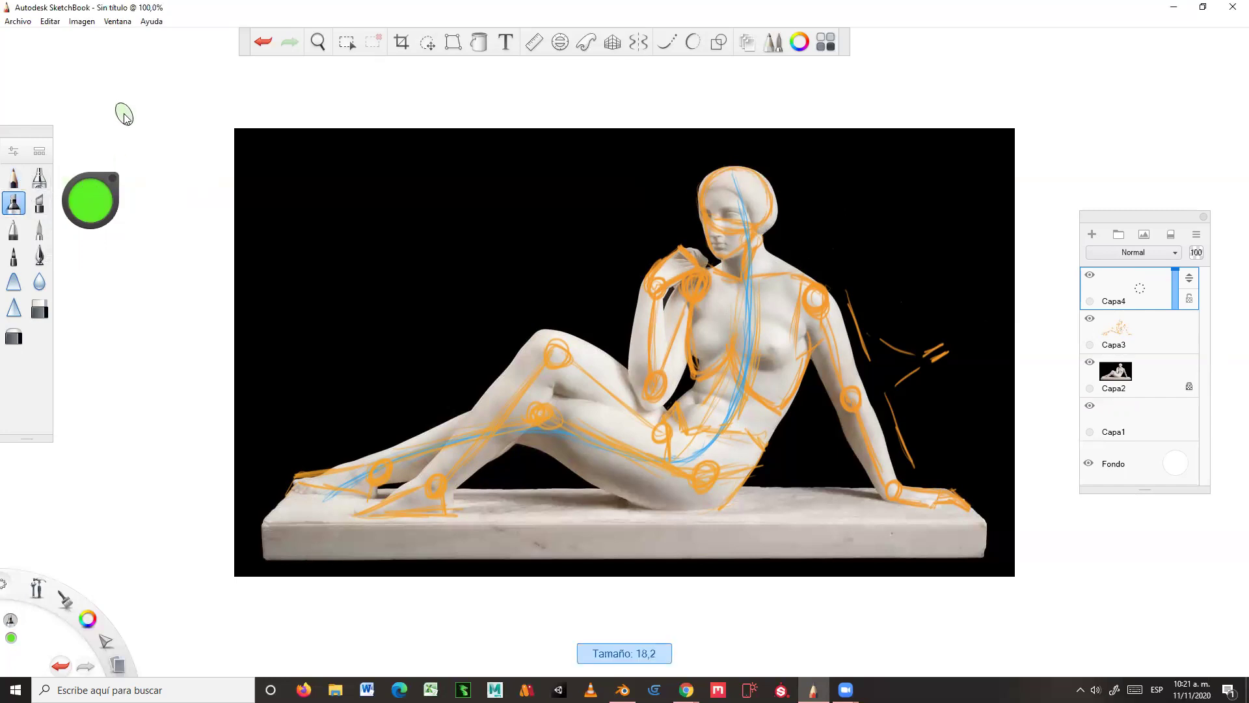
{"action": "key", "text": "bracketleft"}
{"action": "key", "text": "bracketleft"}
{"action": "key", "text": "bracketleft"}
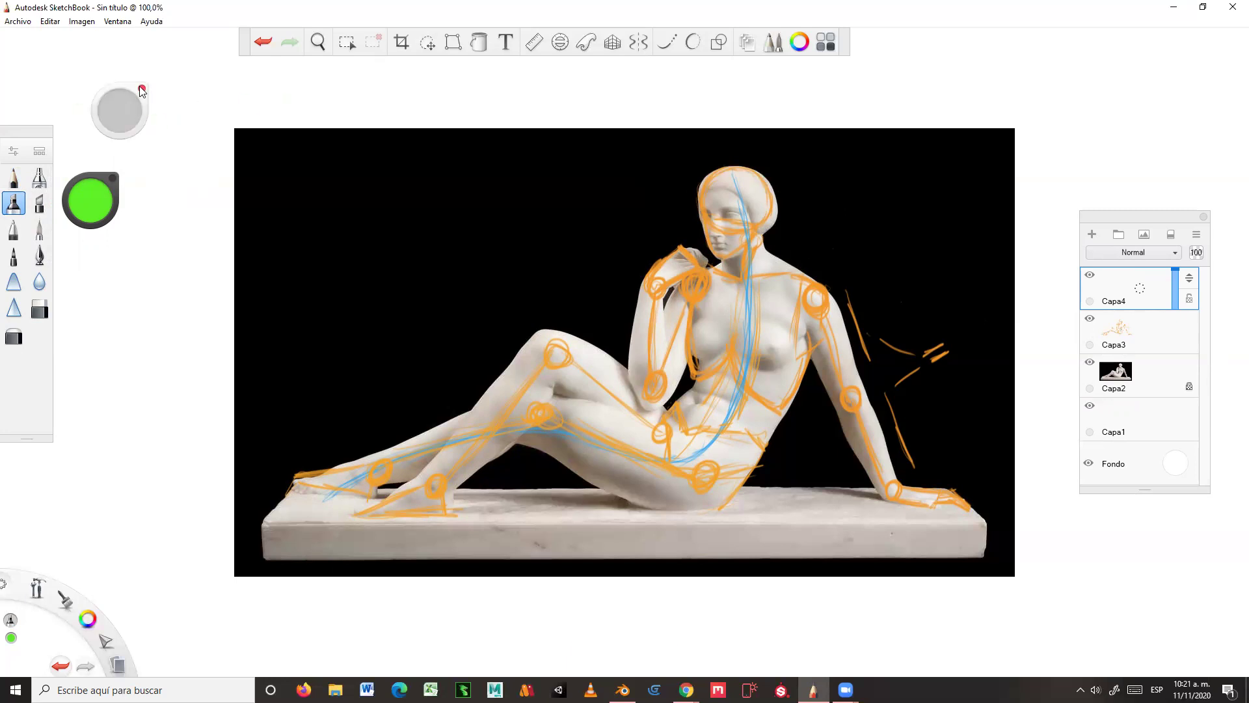
{"action": "key", "text": "bracketleft"}
{"action": "key", "text": "bracketleft"}
{"action": "key", "text": "bracketleft"}
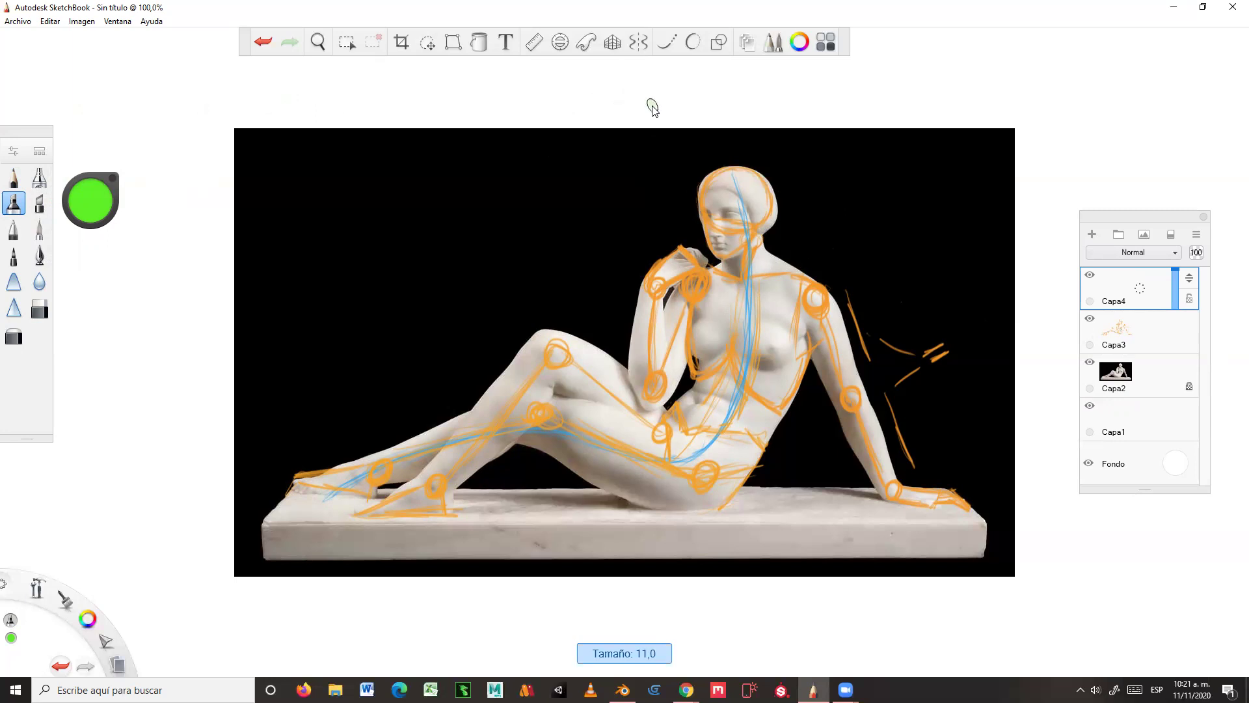
{"action": "key", "text": "bracketleft"}
{"action": "key", "text": "bracketleft"}
{"action": "key", "text": "bracketleft"}
{"action": "key", "text": "bracketleft"}
{"action": "key", "text": "bracketleft"}
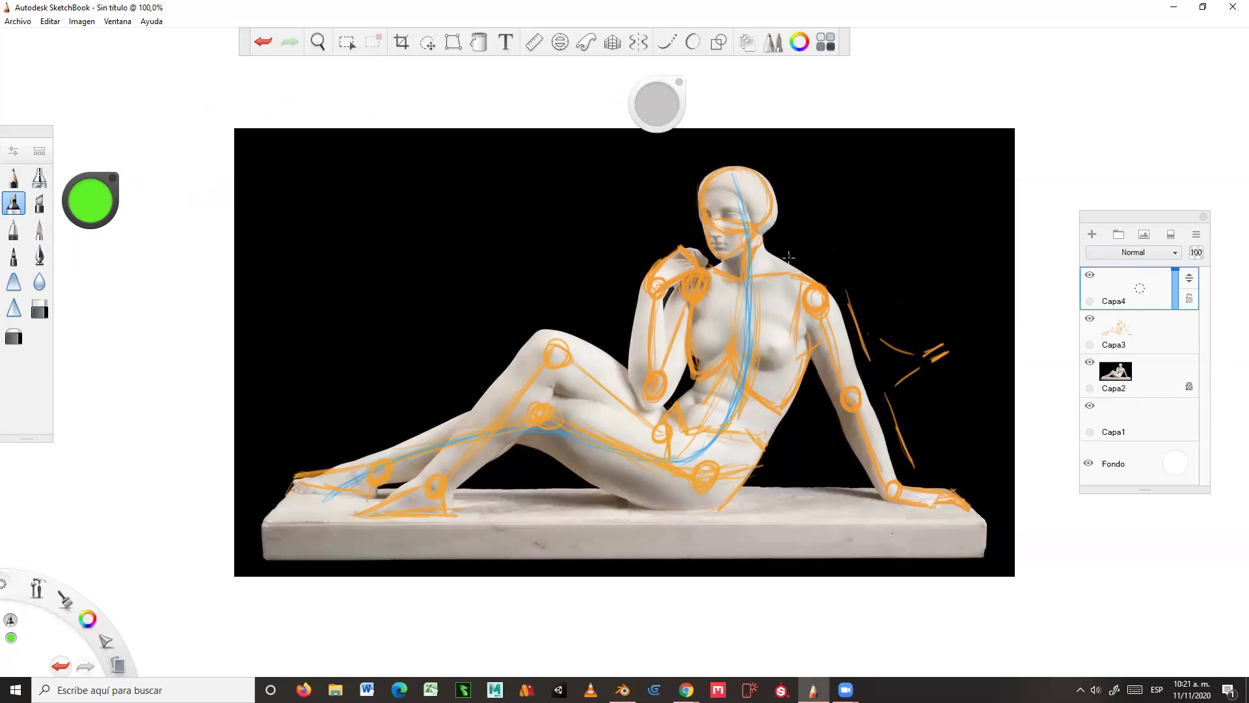
Step: Outline the statue's head, face edge and back of the neck with the green marker
{"action": "left_click_drag", "start_coordinate": [760, 234], "coordinate": [769, 256]}
{"action": "left_click_drag", "start_coordinate": [656, 102], "coordinate": [658, 107]}
{"action": "left_click_drag", "start_coordinate": [767, 254], "coordinate": [776, 218]}
{"action": "mouse_move", "coordinate": [702, 184]}
{"action": "left_mouse_down"}
{"action": "mouse_move", "coordinate": [735, 163]}
{"action": "mouse_move", "coordinate": [765, 174]}
{"action": "mouse_move", "coordinate": [780, 201]}
{"action": "mouse_move", "coordinate": [768, 190]}
{"action": "left_mouse_up"}
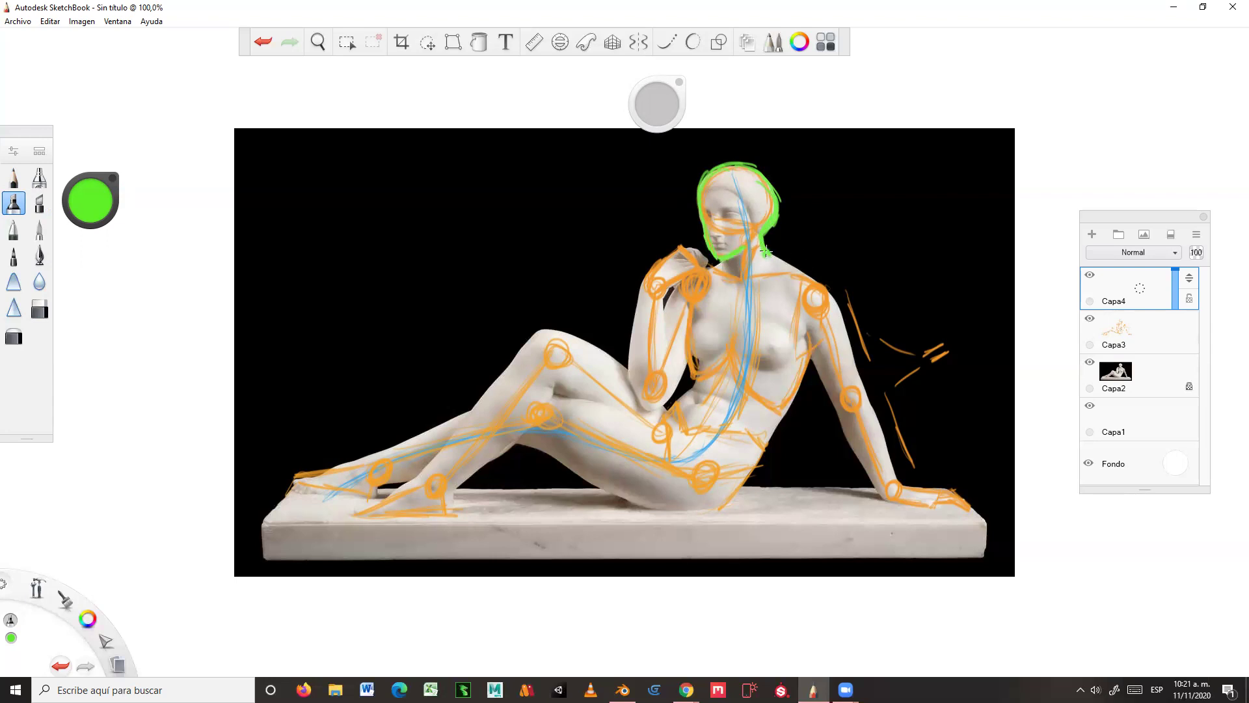
Step: Outline the shoulder and both sides of the supporting arm down to the wrist in green
{"action": "mouse_move", "coordinate": [780, 262]}
{"action": "left_mouse_down"}
{"action": "mouse_move", "coordinate": [832, 295]}
{"action": "mouse_move", "coordinate": [825, 283]}
{"action": "mouse_move", "coordinate": [834, 306]}
{"action": "mouse_move", "coordinate": [813, 374]}
{"action": "mouse_move", "coordinate": [817, 339]}
{"action": "mouse_move", "coordinate": [823, 357]}
{"action": "mouse_move", "coordinate": [810, 336]}
{"action": "mouse_move", "coordinate": [849, 443]}
{"action": "left_mouse_up"}
{"action": "left_click_drag", "start_coordinate": [836, 400], "coordinate": [871, 487]}
{"action": "left_click_drag", "start_coordinate": [842, 310], "coordinate": [894, 472]}
{"action": "mouse_move", "coordinate": [882, 423]}
{"action": "left_mouse_down"}
{"action": "mouse_move", "coordinate": [890, 459]}
{"action": "mouse_move", "coordinate": [885, 440]}
{"action": "left_mouse_up"}
{"action": "left_click_drag", "start_coordinate": [870, 397], "coordinate": [879, 415]}
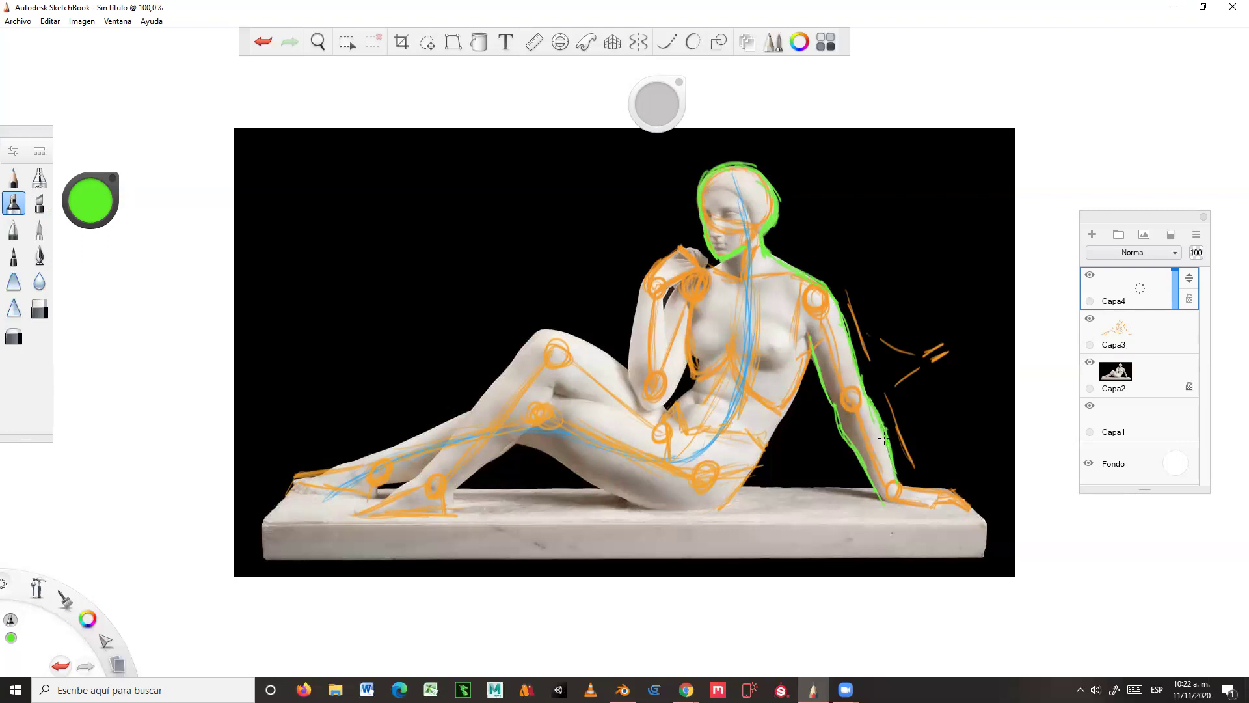
{"action": "mouse_move", "coordinate": [863, 466]}
{"action": "left_mouse_down"}
{"action": "mouse_move", "coordinate": [875, 498]}
{"action": "mouse_move", "coordinate": [808, 355]}
{"action": "mouse_move", "coordinate": [807, 328]}
{"action": "mouse_move", "coordinate": [837, 308]}
{"action": "mouse_move", "coordinate": [862, 381]}
{"action": "left_mouse_up"}
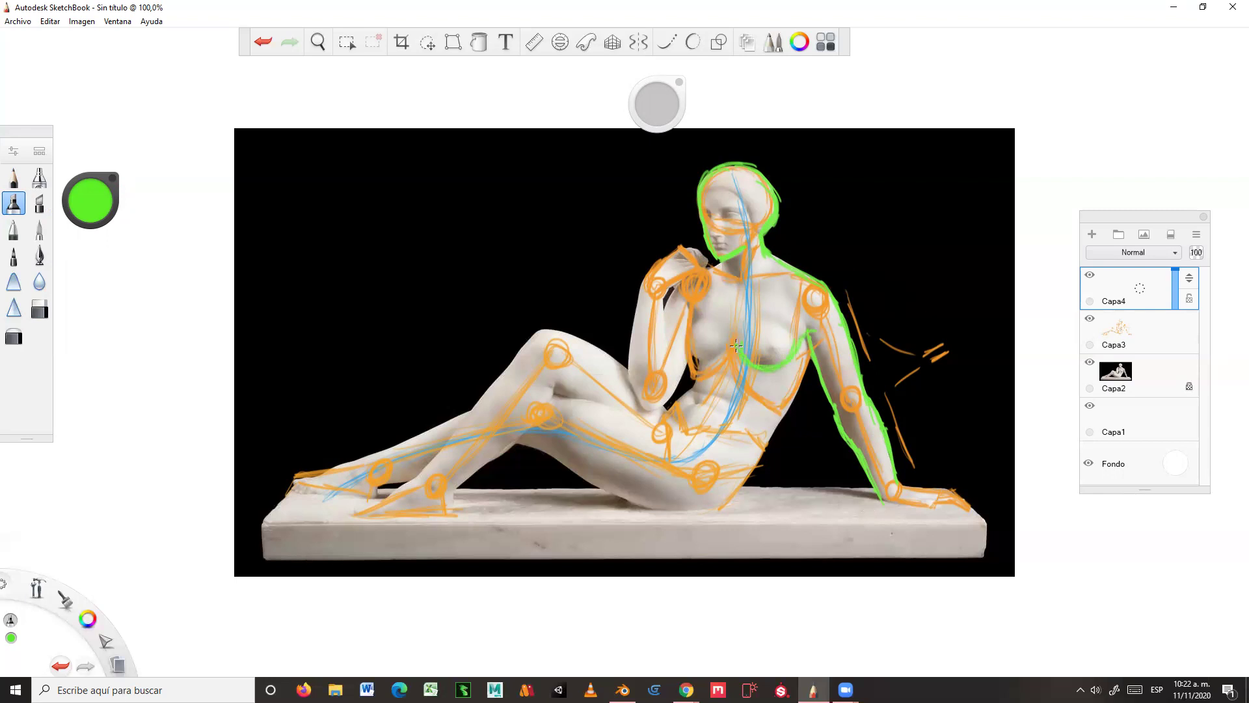
{"action": "key", "text": "ctrl+z"}
{"action": "left_click_drag", "start_coordinate": [715, 298], "coordinate": [705, 323]}
{"action": "right_click", "coordinate": [713, 332]}
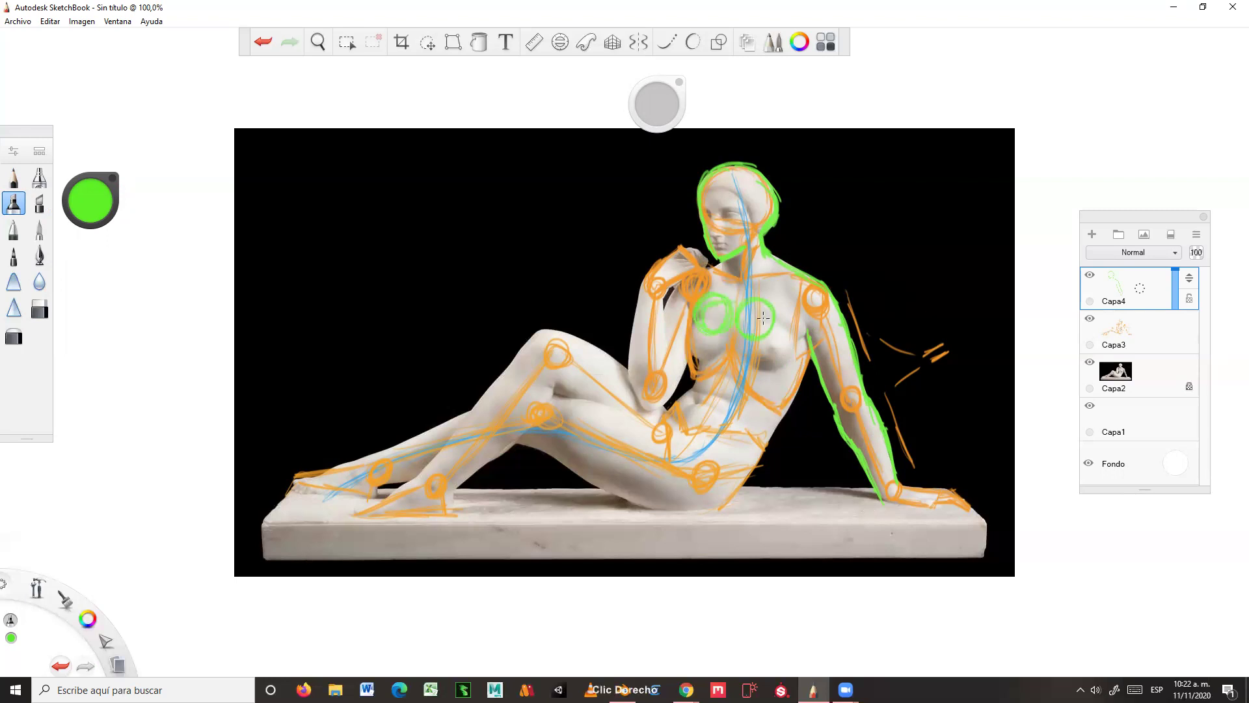
{"action": "mouse_move", "coordinate": [779, 318]}
{"action": "left_mouse_down"}
{"action": "mouse_move", "coordinate": [810, 320]}
{"action": "mouse_move", "coordinate": [806, 356]}
{"action": "left_mouse_up"}
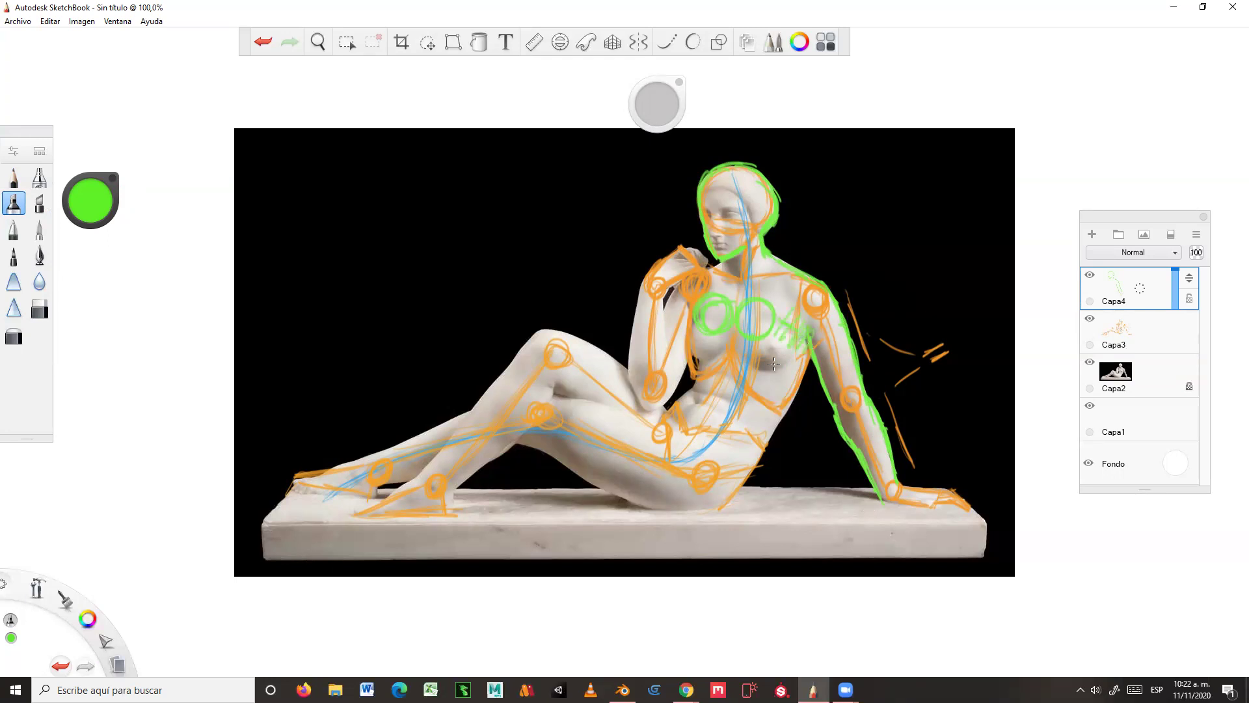
{"action": "key", "text": "ctrl+z"}
{"action": "key", "text": "ctrl+z"}
{"action": "key", "text": "ctrl+z"}
{"action": "key", "text": "ctrl+z"}
{"action": "key", "text": "ctrl+z"}
{"action": "key", "text": "ctrl+z"}
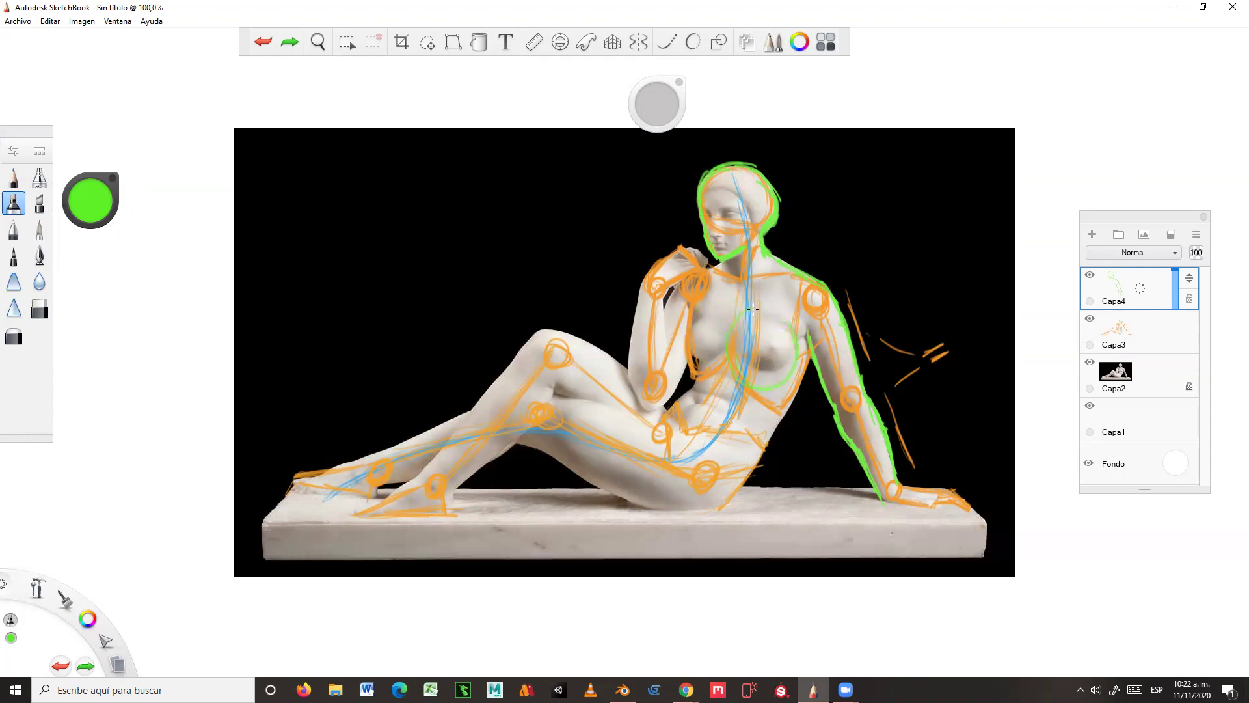
{"action": "key", "text": "ctrl+y"}
{"action": "left_click_drag", "start_coordinate": [715, 303], "coordinate": [690, 371]}
{"action": "mouse_move", "coordinate": [687, 318]}
{"action": "left_mouse_down"}
{"action": "mouse_move", "coordinate": [682, 355]}
{"action": "mouse_move", "coordinate": [709, 372]}
{"action": "mouse_move", "coordinate": [679, 361]}
{"action": "left_mouse_up"}
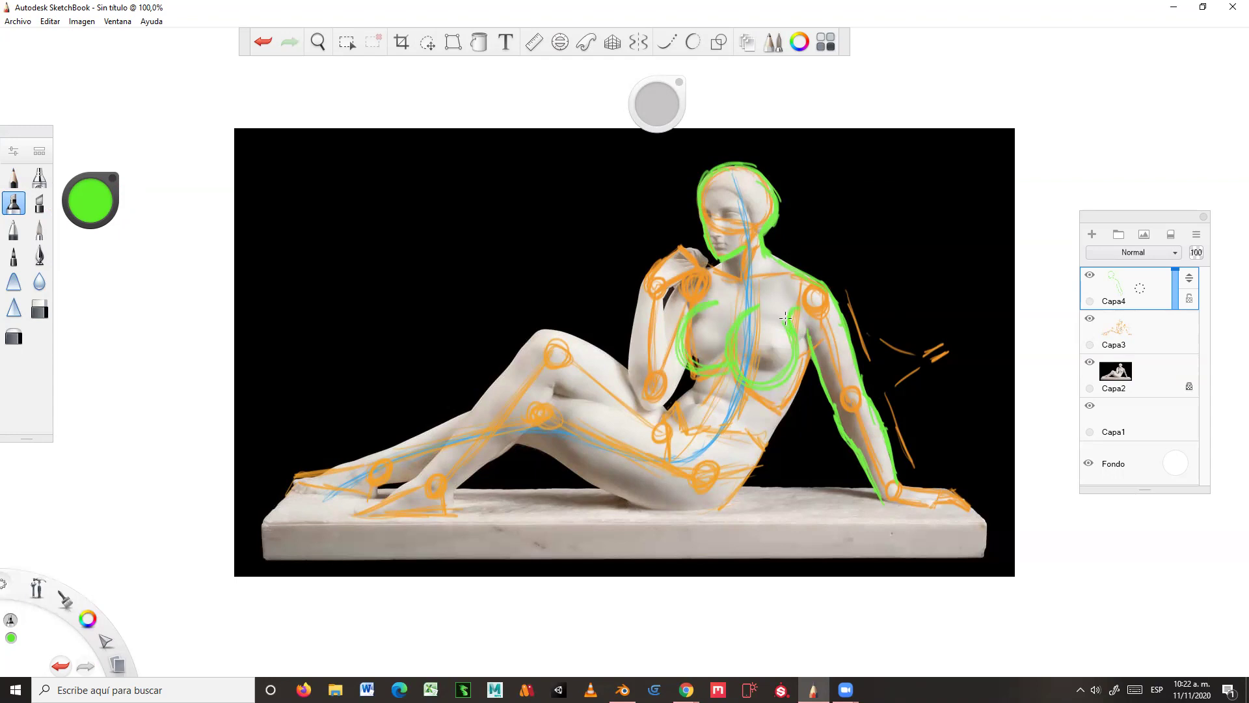
{"action": "left_click_drag", "start_coordinate": [780, 306], "coordinate": [748, 364]}
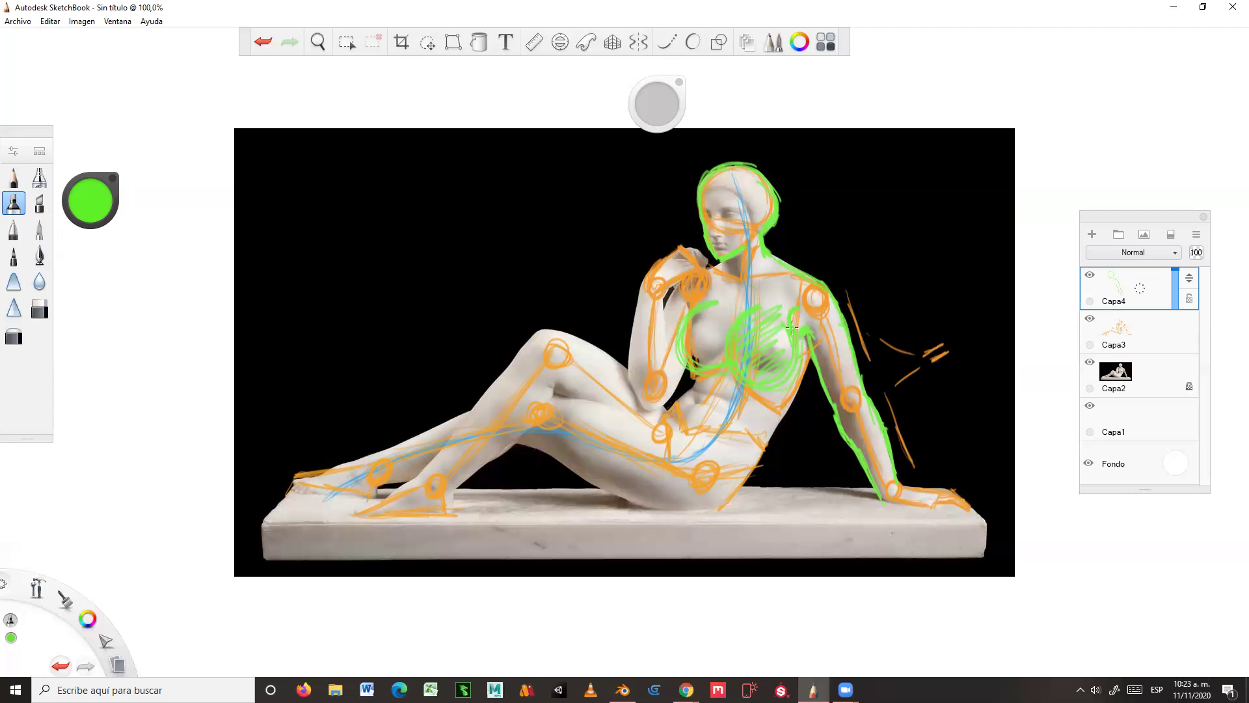
{"action": "key", "text": "ctrl+z"}
{"action": "left_click_drag", "start_coordinate": [796, 326], "coordinate": [802, 305]}
{"action": "key", "text": "ctrl+z"}
{"action": "key", "text": "ctrl+z"}
{"action": "key", "text": "ctrl+z"}
{"action": "key", "text": "ctrl+z"}
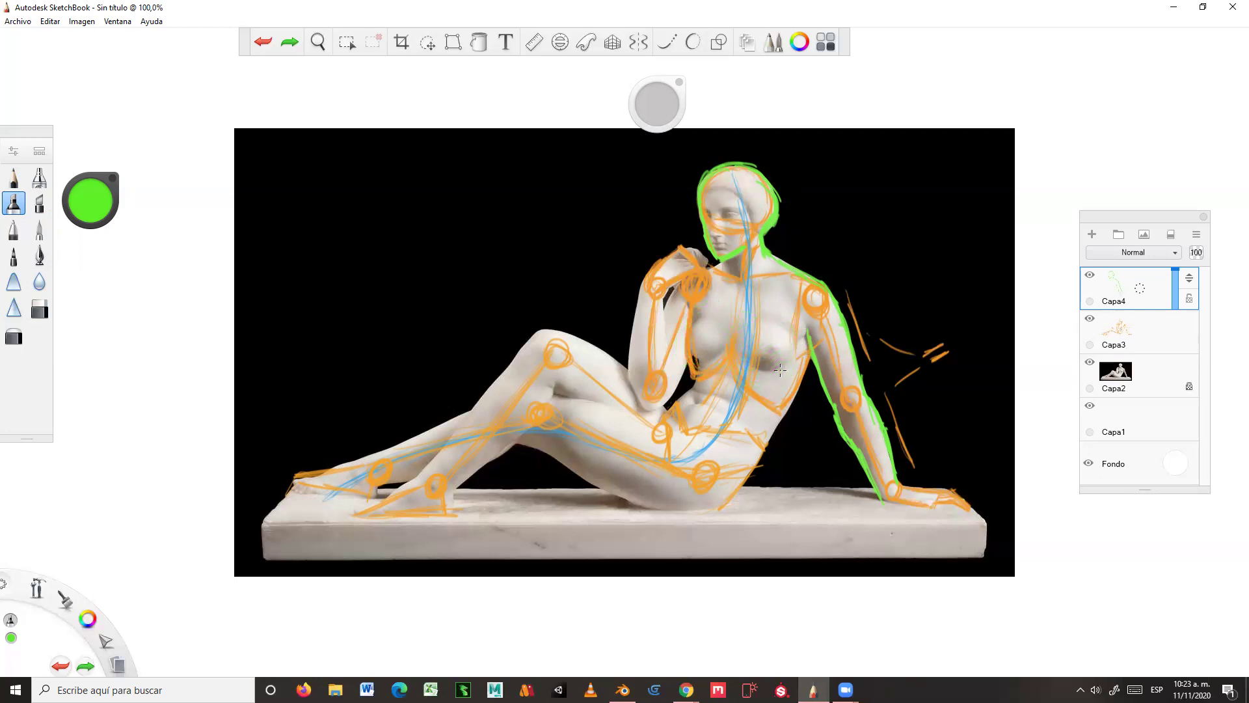
Step: Outline the lower curves of both breasts in green, joining them to the torso edge beside the arms
{"action": "mouse_move", "coordinate": [742, 356]}
{"action": "left_mouse_down"}
{"action": "mouse_move", "coordinate": [770, 371]}
{"action": "mouse_move", "coordinate": [801, 334]}
{"action": "left_mouse_up"}
{"action": "mouse_move", "coordinate": [802, 337]}
{"action": "left_mouse_down"}
{"action": "mouse_move", "coordinate": [788, 363]}
{"action": "mouse_move", "coordinate": [765, 368]}
{"action": "mouse_move", "coordinate": [743, 339]}
{"action": "mouse_move", "coordinate": [690, 360]}
{"action": "mouse_move", "coordinate": [692, 328]}
{"action": "left_mouse_up"}
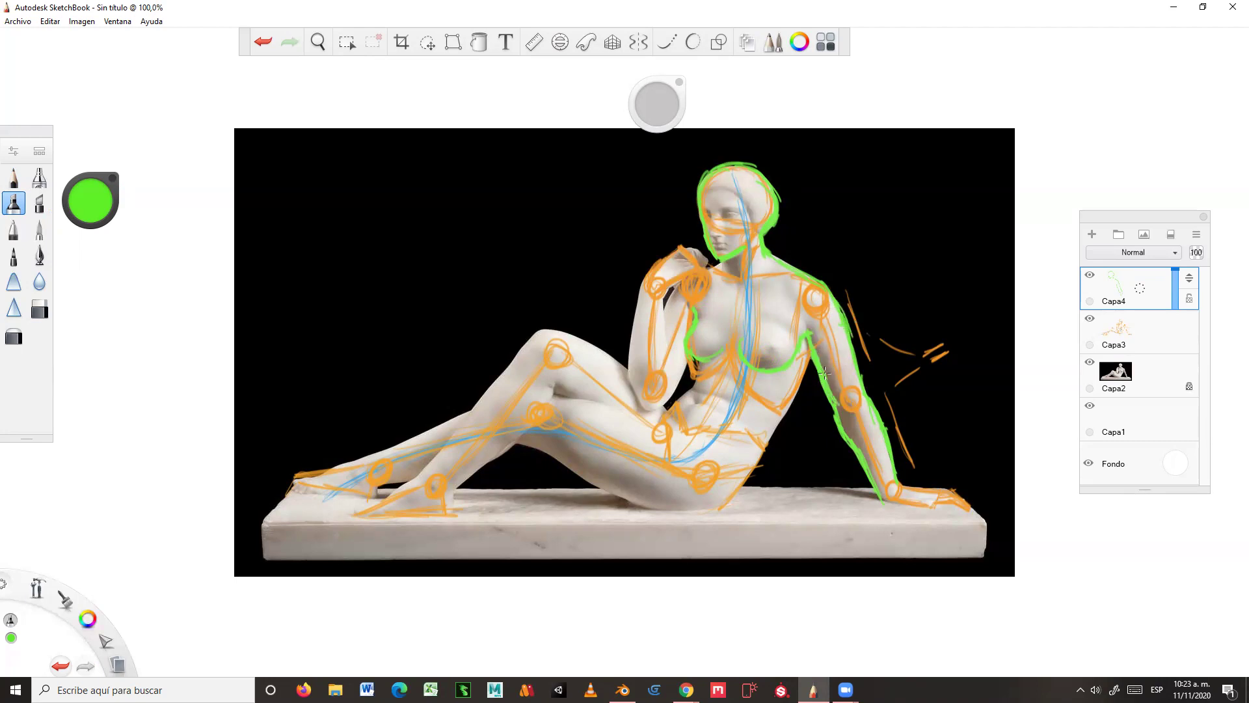
{"action": "mouse_move", "coordinate": [860, 372]}
{"action": "left_mouse_down"}
{"action": "mouse_move", "coordinate": [847, 325]}
{"action": "mouse_move", "coordinate": [858, 376]}
{"action": "left_mouse_up"}
{"action": "left_click_drag", "start_coordinate": [857, 186], "coordinate": [912, 362]}
{"action": "left_click_drag", "start_coordinate": [924, 172], "coordinate": [925, 368]}
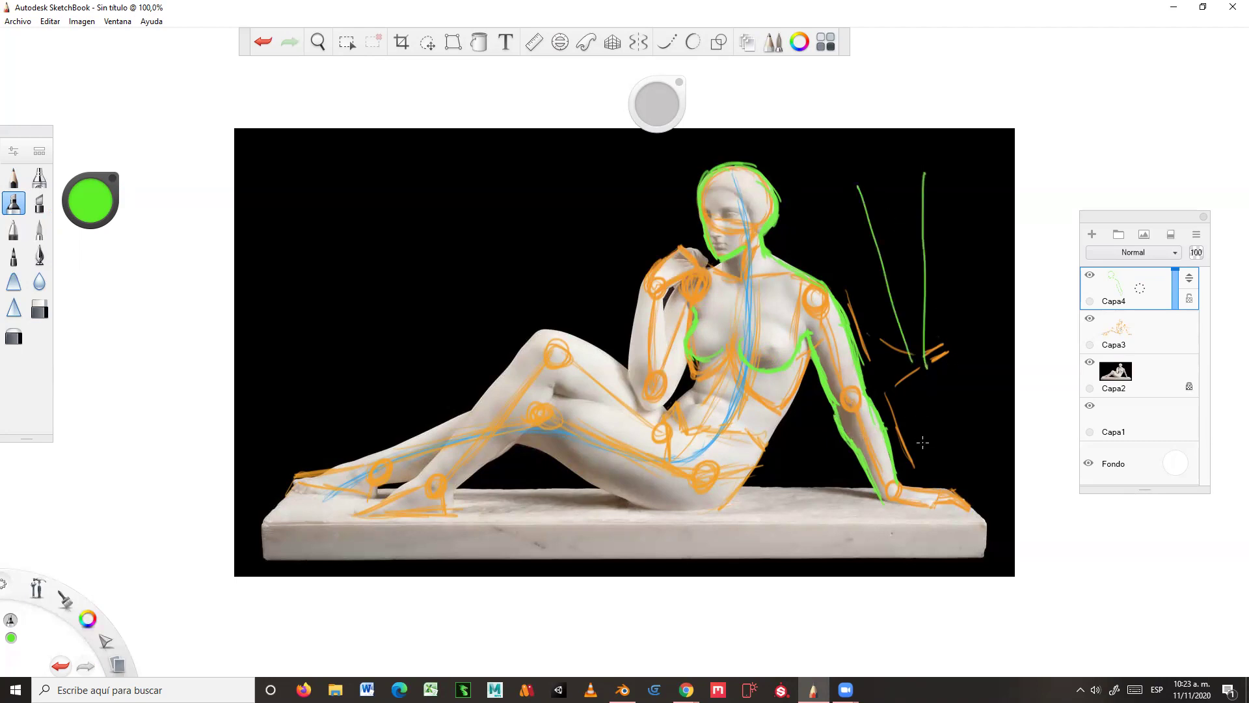
{"action": "key", "text": "ctrl+z"}
{"action": "key", "text": "ctrl+z"}
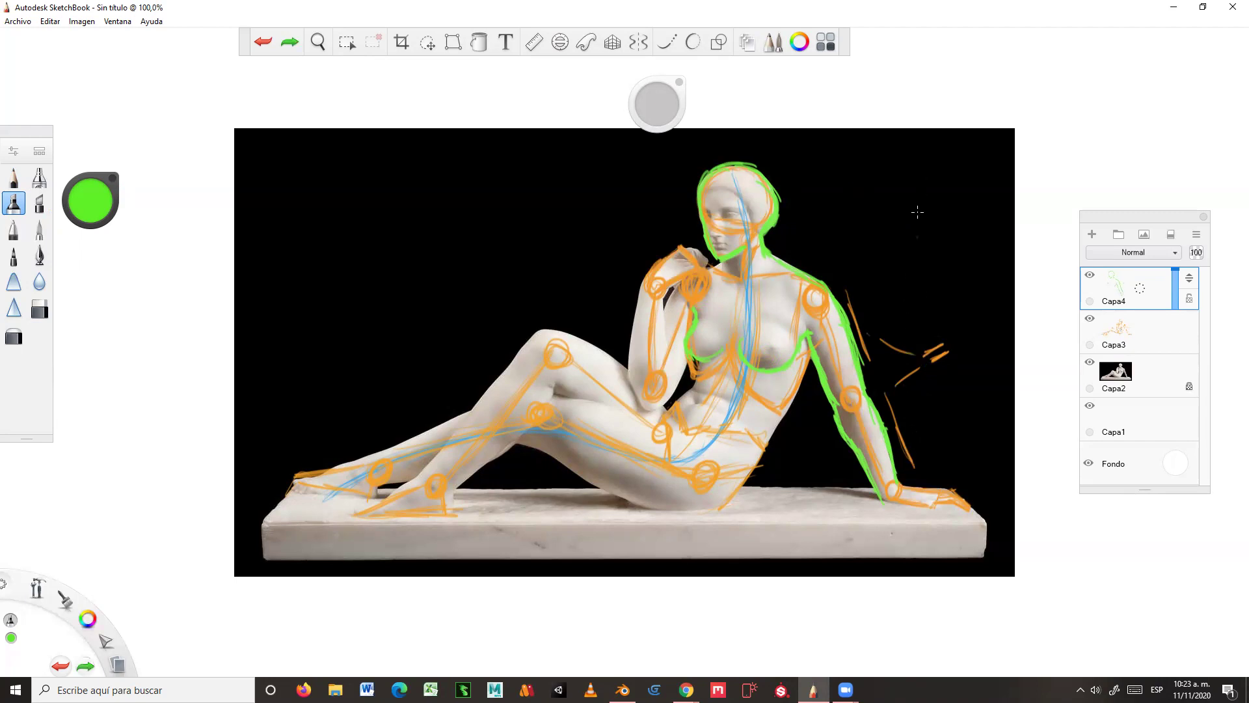
{"action": "mouse_move", "coordinate": [884, 221]}
{"action": "left_mouse_down"}
{"action": "mouse_move", "coordinate": [879, 188]}
{"action": "mouse_move", "coordinate": [920, 167]}
{"action": "mouse_move", "coordinate": [934, 208]}
{"action": "mouse_move", "coordinate": [899, 235]}
{"action": "mouse_move", "coordinate": [881, 210]}
{"action": "mouse_move", "coordinate": [925, 214]}
{"action": "mouse_move", "coordinate": [909, 233]}
{"action": "mouse_move", "coordinate": [887, 218]}
{"action": "mouse_move", "coordinate": [923, 158]}
{"action": "mouse_move", "coordinate": [933, 187]}
{"action": "mouse_move", "coordinate": [887, 218]}
{"action": "mouse_move", "coordinate": [918, 217]}
{"action": "mouse_move", "coordinate": [902, 233]}
{"action": "mouse_move", "coordinate": [888, 212]}
{"action": "mouse_move", "coordinate": [899, 281]}
{"action": "left_mouse_up"}
{"action": "mouse_move", "coordinate": [930, 207]}
{"action": "left_mouse_down"}
{"action": "mouse_move", "coordinate": [916, 291]}
{"action": "mouse_move", "coordinate": [892, 292]}
{"action": "mouse_move", "coordinate": [918, 287]}
{"action": "mouse_move", "coordinate": [908, 282]}
{"action": "left_mouse_up"}
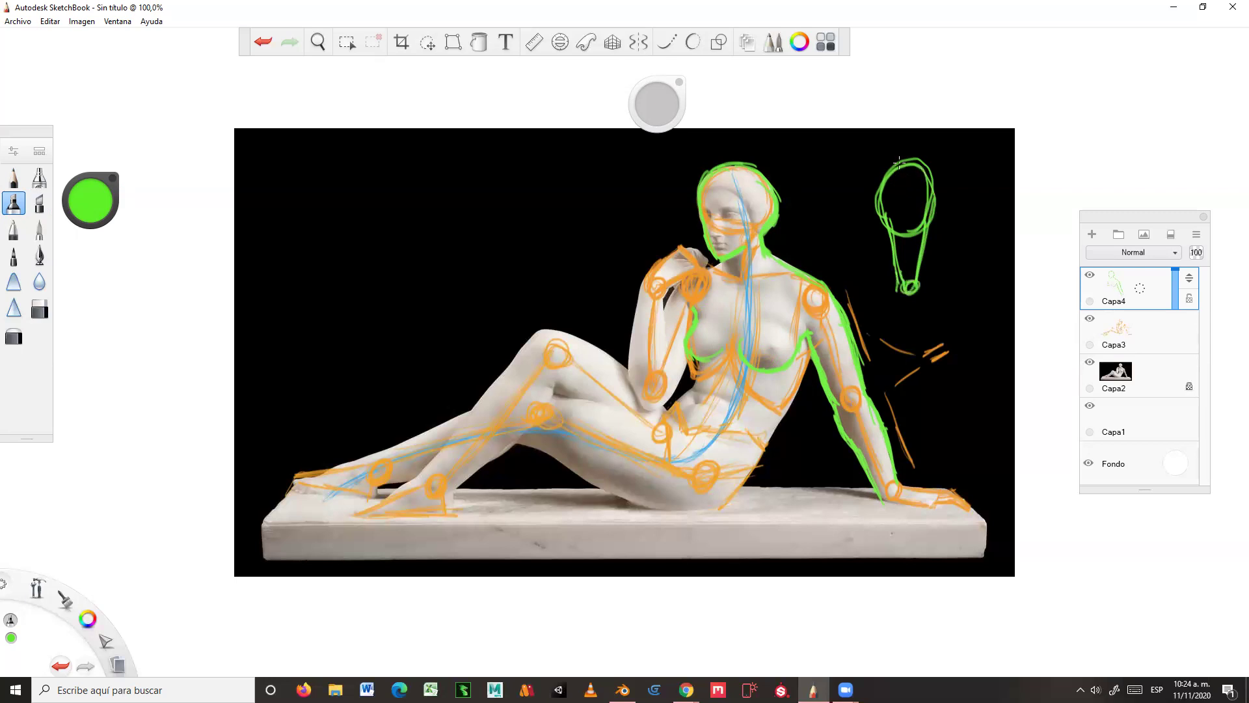
{"action": "mouse_move", "coordinate": [901, 157]}
{"action": "left_mouse_down"}
{"action": "mouse_move", "coordinate": [890, 229]}
{"action": "mouse_move", "coordinate": [927, 201]}
{"action": "mouse_move", "coordinate": [917, 290]}
{"action": "left_mouse_up"}
{"action": "key", "text": "ctrl+z"}
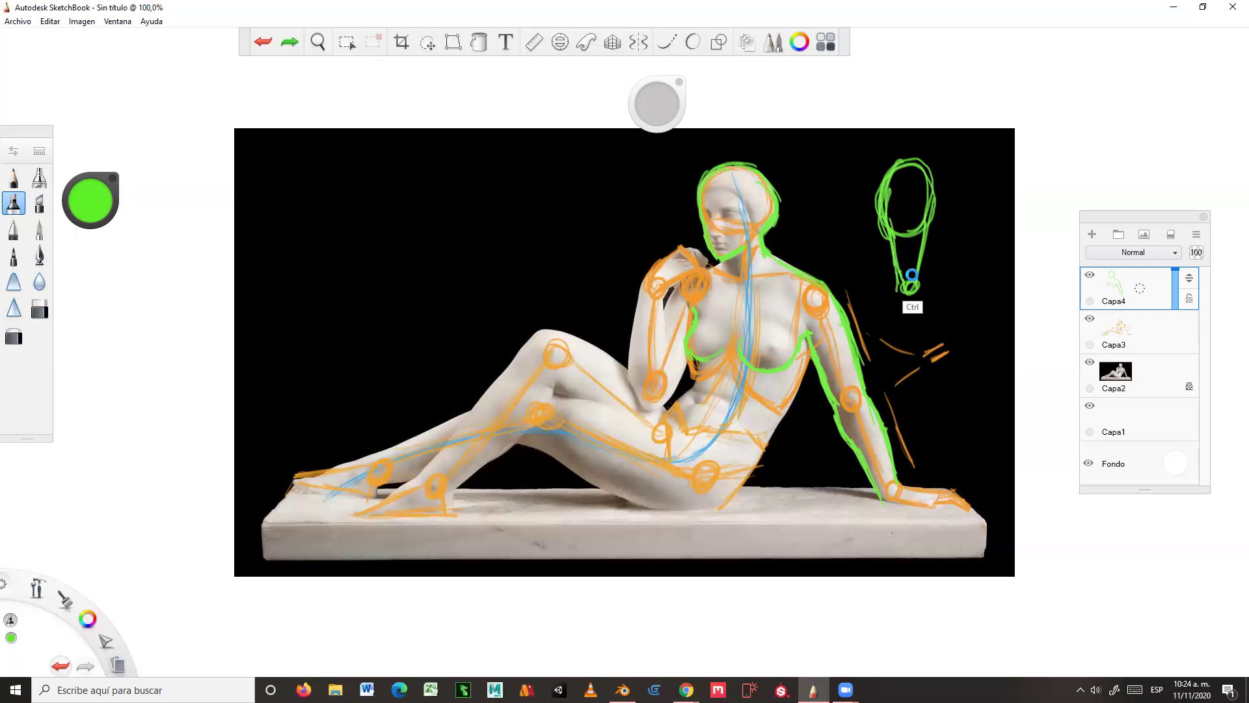
{"action": "key", "text": "ctrl+z"}
{"action": "key", "text": "ctrl+z"}
{"action": "key", "text": "ctrl+z"}
{"action": "key", "text": "ctrl+z"}
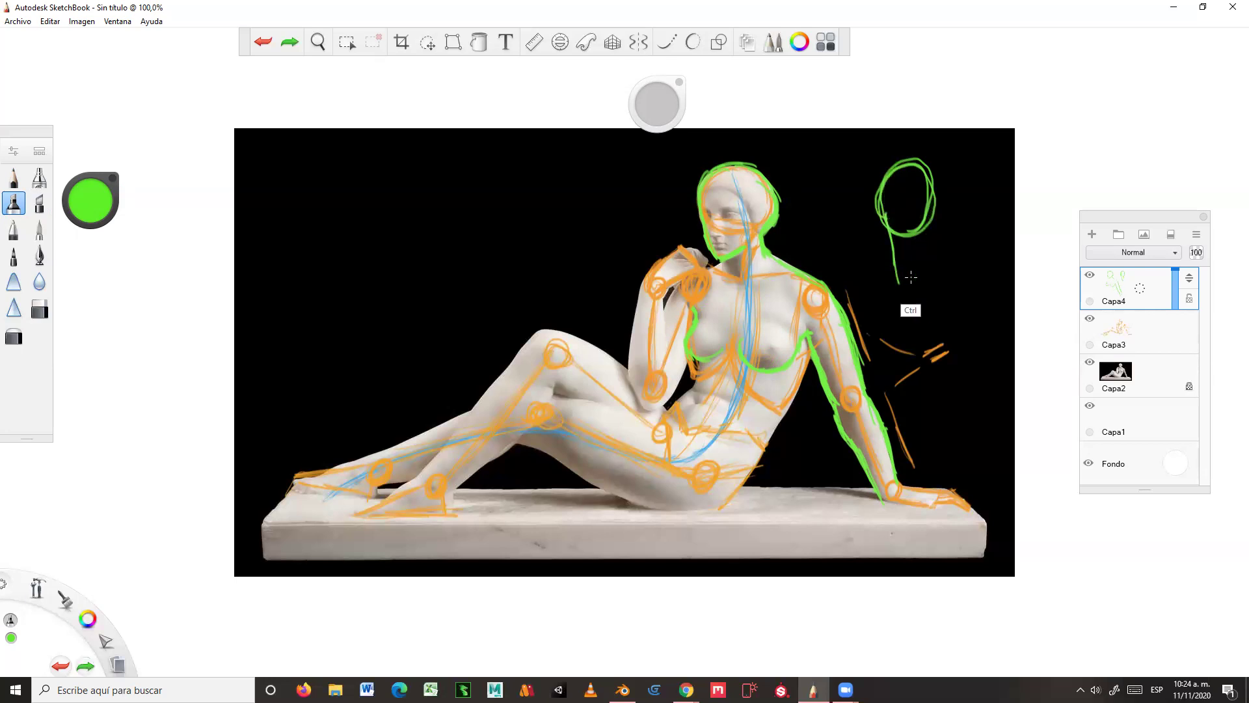
{"action": "key", "text": "ctrl+z"}
{"action": "key", "text": "ctrl+z"}
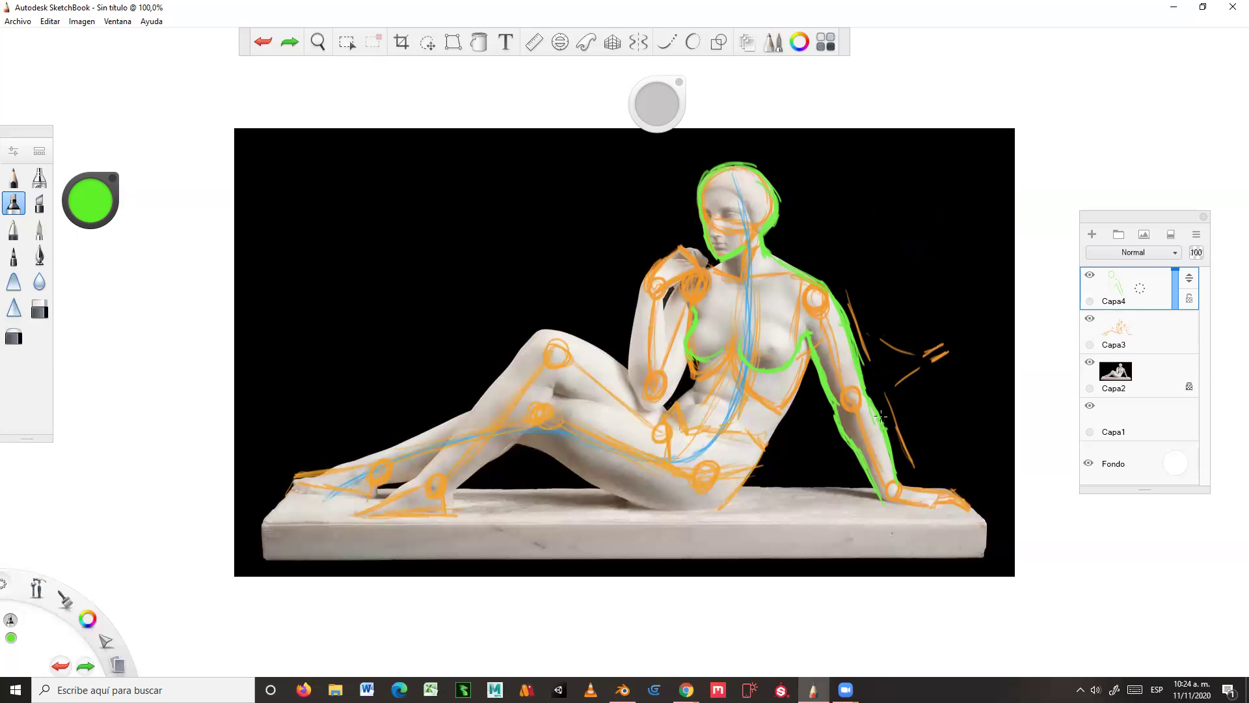
Step: Touch up the inner edge of the supporting arm and outline the raised forearm, elbow and hand in green
{"action": "left_click_drag", "start_coordinate": [840, 412], "coordinate": [864, 455]}
{"action": "left_click_drag", "start_coordinate": [667, 350], "coordinate": [671, 386]}
{"action": "left_click_drag", "start_coordinate": [663, 314], "coordinate": [669, 348]}
{"action": "left_click_drag", "start_coordinate": [629, 352], "coordinate": [643, 403]}
{"action": "left_click_drag", "start_coordinate": [633, 349], "coordinate": [652, 263]}
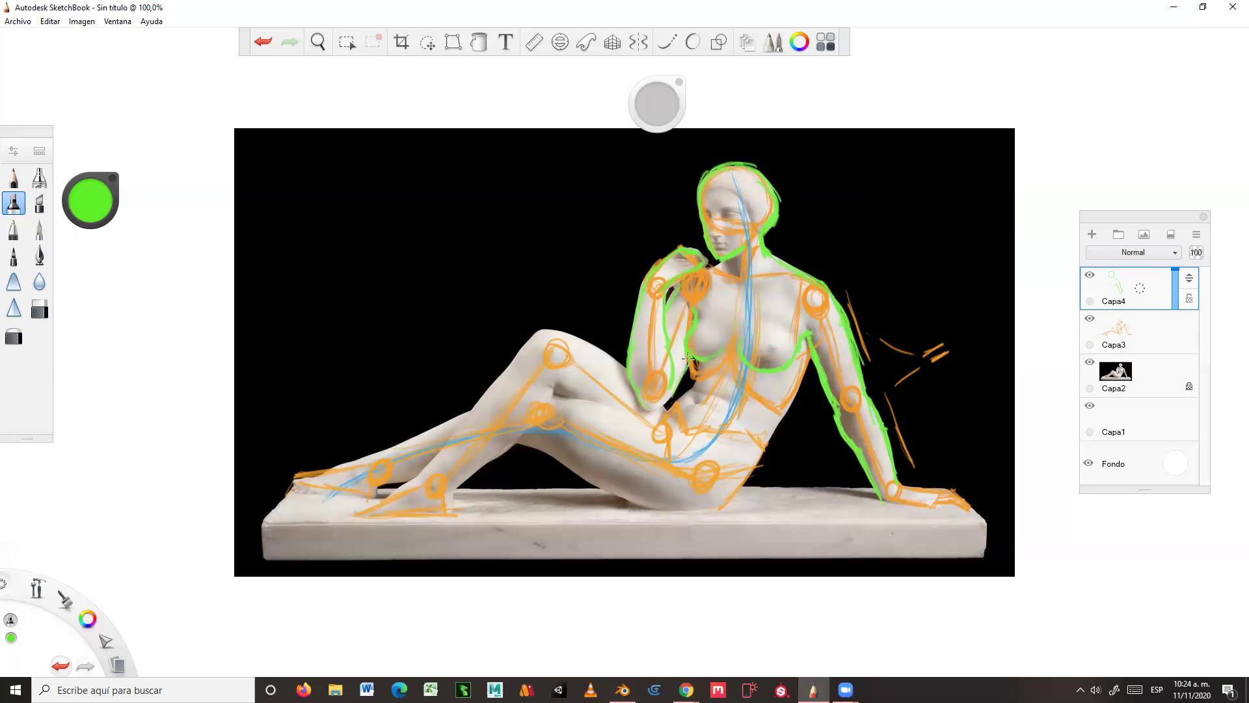
Step: Outline the statue's back, the supporting hand on the base and the underside of the buttocks in green
{"action": "left_click_drag", "start_coordinate": [808, 357], "coordinate": [719, 509]}
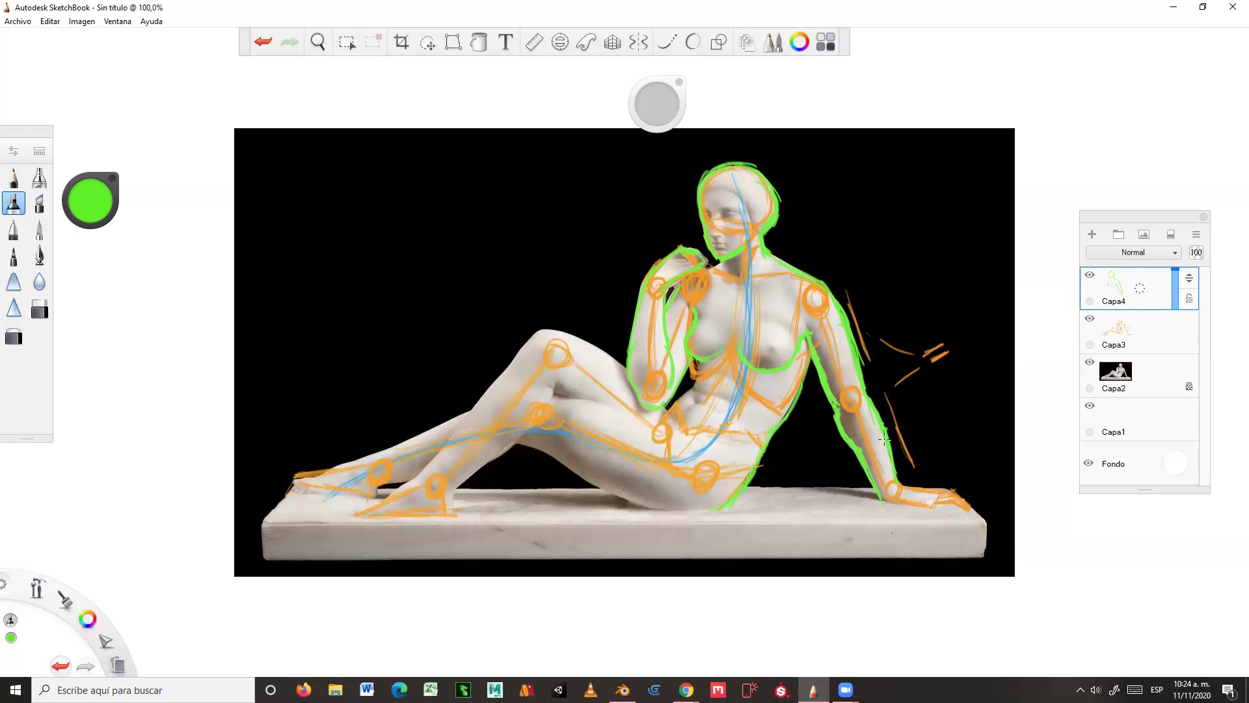
{"action": "left_click_drag", "start_coordinate": [892, 485], "coordinate": [937, 490]}
{"action": "left_click_drag", "start_coordinate": [690, 506], "coordinate": [723, 500]}
Step: Outline the bent legs in green: both edges of the near shin, the raised knee and the upper edges of the thighs
{"action": "mouse_move", "coordinate": [552, 384]}
{"action": "left_mouse_down"}
{"action": "mouse_move", "coordinate": [526, 424]}
{"action": "mouse_move", "coordinate": [536, 421]}
{"action": "mouse_move", "coordinate": [496, 449]}
{"action": "left_mouse_up"}
{"action": "left_click_drag", "start_coordinate": [486, 392], "coordinate": [437, 455]}
{"action": "mouse_move", "coordinate": [503, 377]}
{"action": "left_mouse_down"}
{"action": "mouse_move", "coordinate": [562, 329]}
{"action": "mouse_move", "coordinate": [592, 341]}
{"action": "left_mouse_up"}
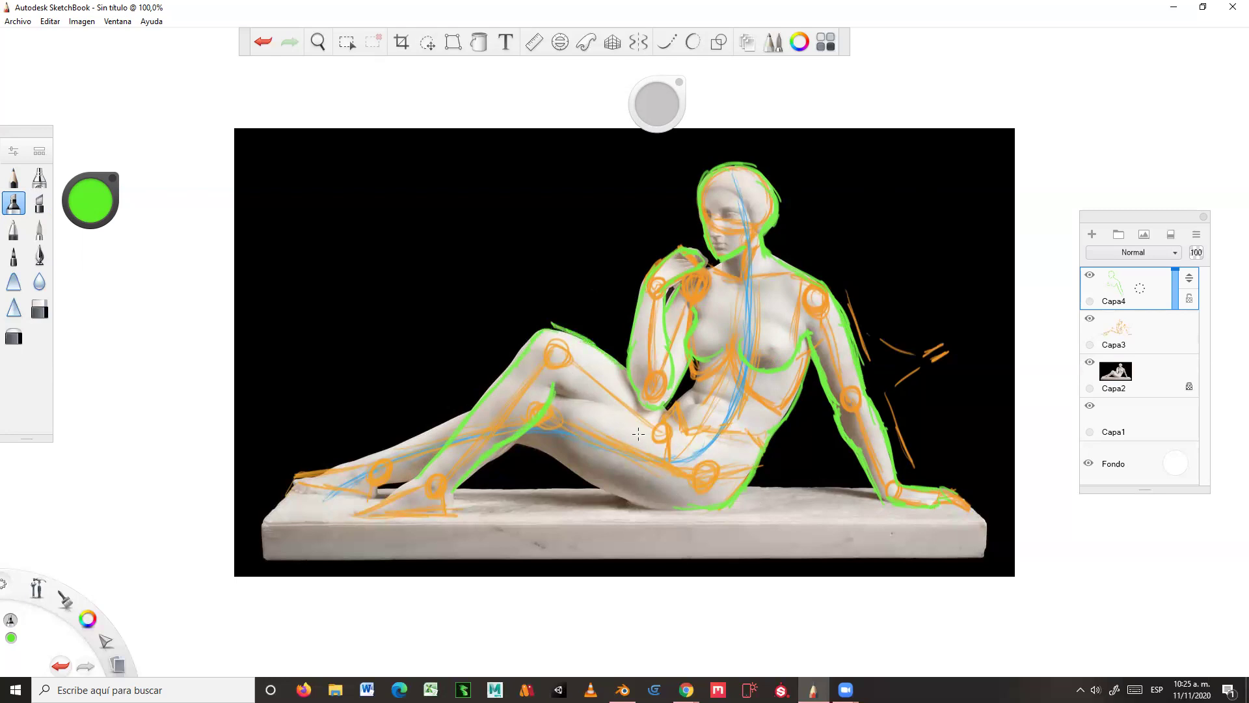
{"action": "mouse_move", "coordinate": [552, 387]}
{"action": "left_mouse_down"}
{"action": "mouse_move", "coordinate": [578, 399]}
{"action": "mouse_move", "coordinate": [567, 395]}
{"action": "left_mouse_up"}
{"action": "left_click_drag", "start_coordinate": [661, 423], "coordinate": [706, 443]}
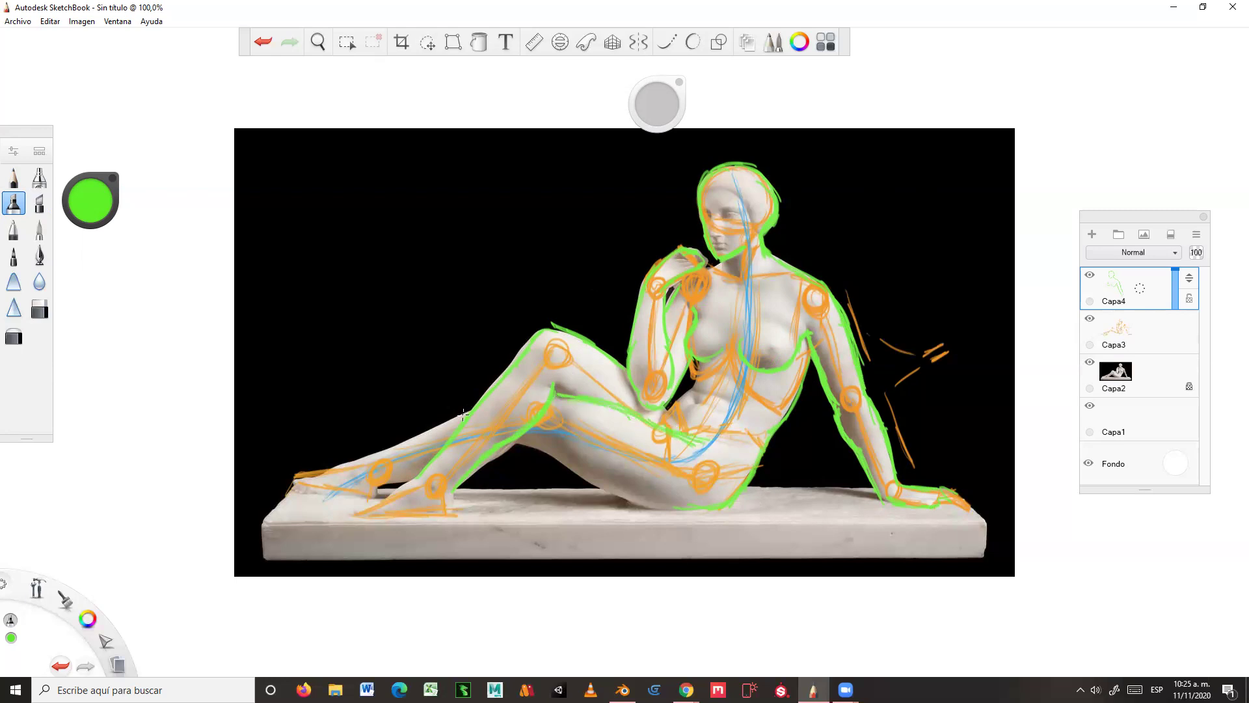
Step: Complete the green leg outline with the far shin, both feet and the underside of the near thigh
{"action": "left_click_drag", "start_coordinate": [475, 410], "coordinate": [298, 475]}
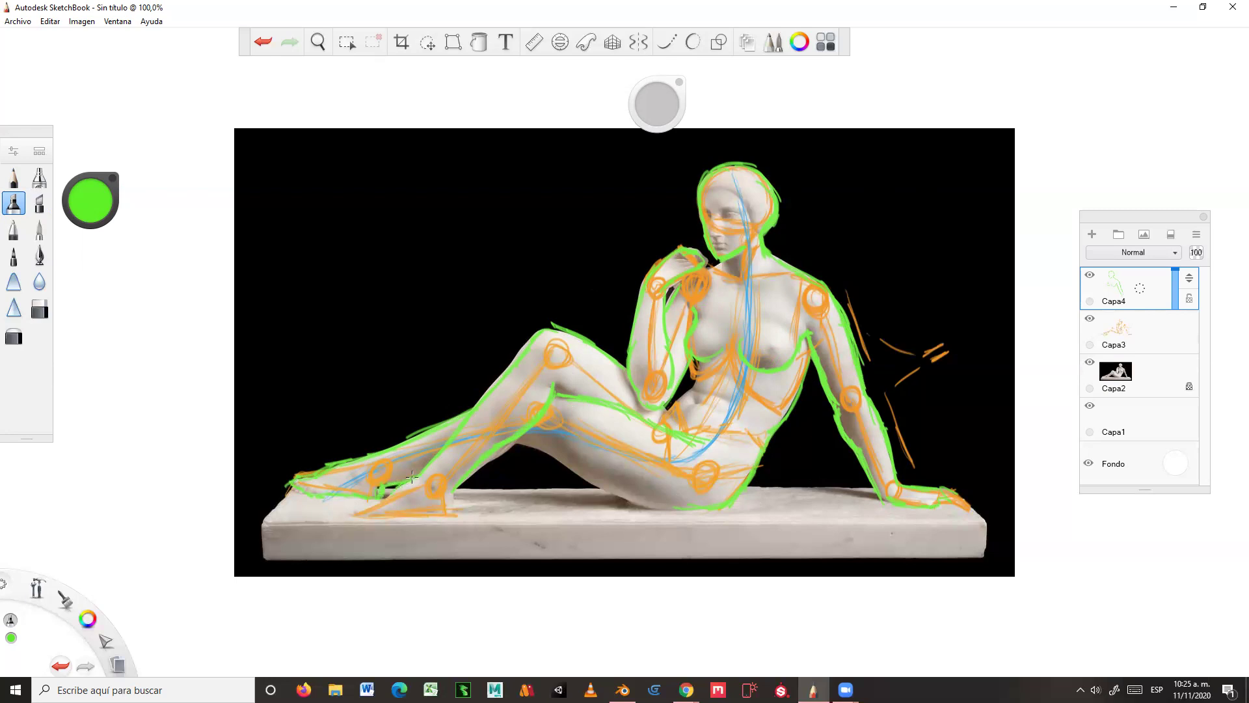
{"action": "left_click_drag", "start_coordinate": [363, 504], "coordinate": [454, 514]}
{"action": "left_click_drag", "start_coordinate": [518, 443], "coordinate": [636, 500]}
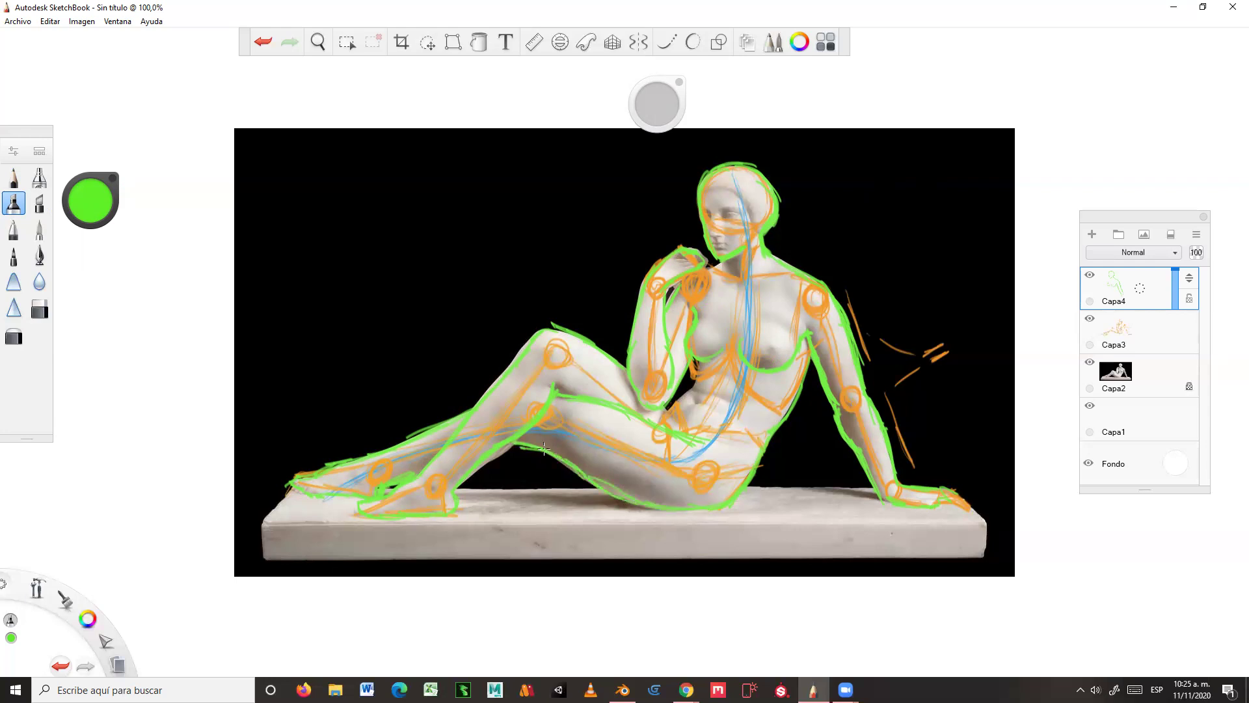
Step: Hide and show the orange structure layer Capa3 to compare the green outline with the statue photo
{"action": "left_click", "coordinate": [1089, 318]}
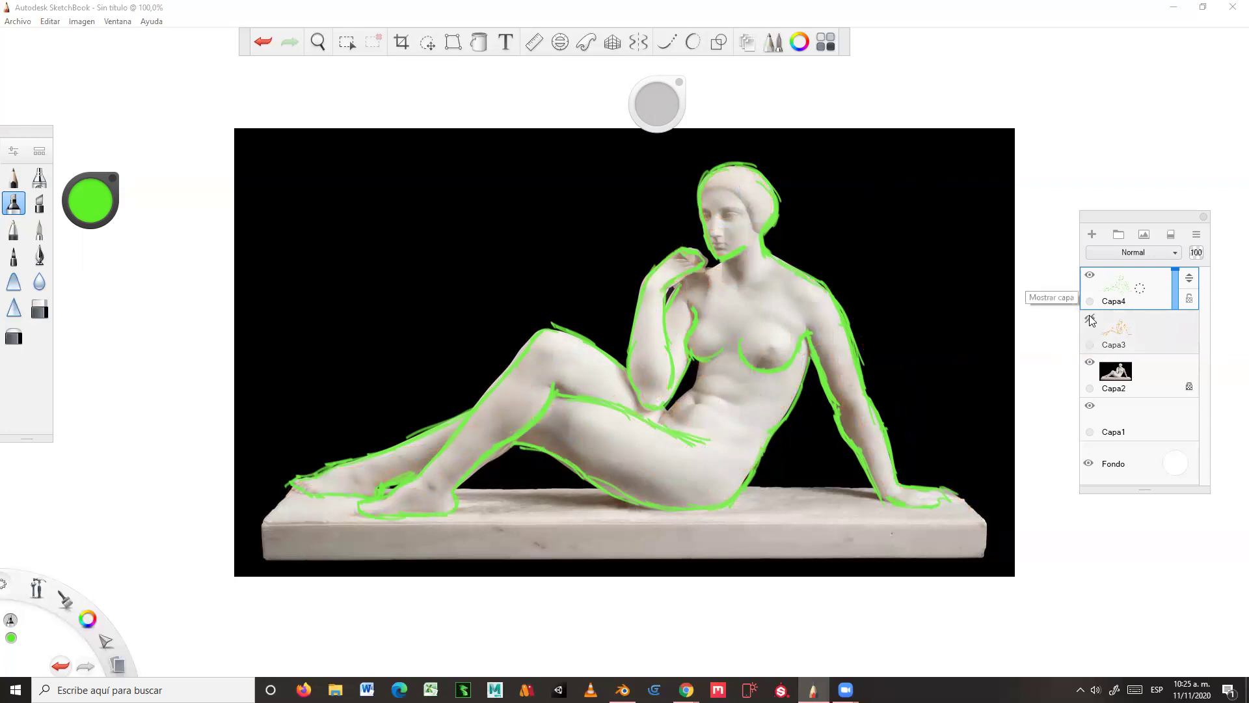
{"action": "left_click", "coordinate": [1091, 319]}
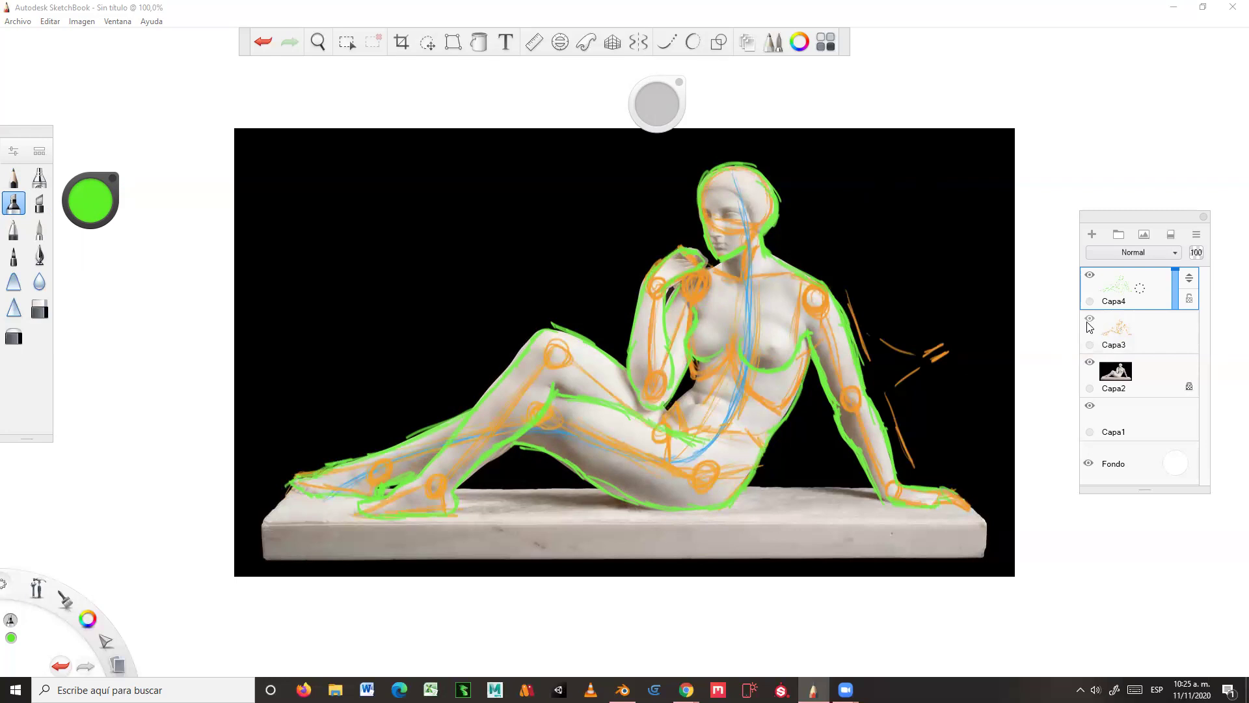
{"action": "left_click", "coordinate": [1090, 318]}
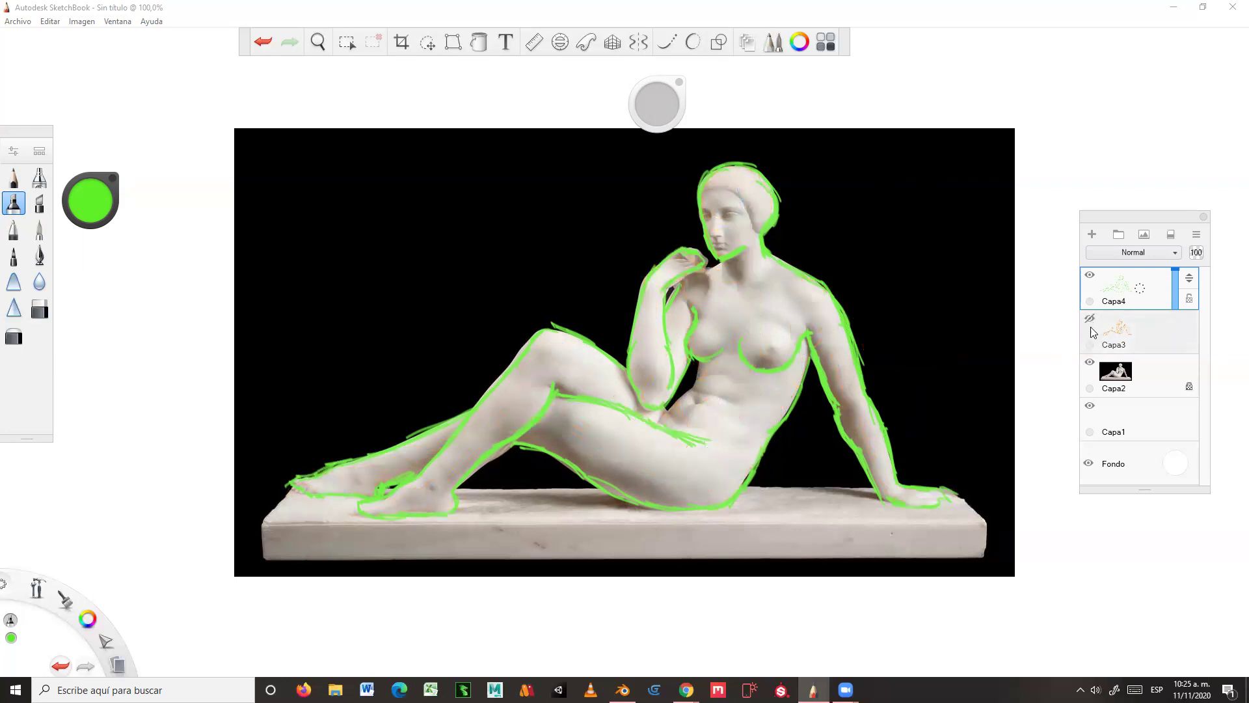
{"action": "left_click", "coordinate": [1092, 320]}
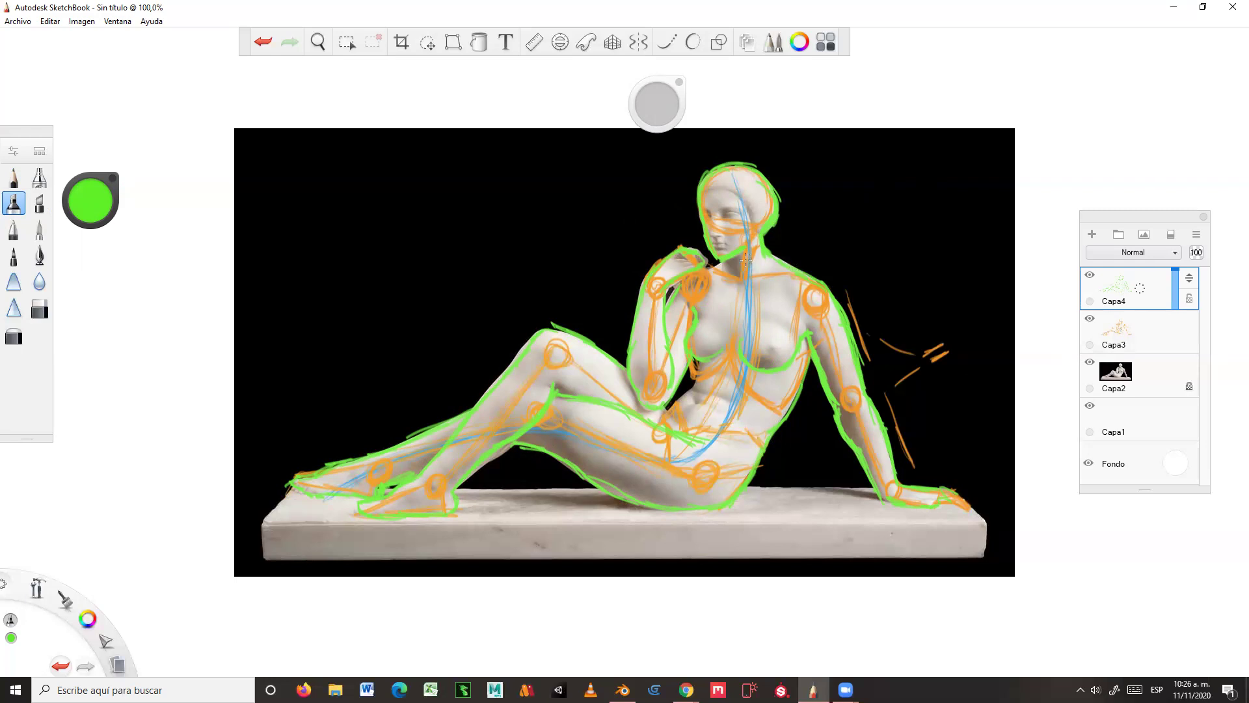
Step: Start a new blank document without saving the statue tracing and choose the pencil brush
{"action": "left_click_drag", "start_coordinate": [98, 178], "coordinate": [567, 83]}
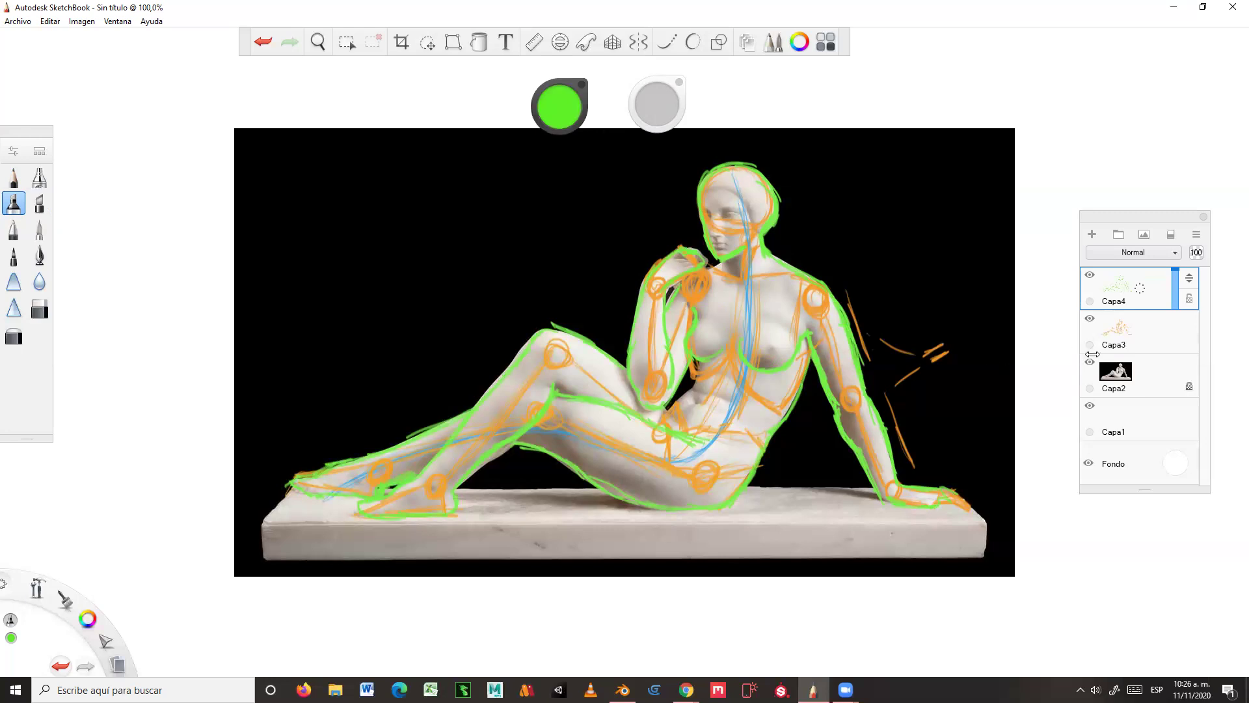
{"action": "left_click", "coordinate": [29, 25]}
{"action": "left_click", "coordinate": [33, 34]}
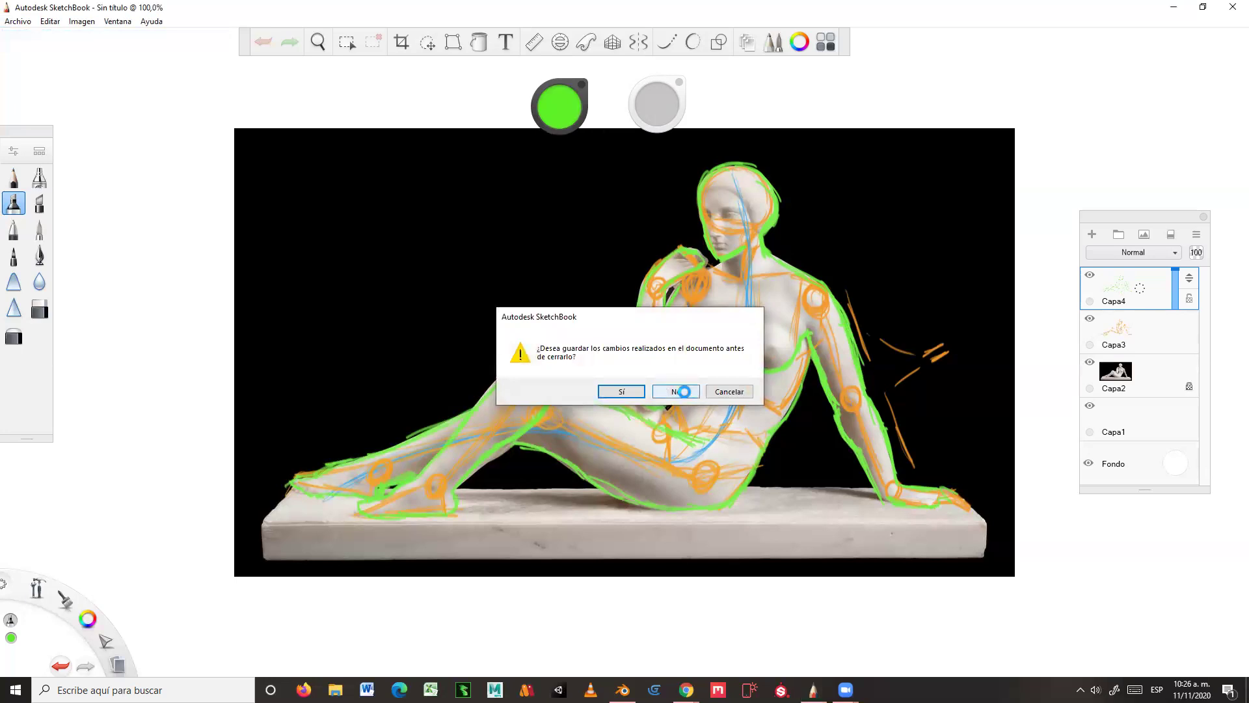
{"action": "left_click", "coordinate": [684, 392]}
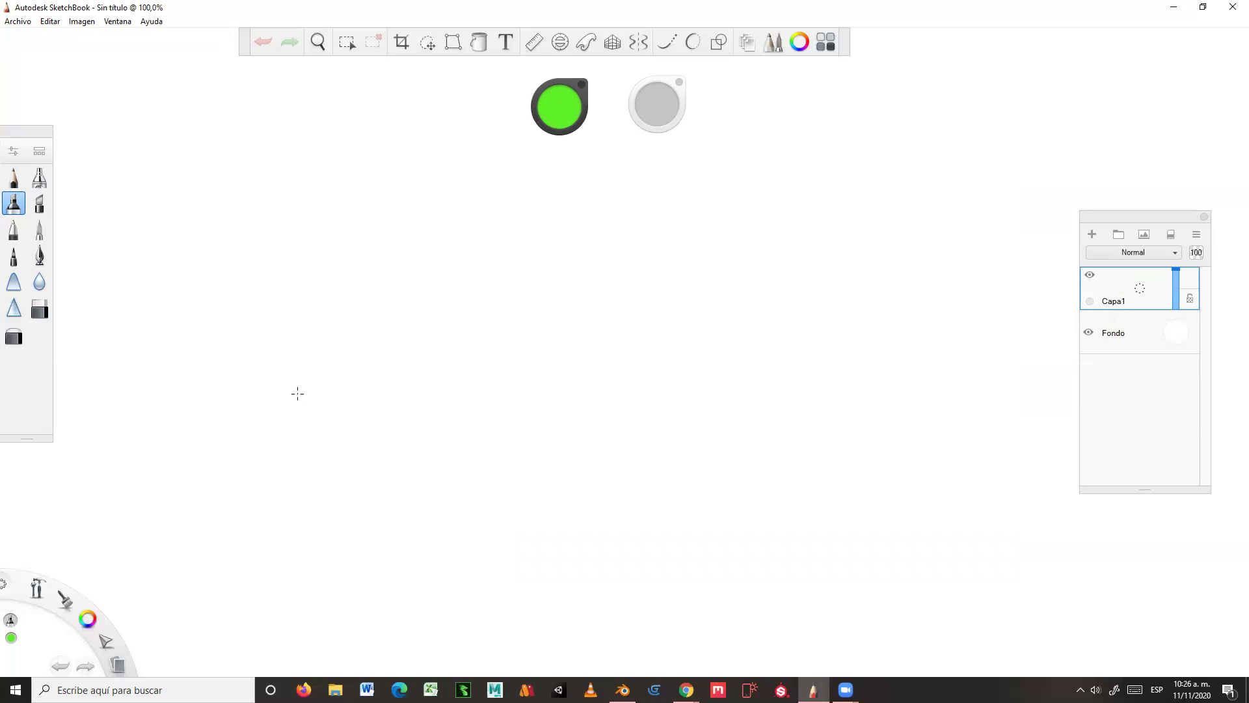
{"action": "left_click", "coordinate": [14, 177]}
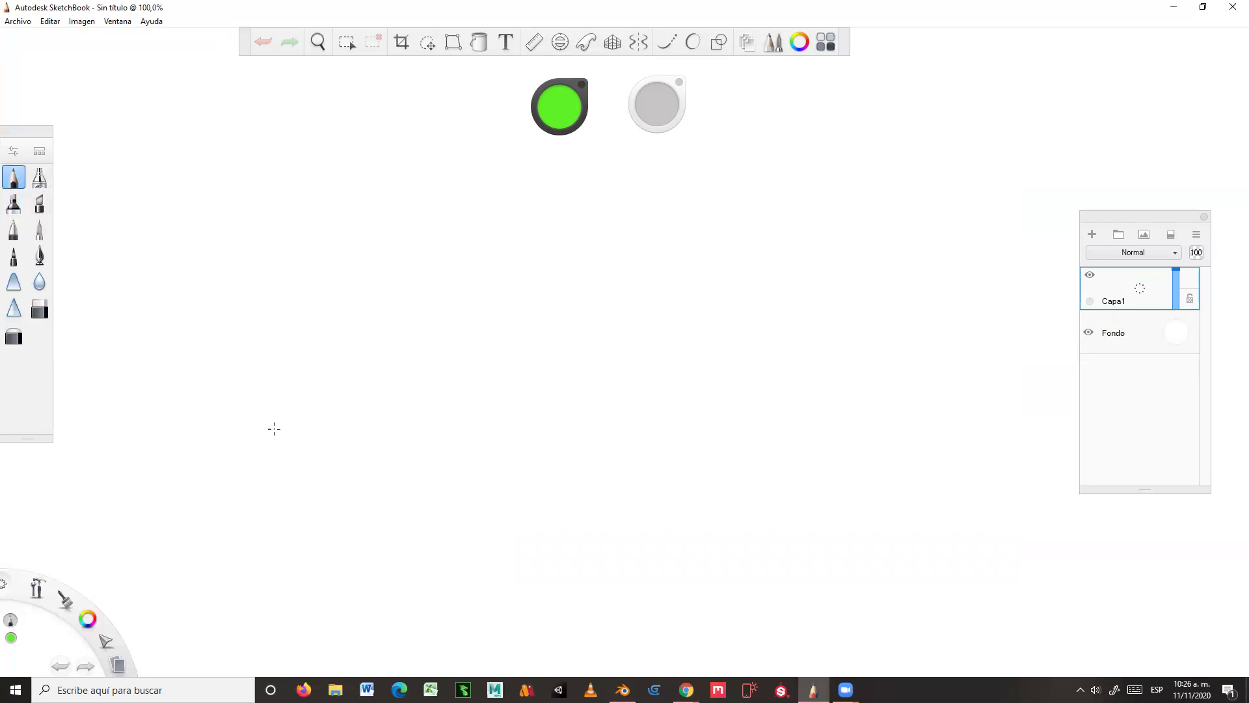
{"action": "mouse_move", "coordinate": [244, 449]}
{"action": "left_mouse_down"}
{"action": "mouse_move", "coordinate": [368, 328]}
{"action": "mouse_move", "coordinate": [514, 285]}
{"action": "mouse_move", "coordinate": [524, 321]}
{"action": "mouse_move", "coordinate": [467, 325]}
{"action": "mouse_move", "coordinate": [528, 364]}
{"action": "mouse_move", "coordinate": [192, 489]}
{"action": "left_mouse_up"}
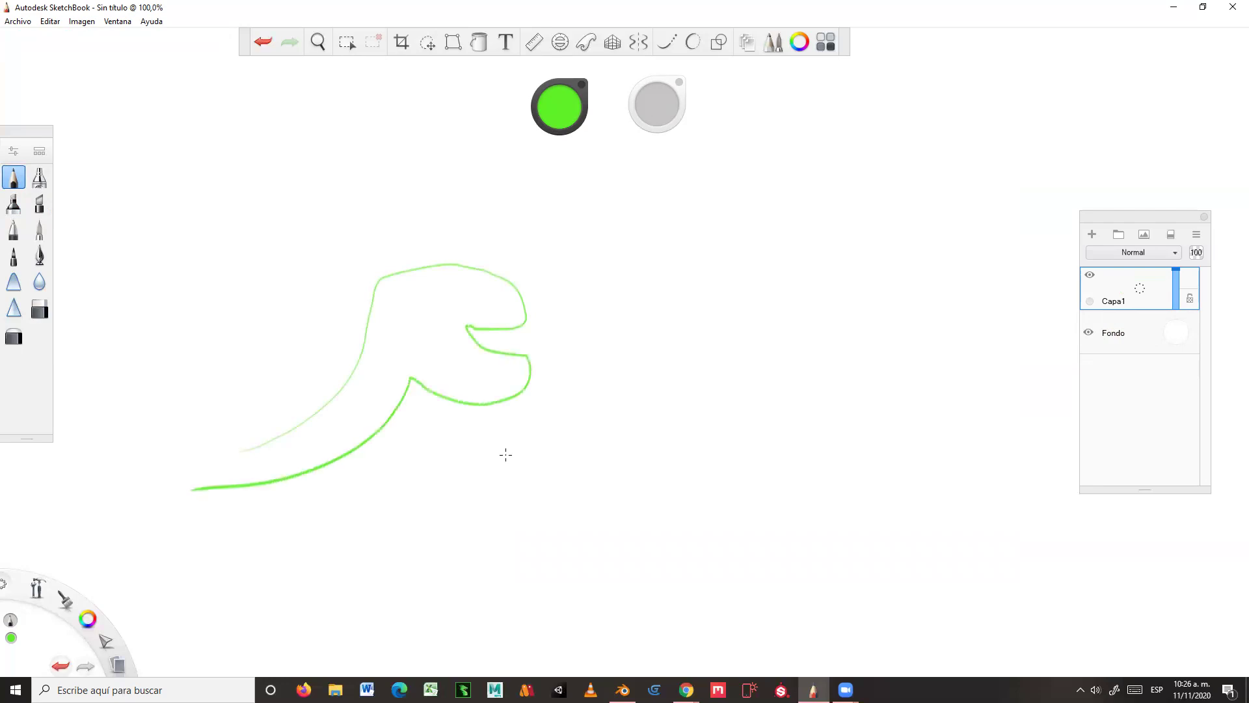
{"action": "left_click_drag", "start_coordinate": [379, 278], "coordinate": [159, 458]}
{"action": "mouse_move", "coordinate": [783, 482]}
{"action": "left_mouse_down"}
{"action": "mouse_move", "coordinate": [773, 518]}
{"action": "mouse_move", "coordinate": [804, 390]}
{"action": "mouse_move", "coordinate": [687, 387]}
{"action": "mouse_move", "coordinate": [665, 321]}
{"action": "mouse_move", "coordinate": [688, 245]}
{"action": "mouse_move", "coordinate": [717, 238]}
{"action": "mouse_move", "coordinate": [758, 335]}
{"action": "mouse_move", "coordinate": [815, 336]}
{"action": "mouse_move", "coordinate": [830, 263]}
{"action": "mouse_move", "coordinate": [815, 185]}
{"action": "mouse_move", "coordinate": [844, 241]}
{"action": "mouse_move", "coordinate": [929, 260]}
{"action": "mouse_move", "coordinate": [956, 245]}
{"action": "mouse_move", "coordinate": [972, 175]}
{"action": "mouse_move", "coordinate": [912, 338]}
{"action": "mouse_move", "coordinate": [976, 364]}
{"action": "mouse_move", "coordinate": [1027, 283]}
{"action": "mouse_move", "coordinate": [1028, 373]}
{"action": "mouse_move", "coordinate": [924, 392]}
{"action": "mouse_move", "coordinate": [906, 527]}
{"action": "mouse_move", "coordinate": [723, 527]}
{"action": "left_mouse_up"}
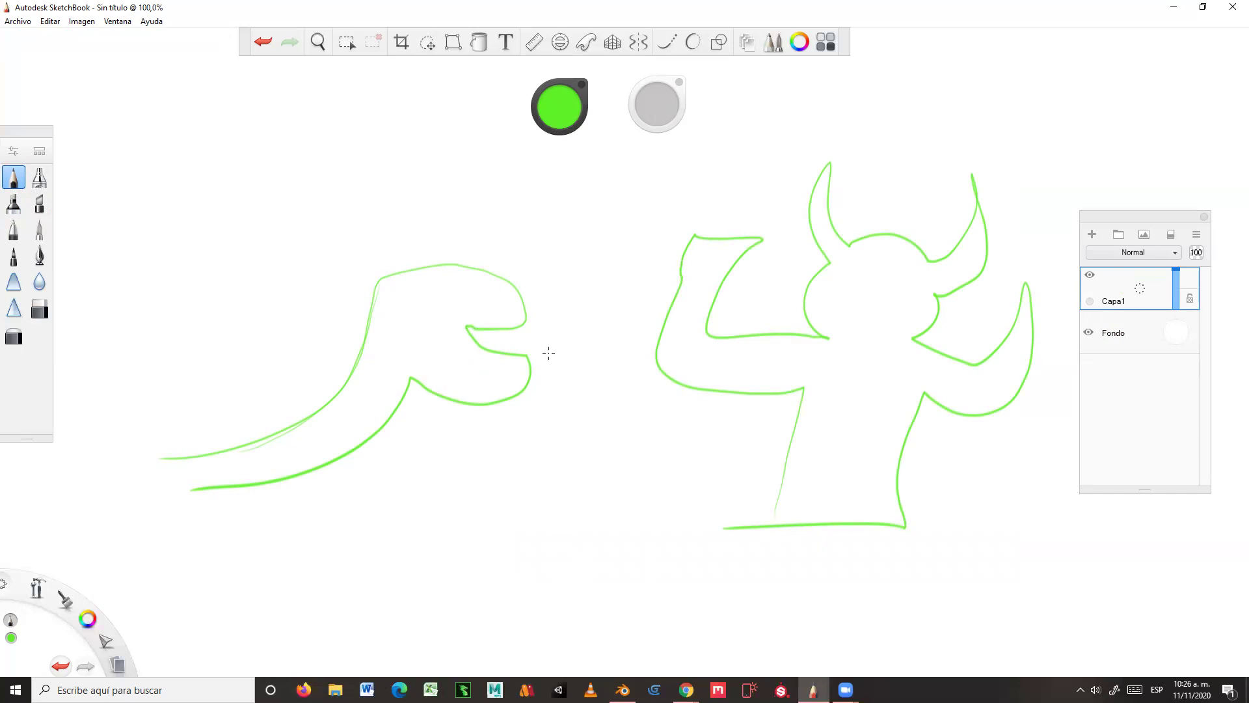
{"action": "key", "text": "ctrl+z"}
{"action": "key", "text": "ctrl+z"}
{"action": "key", "text": "ctrl+z"}
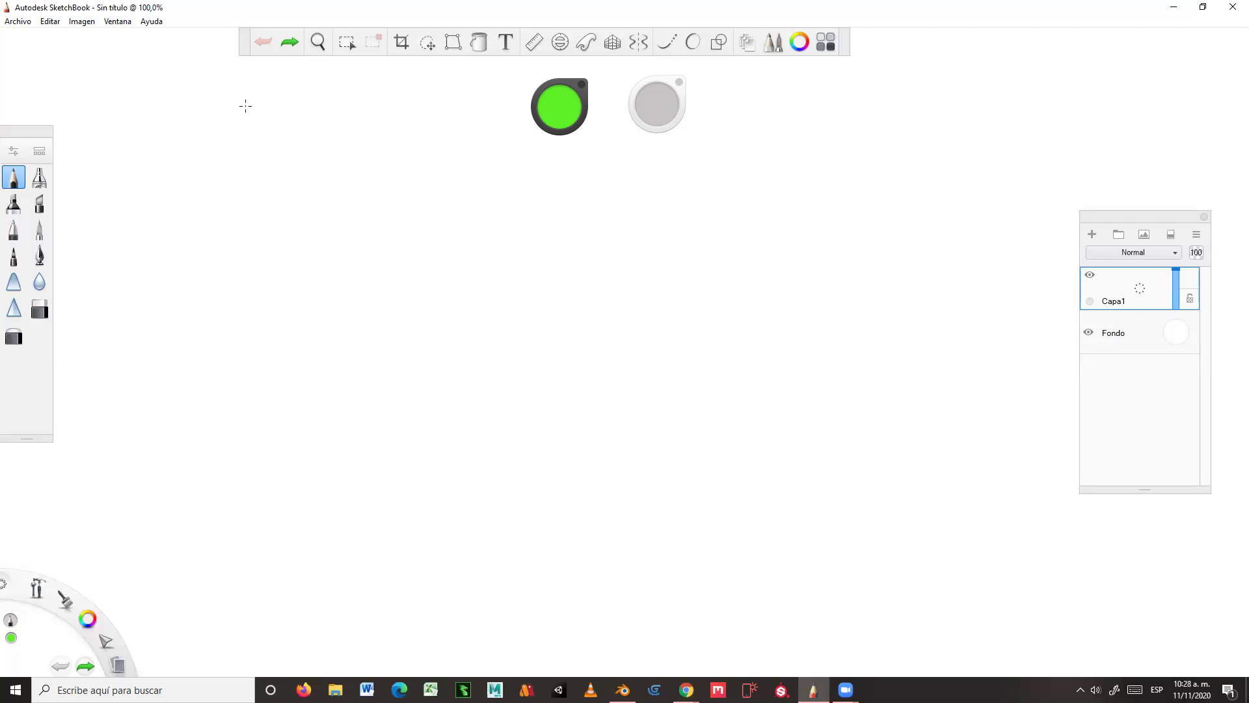
Step: Set the drawing colour to light blue
{"action": "left_click", "coordinate": [559, 112]}
{"action": "mouse_move", "coordinate": [559, 117]}
{"action": "left_mouse_down"}
{"action": "mouse_move", "coordinate": [531, 133]}
{"action": "mouse_move", "coordinate": [562, 112]}
{"action": "left_mouse_up"}
{"action": "left_click", "coordinate": [557, 127]}
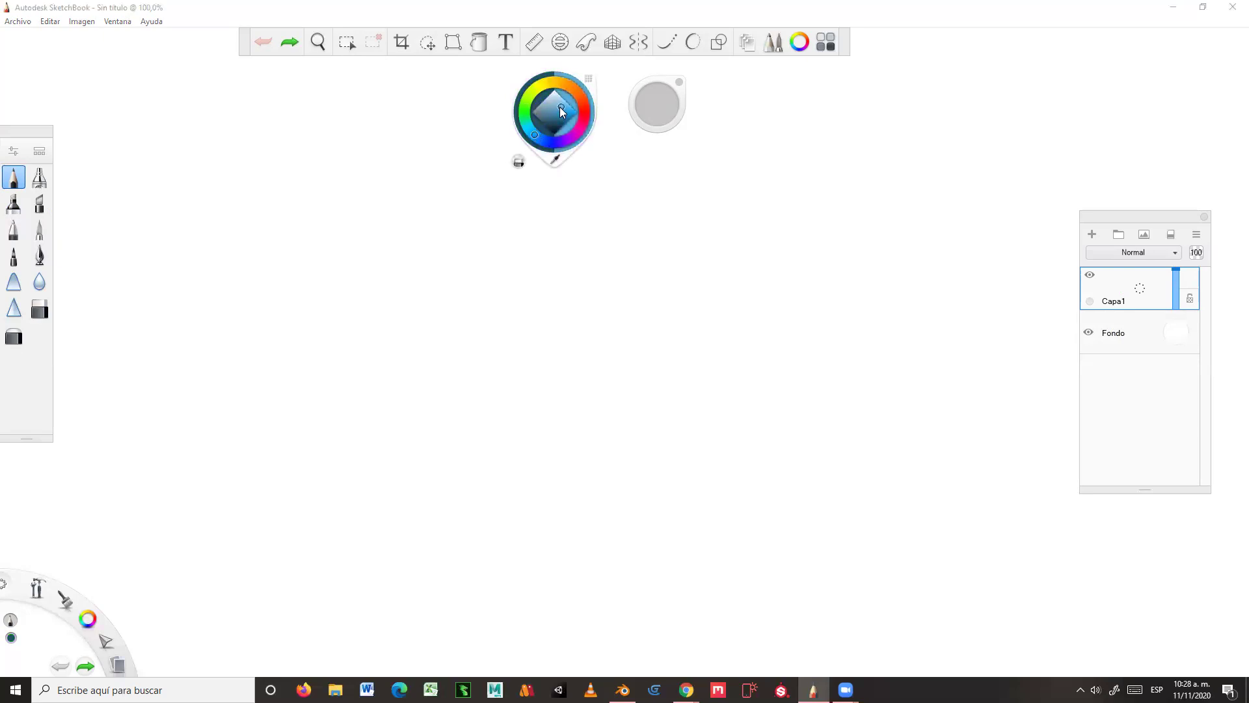
{"action": "left_click", "coordinate": [458, 173]}
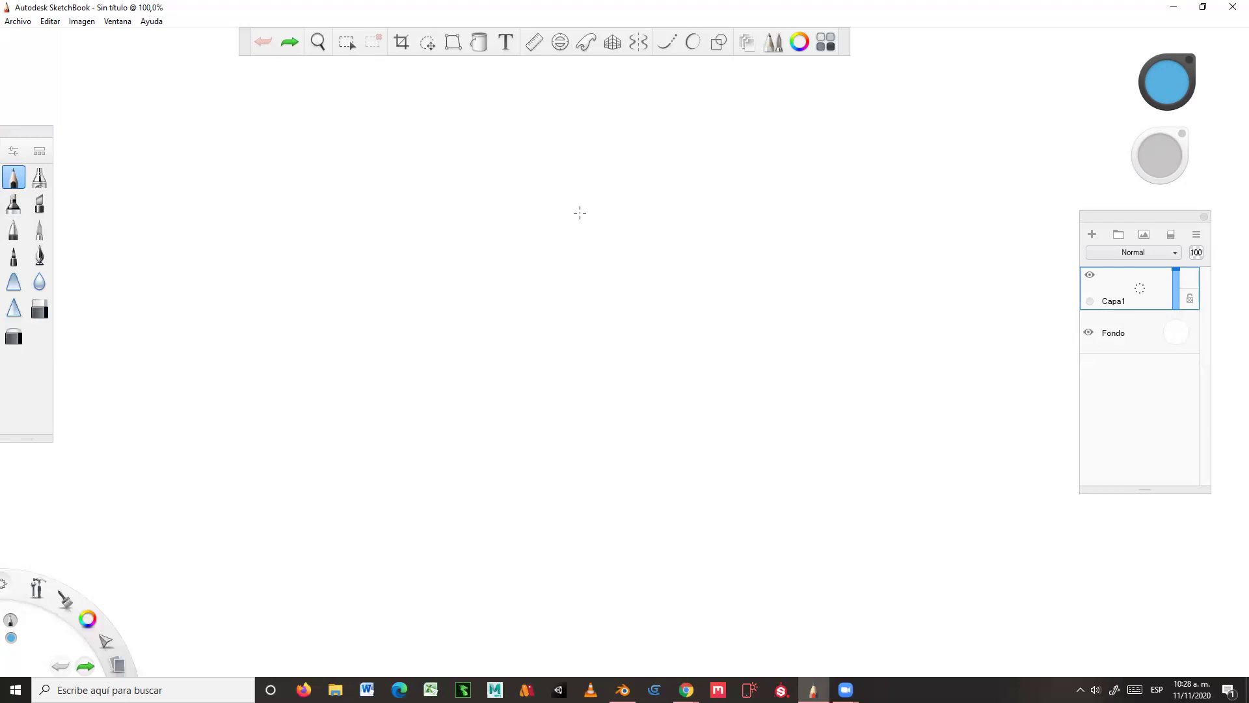
{"action": "mouse_move", "coordinate": [563, 242]}
{"action": "left_mouse_down"}
{"action": "mouse_move", "coordinate": [566, 174]}
{"action": "mouse_move", "coordinate": [643, 205]}
{"action": "mouse_move", "coordinate": [545, 196]}
{"action": "mouse_move", "coordinate": [651, 153]}
{"action": "mouse_move", "coordinate": [568, 257]}
{"action": "mouse_move", "coordinate": [551, 159]}
{"action": "mouse_move", "coordinate": [587, 277]}
{"action": "mouse_move", "coordinate": [563, 205]}
{"action": "left_mouse_up"}
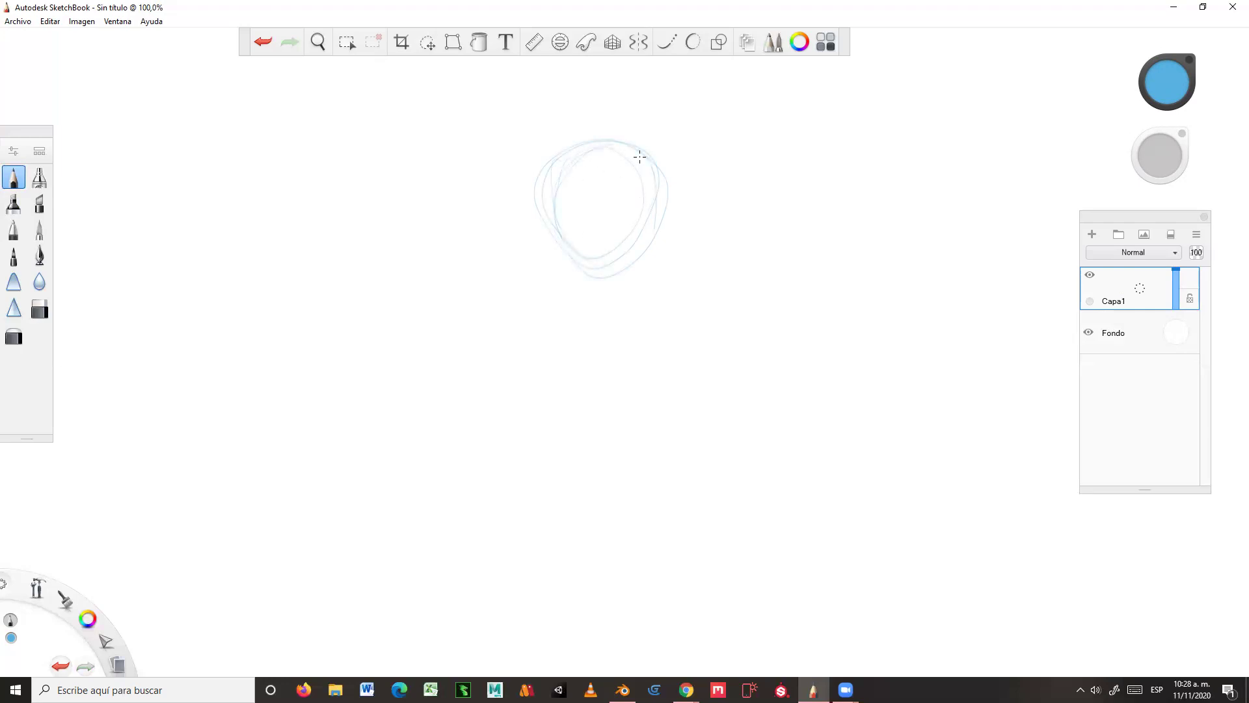
{"action": "key", "text": "ctrl+z"}
{"action": "key", "text": "ctrl+z"}
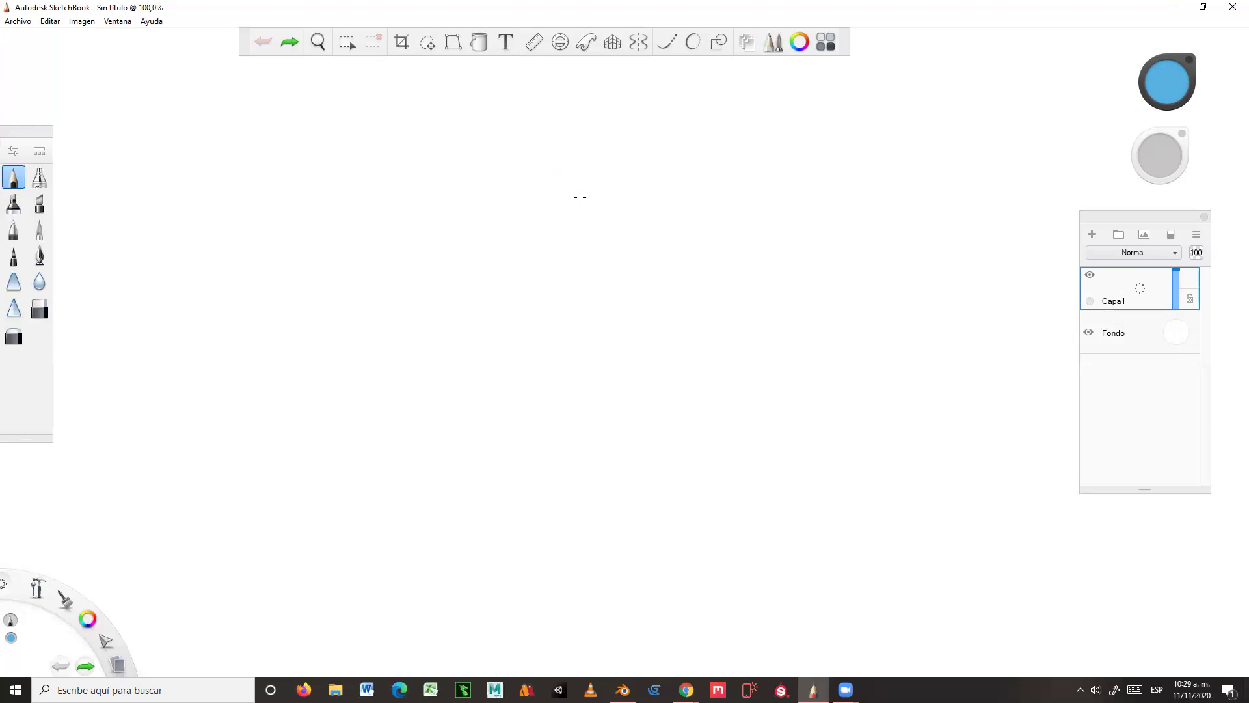
Step: Sketch a running figure's pose in light blue with a large round head, curved torso, oval hips, bent legs and arm guidelines
{"action": "left_click_drag", "start_coordinate": [575, 204], "coordinate": [580, 139]}
{"action": "left_click_drag", "start_coordinate": [664, 155], "coordinate": [661, 212]}
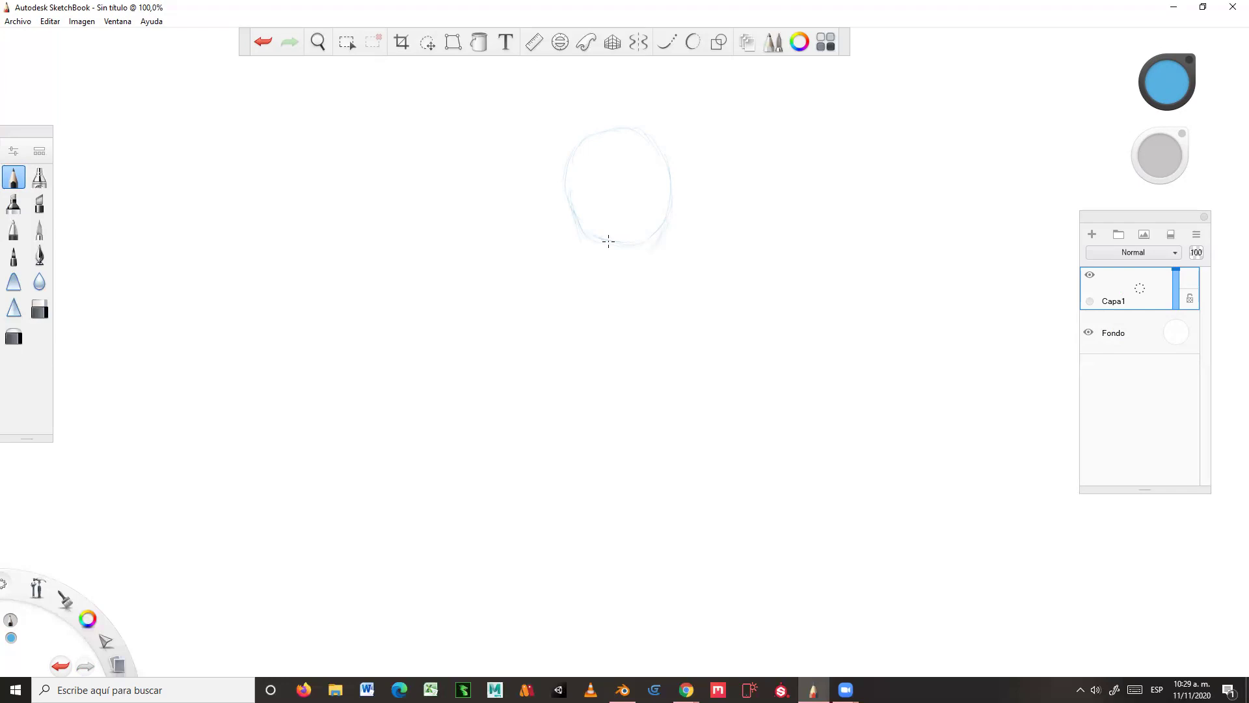
{"action": "left_click_drag", "start_coordinate": [608, 241], "coordinate": [650, 249]}
{"action": "left_click_drag", "start_coordinate": [466, 389], "coordinate": [482, 359]}
{"action": "mouse_move", "coordinate": [505, 473]}
{"action": "left_mouse_down"}
{"action": "mouse_move", "coordinate": [481, 512]}
{"action": "mouse_move", "coordinate": [493, 509]}
{"action": "mouse_move", "coordinate": [424, 464]}
{"action": "mouse_move", "coordinate": [396, 473]}
{"action": "mouse_move", "coordinate": [385, 531]}
{"action": "mouse_move", "coordinate": [400, 459]}
{"action": "mouse_move", "coordinate": [386, 523]}
{"action": "mouse_move", "coordinate": [405, 458]}
{"action": "mouse_move", "coordinate": [399, 466]}
{"action": "mouse_move", "coordinate": [419, 462]}
{"action": "mouse_move", "coordinate": [409, 520]}
{"action": "mouse_move", "coordinate": [413, 480]}
{"action": "left_mouse_up"}
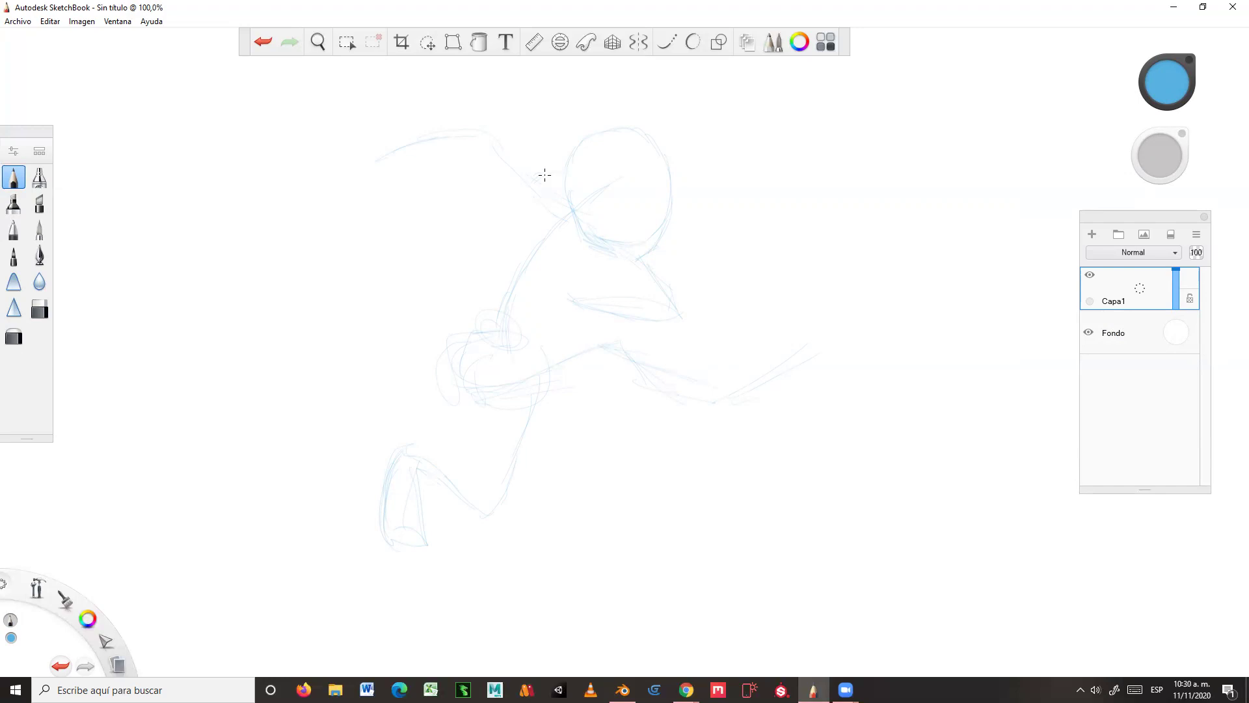
Step: Reinforce the head and chest contours and build up the arms with shoulder and elbow circles and a wedge-shaped rear hand
{"action": "mouse_move", "coordinate": [542, 158]}
{"action": "left_mouse_down"}
{"action": "mouse_move", "coordinate": [572, 177]}
{"action": "mouse_move", "coordinate": [554, 196]}
{"action": "mouse_move", "coordinate": [584, 215]}
{"action": "mouse_move", "coordinate": [576, 196]}
{"action": "mouse_move", "coordinate": [566, 222]}
{"action": "mouse_move", "coordinate": [593, 157]}
{"action": "mouse_move", "coordinate": [669, 202]}
{"action": "mouse_move", "coordinate": [604, 229]}
{"action": "mouse_move", "coordinate": [561, 197]}
{"action": "mouse_move", "coordinate": [556, 221]}
{"action": "mouse_move", "coordinate": [576, 231]}
{"action": "mouse_move", "coordinate": [569, 213]}
{"action": "mouse_move", "coordinate": [583, 248]}
{"action": "mouse_move", "coordinate": [577, 225]}
{"action": "mouse_move", "coordinate": [655, 247]}
{"action": "mouse_move", "coordinate": [619, 264]}
{"action": "left_mouse_up"}
{"action": "mouse_move", "coordinate": [563, 219]}
{"action": "left_mouse_down"}
{"action": "mouse_move", "coordinate": [558, 243]}
{"action": "mouse_move", "coordinate": [583, 259]}
{"action": "left_mouse_up"}
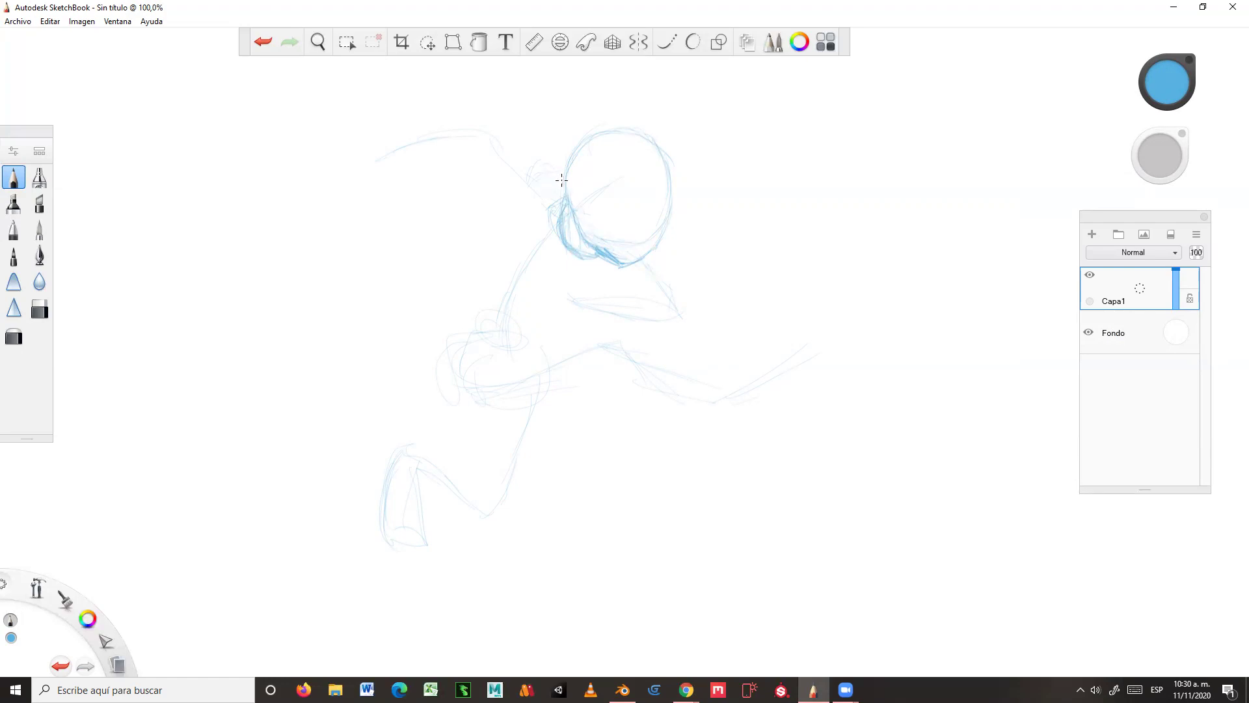
{"action": "left_click_drag", "start_coordinate": [522, 198], "coordinate": [566, 170]}
{"action": "left_click_drag", "start_coordinate": [418, 139], "coordinate": [376, 162]}
{"action": "left_click_drag", "start_coordinate": [683, 288], "coordinate": [722, 337]}
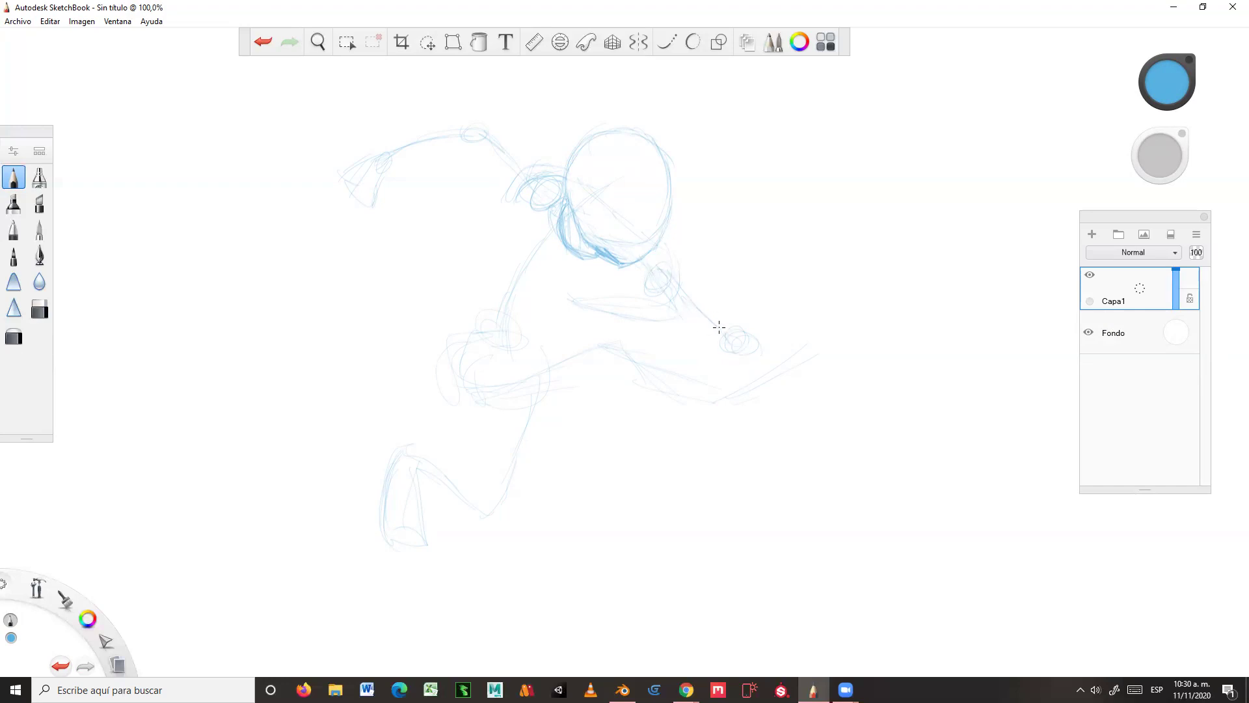
Step: Sketch the front forearm, wrist circle and wedge-shaped hand, and build up the torso with side contours and a waist shape
{"action": "mouse_move", "coordinate": [745, 343]}
{"action": "left_mouse_down"}
{"action": "mouse_move", "coordinate": [611, 338]}
{"action": "mouse_move", "coordinate": [594, 312]}
{"action": "mouse_move", "coordinate": [555, 307]}
{"action": "mouse_move", "coordinate": [544, 321]}
{"action": "mouse_move", "coordinate": [591, 313]}
{"action": "left_mouse_up"}
{"action": "left_click_drag", "start_coordinate": [526, 186], "coordinate": [501, 255]}
{"action": "left_click_drag", "start_coordinate": [601, 305], "coordinate": [650, 279]}
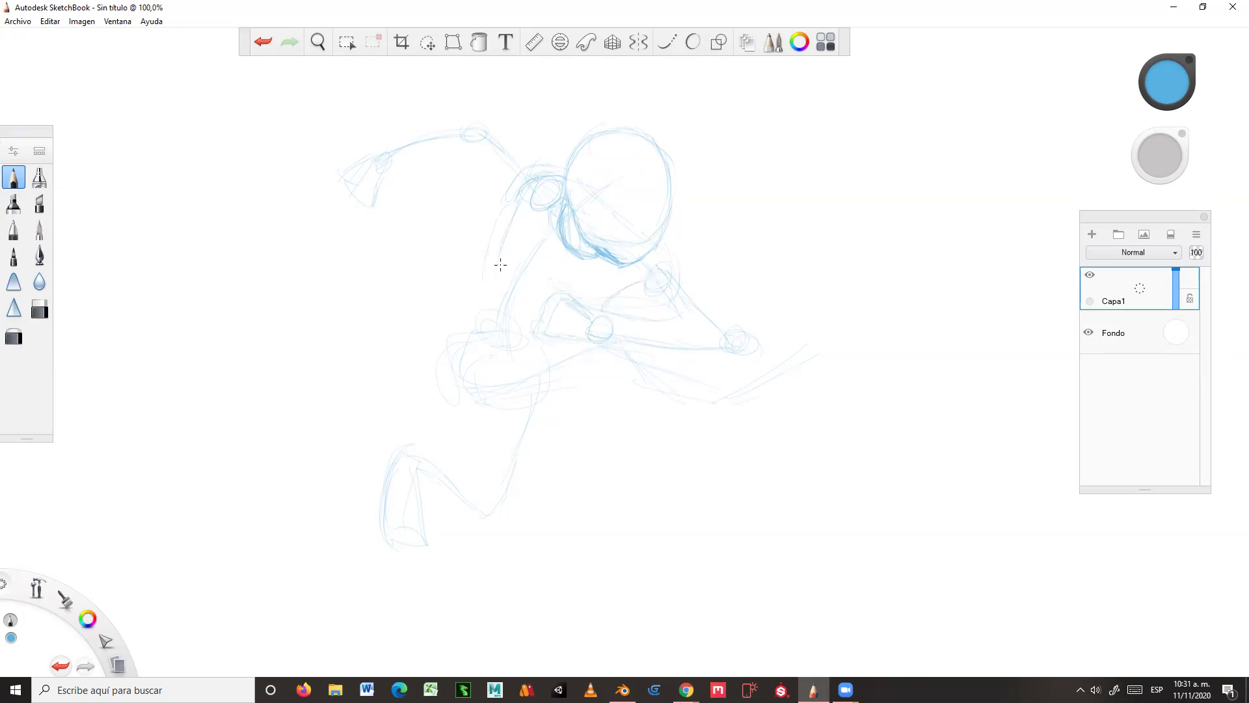
{"action": "left_click_drag", "start_coordinate": [523, 298], "coordinate": [549, 281]}
{"action": "mouse_move", "coordinate": [566, 285]}
{"action": "left_mouse_down"}
{"action": "mouse_move", "coordinate": [643, 289]}
{"action": "mouse_move", "coordinate": [535, 295]}
{"action": "mouse_move", "coordinate": [499, 247]}
{"action": "mouse_move", "coordinate": [524, 242]}
{"action": "mouse_move", "coordinate": [502, 257]}
{"action": "left_mouse_up"}
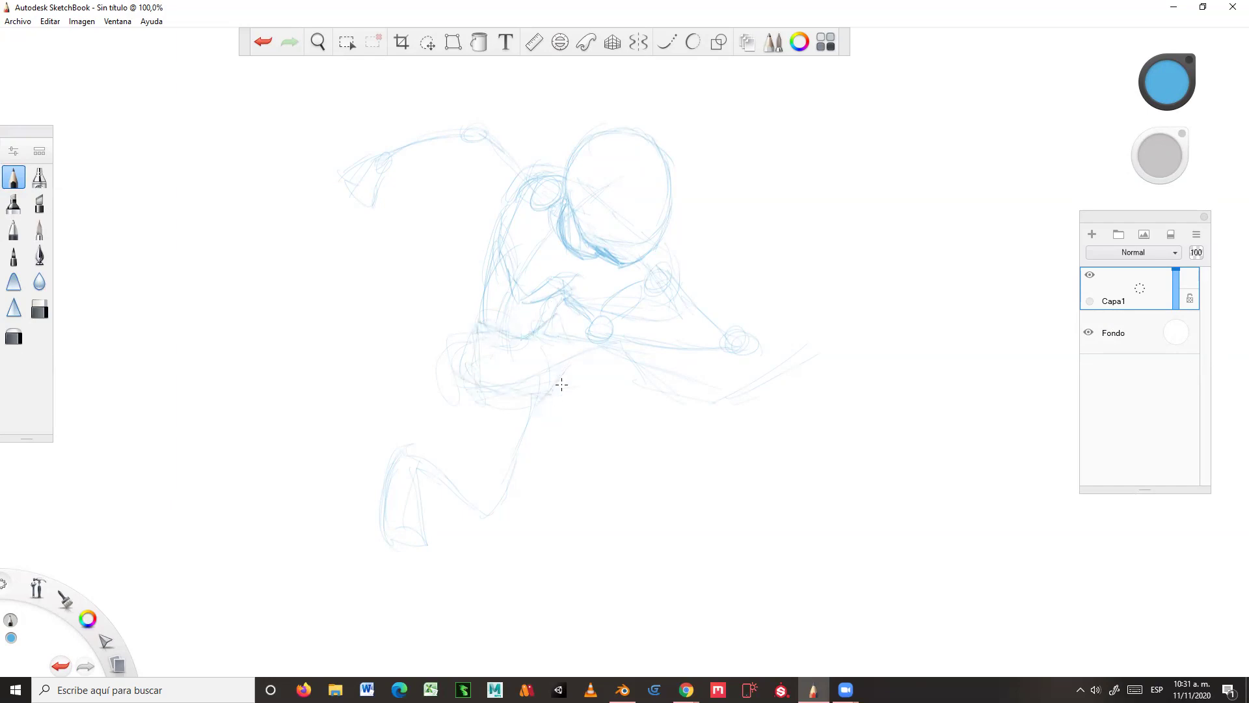
Step: Draw both hip circles and construct the front leg with thigh line, knee circle, shin and large angular foot
{"action": "mouse_move", "coordinate": [479, 396]}
{"action": "left_mouse_down"}
{"action": "mouse_move", "coordinate": [508, 396]}
{"action": "mouse_move", "coordinate": [486, 409]}
{"action": "mouse_move", "coordinate": [628, 343]}
{"action": "left_mouse_up"}
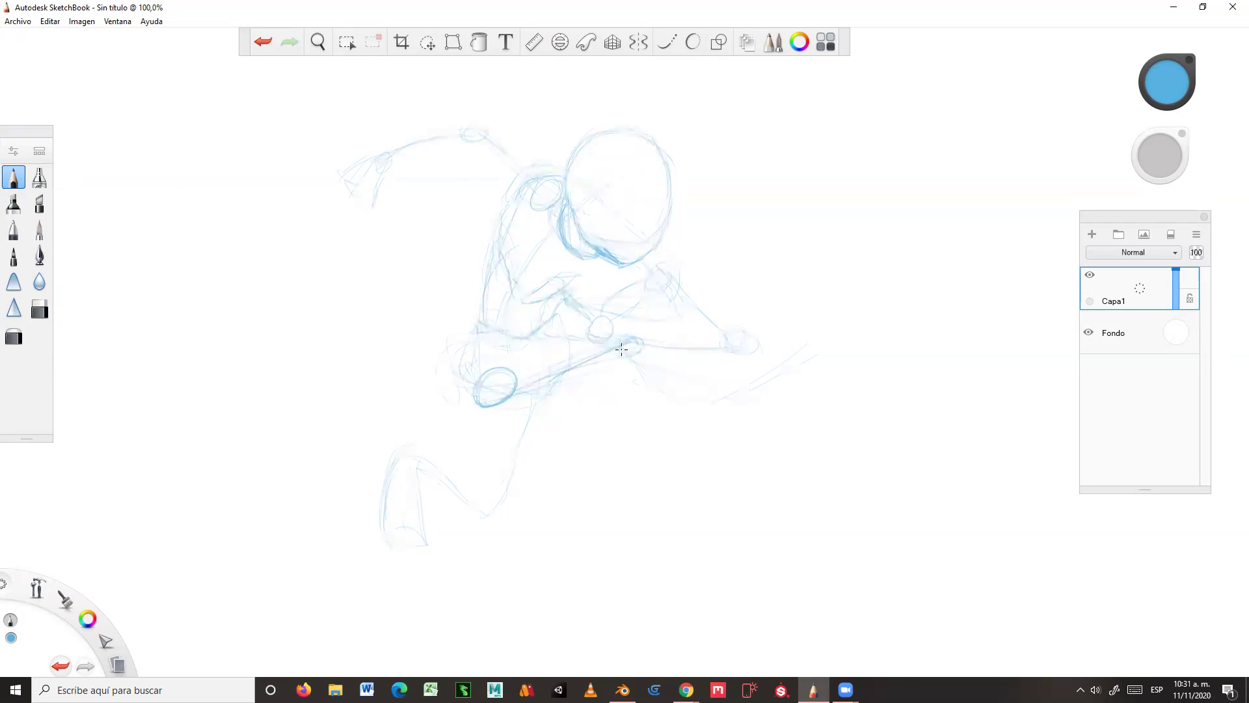
{"action": "left_click_drag", "start_coordinate": [631, 343], "coordinate": [760, 390]}
{"action": "mouse_move", "coordinate": [892, 367]}
{"action": "left_mouse_down"}
{"action": "mouse_move", "coordinate": [791, 423]}
{"action": "mouse_move", "coordinate": [799, 441]}
{"action": "mouse_move", "coordinate": [772, 455]}
{"action": "left_mouse_up"}
{"action": "mouse_move", "coordinate": [787, 375]}
{"action": "left_mouse_down"}
{"action": "mouse_move", "coordinate": [809, 329]}
{"action": "mouse_move", "coordinate": [876, 302]}
{"action": "mouse_move", "coordinate": [900, 345]}
{"action": "mouse_move", "coordinate": [896, 372]}
{"action": "left_mouse_up"}
{"action": "mouse_move", "coordinate": [539, 408]}
{"action": "left_mouse_down"}
{"action": "mouse_move", "coordinate": [516, 458]}
{"action": "mouse_move", "coordinate": [536, 411]}
{"action": "left_mouse_up"}
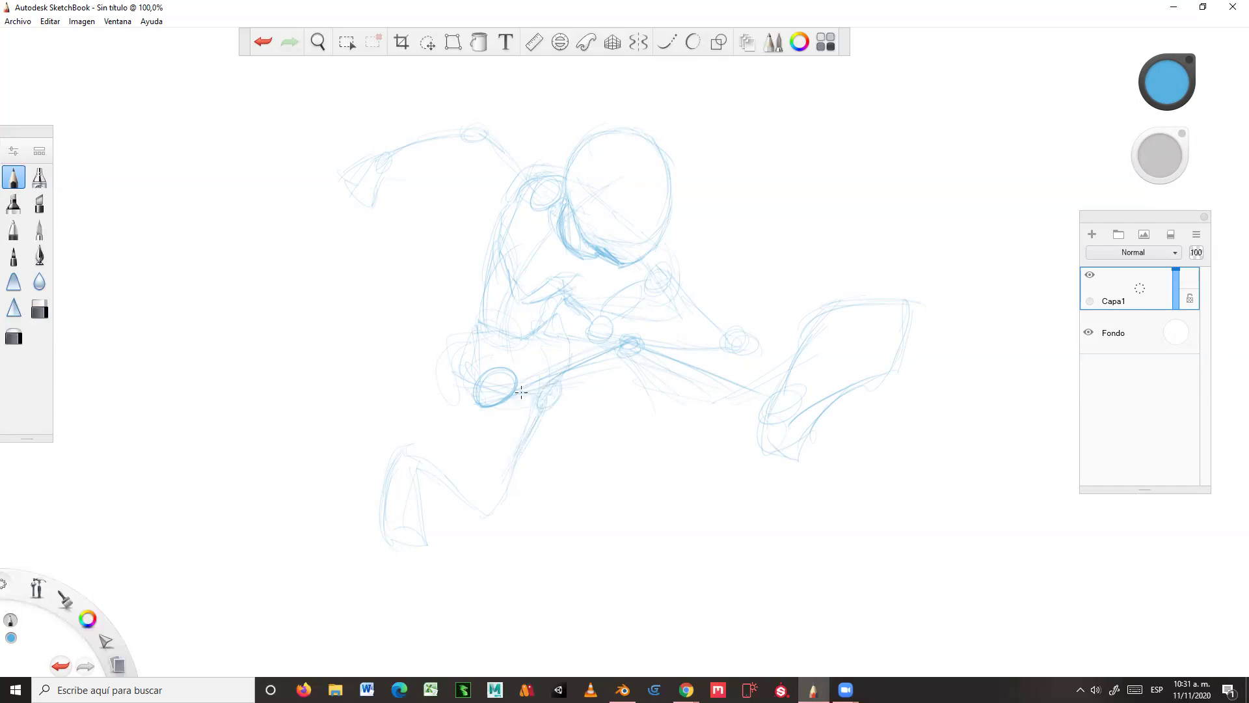
{"action": "mouse_move", "coordinate": [556, 355]}
{"action": "left_mouse_down"}
{"action": "mouse_move", "coordinate": [553, 364]}
{"action": "mouse_move", "coordinate": [556, 354]}
{"action": "left_mouse_up"}
Step: Erase the rear thigh and knee lines, and reinforce the rear hip circle with the pencil
{"action": "left_click", "coordinate": [39, 308]}
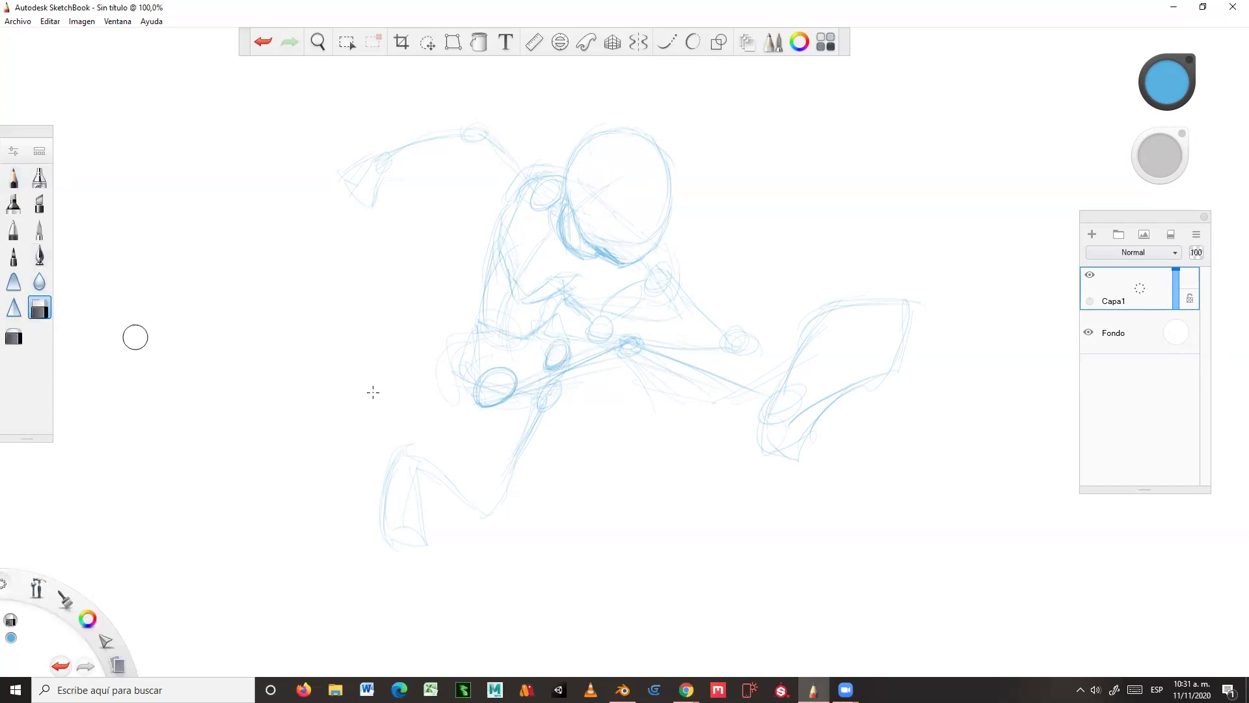
{"action": "left_click_drag", "start_coordinate": [552, 387], "coordinate": [485, 507]}
{"action": "left_click", "coordinate": [13, 177]}
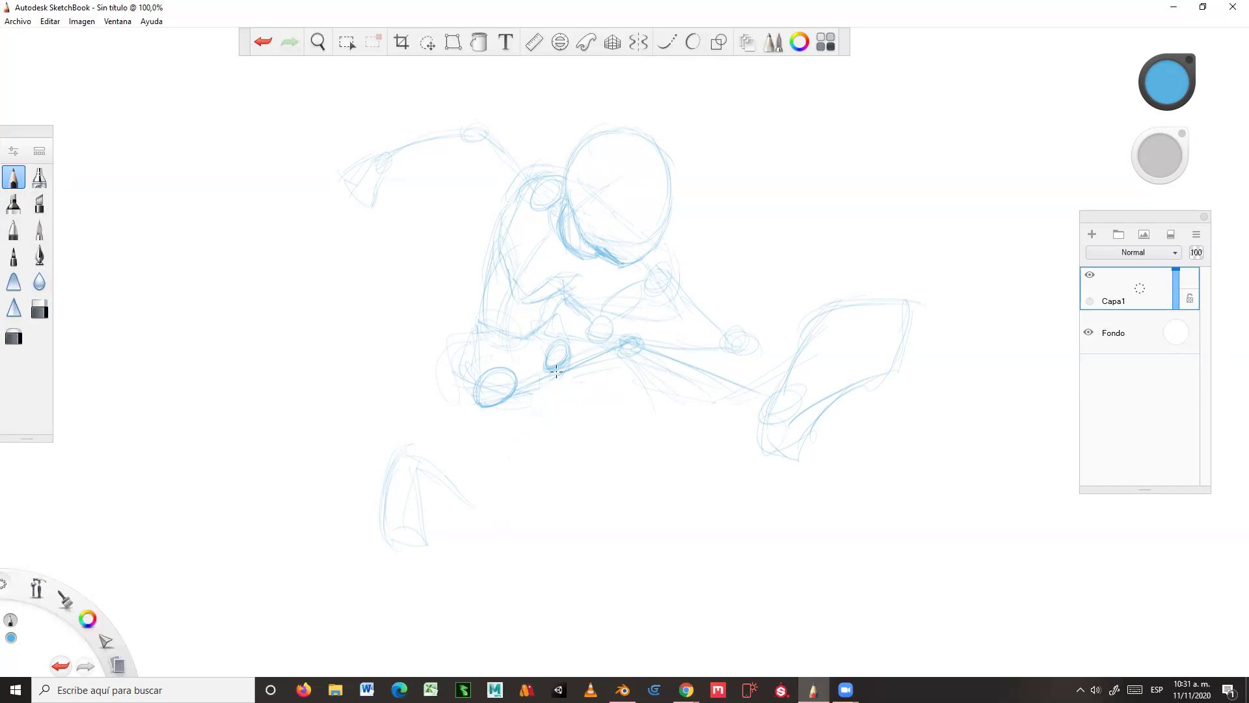
{"action": "left_click_drag", "start_coordinate": [552, 373], "coordinate": [562, 358]}
Step: Sketch a separate front-view diagram beside the figure with an angular torso, circles for arm joints, straight arms and wedge-shaped hands
{"action": "mouse_move", "coordinate": [112, 213]}
{"action": "left_mouse_down"}
{"action": "mouse_move", "coordinate": [178, 264]}
{"action": "mouse_move", "coordinate": [219, 208]}
{"action": "mouse_move", "coordinate": [221, 300]}
{"action": "mouse_move", "coordinate": [131, 278]}
{"action": "mouse_move", "coordinate": [177, 308]}
{"action": "mouse_move", "coordinate": [220, 287]}
{"action": "left_mouse_up"}
{"action": "left_click_drag", "start_coordinate": [119, 273], "coordinate": [117, 265]}
{"action": "left_click_drag", "start_coordinate": [229, 278], "coordinate": [221, 277]}
{"action": "left_click_drag", "start_coordinate": [127, 277], "coordinate": [128, 404]}
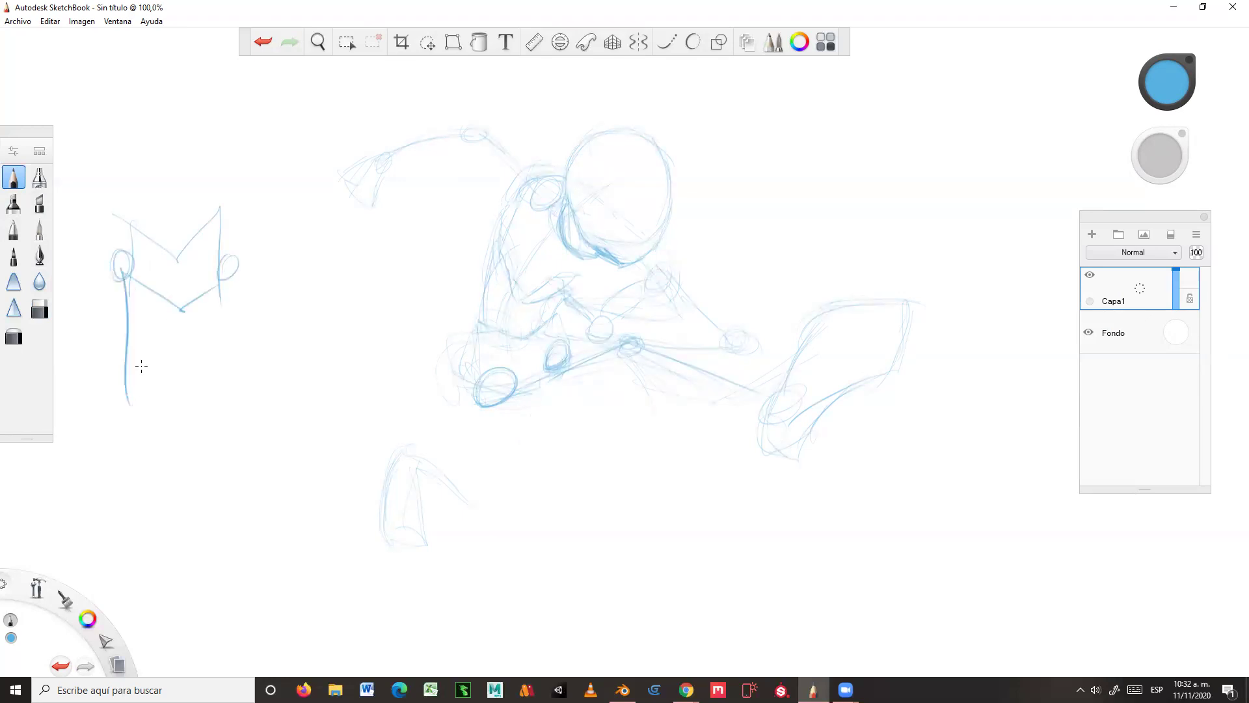
{"action": "left_click_drag", "start_coordinate": [229, 272], "coordinate": [231, 394]}
{"action": "left_click_drag", "start_coordinate": [133, 389], "coordinate": [129, 500]}
{"action": "left_click_drag", "start_coordinate": [234, 390], "coordinate": [233, 488]}
{"action": "mouse_move", "coordinate": [134, 489]}
{"action": "left_mouse_down"}
{"action": "mouse_move", "coordinate": [81, 519]}
{"action": "mouse_move", "coordinate": [104, 530]}
{"action": "left_mouse_up"}
{"action": "left_click_drag", "start_coordinate": [102, 533], "coordinate": [115, 514]}
{"action": "left_click_drag", "start_coordinate": [241, 475], "coordinate": [231, 485]}
{"action": "mouse_move", "coordinate": [232, 483]}
{"action": "left_mouse_down"}
{"action": "mouse_move", "coordinate": [265, 517]}
{"action": "mouse_move", "coordinate": [284, 507]}
{"action": "mouse_move", "coordinate": [270, 531]}
{"action": "left_mouse_up"}
Step: Add legs to the side diagram with hip and knee circles, straight leg lines and wedge-shaped feet
{"action": "mouse_move", "coordinate": [156, 287]}
{"action": "left_mouse_down"}
{"action": "mouse_move", "coordinate": [141, 305]}
{"action": "mouse_move", "coordinate": [209, 306]}
{"action": "mouse_move", "coordinate": [154, 449]}
{"action": "mouse_move", "coordinate": [166, 455]}
{"action": "left_mouse_up"}
{"action": "mouse_move", "coordinate": [160, 456]}
{"action": "left_mouse_down"}
{"action": "mouse_move", "coordinate": [162, 564]}
{"action": "mouse_move", "coordinate": [136, 591]}
{"action": "mouse_move", "coordinate": [165, 540]}
{"action": "left_mouse_up"}
{"action": "mouse_move", "coordinate": [209, 315]}
{"action": "left_mouse_down"}
{"action": "mouse_move", "coordinate": [199, 553]}
{"action": "mouse_move", "coordinate": [229, 583]}
{"action": "left_mouse_up"}
{"action": "left_click_drag", "start_coordinate": [202, 535], "coordinate": [251, 566]}
{"action": "left_click_drag", "start_coordinate": [251, 566], "coordinate": [226, 588]}
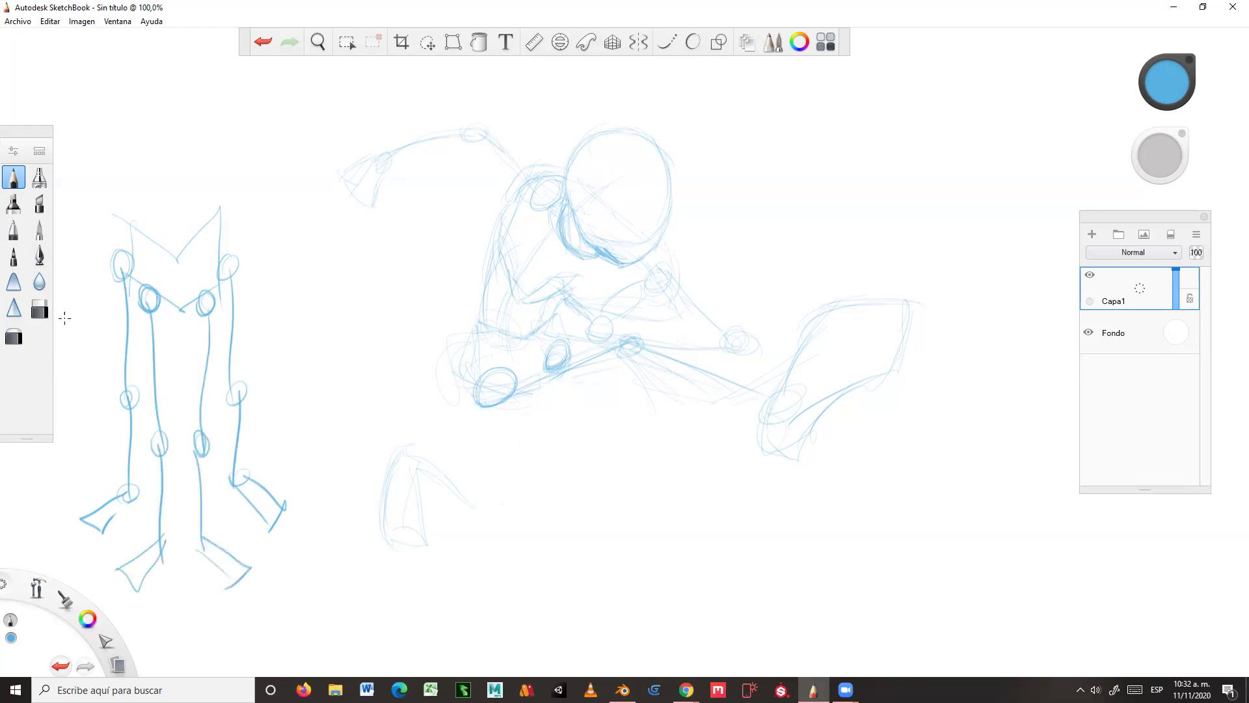
Step: Erase the whole front-view diagram beside the running figure
{"action": "left_click", "coordinate": [39, 309]}
{"action": "mouse_move", "coordinate": [122, 263]}
{"action": "left_mouse_down"}
{"action": "mouse_move", "coordinate": [130, 463]}
{"action": "mouse_move", "coordinate": [108, 521]}
{"action": "left_mouse_up"}
{"action": "mouse_move", "coordinate": [235, 333]}
{"action": "left_mouse_down"}
{"action": "mouse_move", "coordinate": [226, 276]}
{"action": "mouse_move", "coordinate": [238, 481]}
{"action": "mouse_move", "coordinate": [281, 514]}
{"action": "left_mouse_up"}
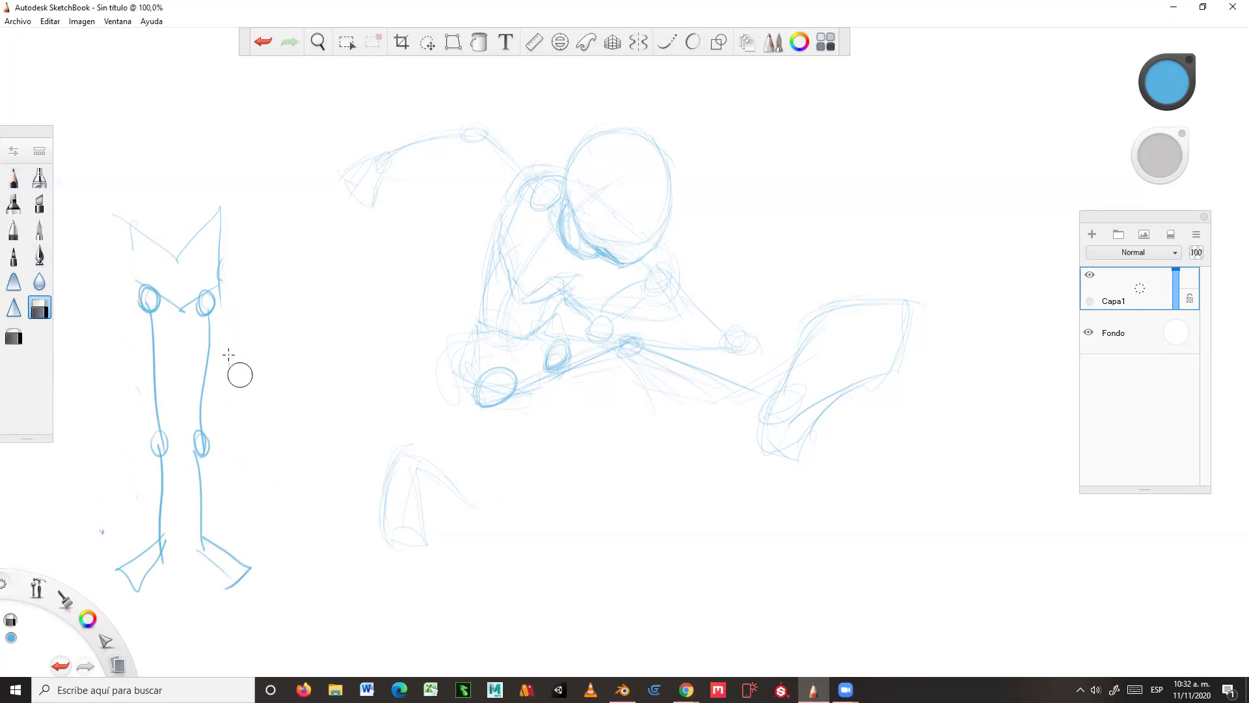
{"action": "mouse_move", "coordinate": [163, 244]}
{"action": "left_mouse_down"}
{"action": "mouse_move", "coordinate": [153, 303]}
{"action": "mouse_move", "coordinate": [166, 322]}
{"action": "mouse_move", "coordinate": [195, 283]}
{"action": "mouse_move", "coordinate": [208, 296]}
{"action": "mouse_move", "coordinate": [154, 397]}
{"action": "left_mouse_up"}
{"action": "mouse_move", "coordinate": [205, 363]}
{"action": "left_mouse_down"}
{"action": "mouse_move", "coordinate": [159, 432]}
{"action": "mouse_move", "coordinate": [161, 520]}
{"action": "mouse_move", "coordinate": [130, 589]}
{"action": "mouse_move", "coordinate": [163, 535]}
{"action": "mouse_move", "coordinate": [202, 531]}
{"action": "mouse_move", "coordinate": [240, 572]}
{"action": "mouse_move", "coordinate": [231, 586]}
{"action": "left_mouse_up"}
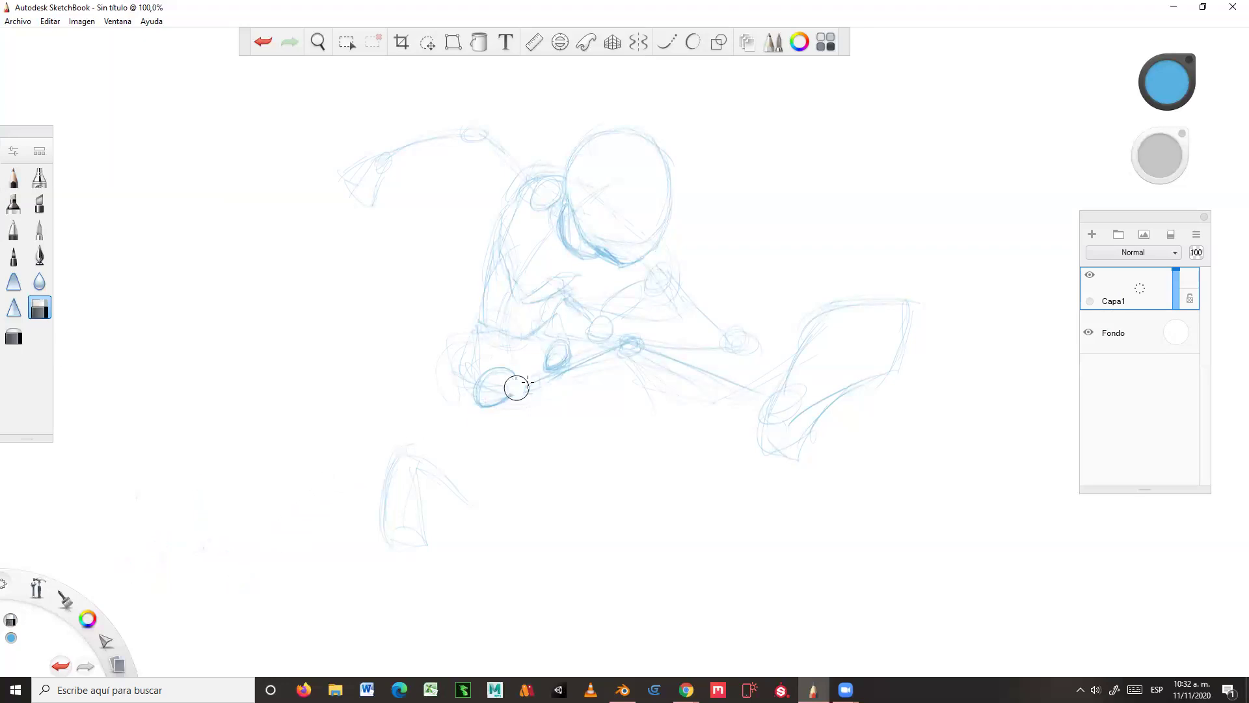
Step: Redraw the rear leg in pencil with a thigh line, knee circle, folded shin, ankle circle and angular foot
{"action": "left_click", "coordinate": [14, 177]}
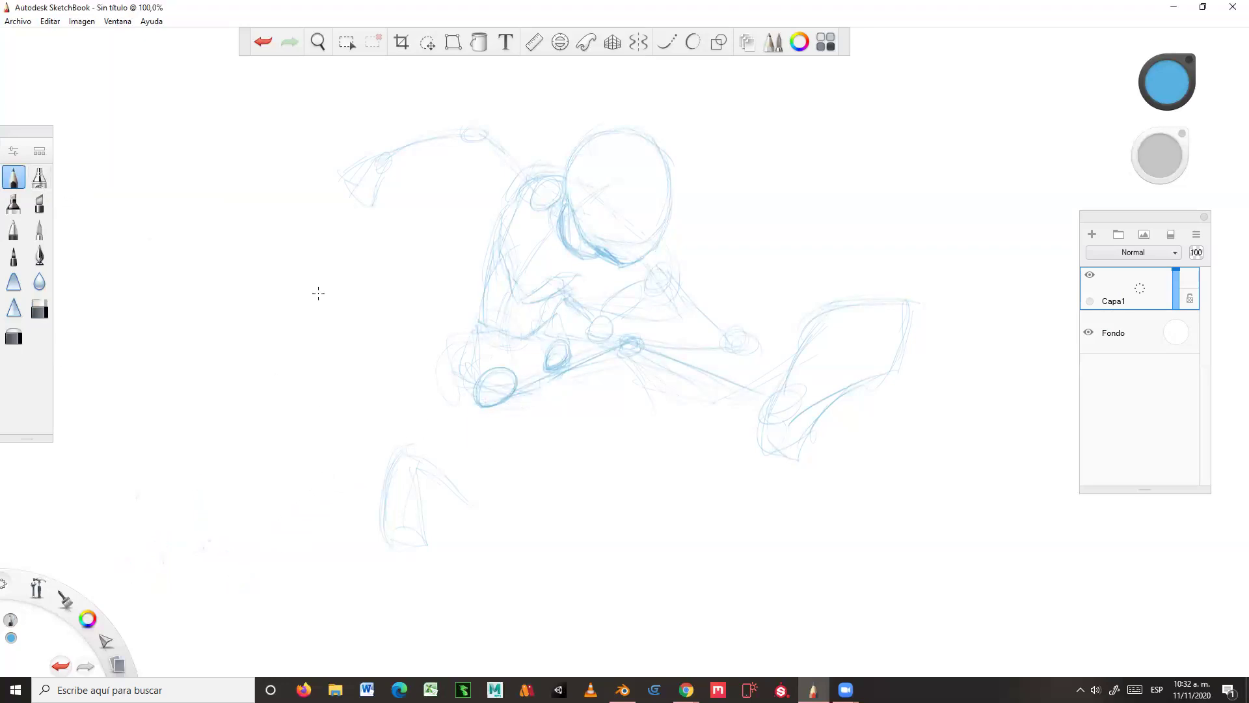
{"action": "left_click_drag", "start_coordinate": [554, 386], "coordinate": [536, 443]}
{"action": "mouse_move", "coordinate": [557, 383]}
{"action": "left_mouse_down"}
{"action": "mouse_move", "coordinate": [540, 453]}
{"action": "mouse_move", "coordinate": [563, 399]}
{"action": "mouse_move", "coordinate": [554, 380]}
{"action": "mouse_move", "coordinate": [546, 481]}
{"action": "mouse_move", "coordinate": [543, 460]}
{"action": "mouse_move", "coordinate": [538, 488]}
{"action": "mouse_move", "coordinate": [486, 456]}
{"action": "mouse_move", "coordinate": [552, 473]}
{"action": "mouse_move", "coordinate": [538, 498]}
{"action": "mouse_move", "coordinate": [497, 454]}
{"action": "mouse_move", "coordinate": [471, 472]}
{"action": "mouse_move", "coordinate": [502, 441]}
{"action": "mouse_move", "coordinate": [478, 437]}
{"action": "mouse_move", "coordinate": [503, 461]}
{"action": "mouse_move", "coordinate": [502, 509]}
{"action": "left_mouse_up"}
{"action": "left_click_drag", "start_coordinate": [467, 457], "coordinate": [454, 469]}
{"action": "mouse_move", "coordinate": [494, 432]}
{"action": "left_mouse_down"}
{"action": "mouse_move", "coordinate": [477, 494]}
{"action": "mouse_move", "coordinate": [468, 490]}
{"action": "left_mouse_up"}
{"action": "mouse_move", "coordinate": [462, 494]}
{"action": "left_mouse_down"}
{"action": "mouse_move", "coordinate": [450, 509]}
{"action": "mouse_move", "coordinate": [466, 530]}
{"action": "left_mouse_up"}
{"action": "left_click_drag", "start_coordinate": [502, 475], "coordinate": [501, 550]}
{"action": "mouse_move", "coordinate": [453, 545]}
{"action": "left_mouse_down"}
{"action": "mouse_move", "coordinate": [499, 543]}
{"action": "mouse_move", "coordinate": [451, 542]}
{"action": "left_mouse_up"}
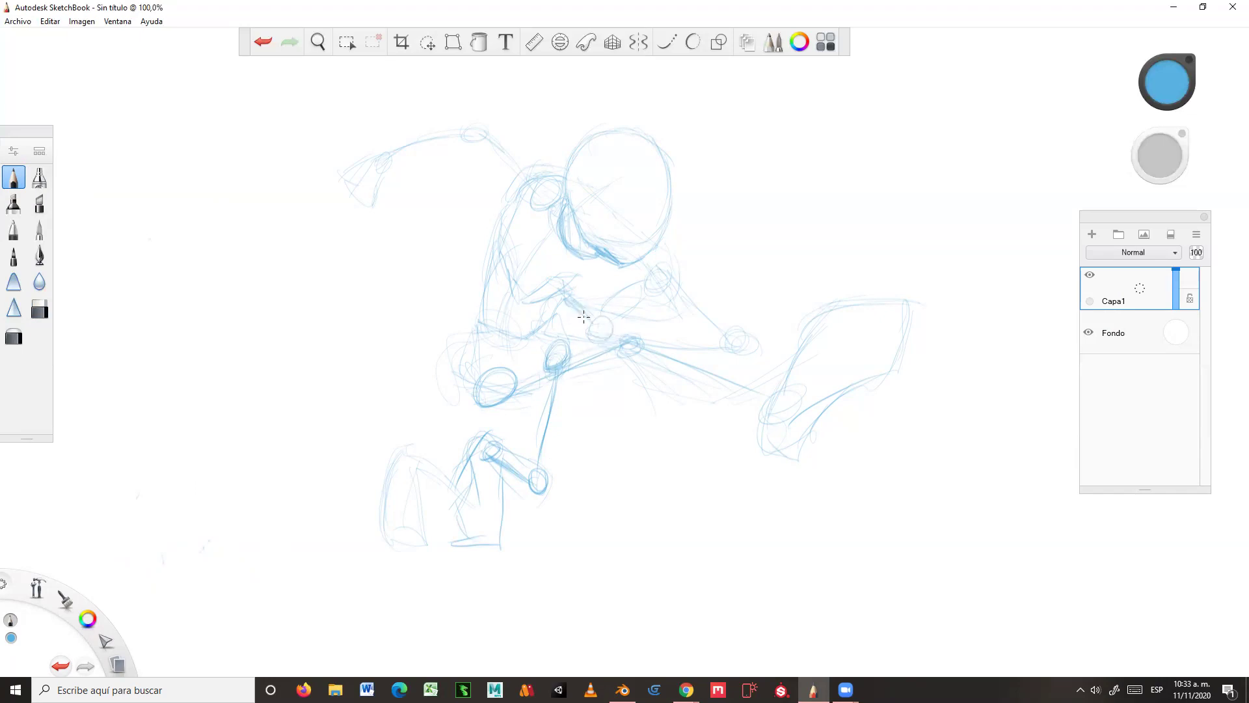
Step: Darken the front arm, hand and front thigh construction lines, and strengthen the lower back contour and rear upper arm
{"action": "mouse_move", "coordinate": [606, 339]}
{"action": "left_mouse_down"}
{"action": "mouse_move", "coordinate": [594, 326]}
{"action": "mouse_move", "coordinate": [715, 341]}
{"action": "left_mouse_up"}
{"action": "left_click_drag", "start_coordinate": [655, 269], "coordinate": [719, 335]}
{"action": "mouse_move", "coordinate": [585, 311]}
{"action": "left_mouse_down"}
{"action": "mouse_move", "coordinate": [567, 294]}
{"action": "mouse_move", "coordinate": [535, 329]}
{"action": "left_mouse_up"}
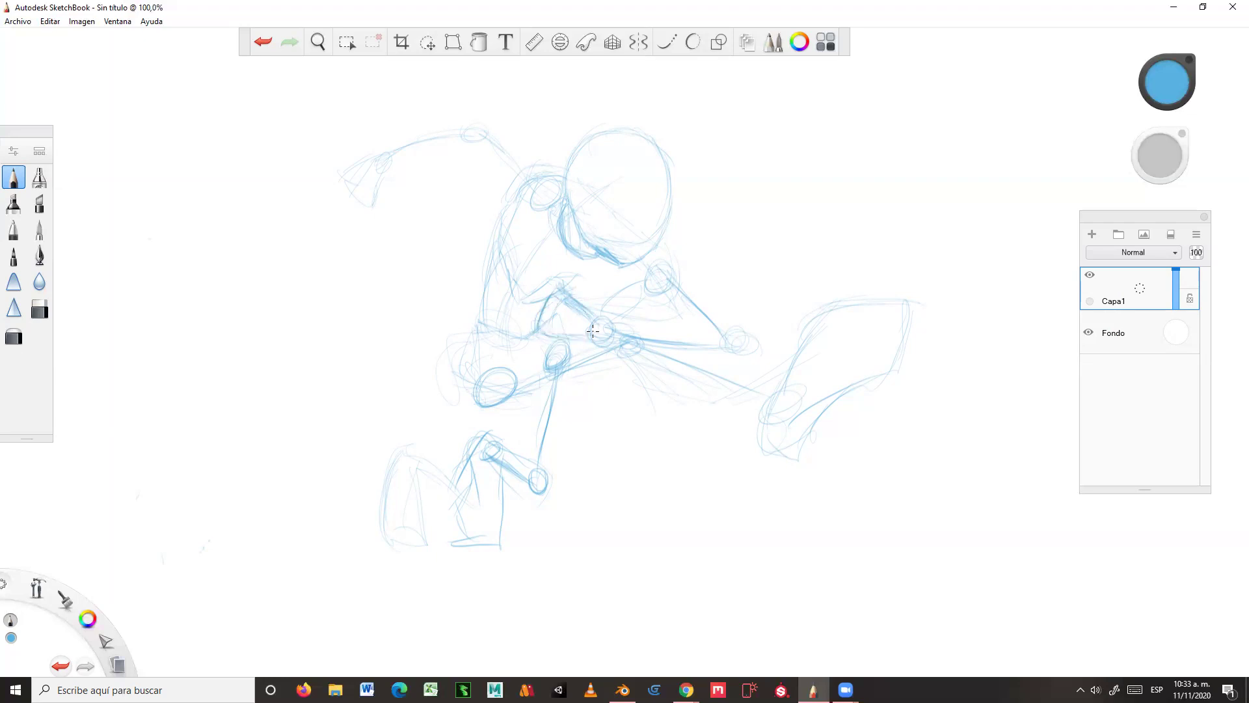
{"action": "left_click_drag", "start_coordinate": [493, 393], "coordinate": [621, 348]}
{"action": "left_click_drag", "start_coordinate": [469, 383], "coordinate": [459, 370]}
{"action": "left_click_drag", "start_coordinate": [467, 308], "coordinate": [460, 333]}
{"action": "mouse_move", "coordinate": [533, 175]}
{"action": "left_mouse_down"}
{"action": "mouse_move", "coordinate": [521, 188]}
{"action": "mouse_move", "coordinate": [503, 156]}
{"action": "left_mouse_up"}
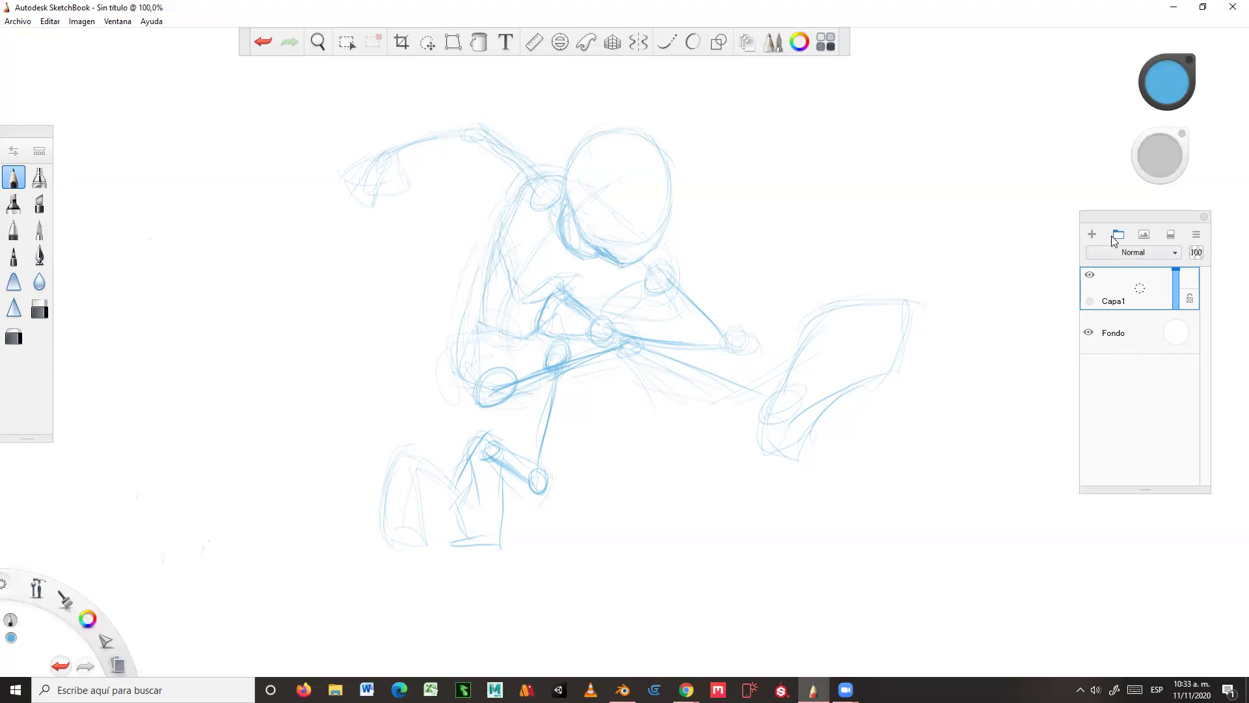
Step: Add a new layer above the sketch and set the drawing colour to green
{"action": "left_click", "coordinate": [1092, 234]}
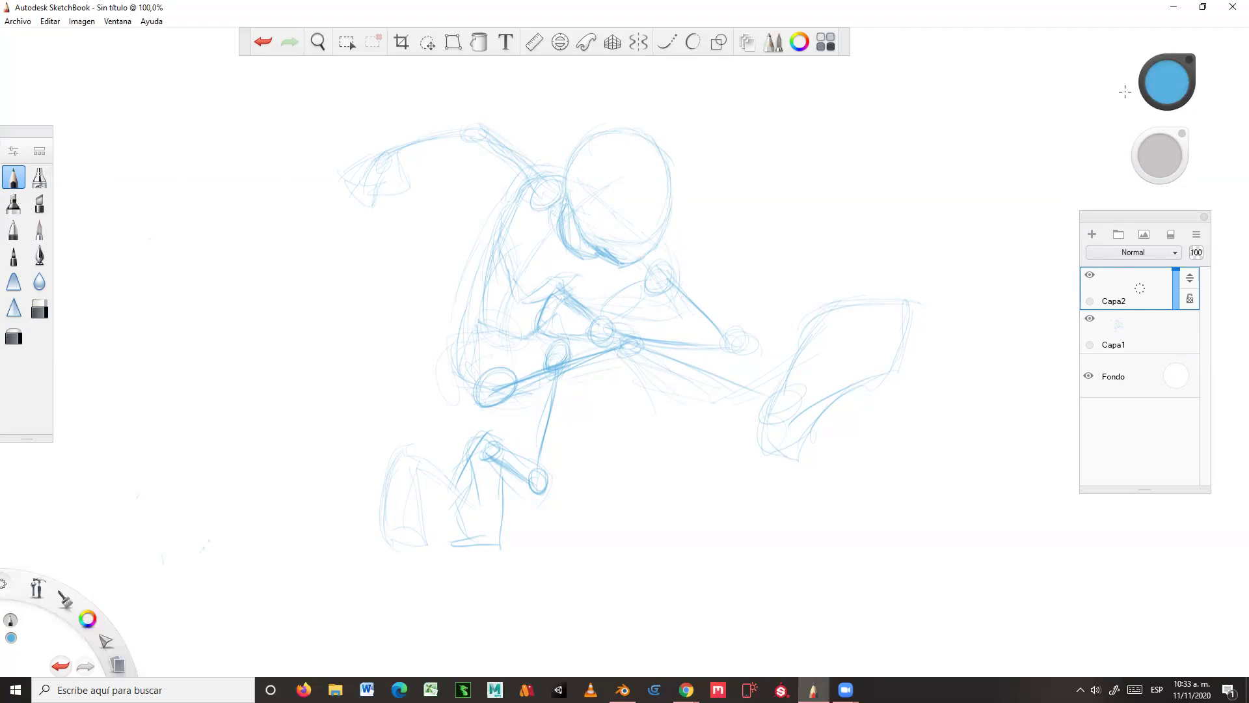
{"action": "left_click_drag", "start_coordinate": [1183, 63], "coordinate": [883, 106]}
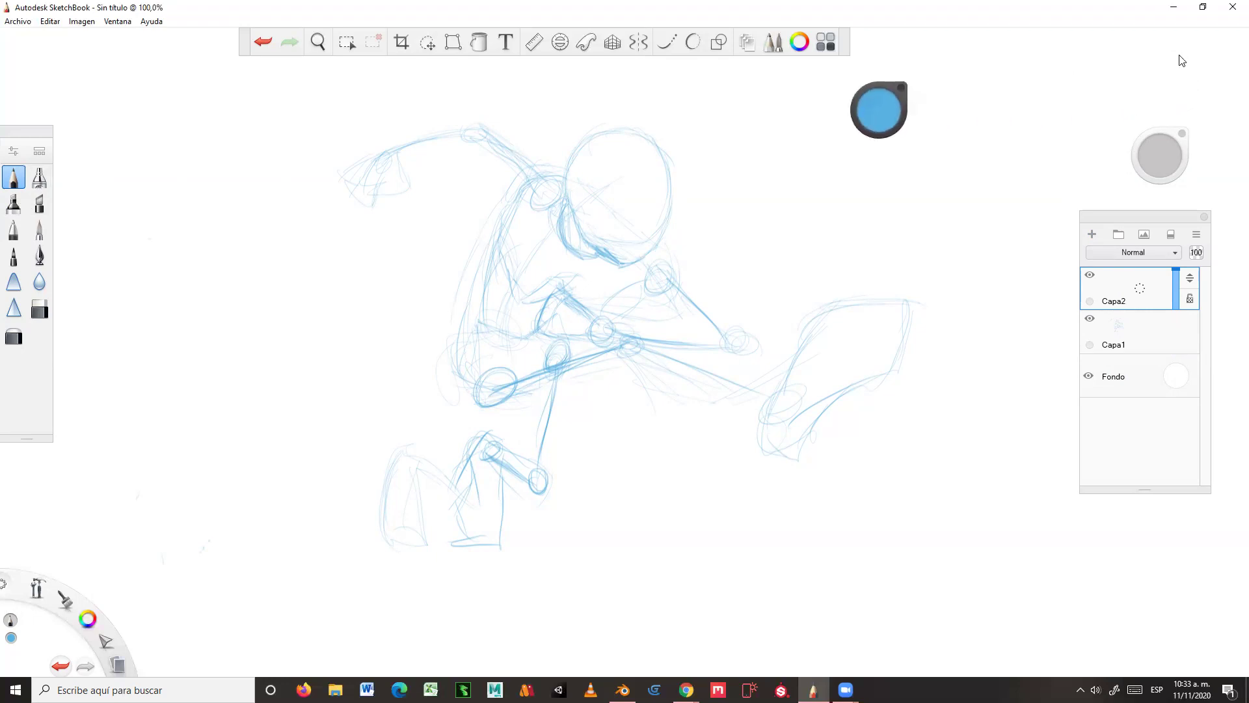
{"action": "left_click", "coordinate": [881, 105]}
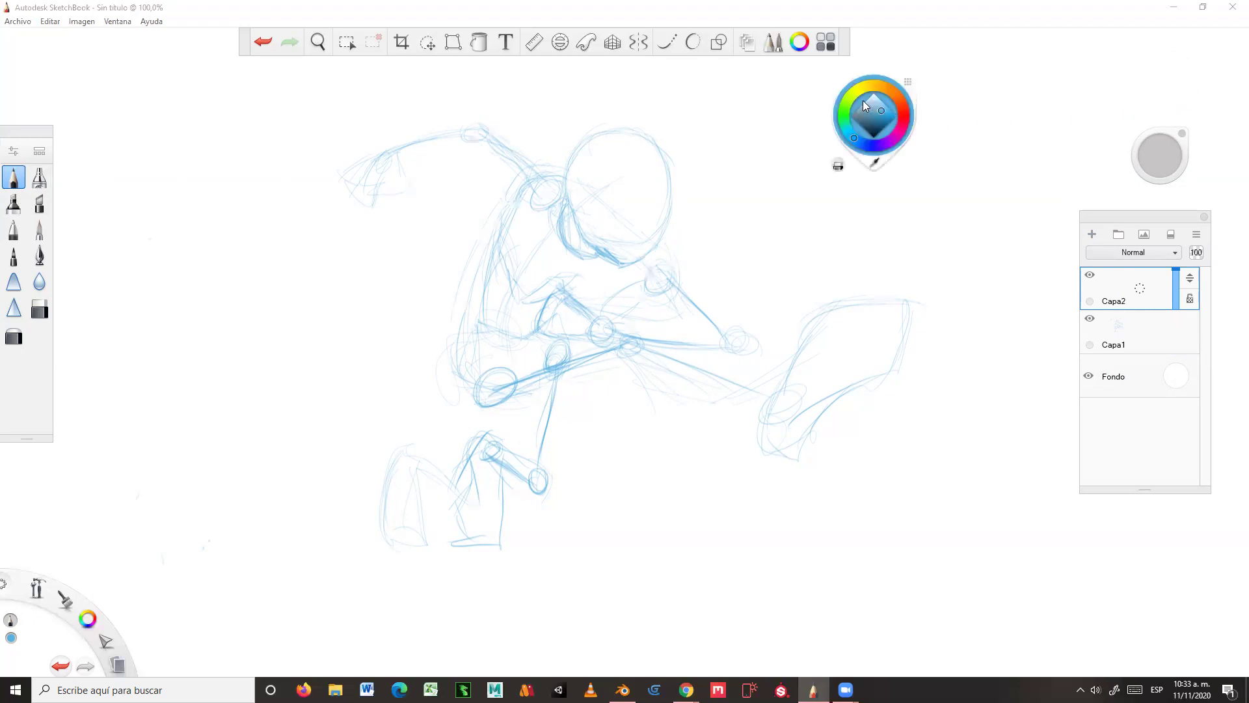
{"action": "left_click", "coordinate": [847, 111]}
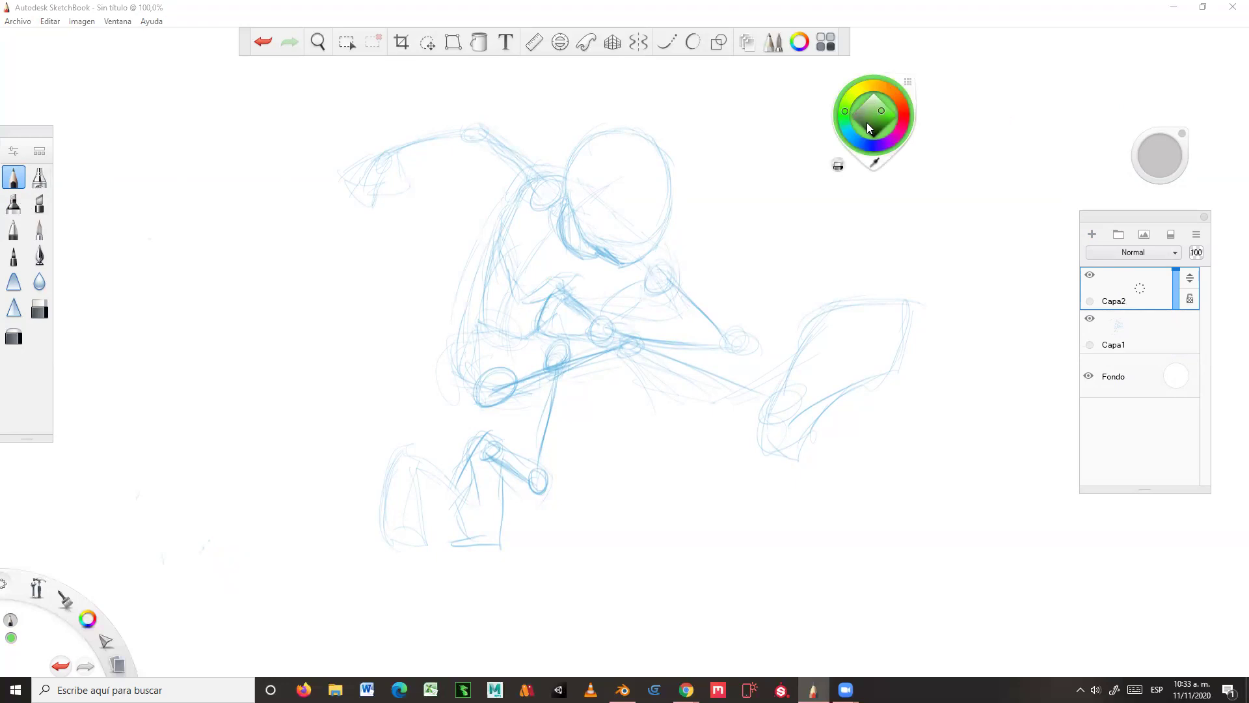
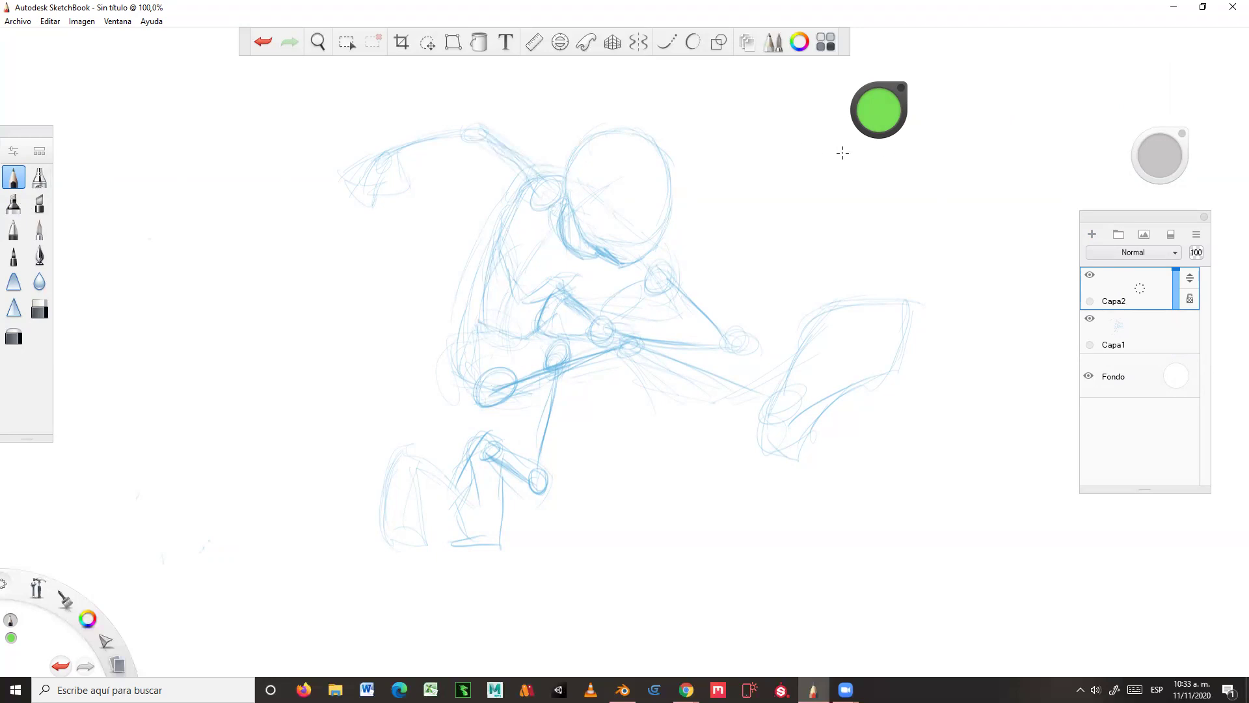
Step: Return to layer Capa1 with light blue and draw curved facial guidelines for the eyes, nose and mouth across the head
{"action": "left_click", "coordinate": [1146, 339]}
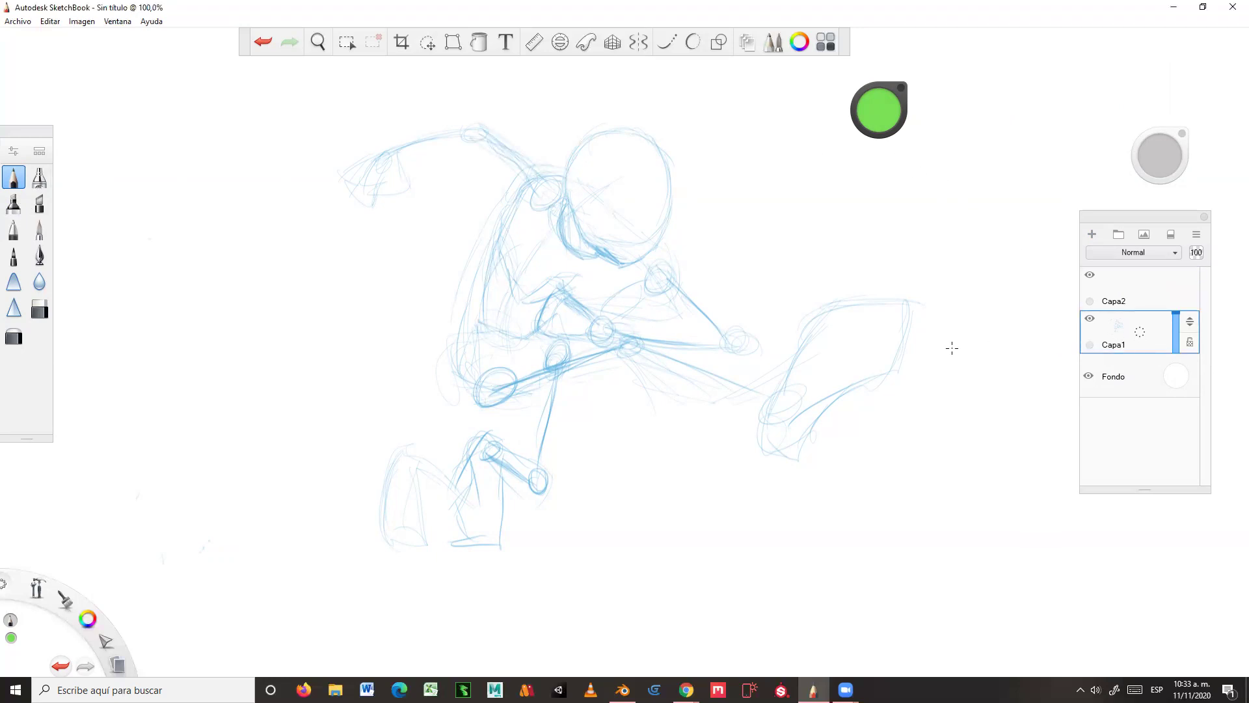
{"action": "left_click", "coordinate": [885, 108]}
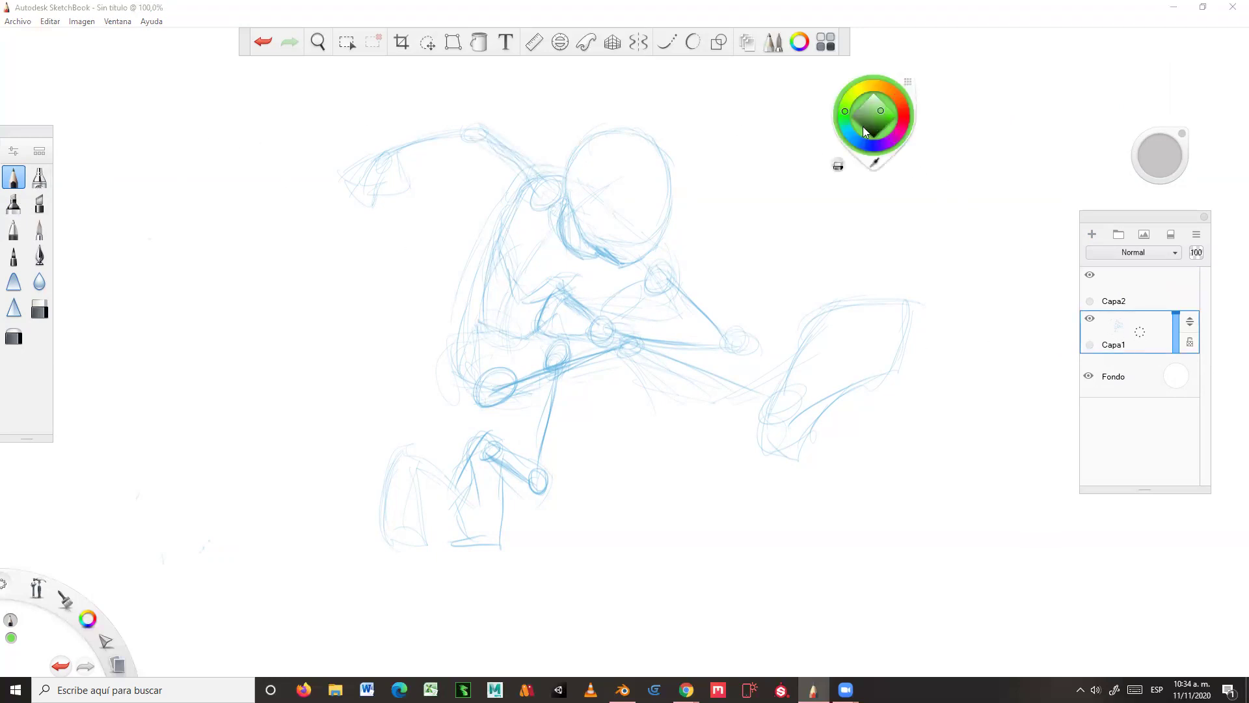
{"action": "left_click", "coordinate": [855, 138]}
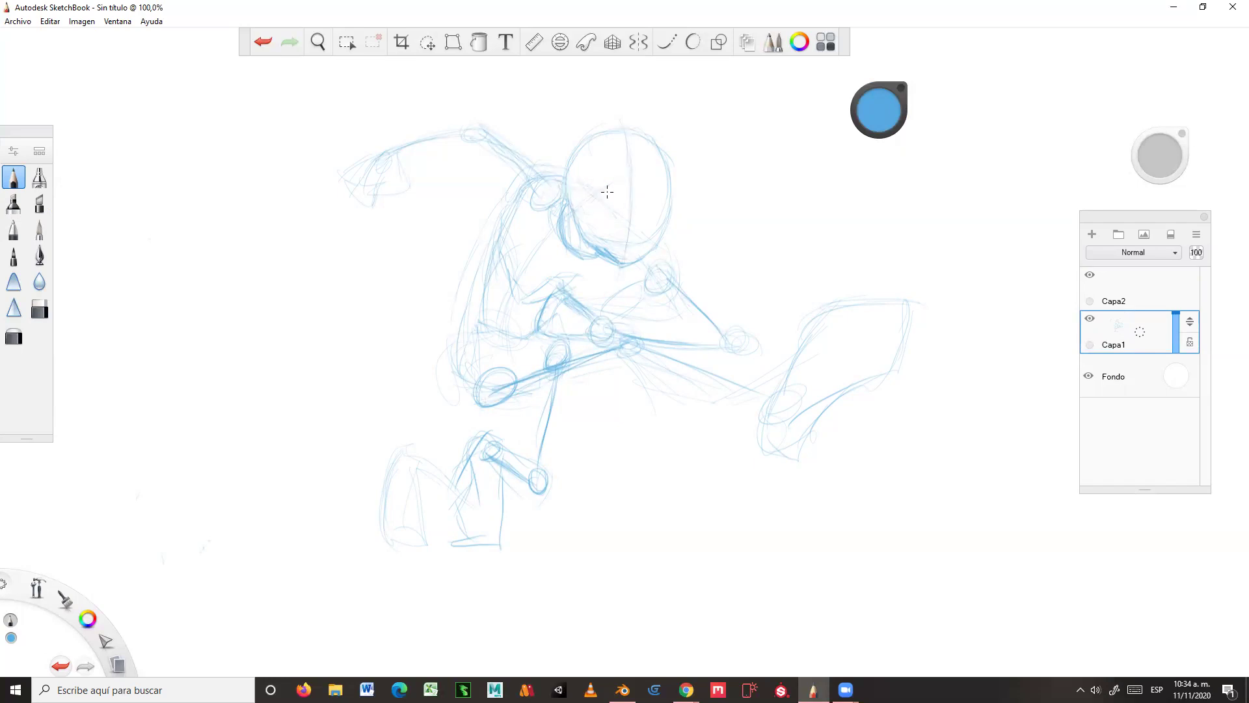
{"action": "left_click_drag", "start_coordinate": [692, 182], "coordinate": [618, 200]}
{"action": "left_click_drag", "start_coordinate": [609, 224], "coordinate": [665, 220]}
{"action": "left_click_drag", "start_coordinate": [593, 245], "coordinate": [630, 241]}
Step: Lock the sketch layer Capa1 and make layer Capa2 active
{"action": "left_click", "coordinate": [1135, 300]}
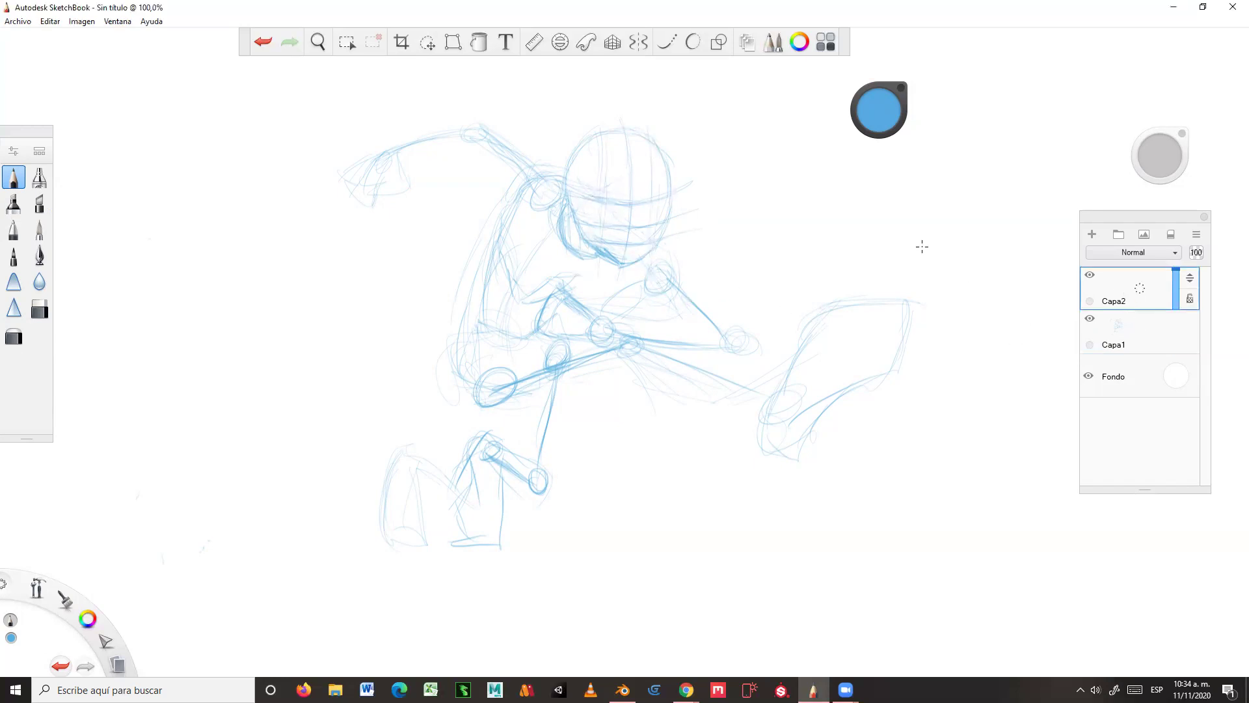
{"action": "left_click", "coordinate": [1150, 337]}
{"action": "left_click", "coordinate": [1190, 343]}
{"action": "left_click", "coordinate": [1158, 290]}
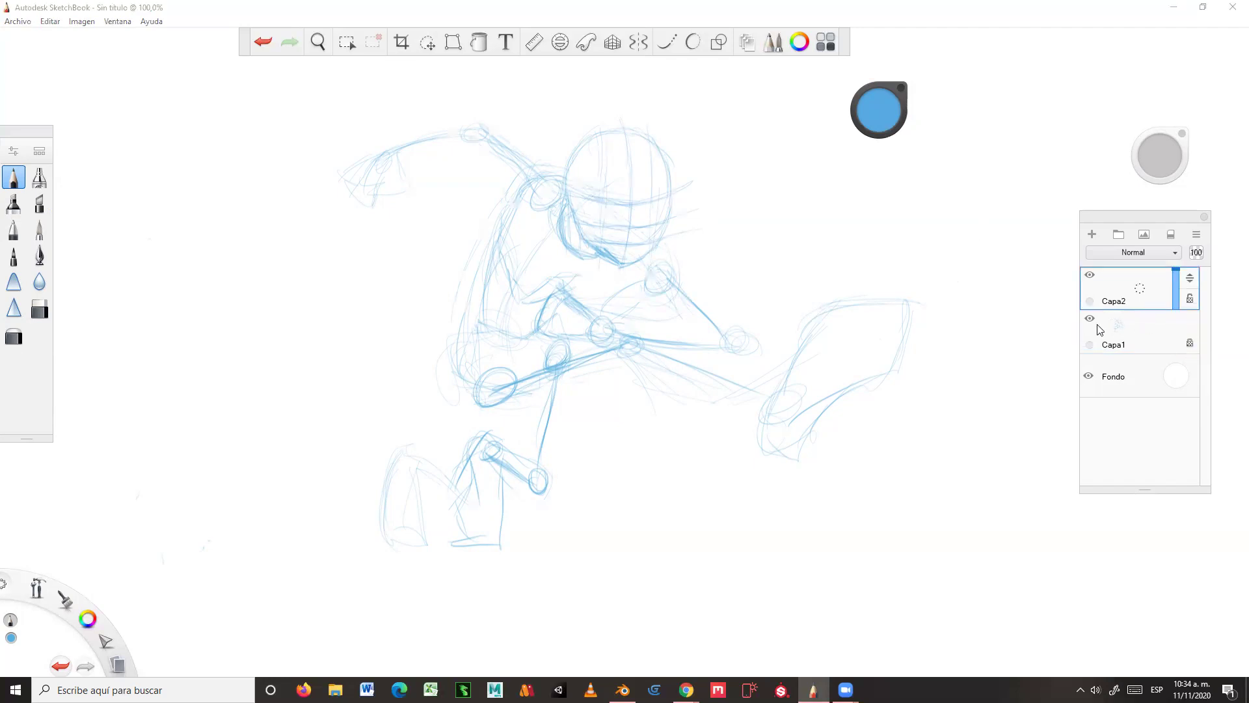
Step: Set the drawing colour to a darker, more saturated green
{"action": "left_click", "coordinate": [888, 123]}
{"action": "left_click", "coordinate": [839, 108]}
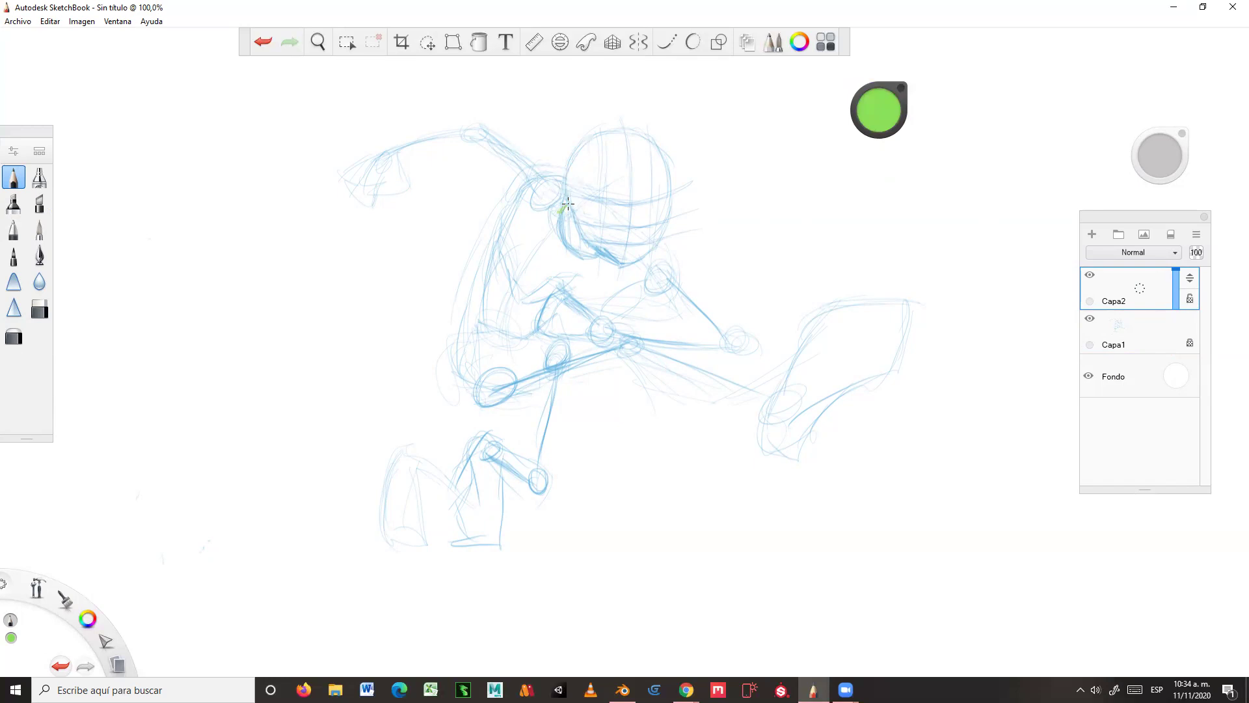
{"action": "left_click", "coordinate": [878, 114]}
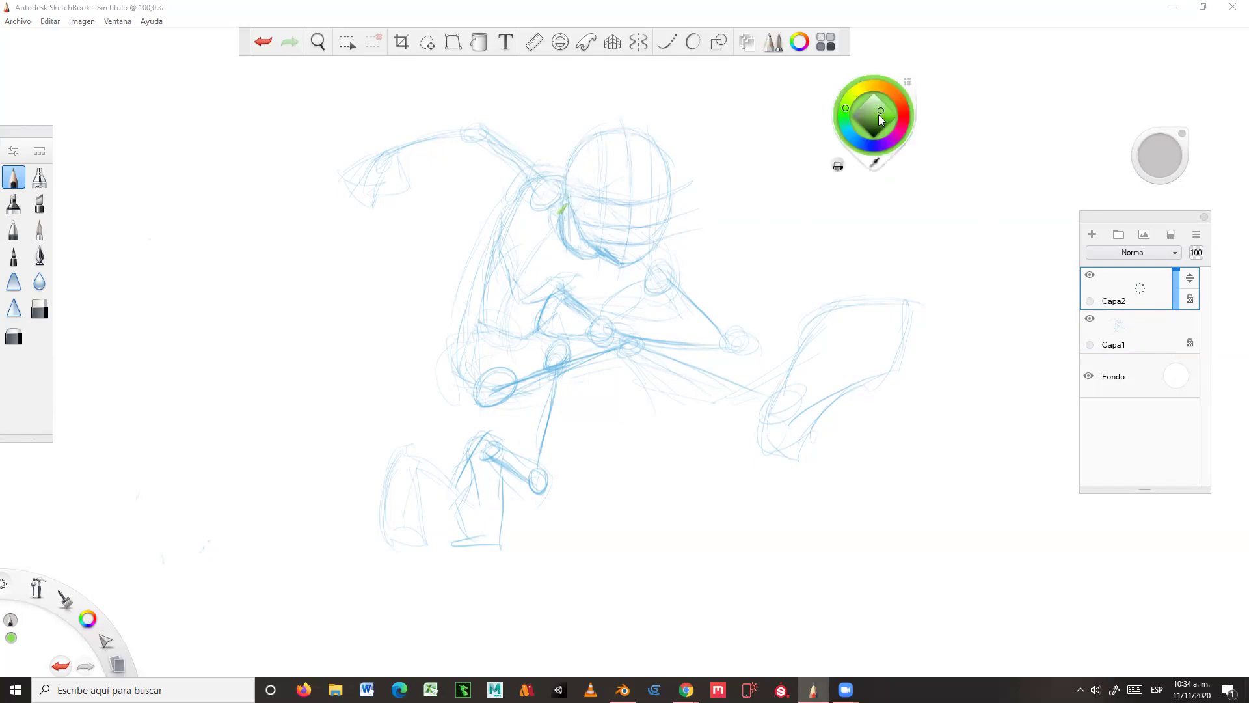
{"action": "left_click", "coordinate": [883, 118]}
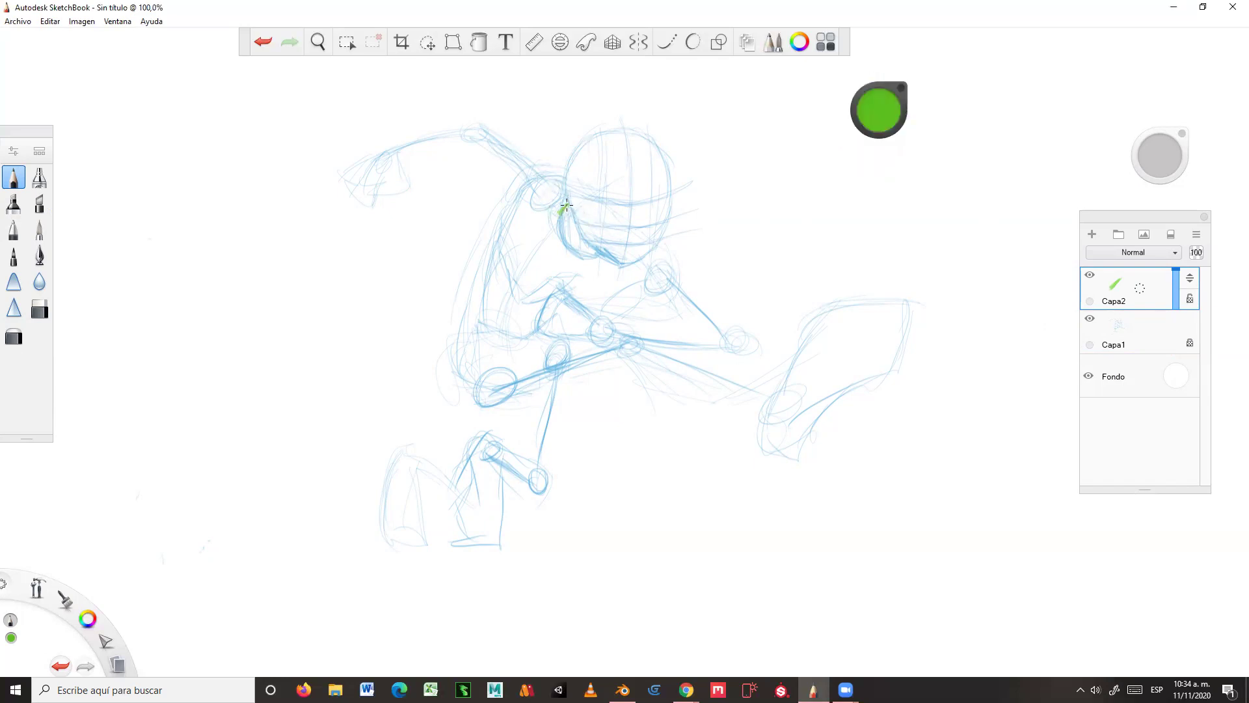
Step: Trace the ear, neck, jaw and skull outline of the head in green on Capa2
{"action": "mouse_move", "coordinate": [565, 204]}
{"action": "left_mouse_down"}
{"action": "mouse_move", "coordinate": [581, 256]}
{"action": "mouse_move", "coordinate": [594, 250]}
{"action": "mouse_move", "coordinate": [569, 248]}
{"action": "mouse_move", "coordinate": [563, 207]}
{"action": "mouse_move", "coordinate": [575, 200]}
{"action": "mouse_move", "coordinate": [584, 240]}
{"action": "mouse_move", "coordinate": [618, 264]}
{"action": "mouse_move", "coordinate": [638, 261]}
{"action": "mouse_move", "coordinate": [612, 263]}
{"action": "left_mouse_up"}
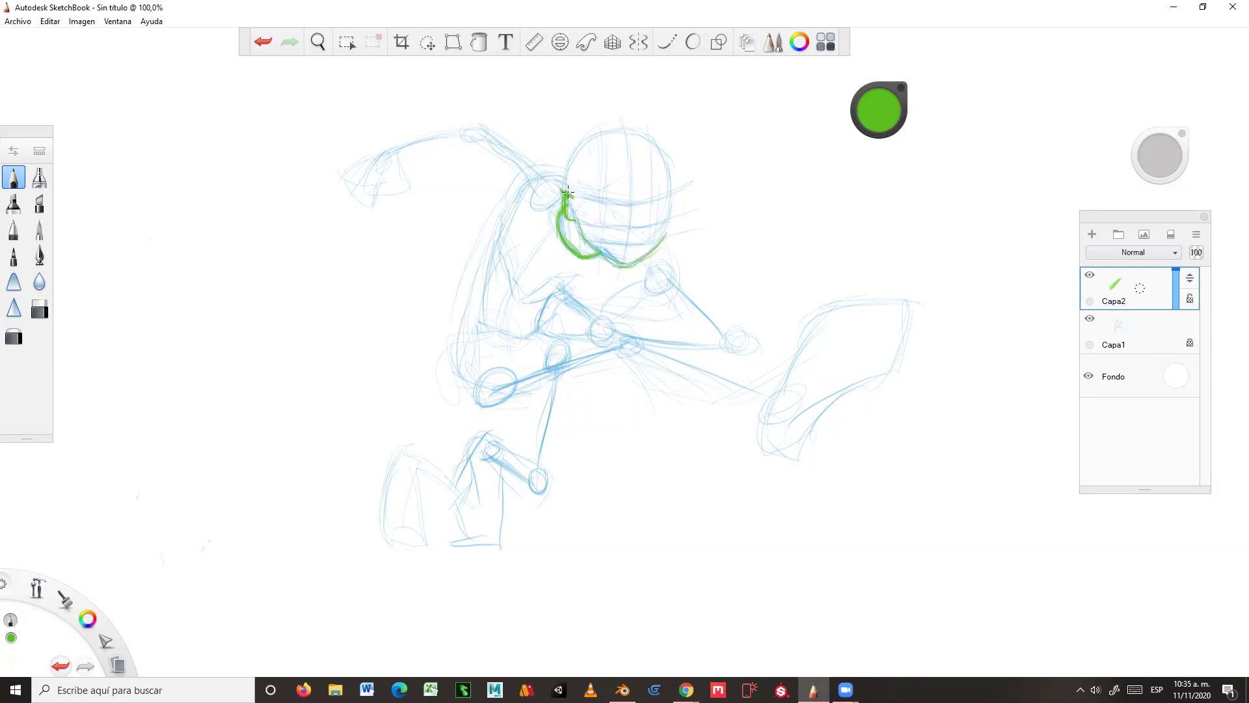
{"action": "mouse_move", "coordinate": [566, 183]}
{"action": "left_mouse_down"}
{"action": "mouse_move", "coordinate": [598, 141]}
{"action": "mouse_move", "coordinate": [568, 168]}
{"action": "mouse_move", "coordinate": [578, 149]}
{"action": "mouse_move", "coordinate": [629, 131]}
{"action": "mouse_move", "coordinate": [594, 136]}
{"action": "mouse_move", "coordinate": [648, 136]}
{"action": "mouse_move", "coordinate": [625, 131]}
{"action": "mouse_move", "coordinate": [661, 152]}
{"action": "mouse_move", "coordinate": [670, 185]}
{"action": "mouse_move", "coordinate": [665, 153]}
{"action": "mouse_move", "coordinate": [661, 239]}
{"action": "left_mouse_up"}
Step: Draw an angry face in green with slanted eyebrows, narrow eyes, a nose and an open snarling mouth
{"action": "mouse_move", "coordinate": [588, 195]}
{"action": "left_mouse_down"}
{"action": "mouse_move", "coordinate": [612, 199]}
{"action": "mouse_move", "coordinate": [587, 196]}
{"action": "left_mouse_up"}
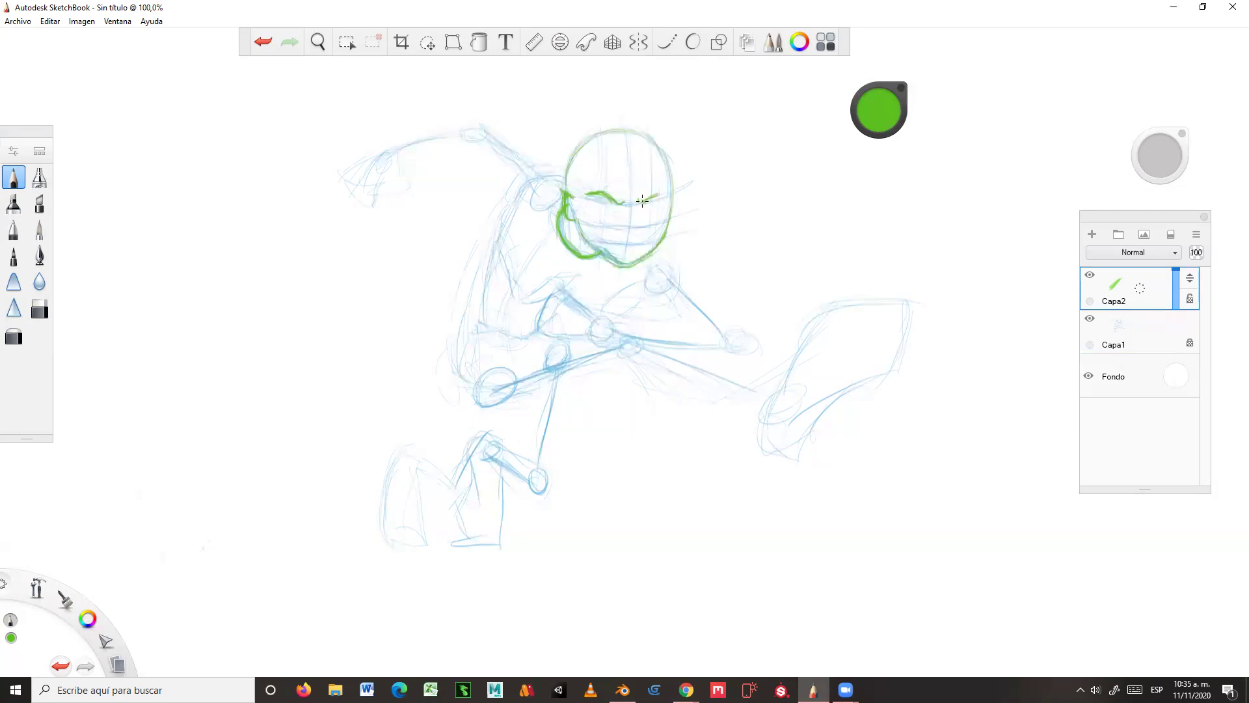
{"action": "mouse_move", "coordinate": [642, 200]}
{"action": "left_mouse_down"}
{"action": "mouse_move", "coordinate": [667, 194]}
{"action": "mouse_move", "coordinate": [603, 205]}
{"action": "left_mouse_up"}
{"action": "left_click_drag", "start_coordinate": [646, 204], "coordinate": [659, 206]}
{"action": "left_click_drag", "start_coordinate": [624, 227], "coordinate": [640, 235]}
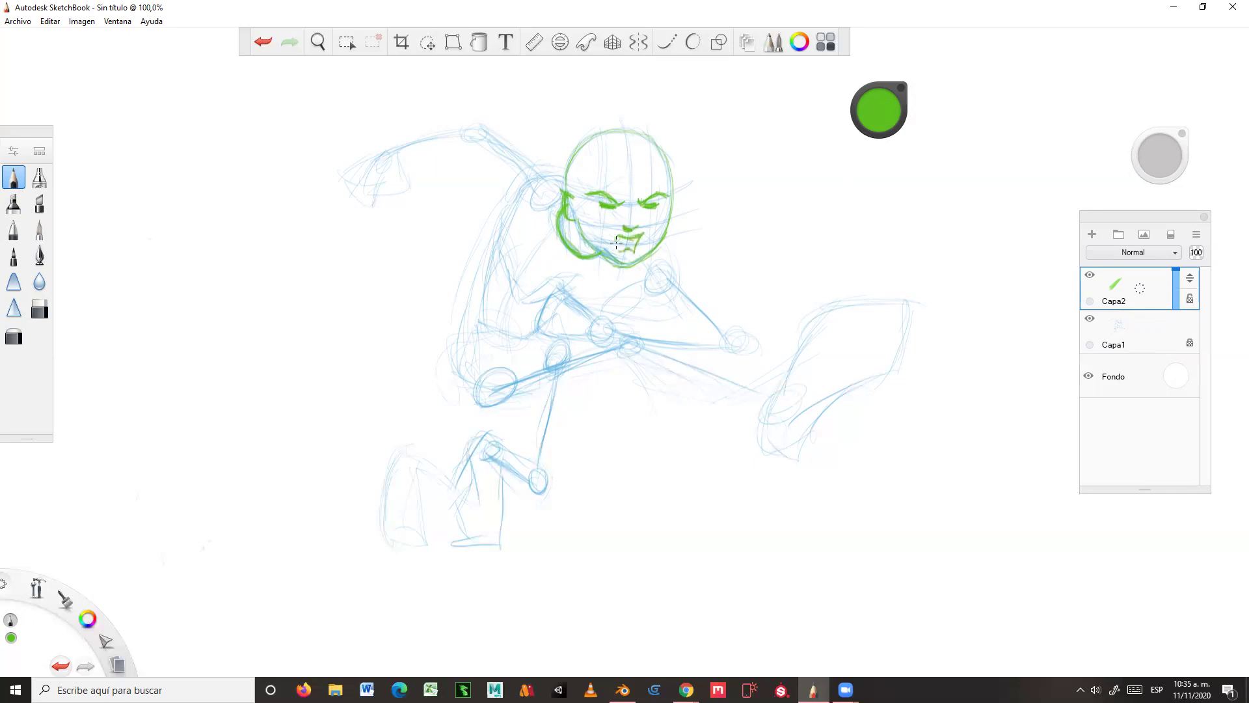
{"action": "left_click_drag", "start_coordinate": [618, 243], "coordinate": [643, 244]}
{"action": "left_click_drag", "start_coordinate": [591, 136], "coordinate": [578, 150]}
Step: Outline the rear shoulder's short sleeve and the upper back contour in green
{"action": "left_click_drag", "start_coordinate": [505, 176], "coordinate": [540, 153]}
{"action": "left_click_drag", "start_coordinate": [507, 166], "coordinate": [516, 193]}
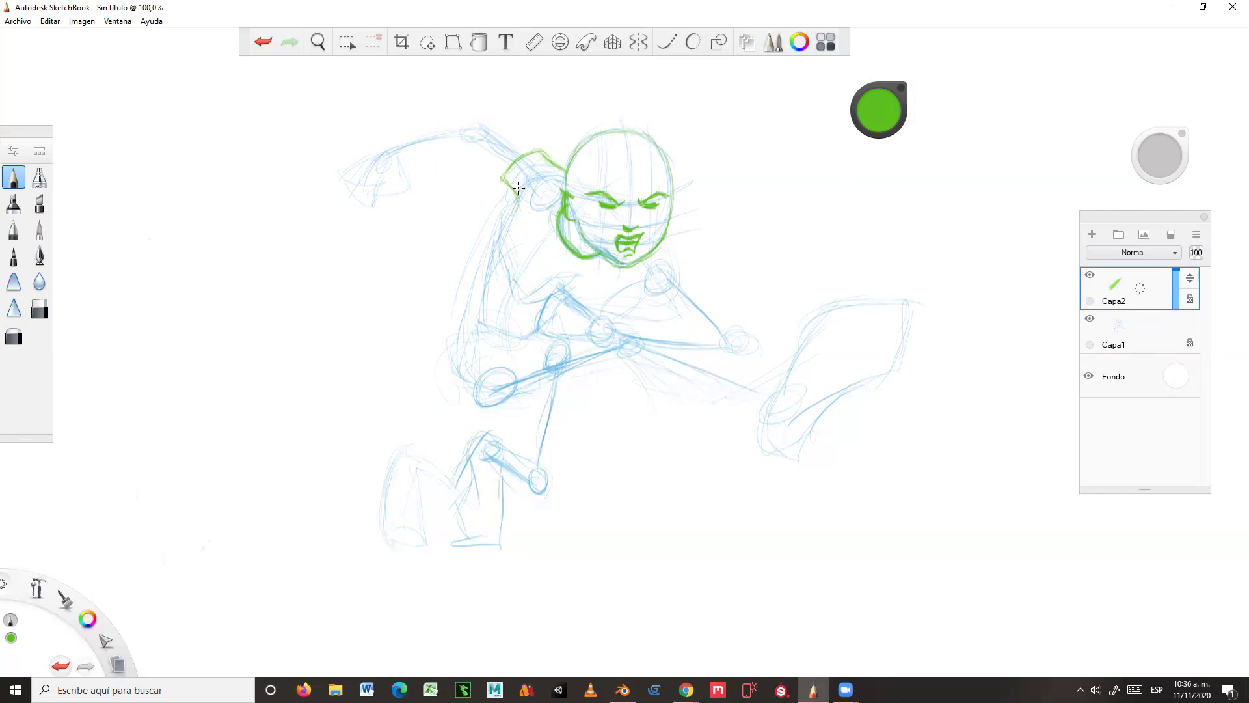
{"action": "mouse_move", "coordinate": [513, 214]}
{"action": "left_mouse_down"}
{"action": "mouse_move", "coordinate": [516, 183]}
{"action": "mouse_move", "coordinate": [489, 259]}
{"action": "left_mouse_up"}
Step: Outline the front sleeve edge, outer upper arm, elbow and both sides of the forearm in green
{"action": "mouse_move", "coordinate": [643, 296]}
{"action": "left_mouse_down"}
{"action": "mouse_move", "coordinate": [675, 273]}
{"action": "mouse_move", "coordinate": [674, 243]}
{"action": "mouse_move", "coordinate": [691, 272]}
{"action": "left_mouse_up"}
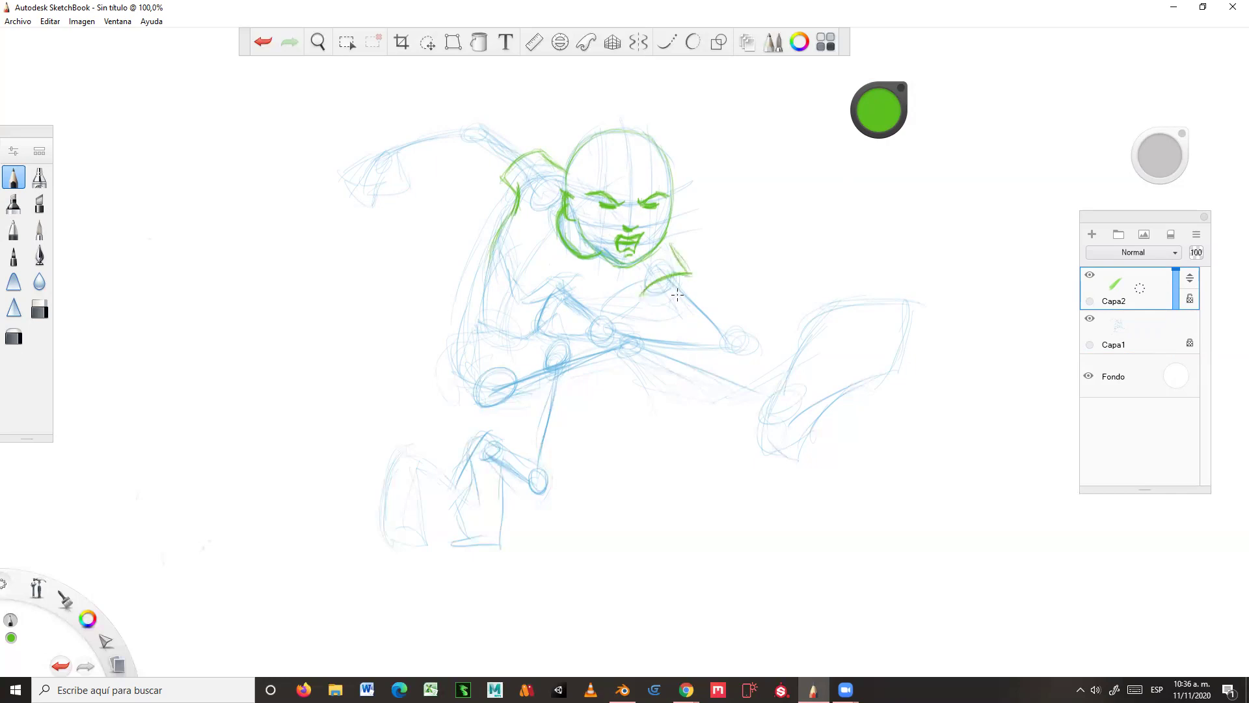
{"action": "mouse_move", "coordinate": [687, 272]}
{"action": "left_mouse_down"}
{"action": "mouse_move", "coordinate": [723, 322]}
{"action": "mouse_move", "coordinate": [693, 327]}
{"action": "mouse_move", "coordinate": [734, 321]}
{"action": "mouse_move", "coordinate": [639, 322]}
{"action": "mouse_move", "coordinate": [672, 331]}
{"action": "mouse_move", "coordinate": [734, 317]}
{"action": "left_mouse_up"}
{"action": "mouse_move", "coordinate": [717, 360]}
{"action": "left_mouse_down"}
{"action": "mouse_move", "coordinate": [755, 336]}
{"action": "mouse_move", "coordinate": [732, 354]}
{"action": "mouse_move", "coordinate": [745, 350]}
{"action": "mouse_move", "coordinate": [695, 352]}
{"action": "mouse_move", "coordinate": [732, 357]}
{"action": "left_mouse_up"}
{"action": "left_click_drag", "start_coordinate": [653, 348], "coordinate": [713, 356]}
{"action": "left_click_drag", "start_coordinate": [622, 325], "coordinate": [602, 305]}
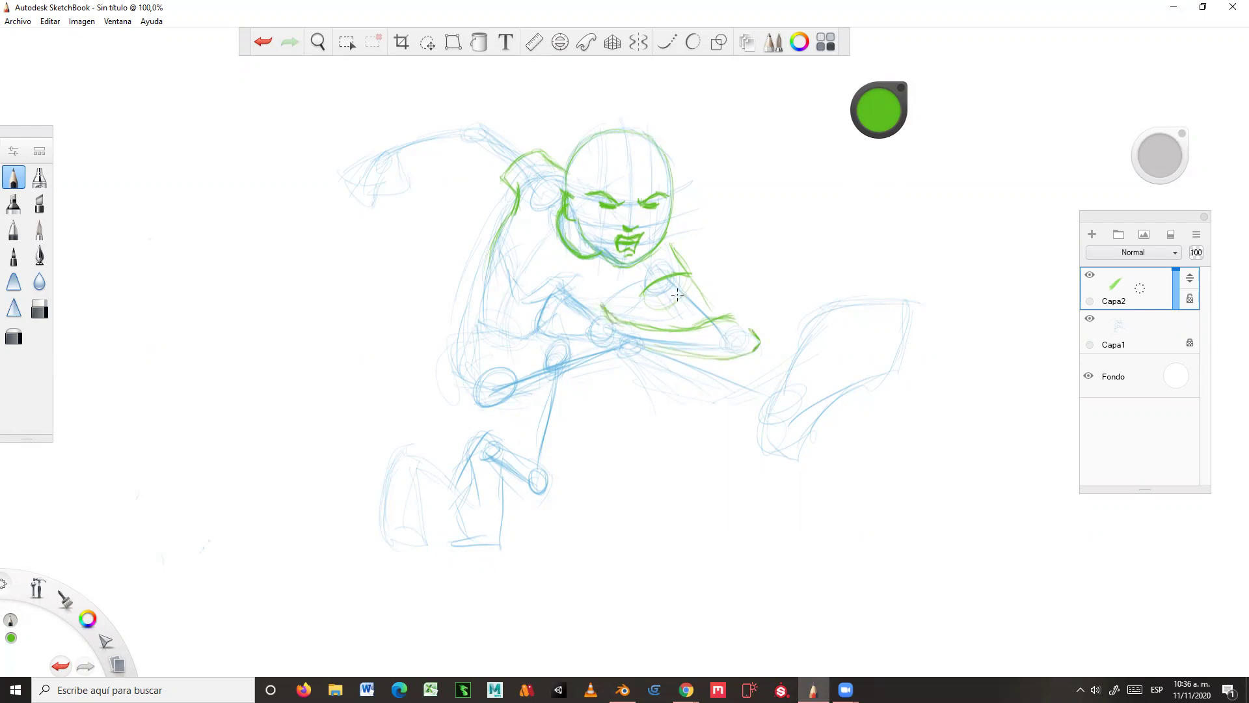
Step: Define the front upper arm's inner contour and reinforce its sleeve, outer edge, elbow and lower forearm line
{"action": "left_click_drag", "start_coordinate": [647, 287], "coordinate": [690, 333]}
{"action": "left_click_drag", "start_coordinate": [698, 272], "coordinate": [741, 324]}
{"action": "left_click_drag", "start_coordinate": [703, 272], "coordinate": [754, 346]}
{"action": "mouse_move", "coordinate": [651, 298]}
{"action": "left_mouse_down"}
{"action": "mouse_move", "coordinate": [703, 268]}
{"action": "mouse_move", "coordinate": [661, 294]}
{"action": "left_mouse_up"}
{"action": "mouse_move", "coordinate": [672, 246]}
{"action": "left_mouse_down"}
{"action": "mouse_move", "coordinate": [692, 284]}
{"action": "mouse_move", "coordinate": [735, 308]}
{"action": "mouse_move", "coordinate": [717, 264]}
{"action": "mouse_move", "coordinate": [699, 271]}
{"action": "mouse_move", "coordinate": [739, 314]}
{"action": "left_mouse_up"}
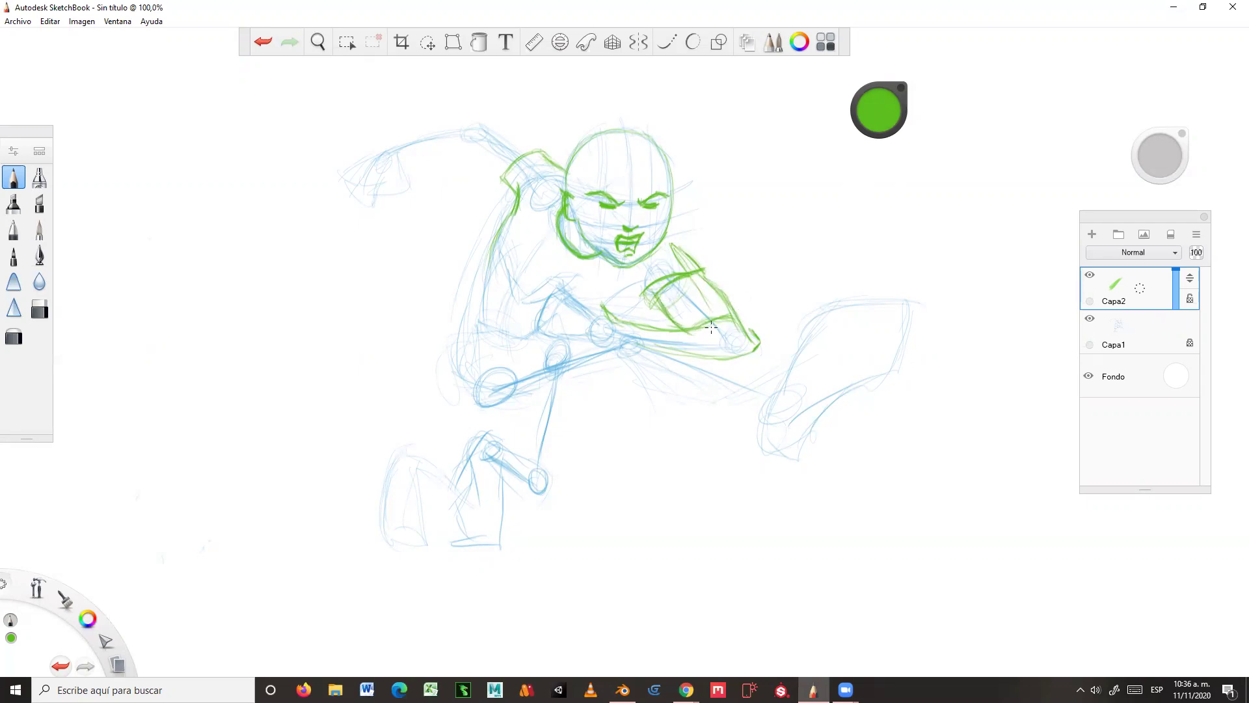
{"action": "mouse_move", "coordinate": [670, 306]}
{"action": "left_mouse_down"}
{"action": "mouse_move", "coordinate": [687, 330]}
{"action": "mouse_move", "coordinate": [729, 319]}
{"action": "mouse_move", "coordinate": [755, 354]}
{"action": "mouse_move", "coordinate": [644, 352]}
{"action": "left_mouse_up"}
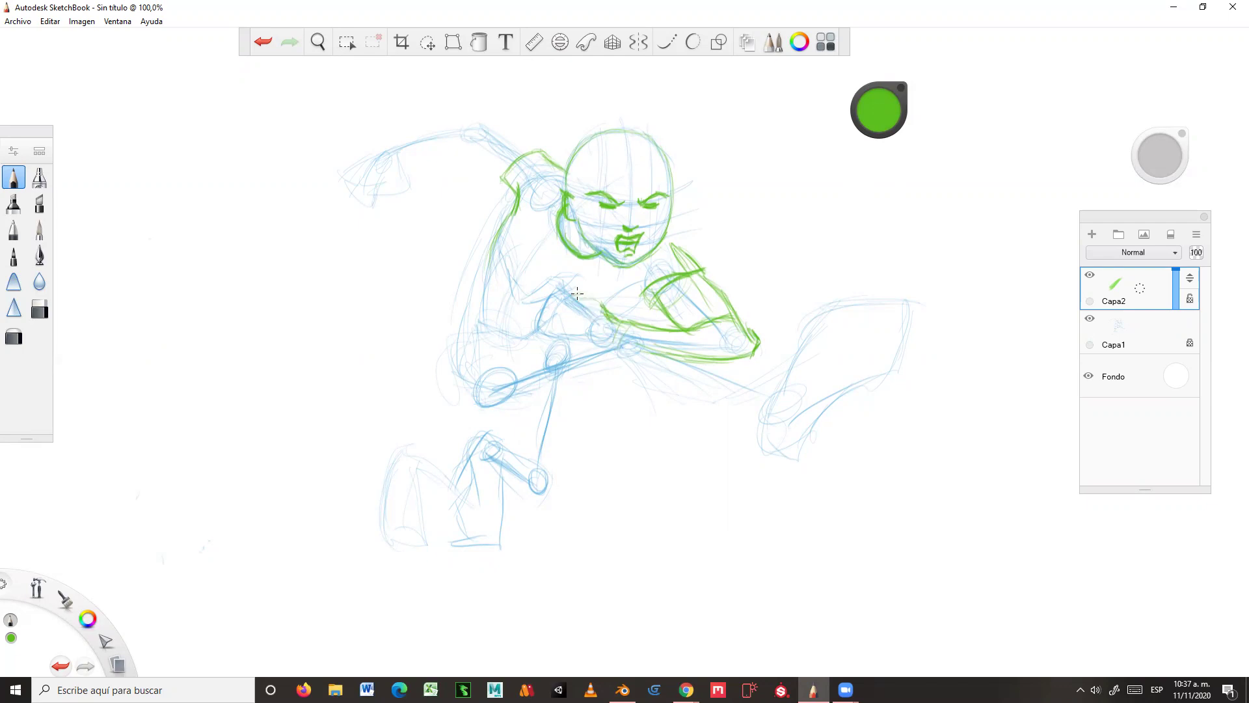
Step: Outline the front fist and the raised rear arm with its sleeve edge, forearm and fist in green
{"action": "mouse_move", "coordinate": [575, 297]}
{"action": "left_mouse_down"}
{"action": "mouse_move", "coordinate": [545, 318]}
{"action": "mouse_move", "coordinate": [561, 339]}
{"action": "mouse_move", "coordinate": [549, 331]}
{"action": "mouse_move", "coordinate": [618, 342]}
{"action": "left_mouse_up"}
{"action": "mouse_move", "coordinate": [508, 165]}
{"action": "left_mouse_down"}
{"action": "mouse_move", "coordinate": [499, 183]}
{"action": "mouse_move", "coordinate": [528, 144]}
{"action": "mouse_move", "coordinate": [562, 170]}
{"action": "left_mouse_up"}
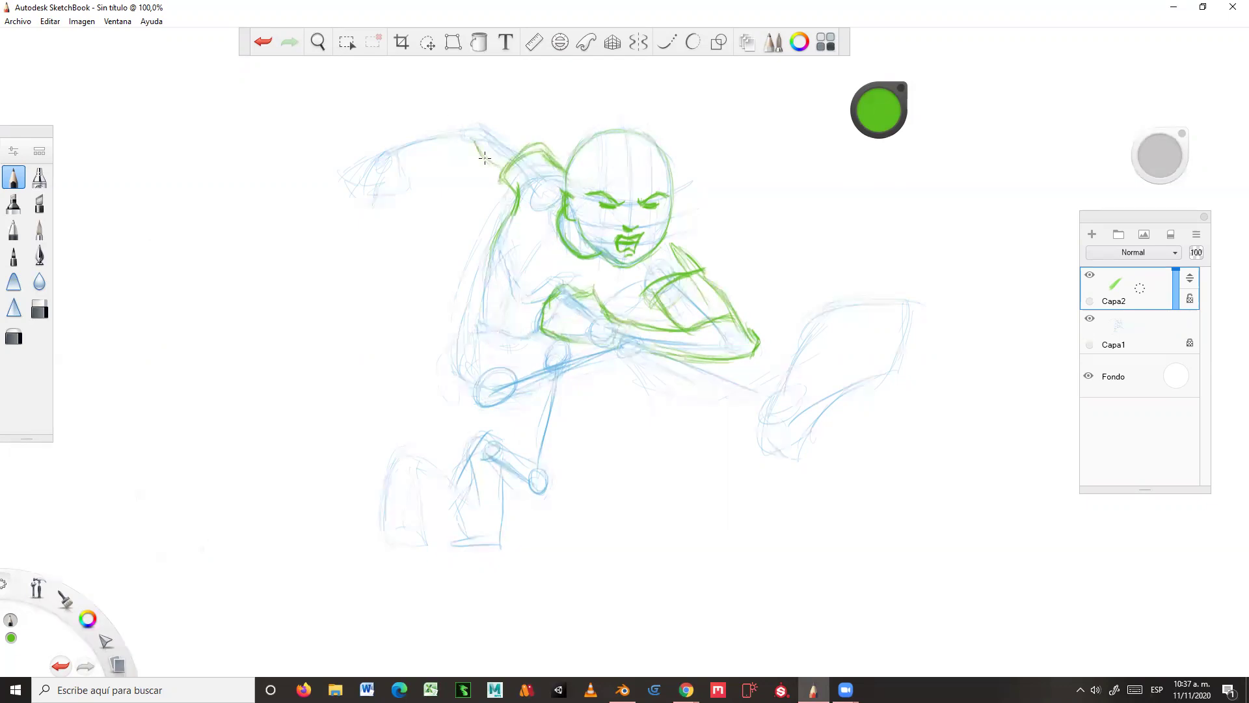
{"action": "mouse_move", "coordinate": [497, 137]}
{"action": "left_mouse_down"}
{"action": "mouse_move", "coordinate": [481, 119]}
{"action": "mouse_move", "coordinate": [520, 134]}
{"action": "mouse_move", "coordinate": [446, 124]}
{"action": "mouse_move", "coordinate": [384, 144]}
{"action": "left_mouse_up"}
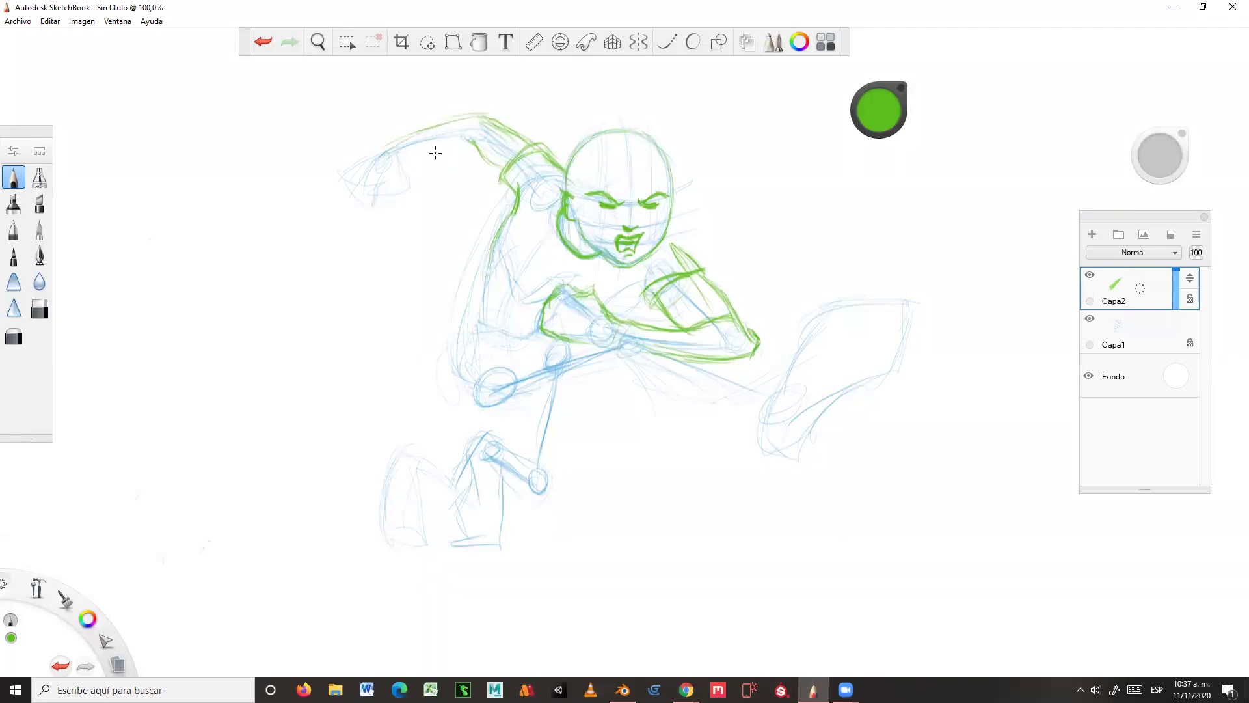
{"action": "mouse_move", "coordinate": [480, 142]}
{"action": "left_mouse_down"}
{"action": "mouse_move", "coordinate": [400, 158]}
{"action": "mouse_move", "coordinate": [380, 197]}
{"action": "left_mouse_up"}
{"action": "left_click_drag", "start_coordinate": [384, 153], "coordinate": [341, 189]}
{"action": "mouse_move", "coordinate": [345, 203]}
{"action": "left_mouse_down"}
{"action": "mouse_move", "coordinate": [347, 181]}
{"action": "mouse_move", "coordinate": [361, 209]}
{"action": "left_mouse_up"}
{"action": "mouse_move", "coordinate": [363, 163]}
{"action": "left_mouse_down"}
{"action": "mouse_move", "coordinate": [361, 207]}
{"action": "mouse_move", "coordinate": [378, 213]}
{"action": "mouse_move", "coordinate": [397, 171]}
{"action": "left_mouse_up"}
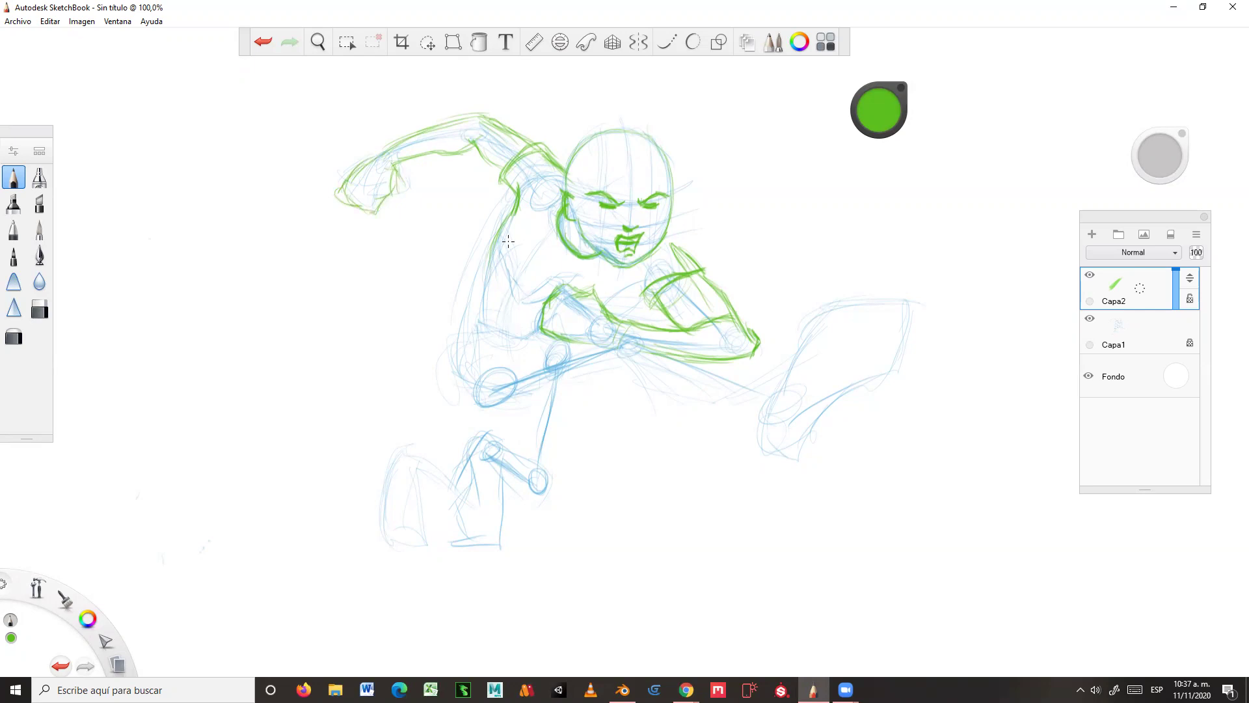
Step: Outline the back down to the waist and the full contour of the bent thigh in green
{"action": "mouse_move", "coordinate": [494, 252]}
{"action": "left_mouse_down"}
{"action": "mouse_move", "coordinate": [476, 296]}
{"action": "mouse_move", "coordinate": [504, 329]}
{"action": "mouse_move", "coordinate": [477, 304]}
{"action": "mouse_move", "coordinate": [476, 334]}
{"action": "mouse_move", "coordinate": [451, 376]}
{"action": "left_mouse_up"}
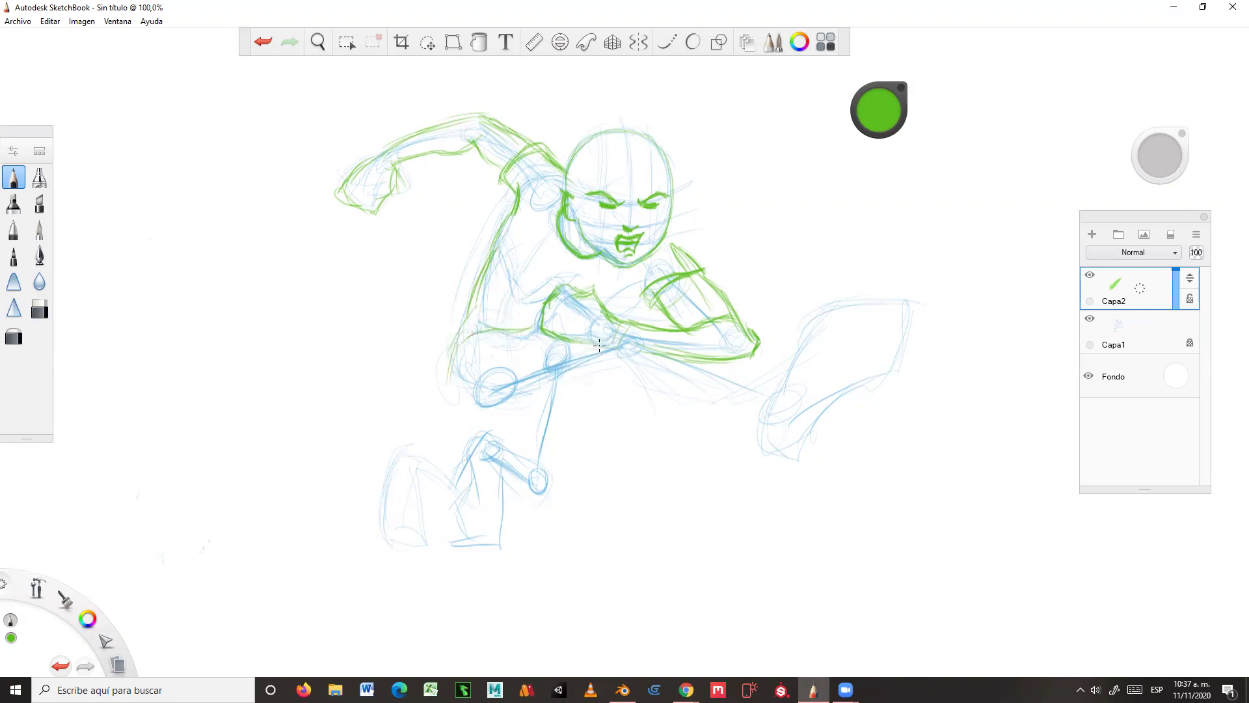
{"action": "mouse_move", "coordinate": [591, 365]}
{"action": "left_mouse_down"}
{"action": "mouse_move", "coordinate": [594, 393]}
{"action": "mouse_move", "coordinate": [540, 407]}
{"action": "mouse_move", "coordinate": [607, 383]}
{"action": "mouse_move", "coordinate": [464, 344]}
{"action": "mouse_move", "coordinate": [525, 410]}
{"action": "mouse_move", "coordinate": [485, 423]}
{"action": "left_mouse_up"}
{"action": "mouse_move", "coordinate": [579, 402]}
{"action": "left_mouse_down"}
{"action": "mouse_move", "coordinate": [508, 421]}
{"action": "mouse_move", "coordinate": [449, 395]}
{"action": "left_mouse_up"}
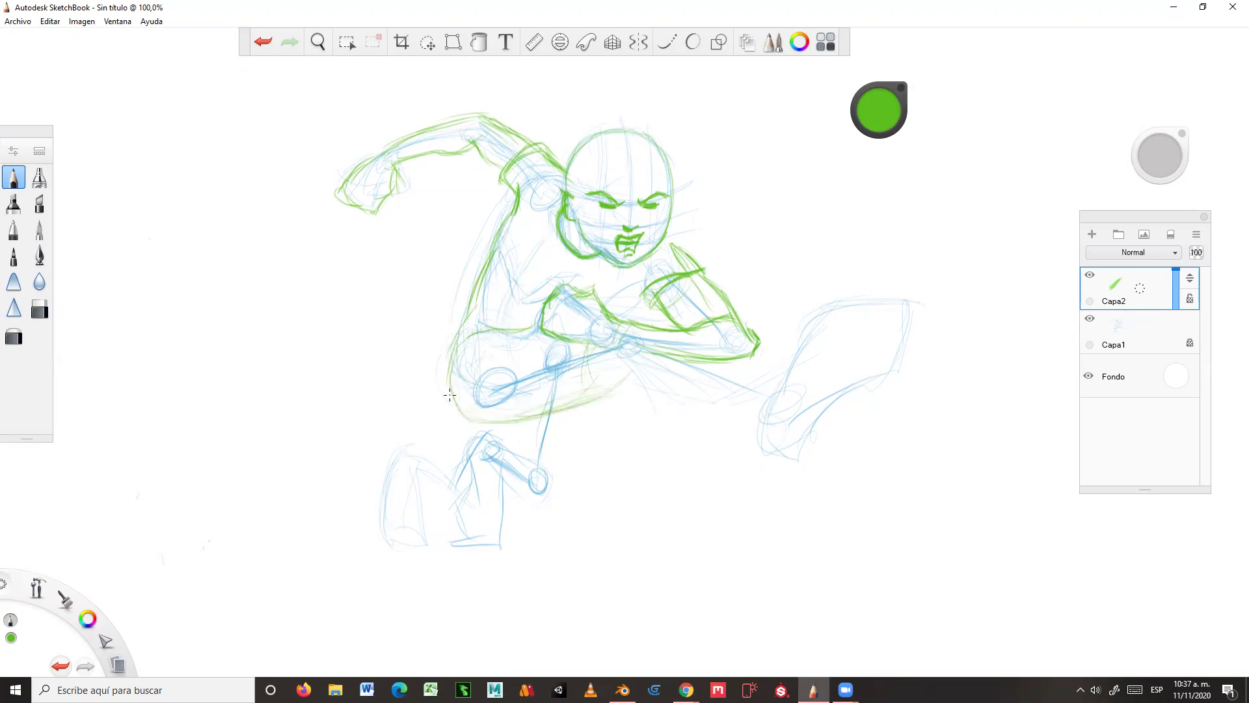
{"action": "mouse_move", "coordinate": [607, 398]}
{"action": "left_mouse_down"}
{"action": "mouse_move", "coordinate": [515, 420]}
{"action": "mouse_move", "coordinate": [472, 343]}
{"action": "left_mouse_up"}
Step: Outline both edges of the extended leg toward its foot and reinforce the bent thigh's underside in green
{"action": "mouse_move", "coordinate": [615, 365]}
{"action": "left_mouse_down"}
{"action": "mouse_move", "coordinate": [679, 393]}
{"action": "mouse_move", "coordinate": [643, 395]}
{"action": "mouse_move", "coordinate": [697, 411]}
{"action": "mouse_move", "coordinate": [673, 415]}
{"action": "mouse_move", "coordinate": [716, 401]}
{"action": "mouse_move", "coordinate": [746, 411]}
{"action": "mouse_move", "coordinate": [683, 399]}
{"action": "mouse_move", "coordinate": [769, 426]}
{"action": "left_mouse_up"}
{"action": "mouse_move", "coordinate": [743, 385]}
{"action": "left_mouse_down"}
{"action": "mouse_move", "coordinate": [716, 366]}
{"action": "mouse_move", "coordinate": [732, 362]}
{"action": "left_mouse_up"}
{"action": "mouse_move", "coordinate": [625, 390]}
{"action": "left_mouse_down"}
{"action": "mouse_move", "coordinate": [650, 410]}
{"action": "mouse_move", "coordinate": [713, 405]}
{"action": "mouse_move", "coordinate": [761, 429]}
{"action": "mouse_move", "coordinate": [695, 405]}
{"action": "left_mouse_up"}
{"action": "mouse_move", "coordinate": [615, 372]}
{"action": "left_mouse_down"}
{"action": "mouse_move", "coordinate": [636, 409]}
{"action": "mouse_move", "coordinate": [528, 418]}
{"action": "mouse_move", "coordinate": [455, 407]}
{"action": "left_mouse_up"}
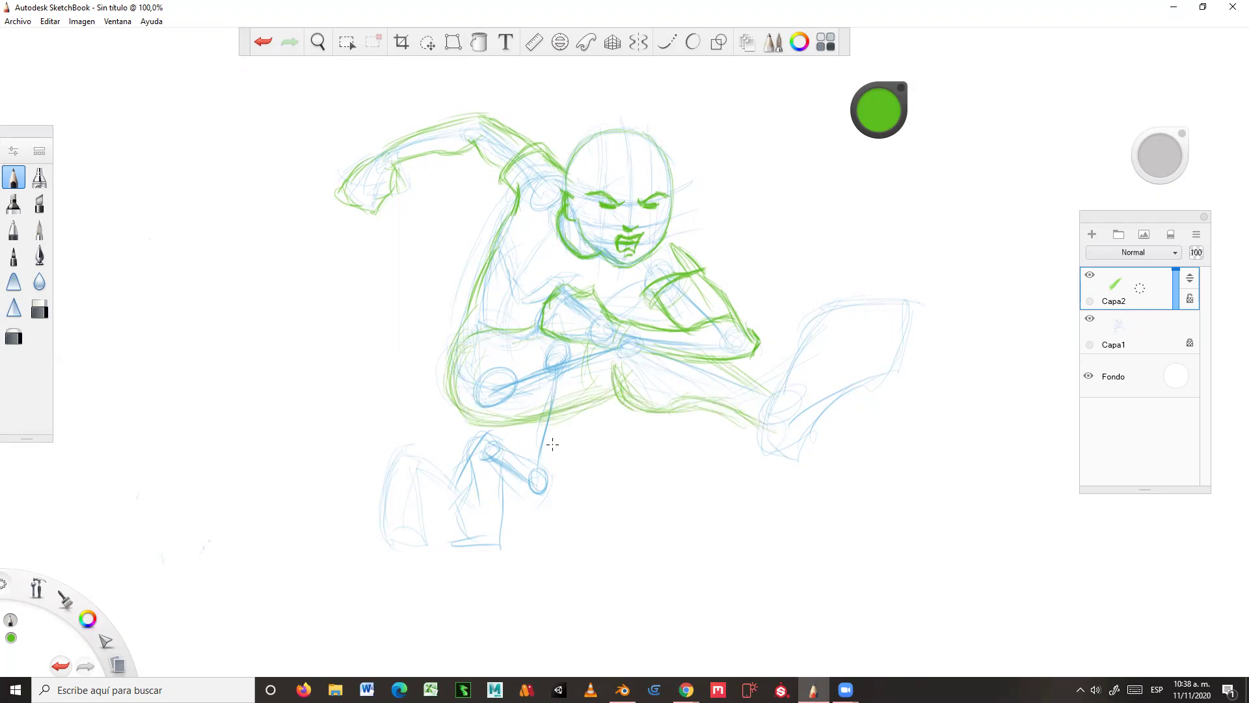
Step: Draw the rear leg below the thigh in green, with its knee and shin running back to the ankle
{"action": "mouse_move", "coordinate": [524, 423]}
{"action": "left_mouse_down"}
{"action": "mouse_move", "coordinate": [514, 473]}
{"action": "mouse_move", "coordinate": [558, 477]}
{"action": "mouse_move", "coordinate": [548, 504]}
{"action": "mouse_move", "coordinate": [524, 513]}
{"action": "mouse_move", "coordinate": [544, 517]}
{"action": "left_mouse_up"}
{"action": "left_click_drag", "start_coordinate": [576, 441], "coordinate": [562, 473]}
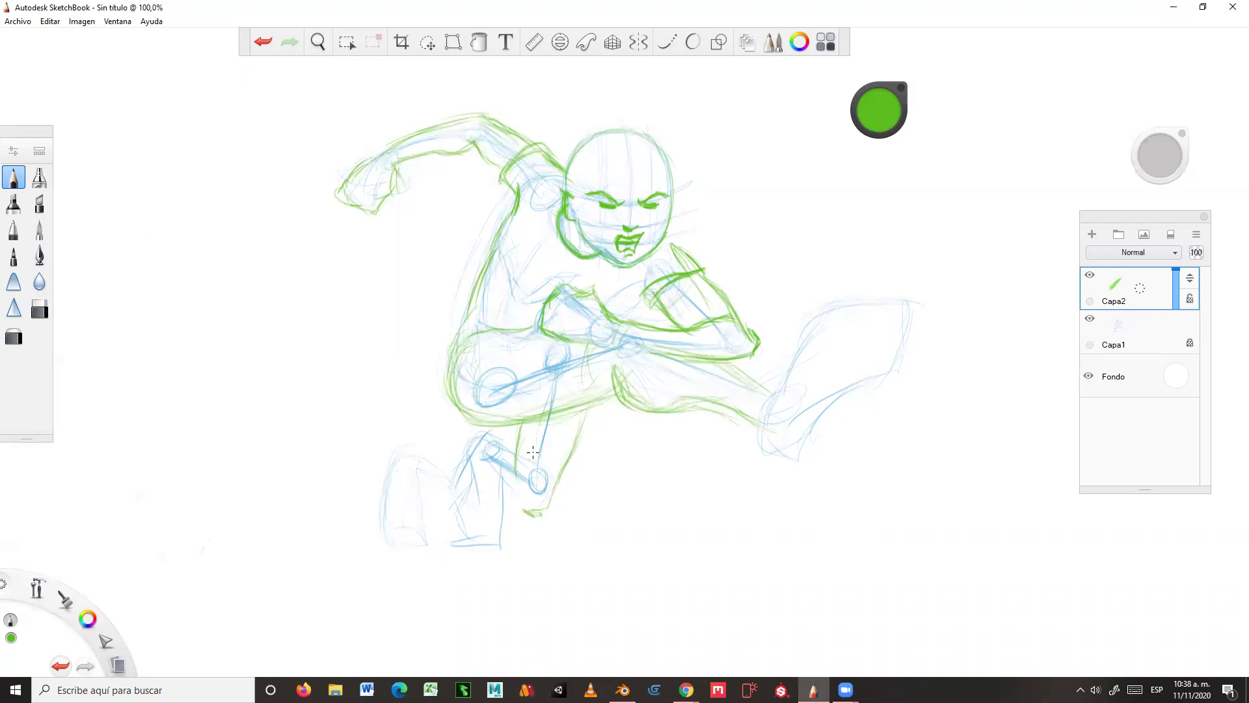
{"action": "left_click_drag", "start_coordinate": [488, 441], "coordinate": [520, 509]}
{"action": "left_click_drag", "start_coordinate": [493, 465], "coordinate": [527, 517]}
{"action": "mouse_move", "coordinate": [501, 454]}
{"action": "left_mouse_down"}
{"action": "mouse_move", "coordinate": [516, 451]}
{"action": "mouse_move", "coordinate": [496, 477]}
{"action": "mouse_move", "coordinate": [527, 513]}
{"action": "left_mouse_up"}
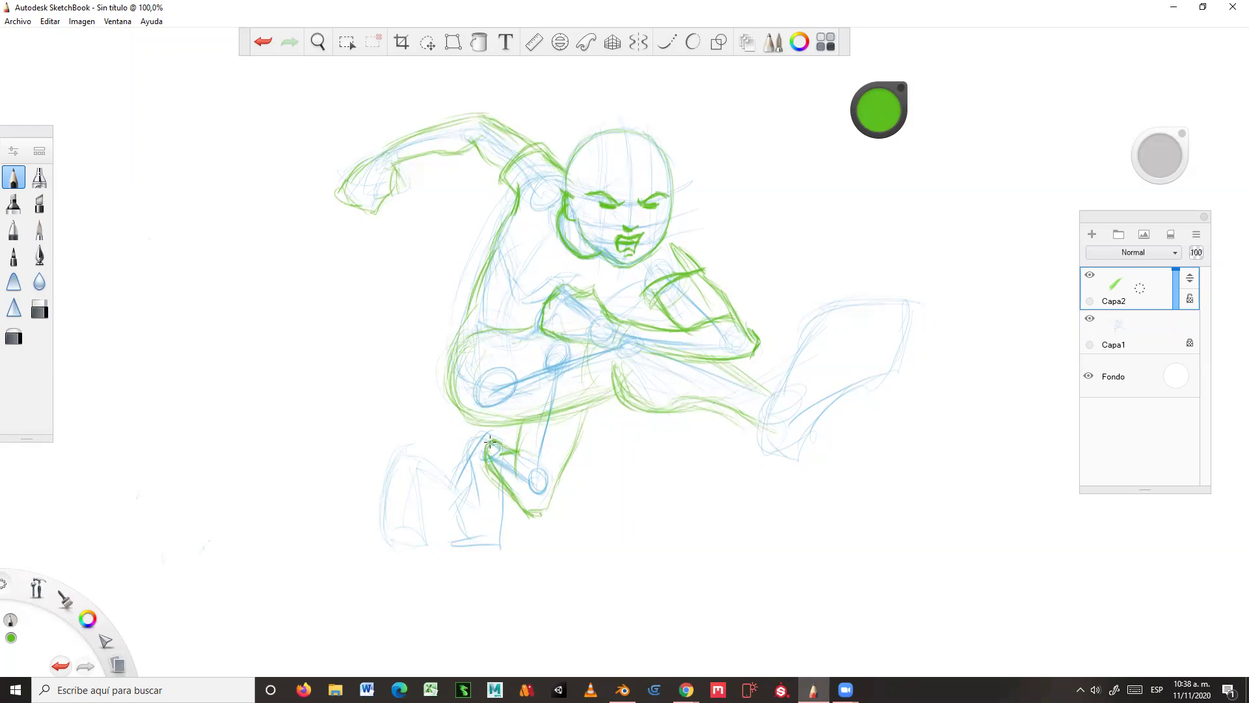
Step: Outline the rear leg's rounded ankle and hanging foot in green, closing the foot at the toe
{"action": "left_click_drag", "start_coordinate": [486, 444], "coordinate": [499, 441]}
{"action": "mouse_move", "coordinate": [468, 431]}
{"action": "left_mouse_down"}
{"action": "mouse_move", "coordinate": [460, 453]}
{"action": "mouse_move", "coordinate": [496, 477]}
{"action": "left_mouse_up"}
{"action": "left_click_drag", "start_coordinate": [505, 522], "coordinate": [495, 546]}
{"action": "mouse_move", "coordinate": [464, 475]}
{"action": "left_mouse_down"}
{"action": "mouse_move", "coordinate": [460, 544]}
{"action": "mouse_move", "coordinate": [489, 554]}
{"action": "left_mouse_up"}
{"action": "left_click_drag", "start_coordinate": [500, 490], "coordinate": [495, 557]}
{"action": "left_click_drag", "start_coordinate": [467, 555], "coordinate": [492, 552]}
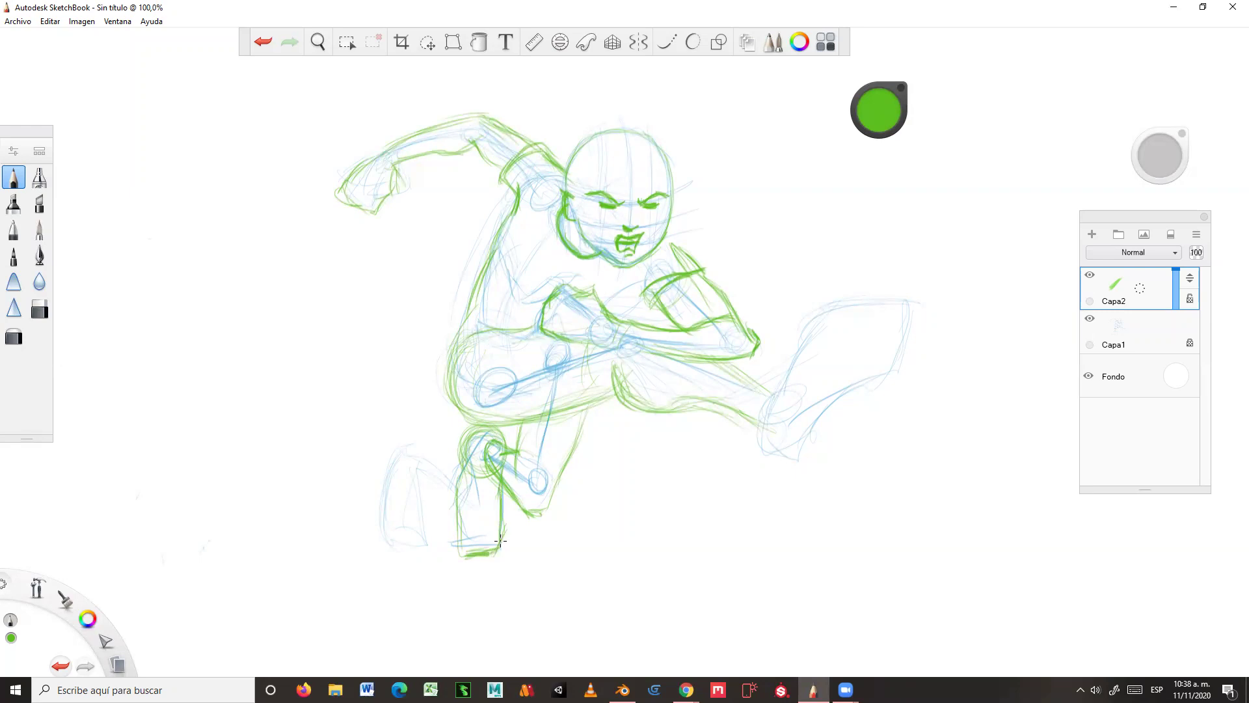
{"action": "mouse_move", "coordinate": [460, 509]}
{"action": "left_mouse_down"}
{"action": "mouse_move", "coordinate": [455, 548]}
{"action": "mouse_move", "coordinate": [489, 551]}
{"action": "mouse_move", "coordinate": [480, 544]}
{"action": "left_mouse_up"}
Step: Erase the lower end of the rear foot and redraw a shorter toe in green pencil
{"action": "left_click", "coordinate": [40, 307]}
{"action": "mouse_move", "coordinate": [496, 554]}
{"action": "left_mouse_down"}
{"action": "mouse_move", "coordinate": [455, 537]}
{"action": "mouse_move", "coordinate": [503, 524]}
{"action": "mouse_move", "coordinate": [503, 511]}
{"action": "mouse_move", "coordinate": [454, 506]}
{"action": "left_mouse_up"}
{"action": "left_click", "coordinate": [13, 177]}
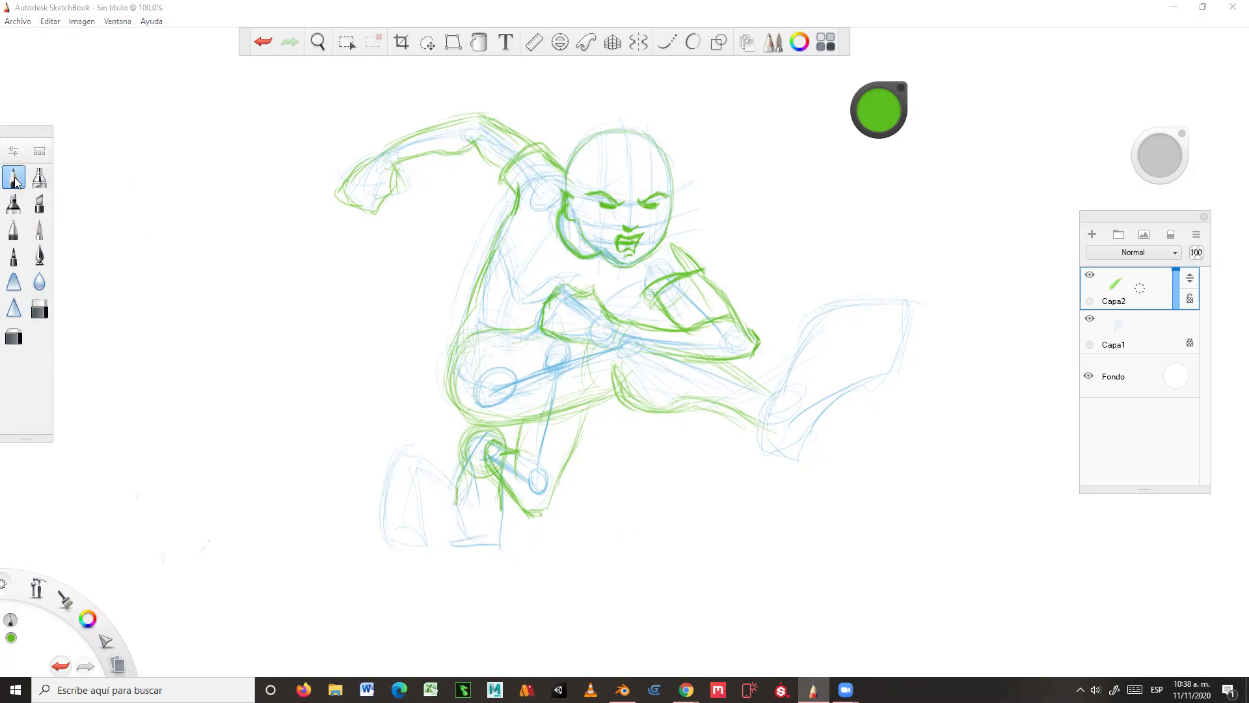
{"action": "mouse_move", "coordinate": [503, 510]}
{"action": "left_mouse_down"}
{"action": "mouse_move", "coordinate": [497, 537]}
{"action": "mouse_move", "coordinate": [452, 532]}
{"action": "mouse_move", "coordinate": [456, 514]}
{"action": "mouse_move", "coordinate": [454, 528]}
{"action": "left_mouse_up"}
{"action": "left_click_drag", "start_coordinate": [462, 480], "coordinate": [455, 511]}
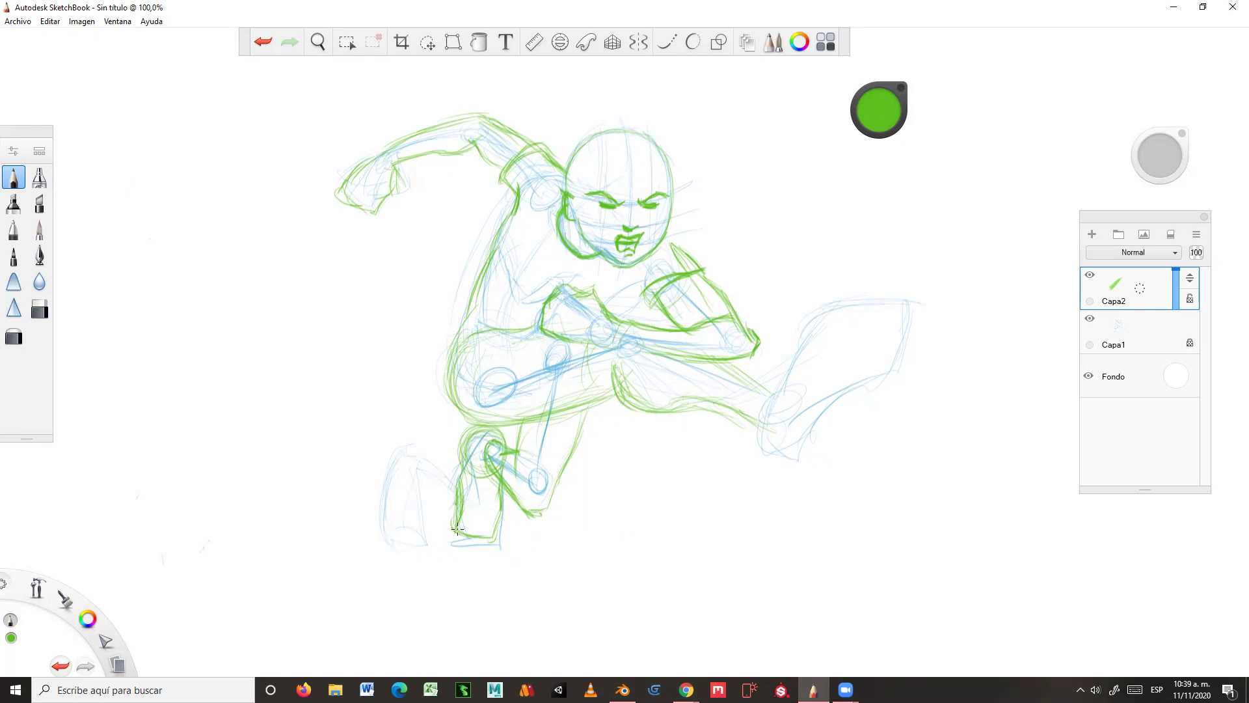
Step: Reinforce the rear foot's outer edge and heel in green and erase the overlapping lines at the ankle
{"action": "left_click_drag", "start_coordinate": [459, 480], "coordinate": [459, 520]}
{"action": "left_click_drag", "start_coordinate": [509, 429], "coordinate": [480, 434]}
{"action": "left_click", "coordinate": [40, 308]}
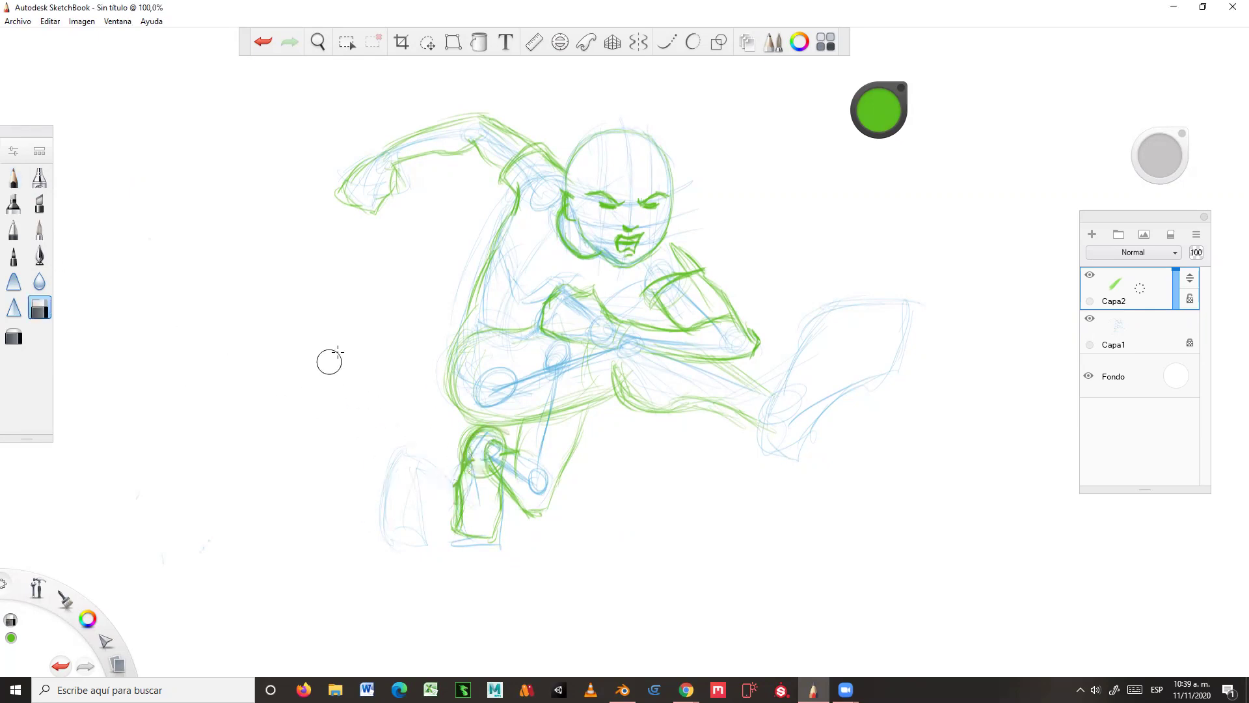
{"action": "left_click_drag", "start_coordinate": [1168, 158], "coordinate": [1169, 158]}
{"action": "left_click", "coordinate": [13, 177]}
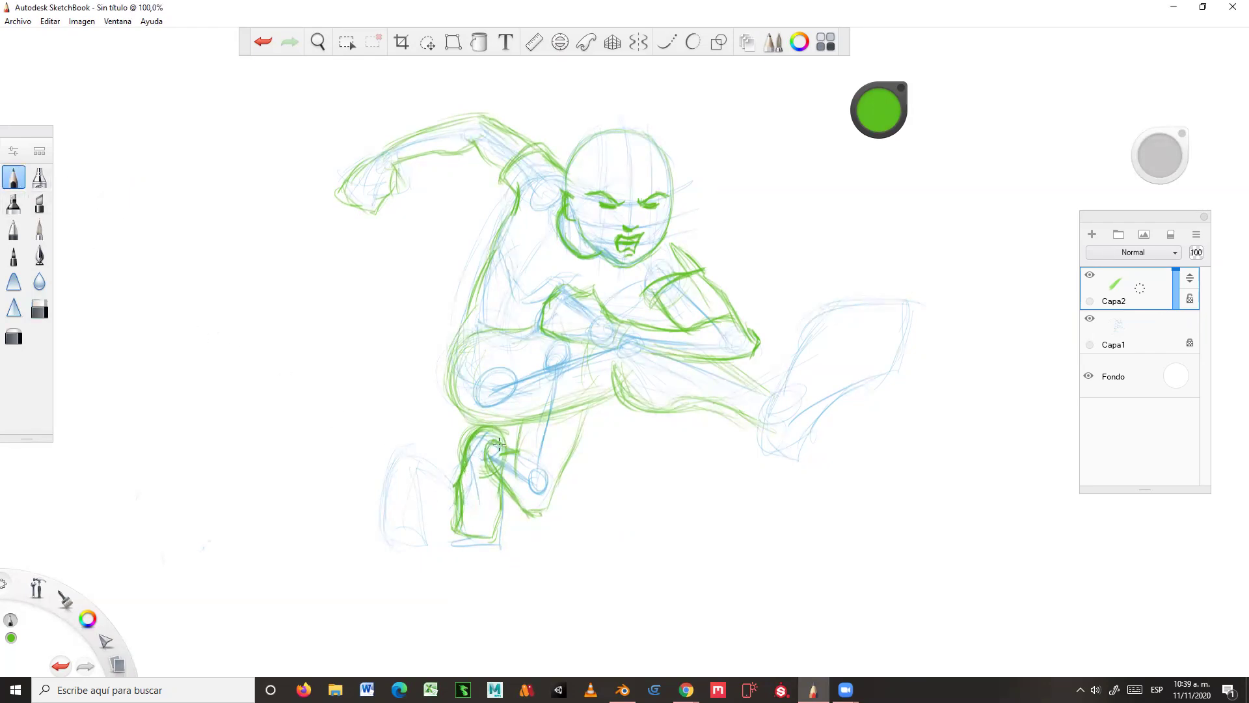
Step: Thicken the rear foot's outline and the bent thigh's lower and upper contours in green
{"action": "mouse_move", "coordinate": [504, 448]}
{"action": "left_mouse_down"}
{"action": "mouse_move", "coordinate": [501, 505]}
{"action": "mouse_move", "coordinate": [504, 481]}
{"action": "mouse_move", "coordinate": [488, 536]}
{"action": "mouse_move", "coordinate": [458, 510]}
{"action": "left_mouse_up"}
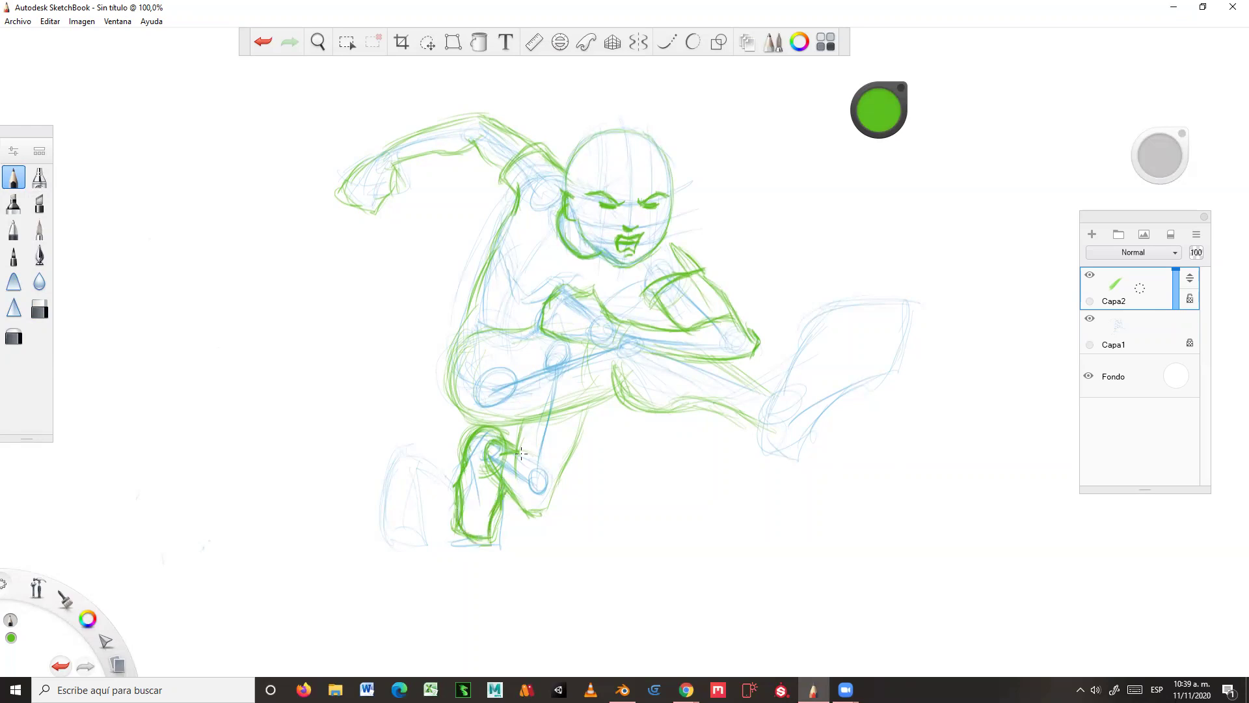
{"action": "mouse_move", "coordinate": [563, 422]}
{"action": "left_mouse_down"}
{"action": "mouse_move", "coordinate": [619, 393]}
{"action": "mouse_move", "coordinate": [518, 426]}
{"action": "mouse_move", "coordinate": [464, 404]}
{"action": "mouse_move", "coordinate": [451, 374]}
{"action": "left_mouse_up"}
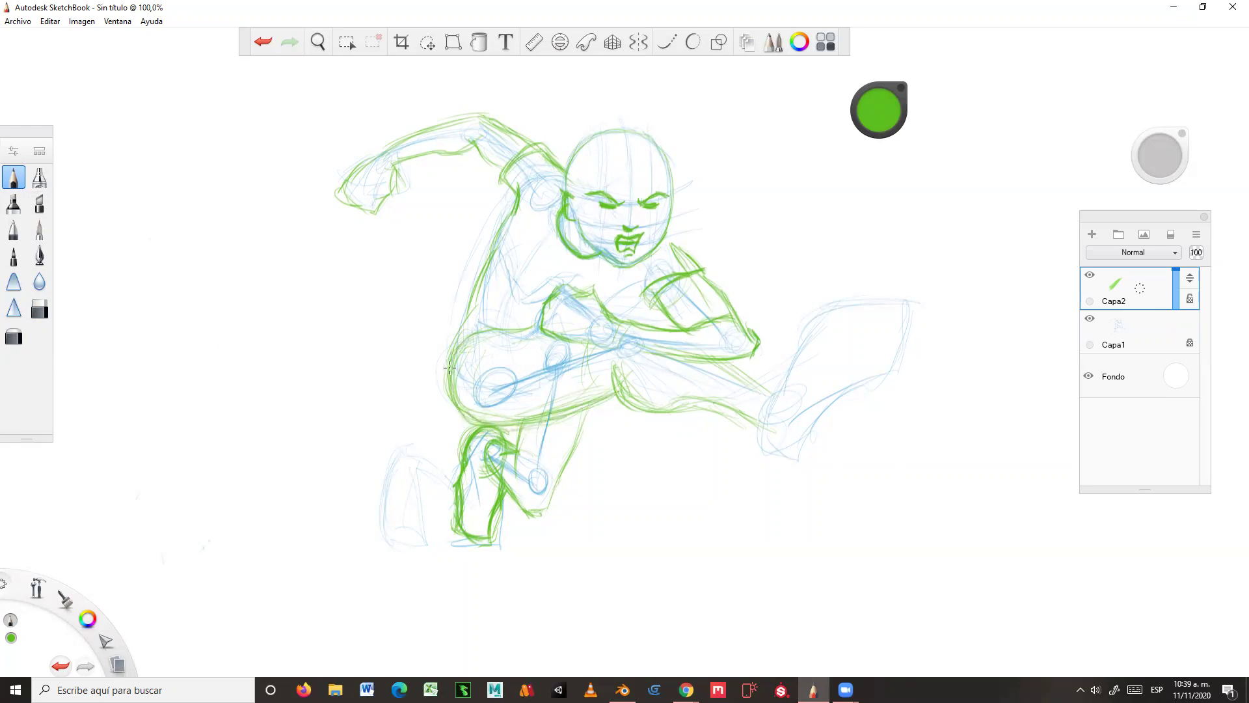
{"action": "left_click_drag", "start_coordinate": [486, 325], "coordinate": [539, 334]}
Step: Outline the extended leg's large foot in green, from heel to toe along both sides of the sole
{"action": "left_click_drag", "start_coordinate": [775, 410], "coordinate": [789, 473]}
{"action": "mouse_move", "coordinate": [769, 421]}
{"action": "left_mouse_down"}
{"action": "mouse_move", "coordinate": [797, 396]}
{"action": "mouse_move", "coordinate": [773, 414]}
{"action": "mouse_move", "coordinate": [809, 335]}
{"action": "mouse_move", "coordinate": [847, 313]}
{"action": "mouse_move", "coordinate": [902, 309]}
{"action": "mouse_move", "coordinate": [893, 362]}
{"action": "mouse_move", "coordinate": [906, 314]}
{"action": "mouse_move", "coordinate": [907, 346]}
{"action": "mouse_move", "coordinate": [880, 375]}
{"action": "left_mouse_up"}
{"action": "mouse_move", "coordinate": [832, 448]}
{"action": "left_mouse_down"}
{"action": "mouse_move", "coordinate": [849, 409]}
{"action": "mouse_move", "coordinate": [817, 467]}
{"action": "mouse_move", "coordinate": [797, 463]}
{"action": "left_mouse_up"}
{"action": "mouse_move", "coordinate": [814, 335]}
{"action": "left_mouse_down"}
{"action": "mouse_move", "coordinate": [858, 293]}
{"action": "mouse_move", "coordinate": [883, 297]}
{"action": "mouse_move", "coordinate": [910, 311]}
{"action": "mouse_move", "coordinate": [889, 368]}
{"action": "left_mouse_up"}
{"action": "left_click_drag", "start_coordinate": [916, 319], "coordinate": [862, 391]}
{"action": "mouse_move", "coordinate": [911, 344]}
{"action": "left_mouse_down"}
{"action": "mouse_move", "coordinate": [838, 407]}
{"action": "mouse_move", "coordinate": [819, 459]}
{"action": "left_mouse_up"}
{"action": "mouse_move", "coordinate": [836, 437]}
{"action": "left_mouse_down"}
{"action": "mouse_move", "coordinate": [796, 468]}
{"action": "mouse_move", "coordinate": [767, 456]}
{"action": "mouse_move", "coordinate": [818, 334]}
{"action": "mouse_move", "coordinate": [787, 384]}
{"action": "mouse_move", "coordinate": [839, 319]}
{"action": "mouse_move", "coordinate": [806, 345]}
{"action": "mouse_move", "coordinate": [892, 304]}
{"action": "left_mouse_up"}
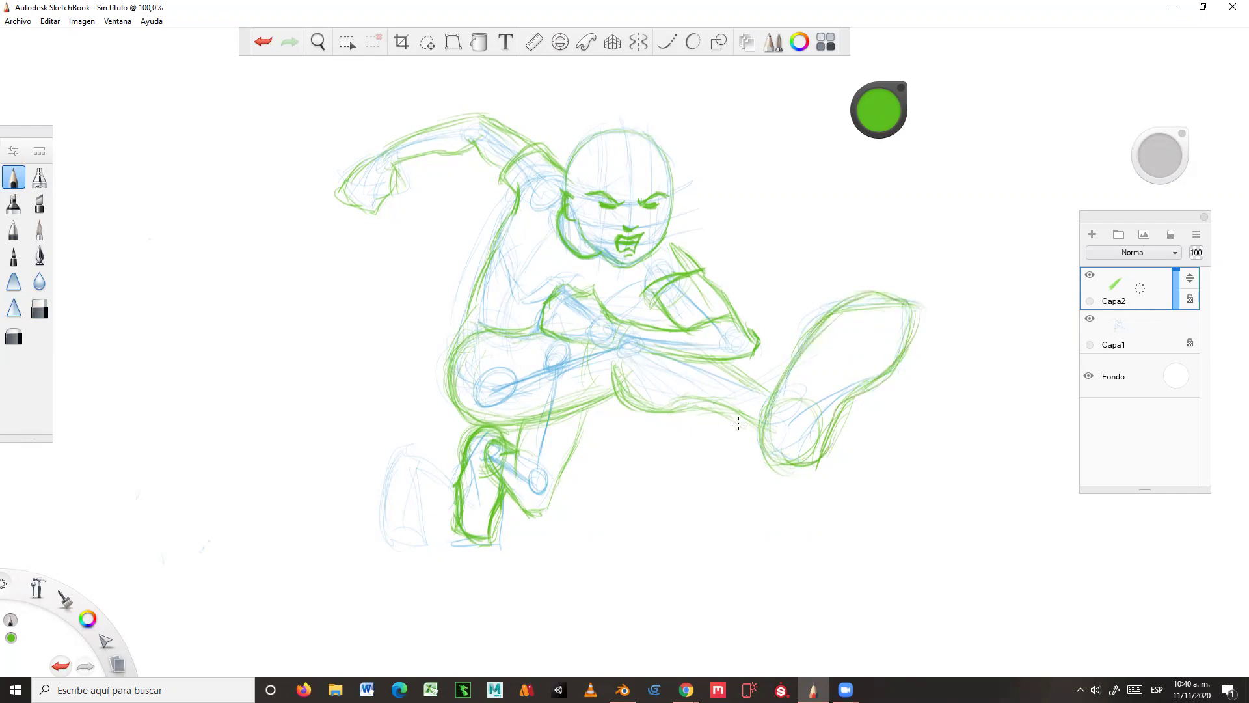
Step: Reinforce the extended leg's underside and add the hem lines of the shorts in green
{"action": "left_click_drag", "start_coordinate": [730, 412], "coordinate": [701, 400]}
{"action": "mouse_move", "coordinate": [709, 409]}
{"action": "left_mouse_down"}
{"action": "mouse_move", "coordinate": [749, 430]}
{"action": "mouse_move", "coordinate": [617, 385]}
{"action": "left_mouse_up"}
{"action": "mouse_move", "coordinate": [565, 352]}
{"action": "left_mouse_down"}
{"action": "mouse_move", "coordinate": [556, 405]}
{"action": "mouse_move", "coordinate": [564, 347]}
{"action": "mouse_move", "coordinate": [570, 387]}
{"action": "mouse_move", "coordinate": [567, 340]}
{"action": "mouse_move", "coordinate": [559, 374]}
{"action": "mouse_move", "coordinate": [576, 414]}
{"action": "mouse_move", "coordinate": [557, 433]}
{"action": "mouse_move", "coordinate": [577, 413]}
{"action": "mouse_move", "coordinate": [554, 426]}
{"action": "mouse_move", "coordinate": [574, 413]}
{"action": "mouse_move", "coordinate": [563, 431]}
{"action": "mouse_move", "coordinate": [491, 427]}
{"action": "mouse_move", "coordinate": [589, 439]}
{"action": "left_mouse_up"}
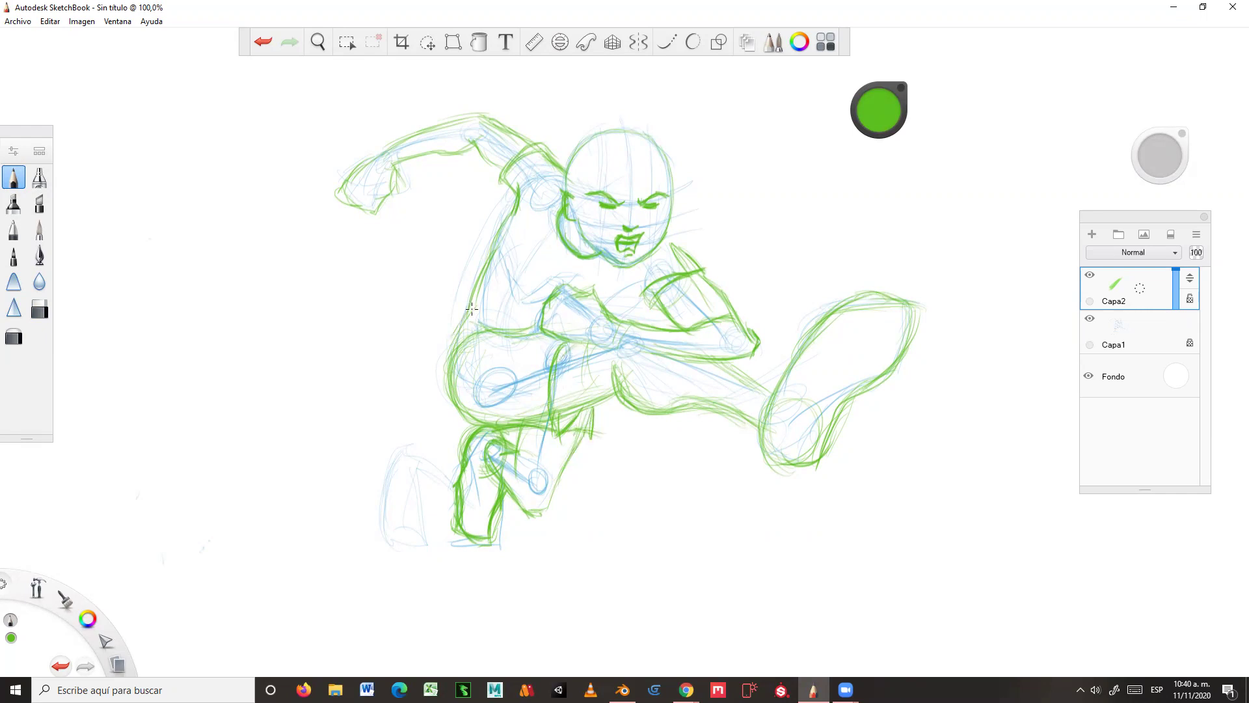
Step: Add the shirt's hem corner and refine the rear fist, waist, front sleeve cuff and extended shin in green
{"action": "mouse_move", "coordinate": [448, 339]}
{"action": "left_mouse_down"}
{"action": "mouse_move", "coordinate": [439, 352]}
{"action": "mouse_move", "coordinate": [454, 355]}
{"action": "mouse_move", "coordinate": [470, 314]}
{"action": "left_mouse_up"}
{"action": "mouse_move", "coordinate": [397, 170]}
{"action": "left_mouse_down"}
{"action": "mouse_move", "coordinate": [396, 196]}
{"action": "mouse_move", "coordinate": [362, 219]}
{"action": "mouse_move", "coordinate": [362, 208]}
{"action": "left_mouse_up"}
{"action": "mouse_move", "coordinate": [531, 339]}
{"action": "left_mouse_down"}
{"action": "mouse_move", "coordinate": [482, 326]}
{"action": "mouse_move", "coordinate": [464, 337]}
{"action": "left_mouse_up"}
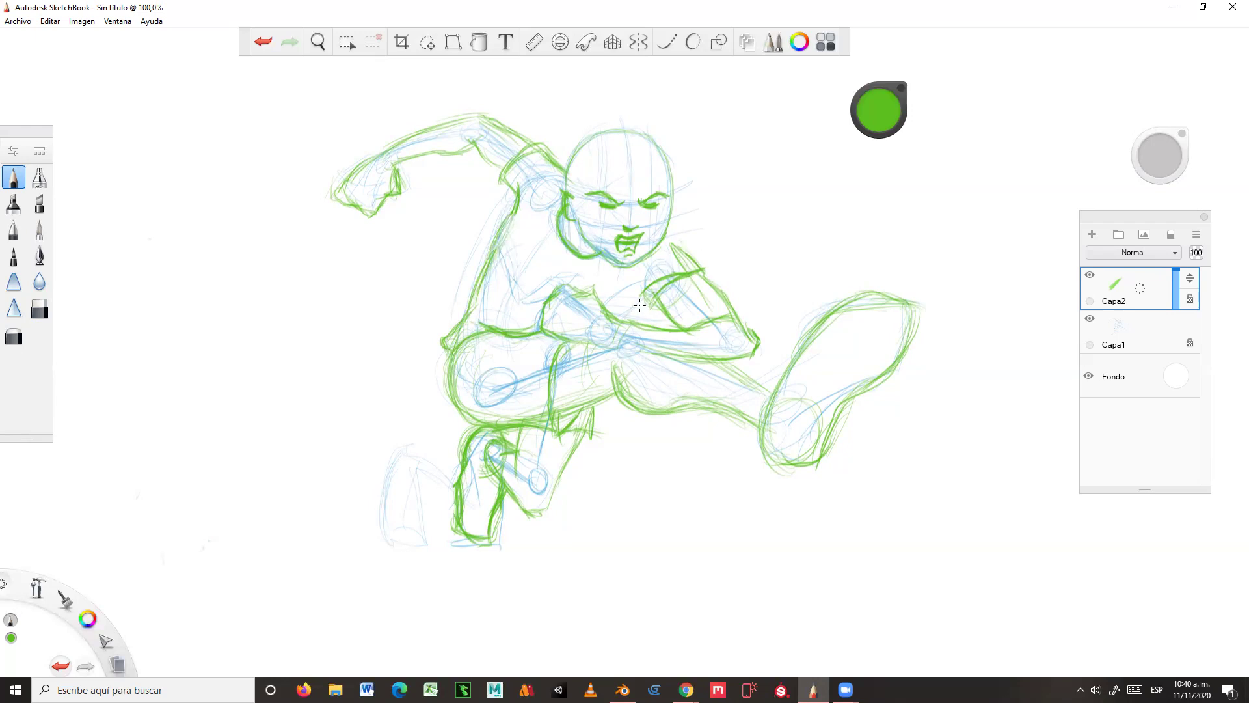
{"action": "mouse_move", "coordinate": [655, 310]}
{"action": "left_mouse_down"}
{"action": "mouse_move", "coordinate": [643, 290]}
{"action": "mouse_move", "coordinate": [705, 261]}
{"action": "left_mouse_up"}
{"action": "mouse_move", "coordinate": [732, 368]}
{"action": "left_mouse_down"}
{"action": "mouse_move", "coordinate": [761, 388]}
{"action": "mouse_move", "coordinate": [724, 351]}
{"action": "mouse_move", "coordinate": [764, 392]}
{"action": "mouse_move", "coordinate": [721, 364]}
{"action": "mouse_move", "coordinate": [775, 396]}
{"action": "left_mouse_up"}
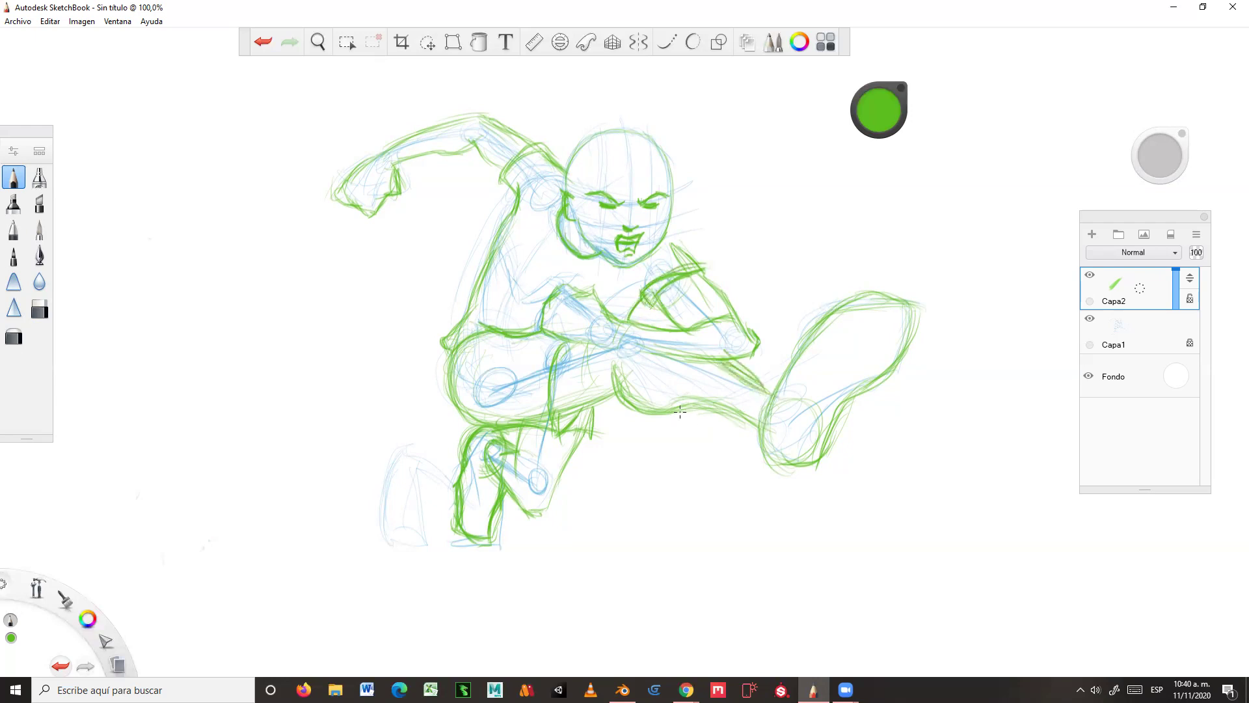
{"action": "mouse_move", "coordinate": [623, 397]}
{"action": "left_mouse_down"}
{"action": "mouse_move", "coordinate": [563, 408]}
{"action": "mouse_move", "coordinate": [605, 411]}
{"action": "left_mouse_up"}
Step: Add a new top layer, and on Capa2 draw short spiky hair in green and reinforce the front fist
{"action": "left_click", "coordinate": [1092, 234]}
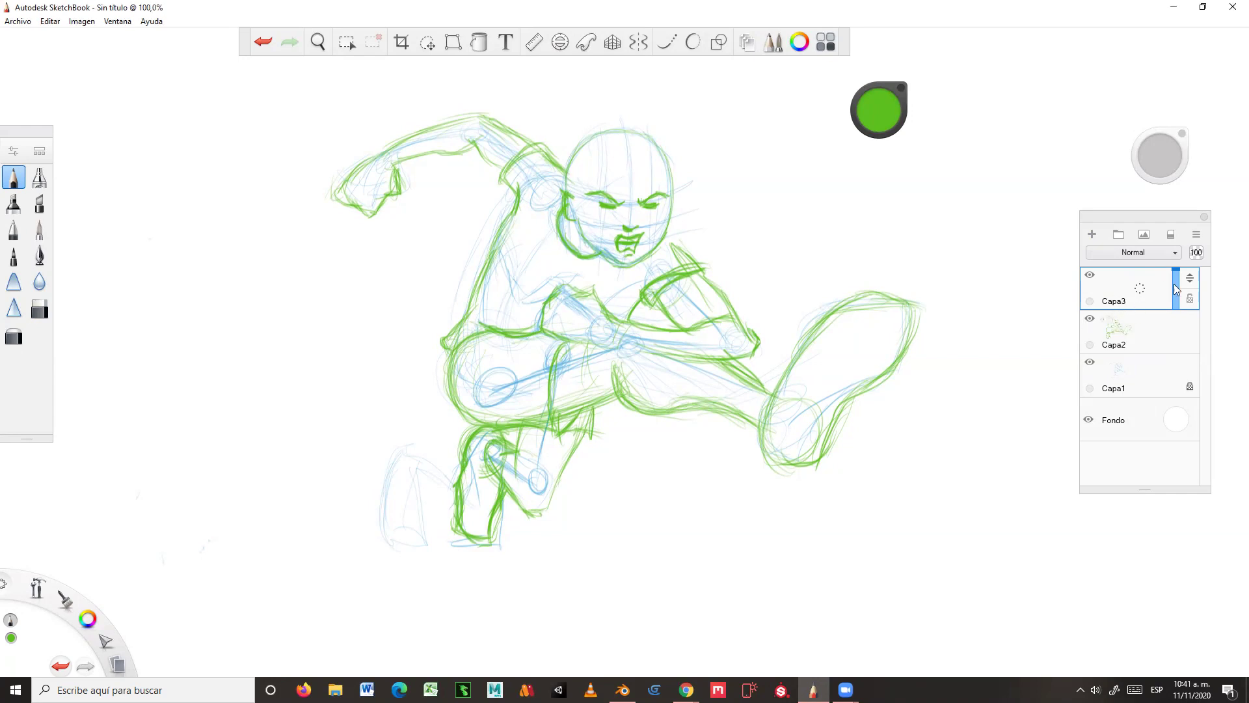
{"action": "left_click", "coordinate": [1156, 327]}
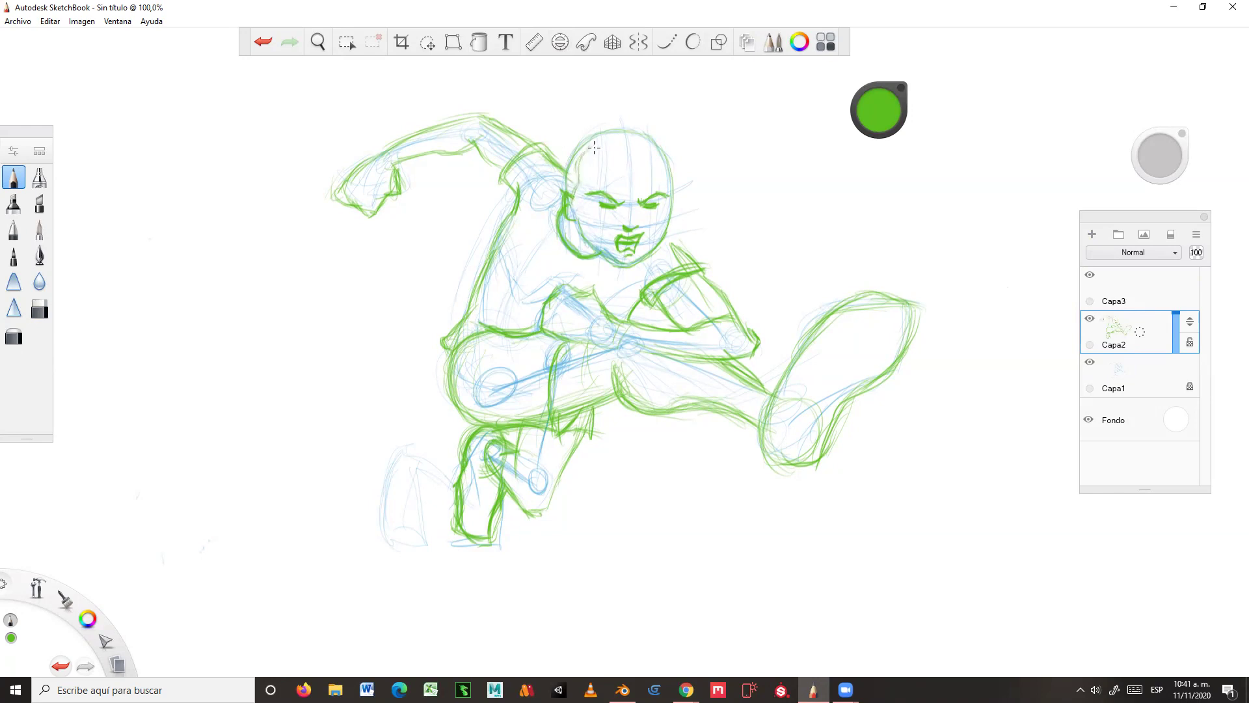
{"action": "left_click_drag", "start_coordinate": [615, 142], "coordinate": [629, 151]}
{"action": "mouse_move", "coordinate": [584, 130]}
{"action": "left_mouse_down"}
{"action": "mouse_move", "coordinate": [609, 116]}
{"action": "mouse_move", "coordinate": [570, 145]}
{"action": "mouse_move", "coordinate": [624, 113]}
{"action": "mouse_move", "coordinate": [661, 118]}
{"action": "mouse_move", "coordinate": [697, 159]}
{"action": "mouse_move", "coordinate": [687, 154]}
{"action": "mouse_move", "coordinate": [682, 190]}
{"action": "left_mouse_up"}
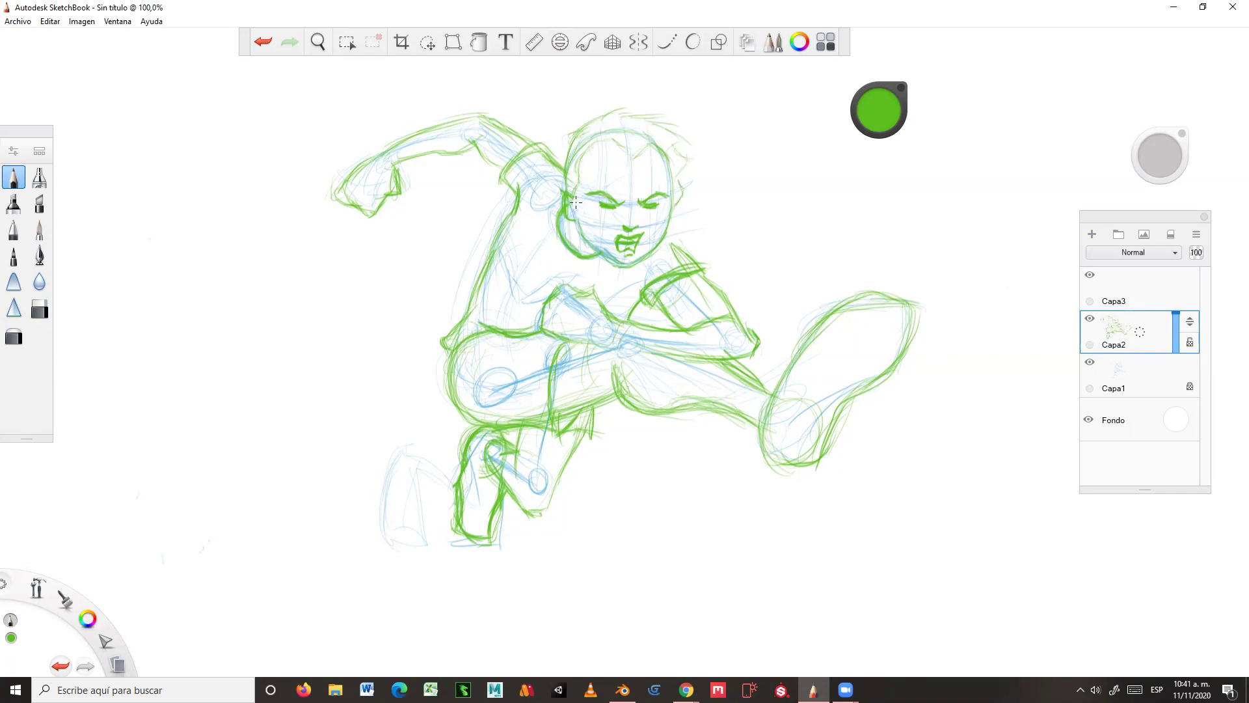
{"action": "left_click_drag", "start_coordinate": [569, 195], "coordinate": [563, 137]}
{"action": "mouse_move", "coordinate": [563, 171]}
{"action": "left_mouse_down"}
{"action": "mouse_move", "coordinate": [602, 116]}
{"action": "mouse_move", "coordinate": [635, 106]}
{"action": "mouse_move", "coordinate": [670, 110]}
{"action": "mouse_move", "coordinate": [683, 127]}
{"action": "mouse_move", "coordinate": [686, 189]}
{"action": "mouse_move", "coordinate": [687, 180]}
{"action": "left_mouse_up"}
{"action": "left_click_drag", "start_coordinate": [694, 177], "coordinate": [685, 198]}
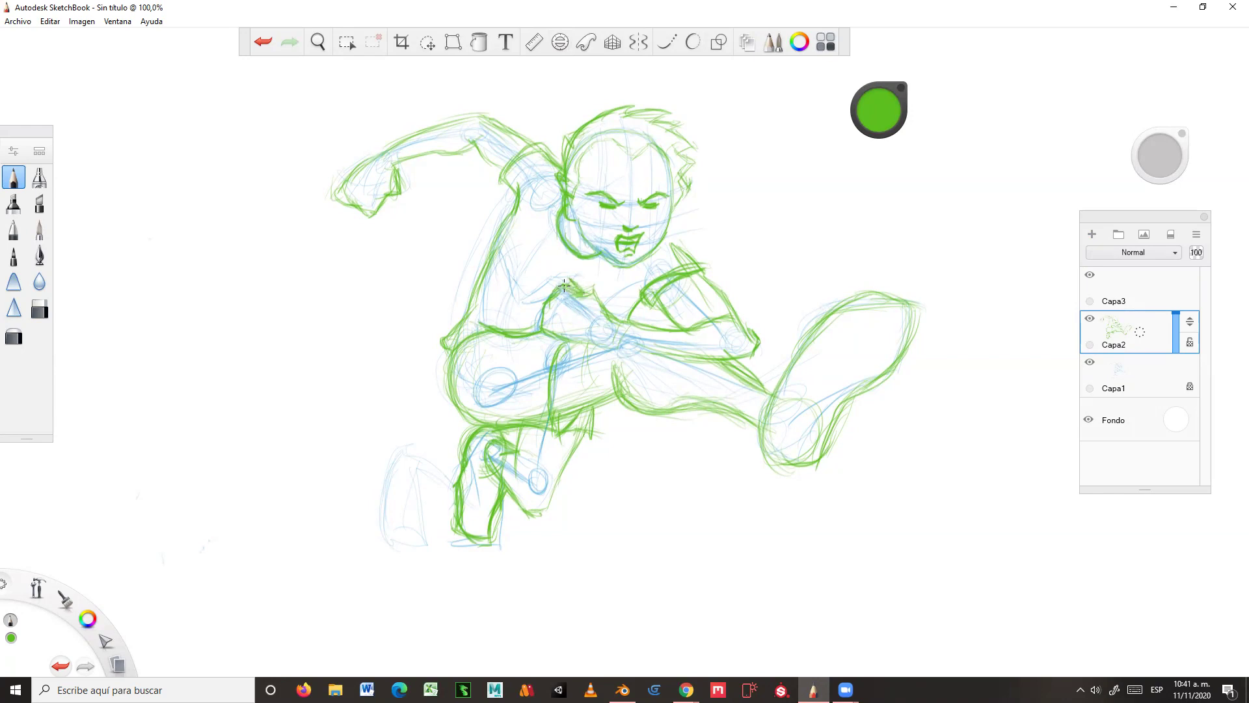
{"action": "mouse_move", "coordinate": [590, 295]}
{"action": "left_mouse_down"}
{"action": "mouse_move", "coordinate": [630, 324]}
{"action": "mouse_move", "coordinate": [711, 322]}
{"action": "left_mouse_up"}
Step: Lock Capa2 and prepare to ink on Capa3 with a thick black brush
{"action": "left_click", "coordinate": [1146, 290]}
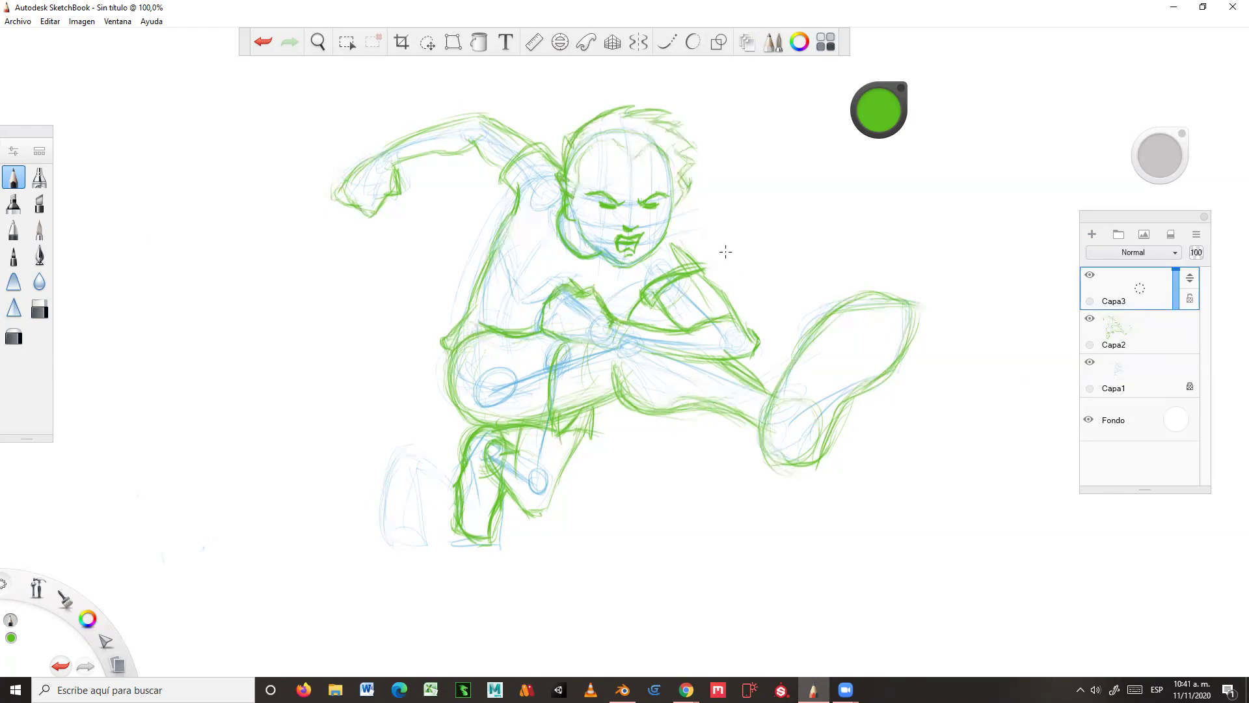
{"action": "left_click", "coordinate": [860, 119]}
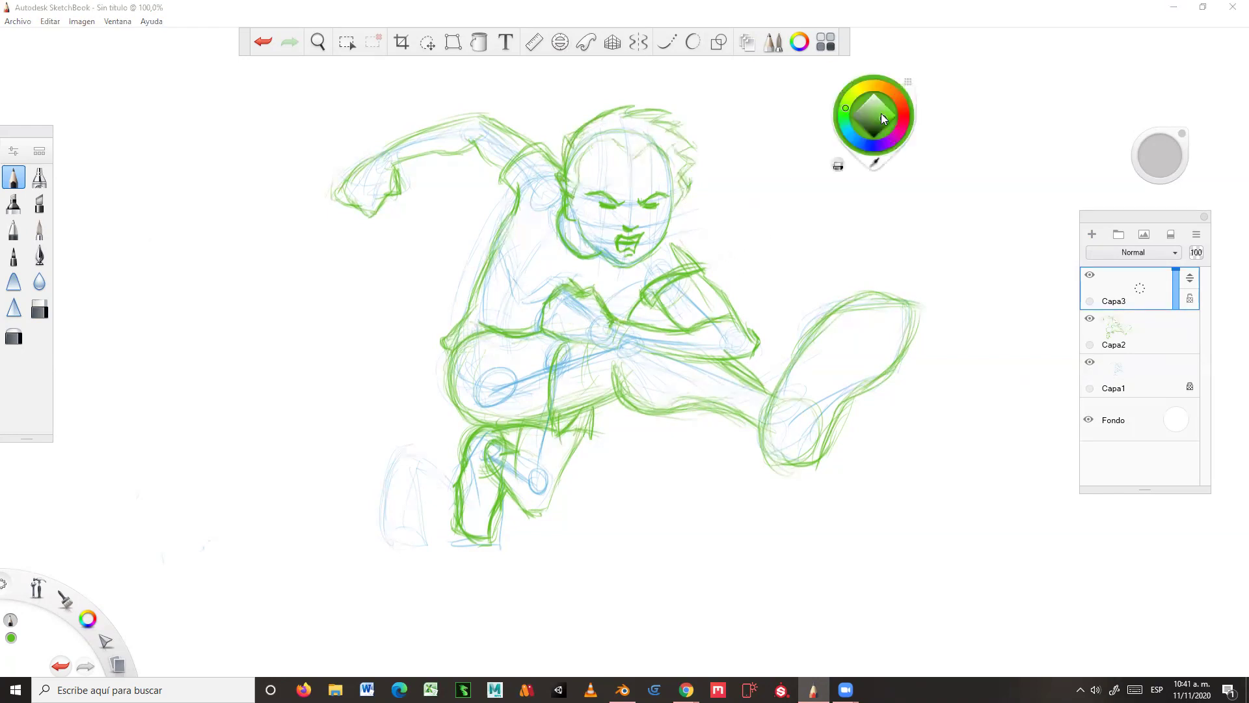
{"action": "left_click_drag", "start_coordinate": [876, 124], "coordinate": [869, 142]}
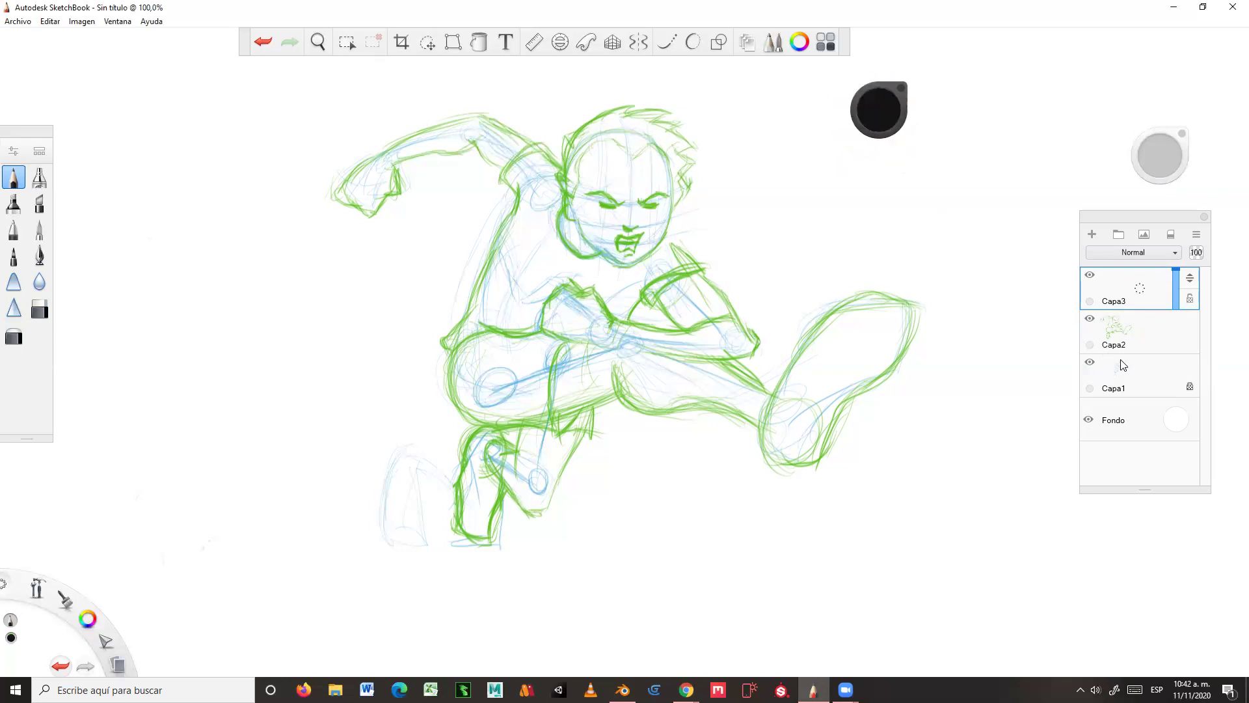
{"action": "left_click", "coordinate": [1157, 347]}
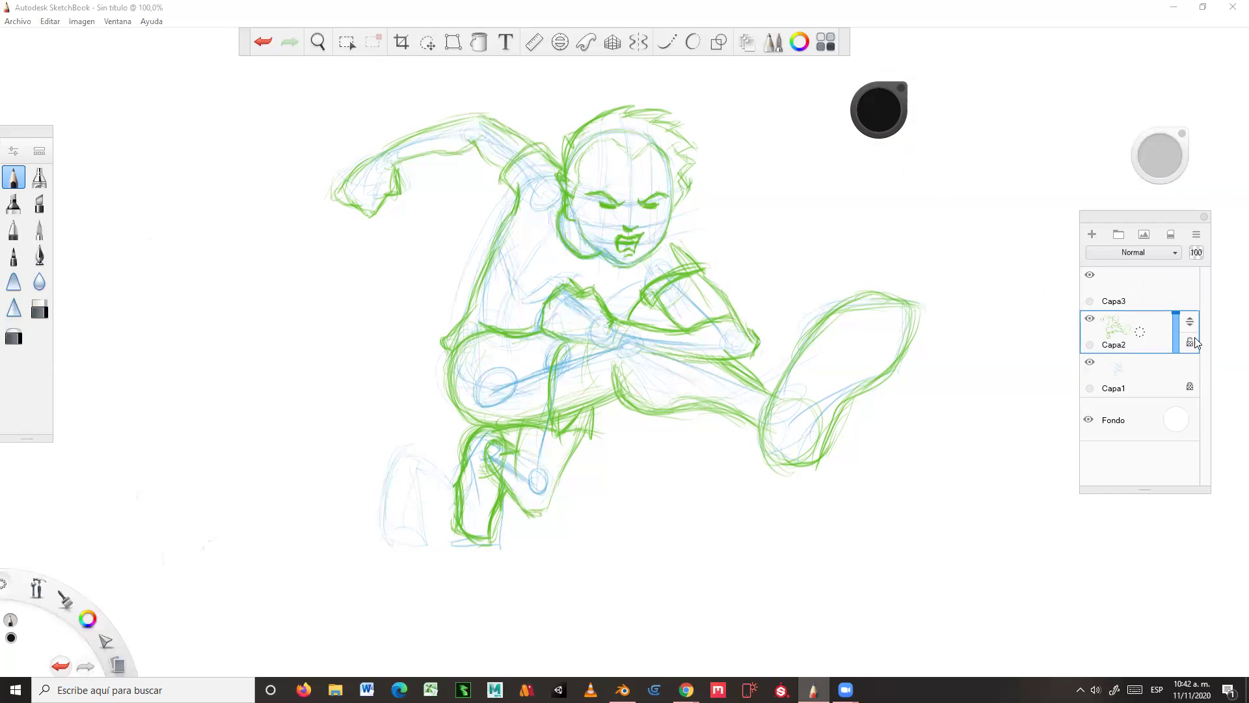
{"action": "left_click", "coordinate": [1161, 294]}
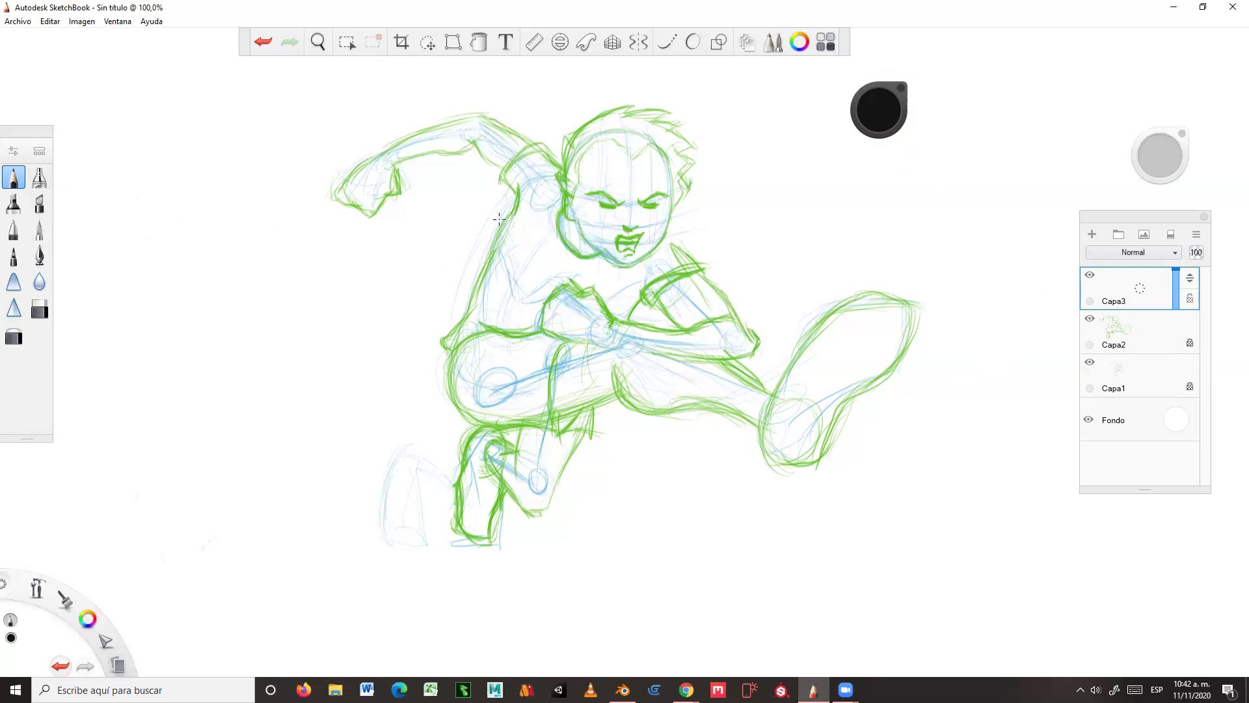
{"action": "left_click", "coordinate": [39, 203]}
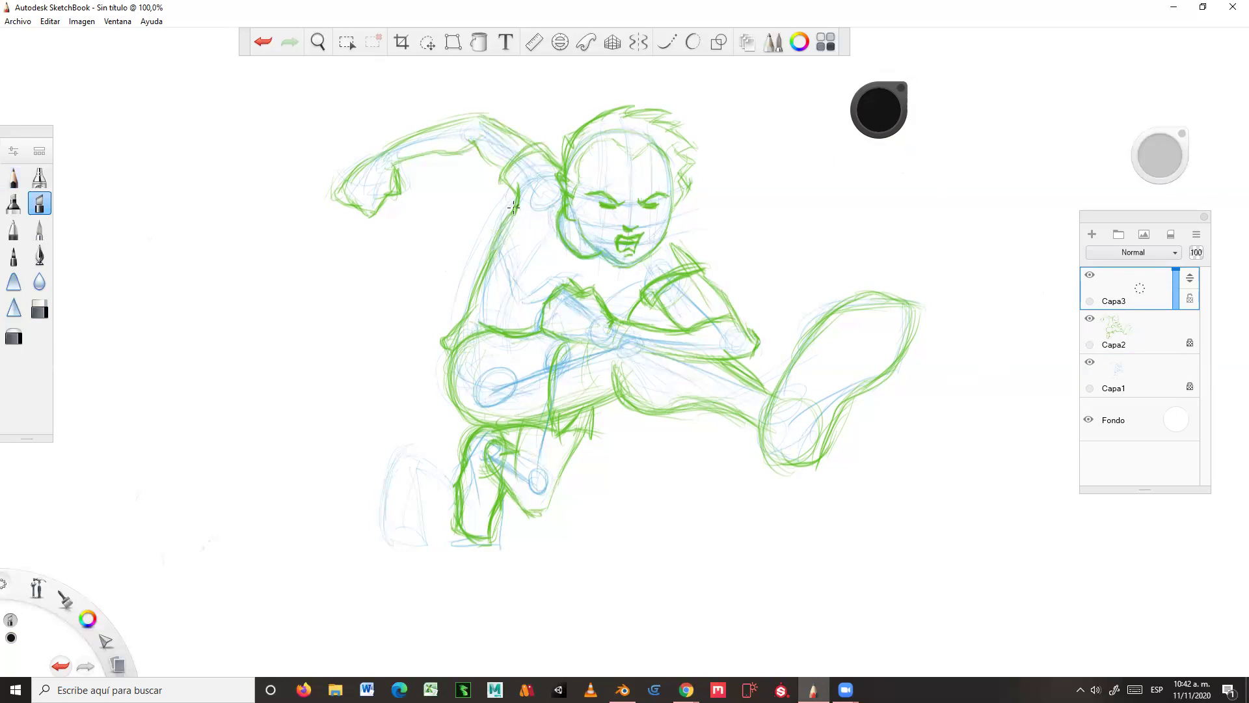
Step: Ink the back, the shirt's hem corner, the waist and the bent thigh in black
{"action": "left_click_drag", "start_coordinate": [517, 194], "coordinate": [512, 218]}
{"action": "left_click_drag", "start_coordinate": [513, 210], "coordinate": [473, 295]}
{"action": "left_click_drag", "start_coordinate": [492, 248], "coordinate": [468, 304]}
{"action": "mouse_move", "coordinate": [440, 339]}
{"action": "left_mouse_down"}
{"action": "mouse_move", "coordinate": [451, 349]}
{"action": "mouse_move", "coordinate": [547, 333]}
{"action": "mouse_move", "coordinate": [456, 357]}
{"action": "mouse_move", "coordinate": [451, 376]}
{"action": "mouse_move", "coordinate": [458, 405]}
{"action": "mouse_move", "coordinate": [501, 426]}
{"action": "mouse_move", "coordinate": [547, 409]}
{"action": "mouse_move", "coordinate": [561, 426]}
{"action": "left_mouse_up"}
Step: Ink the shorts' hem, the rear lower leg with its foot, and the extended leg with its large foot in black
{"action": "mouse_move", "coordinate": [571, 339]}
{"action": "left_mouse_down"}
{"action": "mouse_move", "coordinate": [553, 377]}
{"action": "mouse_move", "coordinate": [559, 422]}
{"action": "mouse_move", "coordinate": [578, 408]}
{"action": "mouse_move", "coordinate": [520, 445]}
{"action": "mouse_move", "coordinate": [521, 465]}
{"action": "left_mouse_up"}
{"action": "left_click_drag", "start_coordinate": [593, 431], "coordinate": [527, 501]}
{"action": "mouse_move", "coordinate": [490, 446]}
{"action": "left_mouse_down"}
{"action": "mouse_move", "coordinate": [512, 451]}
{"action": "mouse_move", "coordinate": [486, 459]}
{"action": "mouse_move", "coordinate": [532, 516]}
{"action": "mouse_move", "coordinate": [497, 517]}
{"action": "mouse_move", "coordinate": [498, 543]}
{"action": "mouse_move", "coordinate": [472, 546]}
{"action": "mouse_move", "coordinate": [455, 497]}
{"action": "mouse_move", "coordinate": [467, 442]}
{"action": "mouse_move", "coordinate": [464, 455]}
{"action": "mouse_move", "coordinate": [516, 445]}
{"action": "mouse_move", "coordinate": [617, 397]}
{"action": "mouse_move", "coordinate": [631, 411]}
{"action": "mouse_move", "coordinate": [767, 422]}
{"action": "left_mouse_up"}
{"action": "mouse_move", "coordinate": [706, 361]}
{"action": "left_mouse_down"}
{"action": "mouse_move", "coordinate": [780, 394]}
{"action": "mouse_move", "coordinate": [772, 456]}
{"action": "left_mouse_up"}
{"action": "mouse_move", "coordinate": [780, 387]}
{"action": "left_mouse_down"}
{"action": "mouse_move", "coordinate": [872, 297]}
{"action": "mouse_move", "coordinate": [910, 309]}
{"action": "mouse_move", "coordinate": [817, 459]}
{"action": "mouse_move", "coordinate": [778, 464]}
{"action": "mouse_move", "coordinate": [804, 389]}
{"action": "mouse_move", "coordinate": [852, 335]}
{"action": "left_mouse_up"}
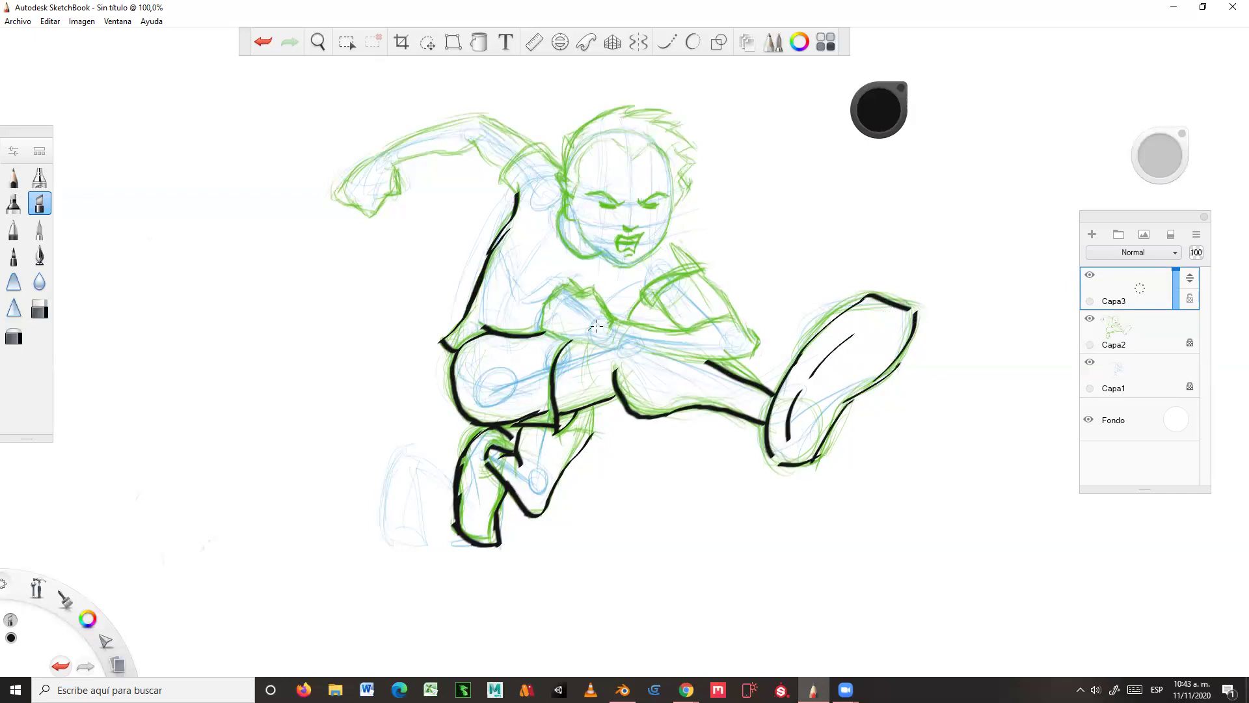
Step: Ink the front fist, forearm, elbow, upper arm and sleeve with its shoulder line in black
{"action": "mouse_move", "coordinate": [575, 299]}
{"action": "left_mouse_down"}
{"action": "mouse_move", "coordinate": [606, 311]}
{"action": "mouse_move", "coordinate": [564, 286]}
{"action": "mouse_move", "coordinate": [542, 313]}
{"action": "mouse_move", "coordinate": [621, 351]}
{"action": "mouse_move", "coordinate": [589, 347]}
{"action": "mouse_move", "coordinate": [684, 343]}
{"action": "mouse_move", "coordinate": [615, 322]}
{"action": "mouse_move", "coordinate": [707, 328]}
{"action": "mouse_move", "coordinate": [681, 334]}
{"action": "mouse_move", "coordinate": [730, 321]}
{"action": "left_mouse_up"}
{"action": "mouse_move", "coordinate": [616, 351]}
{"action": "left_mouse_down"}
{"action": "mouse_move", "coordinate": [694, 361]}
{"action": "mouse_move", "coordinate": [661, 364]}
{"action": "left_mouse_up"}
{"action": "left_click_drag", "start_coordinate": [748, 356], "coordinate": [763, 336]}
{"action": "mouse_move", "coordinate": [668, 304]}
{"action": "left_mouse_down"}
{"action": "mouse_move", "coordinate": [680, 331]}
{"action": "mouse_move", "coordinate": [709, 276]}
{"action": "left_mouse_up"}
{"action": "mouse_move", "coordinate": [650, 318]}
{"action": "left_mouse_down"}
{"action": "mouse_move", "coordinate": [698, 262]}
{"action": "mouse_move", "coordinate": [753, 275]}
{"action": "mouse_move", "coordinate": [743, 327]}
{"action": "mouse_move", "coordinate": [760, 351]}
{"action": "left_mouse_up"}
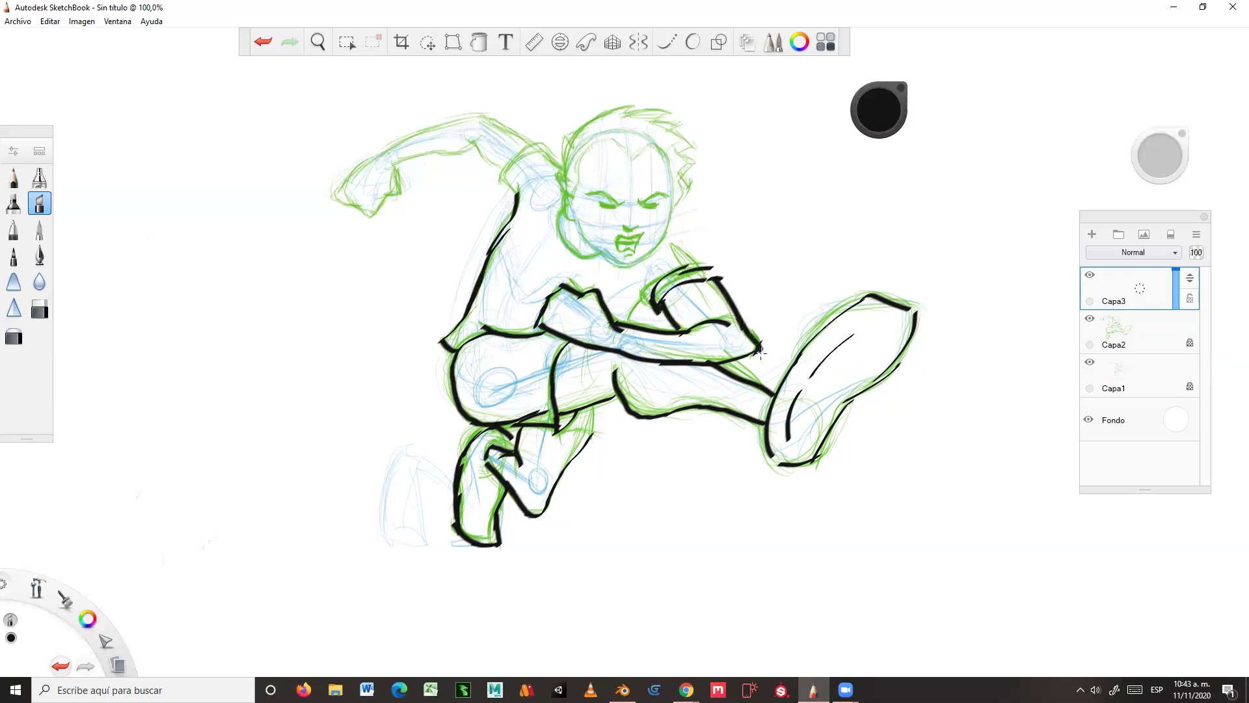
{"action": "mouse_move", "coordinate": [672, 244]}
{"action": "left_mouse_down"}
{"action": "mouse_move", "coordinate": [688, 263]}
{"action": "mouse_move", "coordinate": [652, 311]}
{"action": "left_mouse_up"}
Step: Ink the rear sleeve, the raised rear arm with its fist, and the spiky hair in black
{"action": "mouse_move", "coordinate": [511, 190]}
{"action": "left_mouse_down"}
{"action": "mouse_move", "coordinate": [521, 207]}
{"action": "mouse_move", "coordinate": [501, 170]}
{"action": "mouse_move", "coordinate": [551, 137]}
{"action": "mouse_move", "coordinate": [564, 171]}
{"action": "mouse_move", "coordinate": [551, 139]}
{"action": "left_mouse_up"}
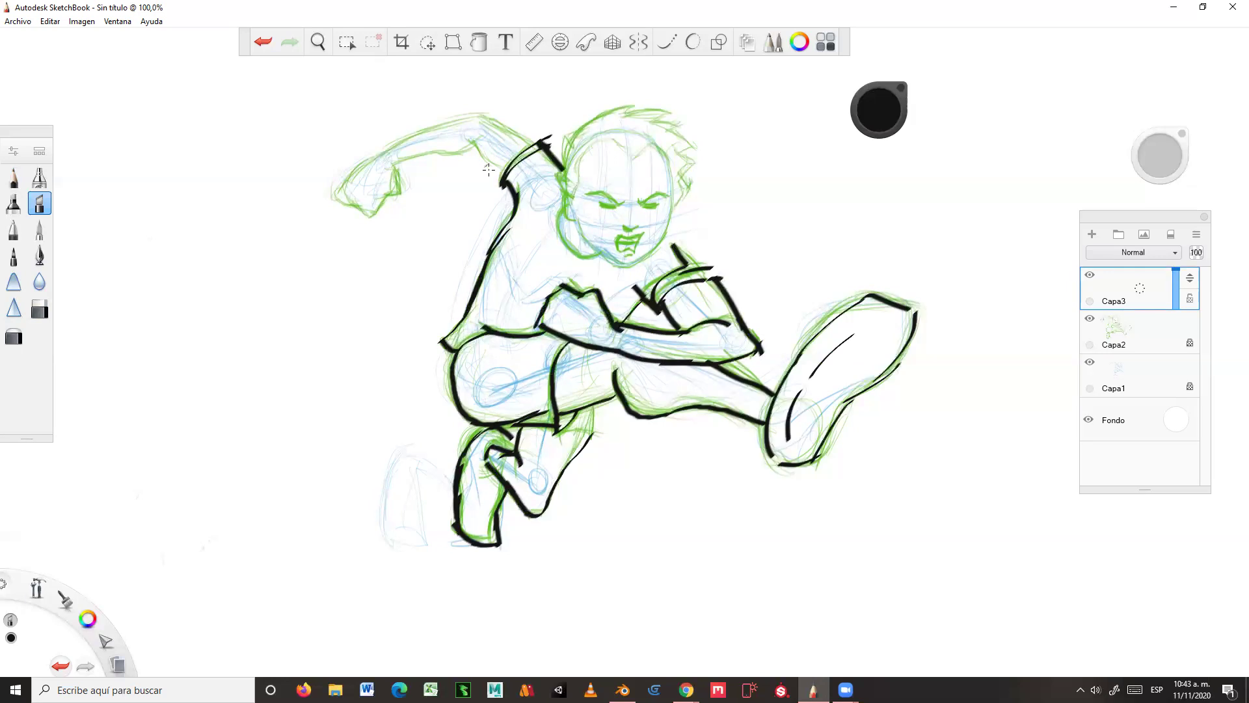
{"action": "left_click_drag", "start_coordinate": [465, 137], "coordinate": [510, 168]}
{"action": "mouse_move", "coordinate": [428, 151]}
{"action": "left_mouse_down"}
{"action": "mouse_move", "coordinate": [466, 152]}
{"action": "mouse_move", "coordinate": [388, 170]}
{"action": "mouse_move", "coordinate": [411, 159]}
{"action": "mouse_move", "coordinate": [390, 169]}
{"action": "mouse_move", "coordinate": [404, 191]}
{"action": "mouse_move", "coordinate": [371, 217]}
{"action": "mouse_move", "coordinate": [337, 196]}
{"action": "mouse_move", "coordinate": [407, 138]}
{"action": "mouse_move", "coordinate": [482, 120]}
{"action": "mouse_move", "coordinate": [431, 128]}
{"action": "mouse_move", "coordinate": [504, 124]}
{"action": "mouse_move", "coordinate": [571, 198]}
{"action": "mouse_move", "coordinate": [558, 184]}
{"action": "mouse_move", "coordinate": [569, 137]}
{"action": "mouse_move", "coordinate": [662, 99]}
{"action": "mouse_move", "coordinate": [692, 114]}
{"action": "mouse_move", "coordinate": [679, 127]}
{"action": "mouse_move", "coordinate": [706, 160]}
{"action": "mouse_move", "coordinate": [691, 189]}
{"action": "left_mouse_up"}
Step: Ink the hairline, sides of the face, jaw and neck in black, undoing and redrawing the jaw strokes
{"action": "left_click_drag", "start_coordinate": [586, 181], "coordinate": [567, 203]}
{"action": "mouse_move", "coordinate": [587, 157]}
{"action": "left_mouse_down"}
{"action": "mouse_move", "coordinate": [615, 138]}
{"action": "mouse_move", "coordinate": [644, 162]}
{"action": "mouse_move", "coordinate": [634, 157]}
{"action": "mouse_move", "coordinate": [664, 138]}
{"action": "mouse_move", "coordinate": [671, 222]}
{"action": "mouse_move", "coordinate": [674, 204]}
{"action": "mouse_move", "coordinate": [657, 262]}
{"action": "mouse_move", "coordinate": [673, 227]}
{"action": "mouse_move", "coordinate": [637, 272]}
{"action": "mouse_move", "coordinate": [663, 242]}
{"action": "mouse_move", "coordinate": [625, 272]}
{"action": "left_mouse_up"}
{"action": "key", "text": "ctrl+z"}
{"action": "key", "text": "ctrl+z"}
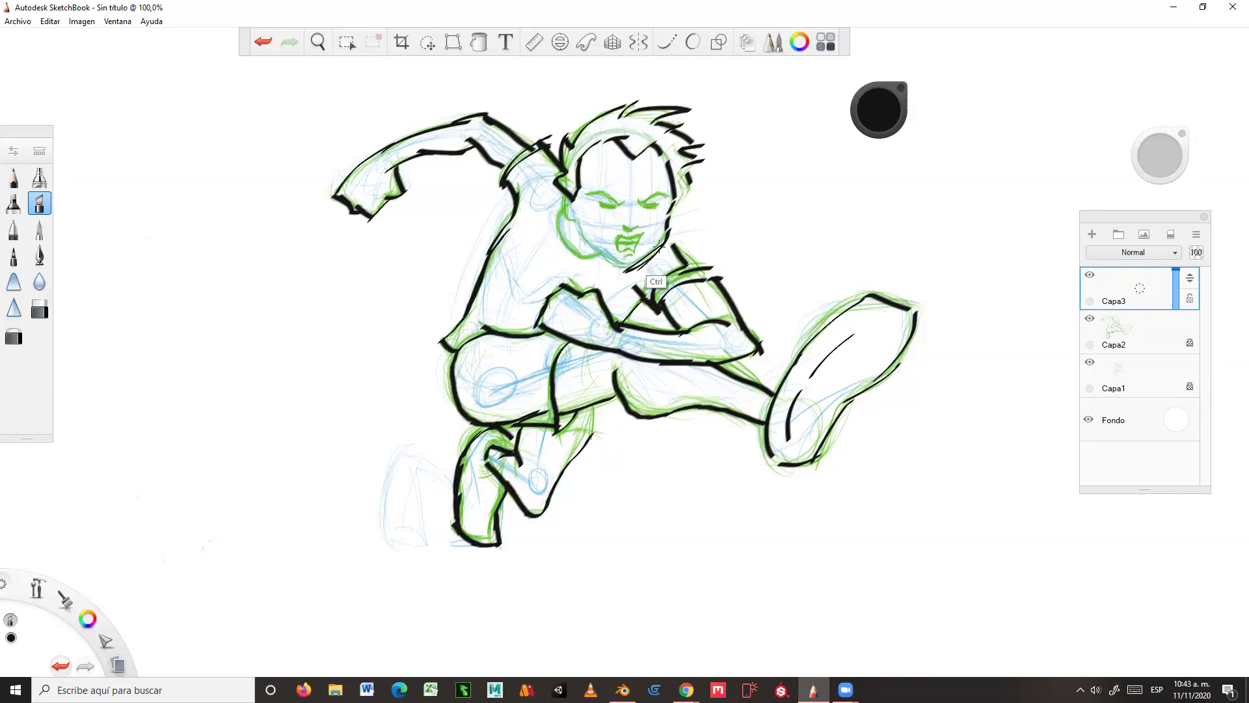
{"action": "mouse_move", "coordinate": [670, 229]}
{"action": "left_mouse_down"}
{"action": "mouse_move", "coordinate": [638, 267]}
{"action": "mouse_move", "coordinate": [644, 257]}
{"action": "mouse_move", "coordinate": [620, 265]}
{"action": "left_mouse_up"}
{"action": "key", "text": "ctrl+z"}
{"action": "mouse_move", "coordinate": [565, 213]}
{"action": "left_mouse_down"}
{"action": "mouse_move", "coordinate": [622, 268]}
{"action": "mouse_move", "coordinate": [571, 217]}
{"action": "mouse_move", "coordinate": [586, 255]}
{"action": "mouse_move", "coordinate": [597, 254]}
{"action": "mouse_move", "coordinate": [573, 206]}
{"action": "left_mouse_up"}
Step: Finish inking the extended foot's heel and the rear leg's shorts hem, and hide the Capa2 and Capa1 sketch layers
{"action": "left_click_drag", "start_coordinate": [779, 458], "coordinate": [768, 454]}
{"action": "mouse_move", "coordinate": [560, 431]}
{"action": "left_mouse_down"}
{"action": "mouse_move", "coordinate": [593, 423]}
{"action": "mouse_move", "coordinate": [596, 446]}
{"action": "mouse_move", "coordinate": [600, 419]}
{"action": "left_mouse_up"}
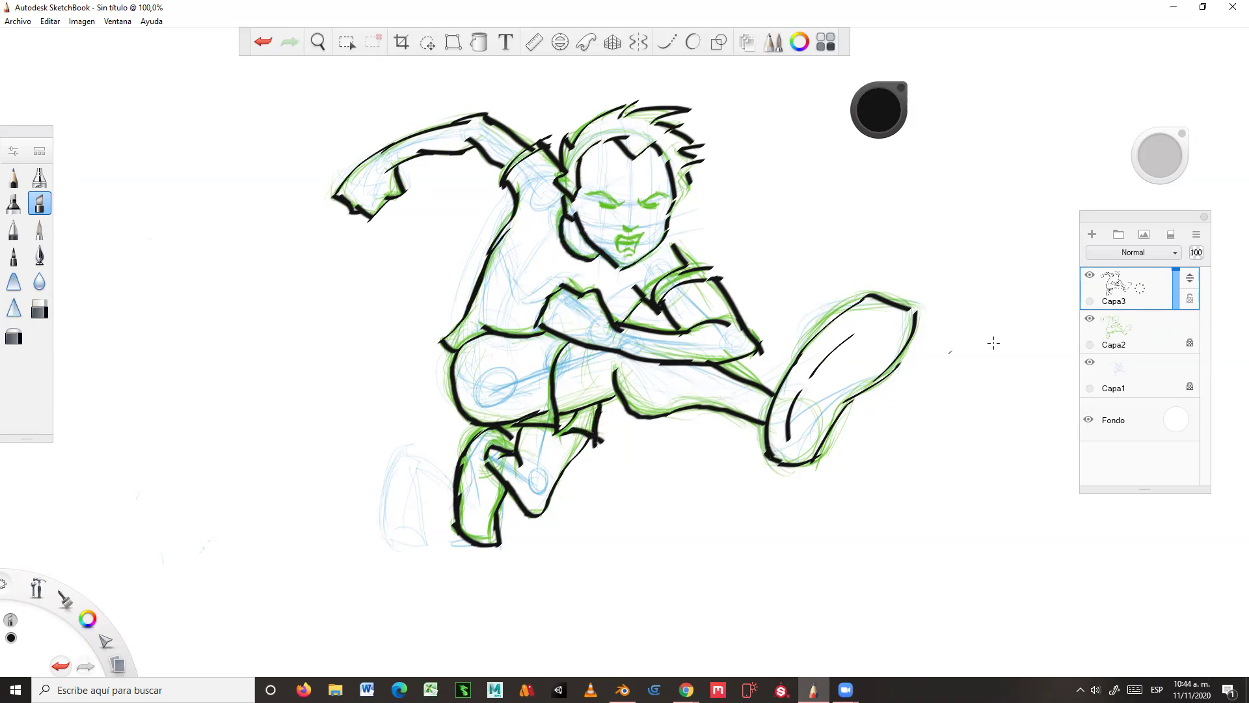
{"action": "left_click", "coordinate": [1090, 319]}
{"action": "left_click", "coordinate": [1089, 362]}
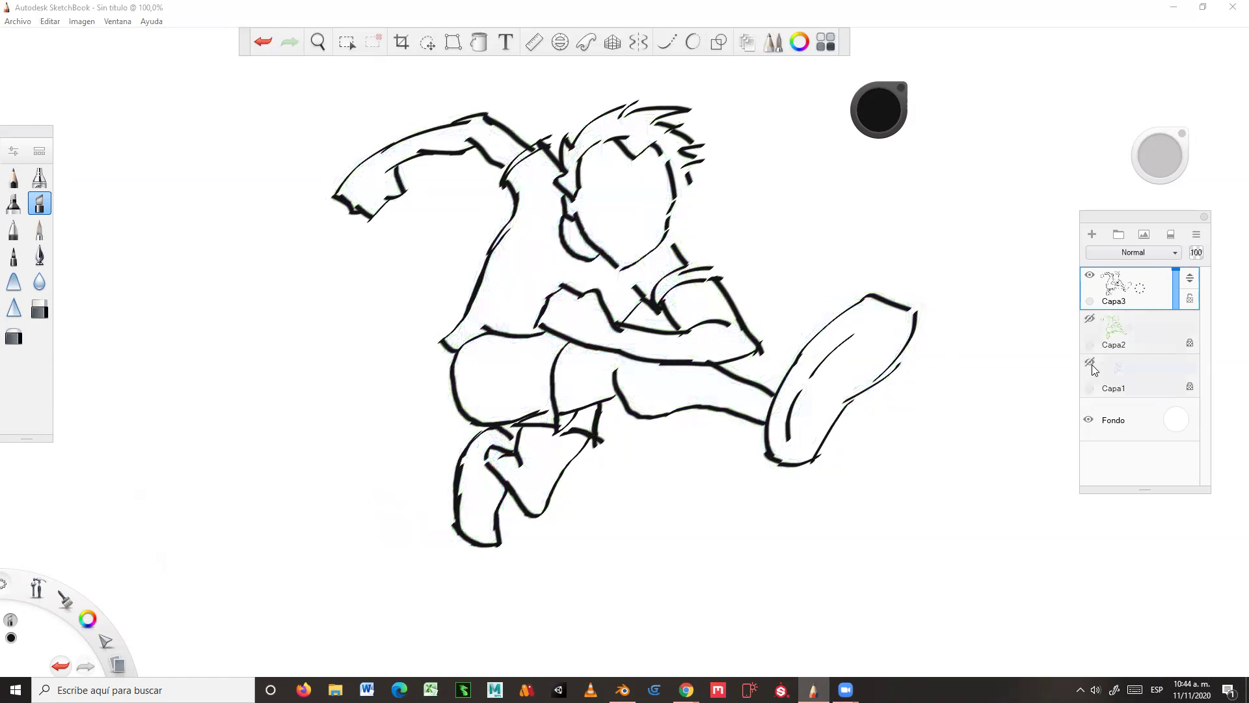
Step: Show the Capa1 and Capa2 sketch layers and ink the brows, eyes, nose, mouth and rear lower leg in black on Capa3
{"action": "left_click", "coordinate": [1090, 362]}
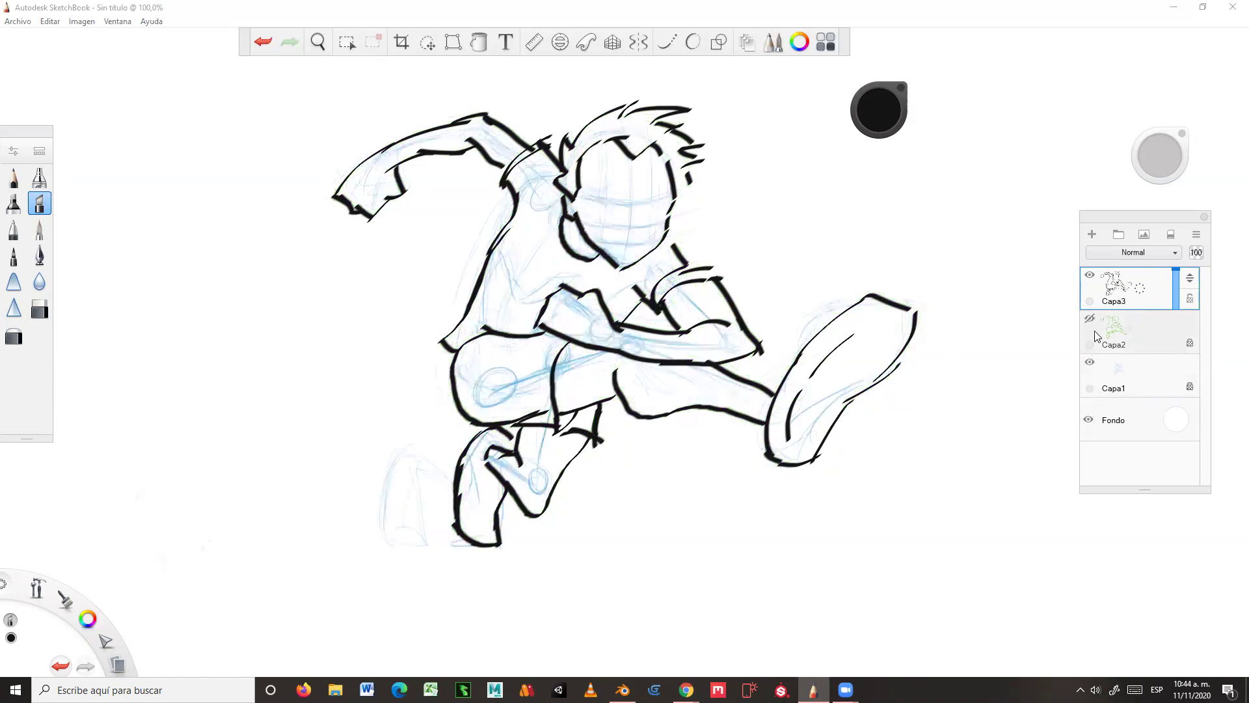
{"action": "left_click", "coordinate": [1090, 319]}
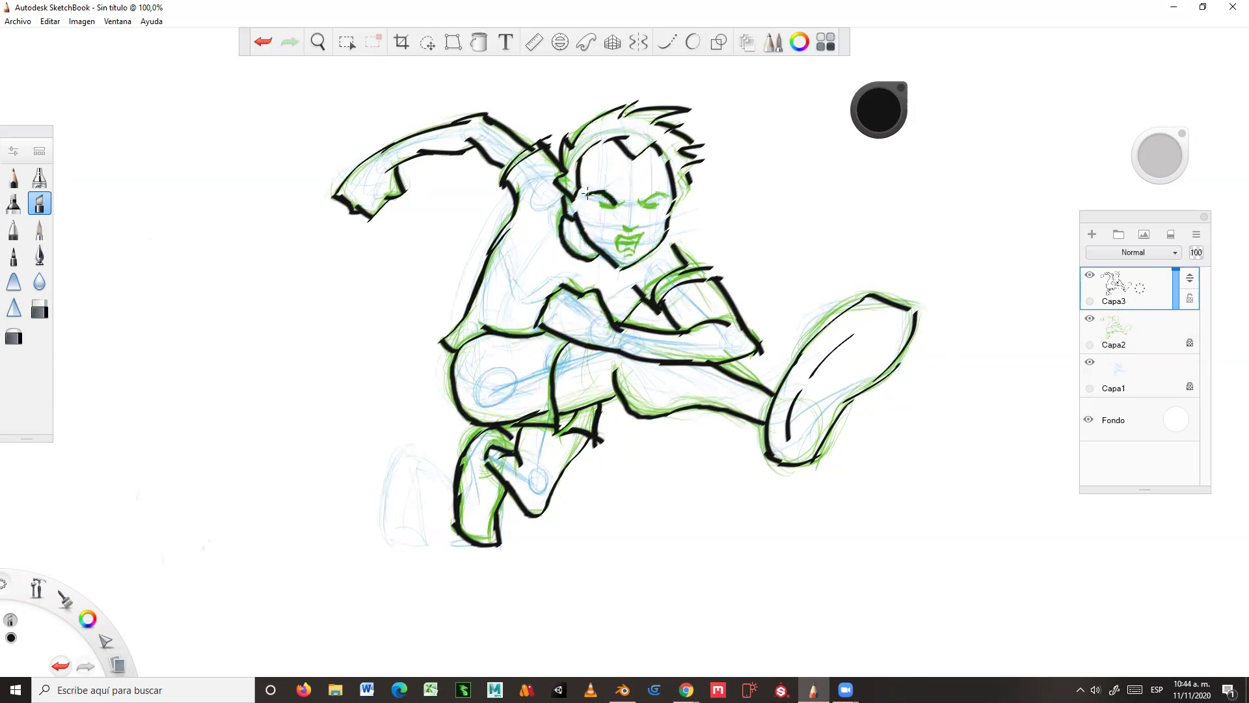
{"action": "left_click_drag", "start_coordinate": [656, 197], "coordinate": [673, 191]}
{"action": "left_click_drag", "start_coordinate": [600, 203], "coordinate": [600, 206]}
{"action": "mouse_move", "coordinate": [628, 229]}
{"action": "left_mouse_down"}
{"action": "mouse_move", "coordinate": [643, 223]}
{"action": "mouse_move", "coordinate": [618, 235]}
{"action": "mouse_move", "coordinate": [624, 255]}
{"action": "left_mouse_up"}
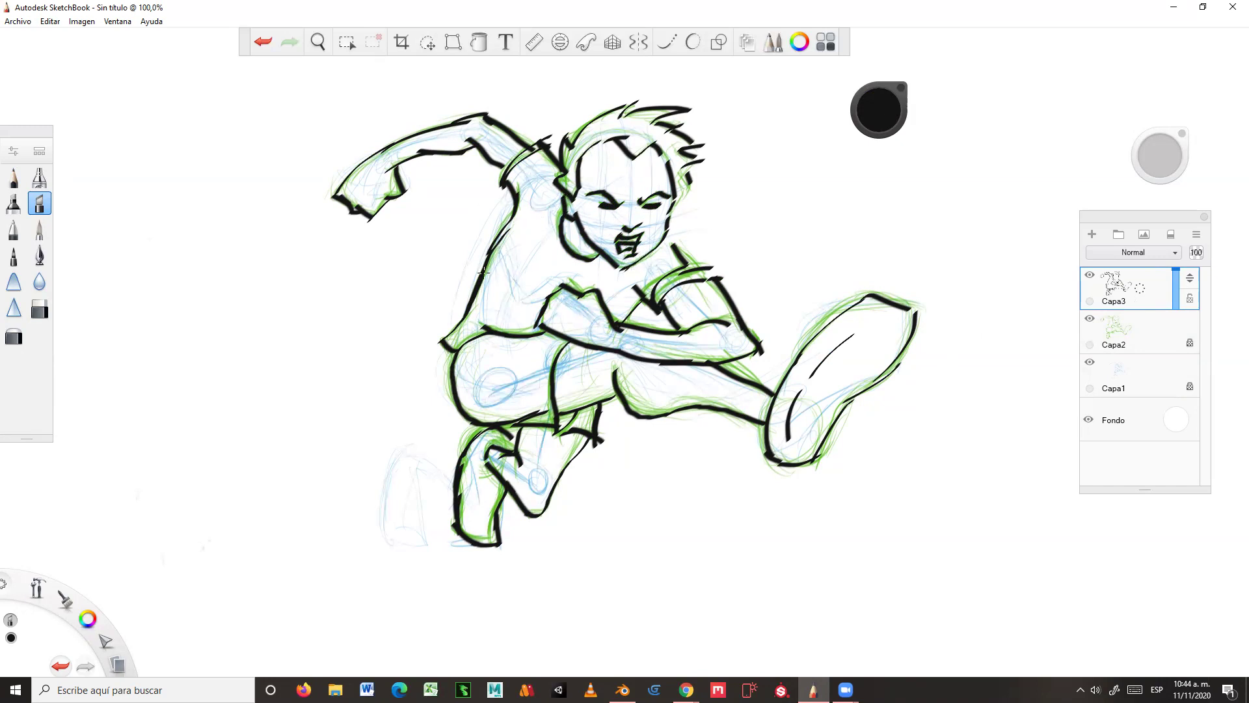
{"action": "left_click_drag", "start_coordinate": [590, 430], "coordinate": [542, 501]}
{"action": "left_click_drag", "start_coordinate": [524, 440], "coordinate": [518, 469]}
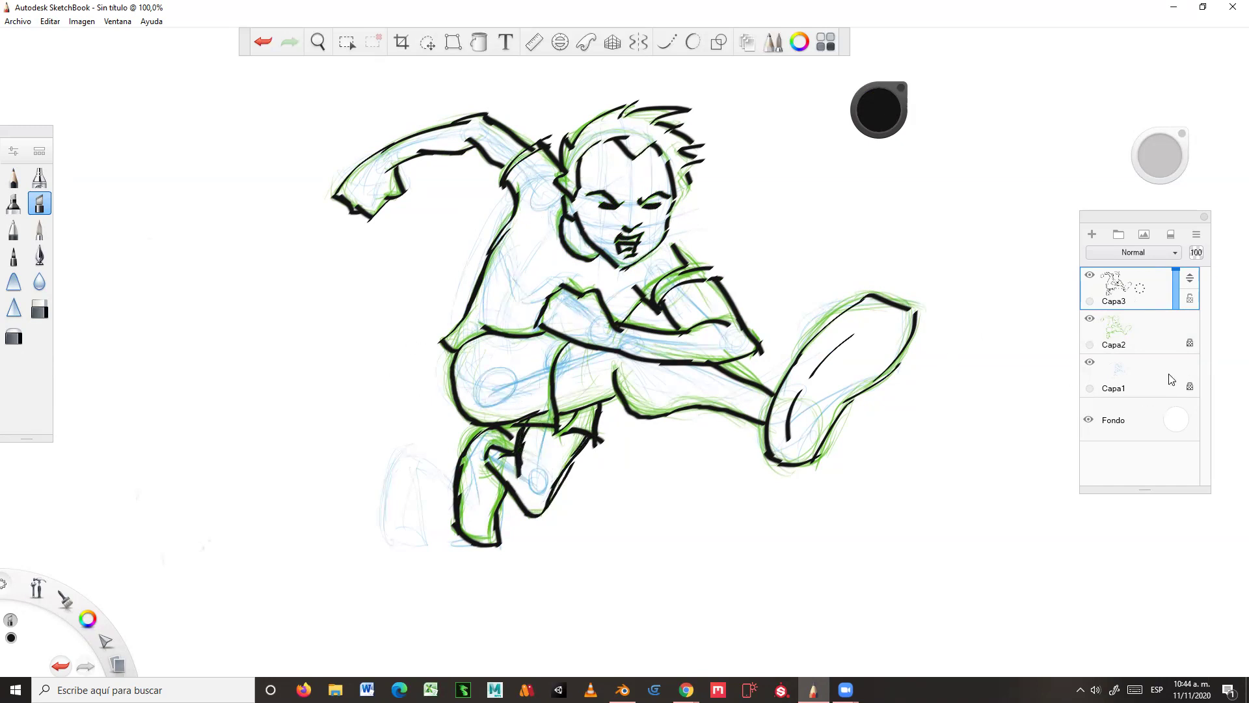
Step: Add a new layer above Capa2 and set up the marker with a bright orange colour
{"action": "left_click", "coordinate": [1162, 342]}
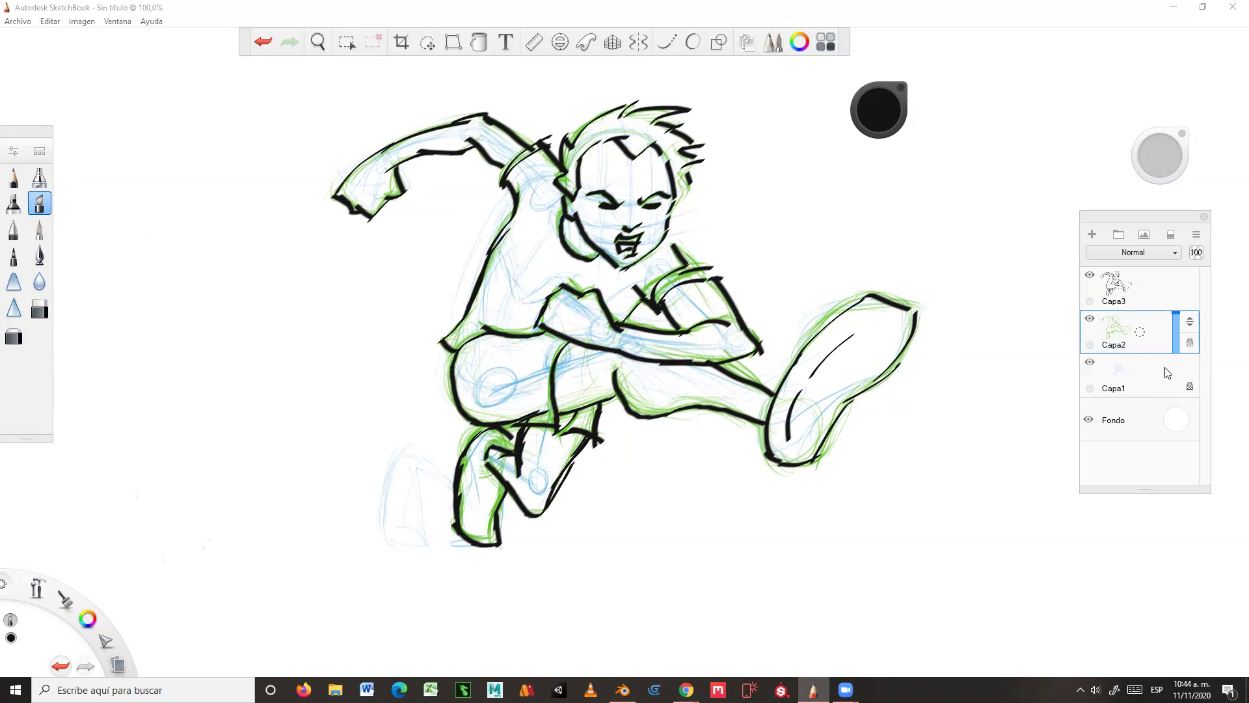
{"action": "left_click", "coordinate": [1093, 234]}
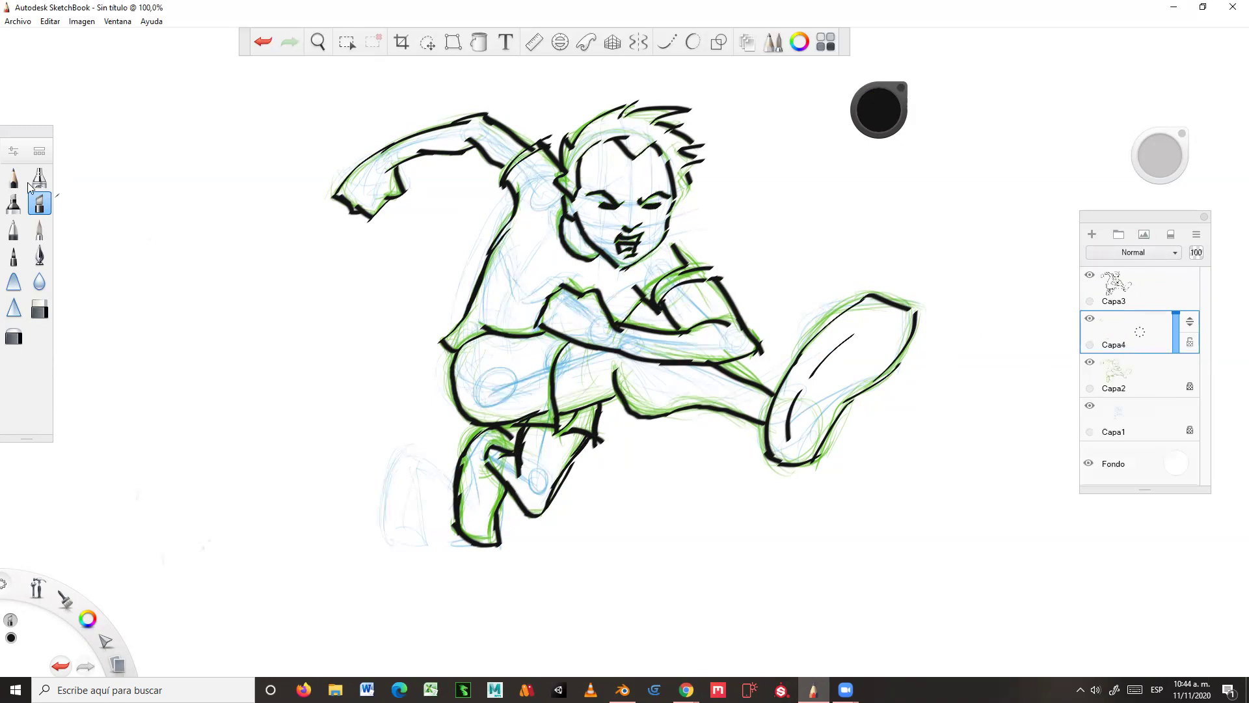
{"action": "left_click", "coordinate": [14, 203]}
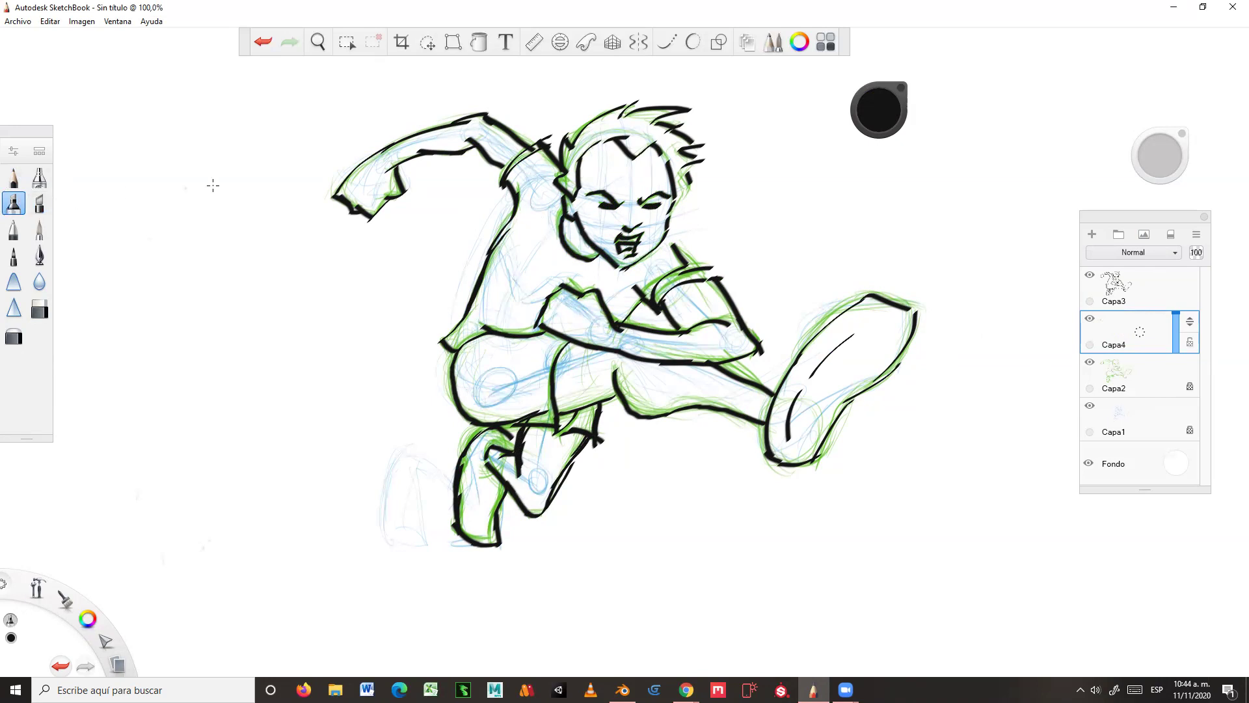
{"action": "left_click", "coordinate": [879, 109]}
{"action": "left_click", "coordinate": [898, 101]}
{"action": "left_click", "coordinate": [882, 113]}
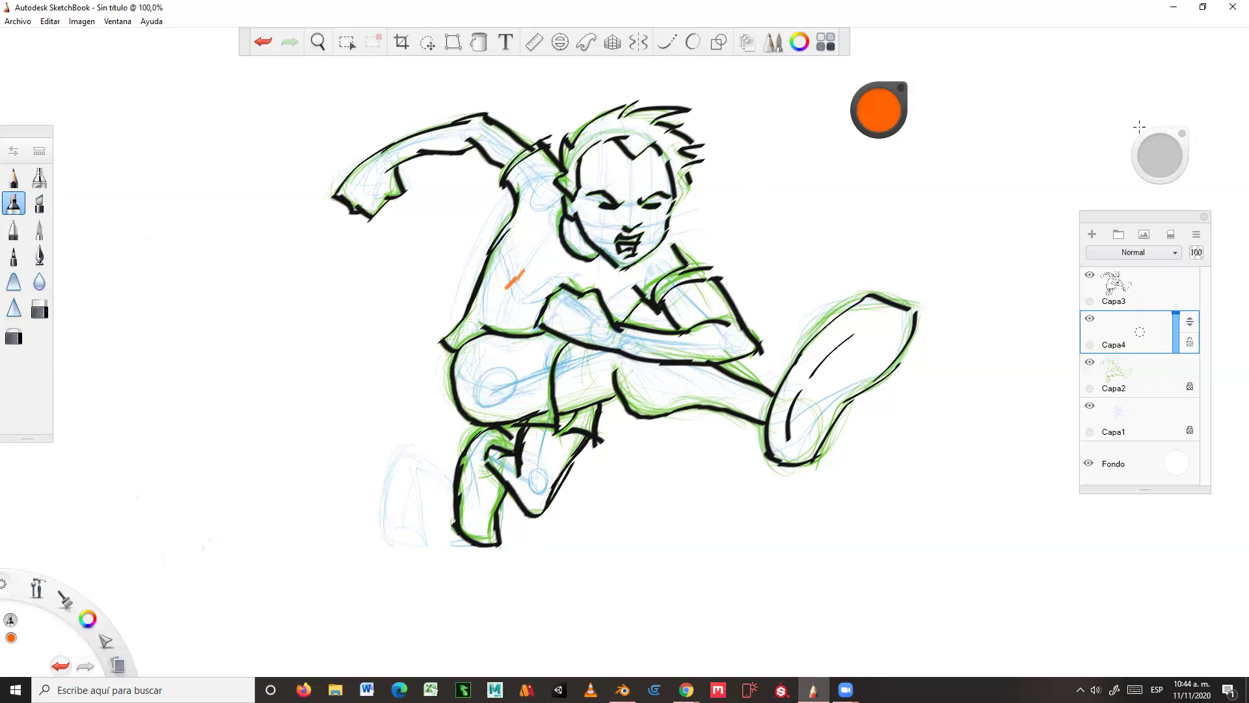
Step: Enlarge the marker and fill the shirt's torso and shoulders with orange on the new layer
{"action": "key", "text": "bracketleft"}
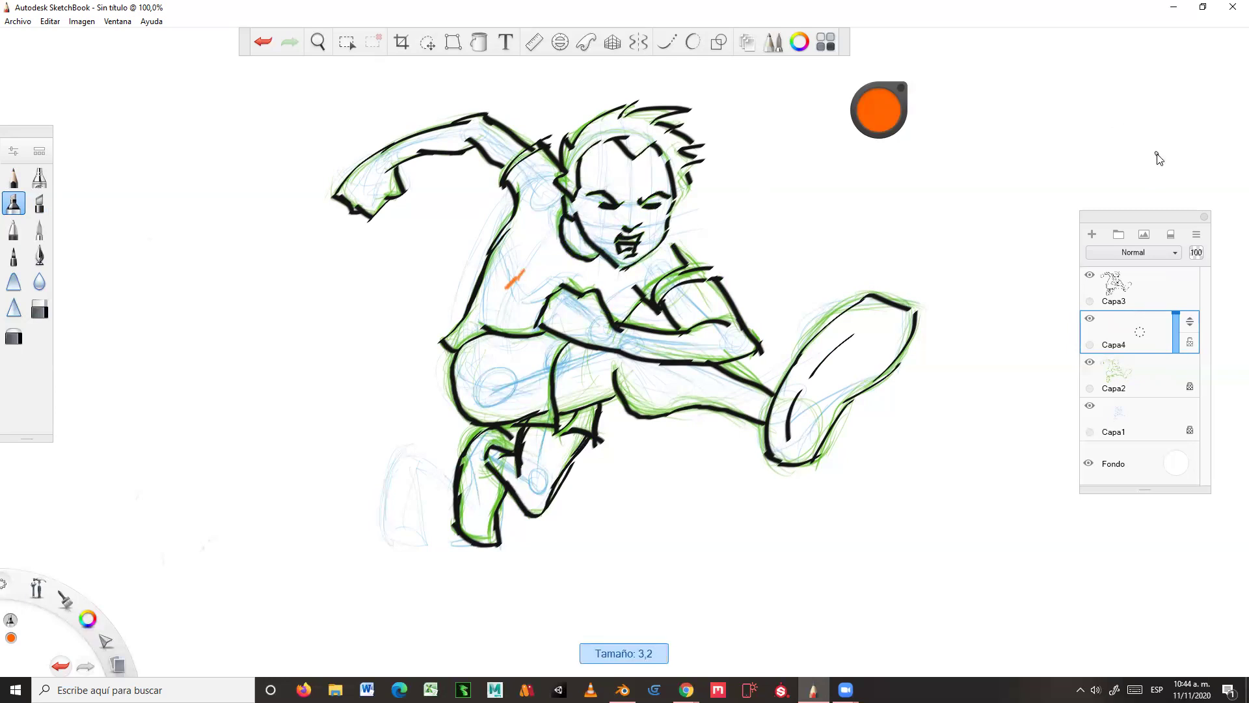
{"action": "key", "text": "bracketright"}
{"action": "mouse_move", "coordinate": [1174, 130]}
{"action": "left_mouse_down"}
{"action": "mouse_move", "coordinate": [599, 218]}
{"action": "mouse_move", "coordinate": [291, 300]}
{"action": "left_mouse_up"}
{"action": "key", "text": "bracketright"}
{"action": "key", "text": "bracketright"}
{"action": "key", "text": "bracketright"}
{"action": "key", "text": "bracketright"}
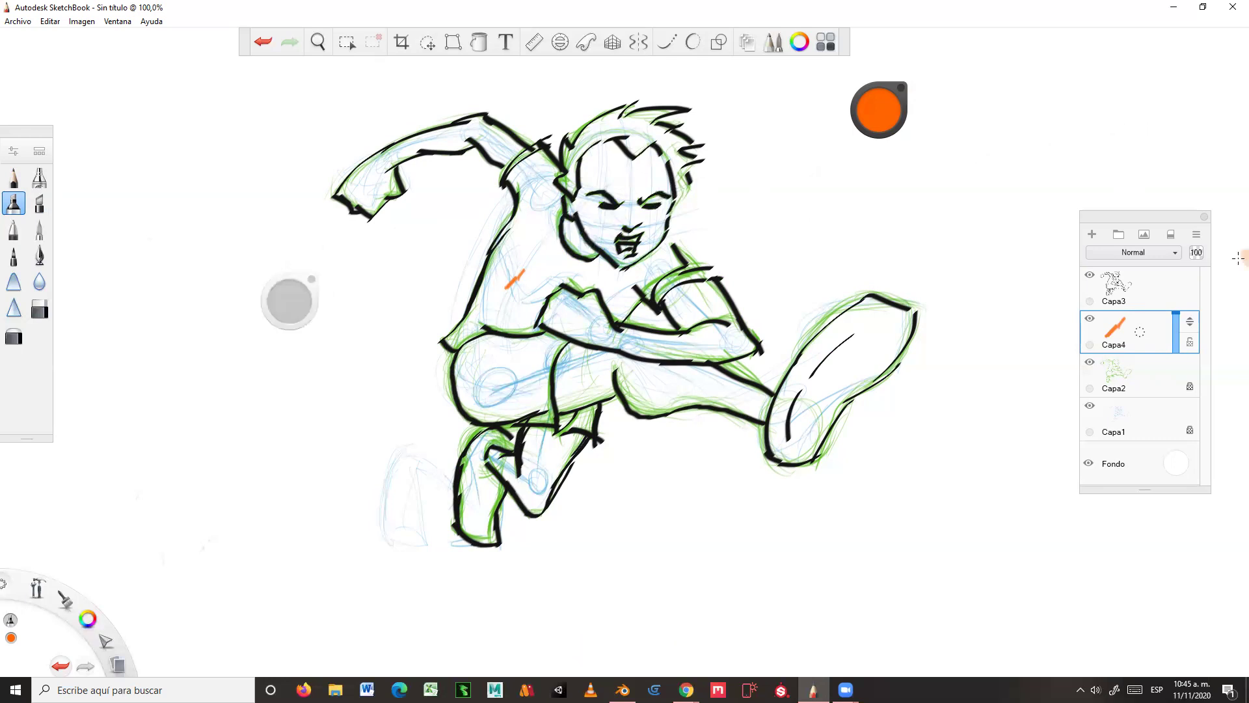
{"action": "mouse_move", "coordinate": [510, 281]}
{"action": "left_mouse_down"}
{"action": "mouse_move", "coordinate": [485, 313]}
{"action": "mouse_move", "coordinate": [523, 239]}
{"action": "mouse_move", "coordinate": [487, 318]}
{"action": "mouse_move", "coordinate": [528, 209]}
{"action": "mouse_move", "coordinate": [524, 179]}
{"action": "mouse_move", "coordinate": [517, 188]}
{"action": "mouse_move", "coordinate": [536, 159]}
{"action": "mouse_move", "coordinate": [553, 170]}
{"action": "mouse_move", "coordinate": [550, 234]}
{"action": "mouse_move", "coordinate": [453, 341]}
{"action": "mouse_move", "coordinate": [539, 319]}
{"action": "mouse_move", "coordinate": [521, 277]}
{"action": "mouse_move", "coordinate": [543, 247]}
{"action": "mouse_move", "coordinate": [621, 270]}
{"action": "mouse_move", "coordinate": [664, 261]}
{"action": "mouse_move", "coordinate": [622, 309]}
{"action": "mouse_move", "coordinate": [596, 278]}
{"action": "mouse_move", "coordinate": [559, 276]}
{"action": "mouse_move", "coordinate": [522, 308]}
{"action": "mouse_move", "coordinate": [532, 305]}
{"action": "left_mouse_up"}
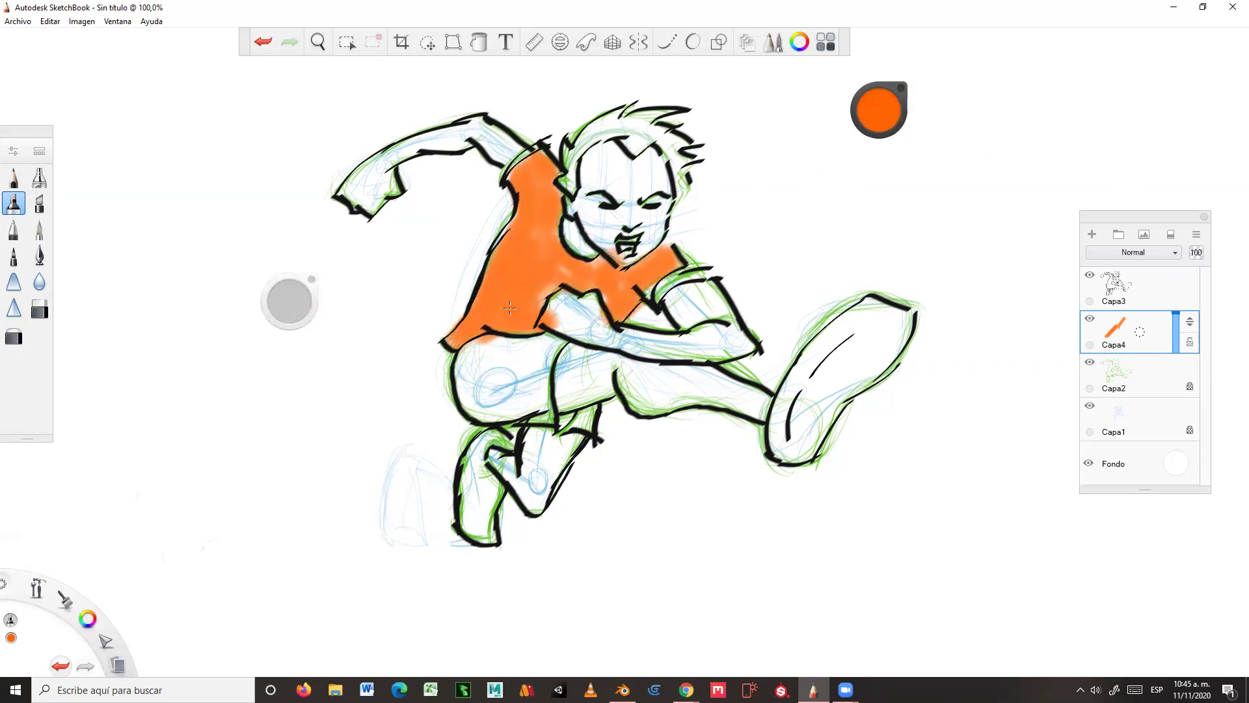
{"action": "left_click_drag", "start_coordinate": [669, 419], "coordinate": [652, 412]}
Step: Ink the sock's top edge on the front leg and extend the rear leg line in black on Capa3
{"action": "left_click", "coordinate": [1151, 302]}
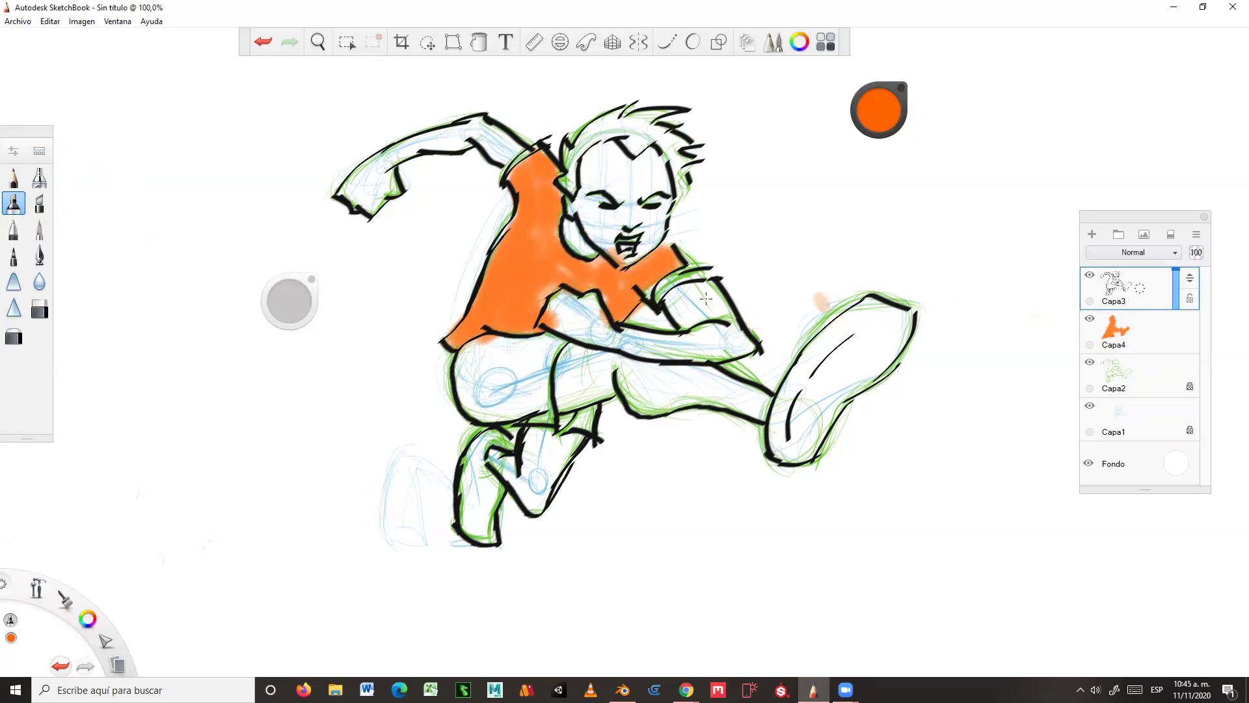
{"action": "left_click", "coordinate": [39, 204]}
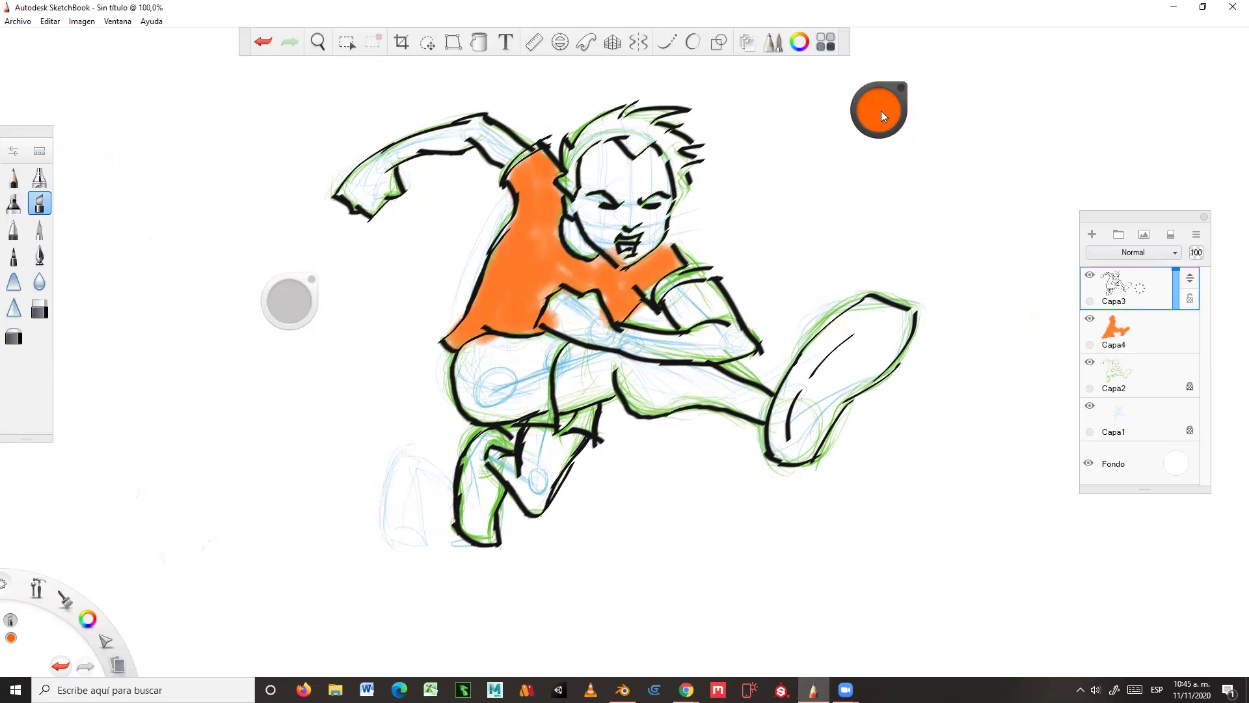
{"action": "left_click", "coordinate": [881, 110]}
{"action": "left_click", "coordinate": [874, 138]}
{"action": "left_click_drag", "start_coordinate": [677, 385], "coordinate": [666, 411]}
{"action": "left_click_drag", "start_coordinate": [519, 470], "coordinate": [520, 479]}
Step: Choose a darker orange and draw a fold line on the lower part of the shirt on Capa4
{"action": "left_click", "coordinate": [1150, 337]}
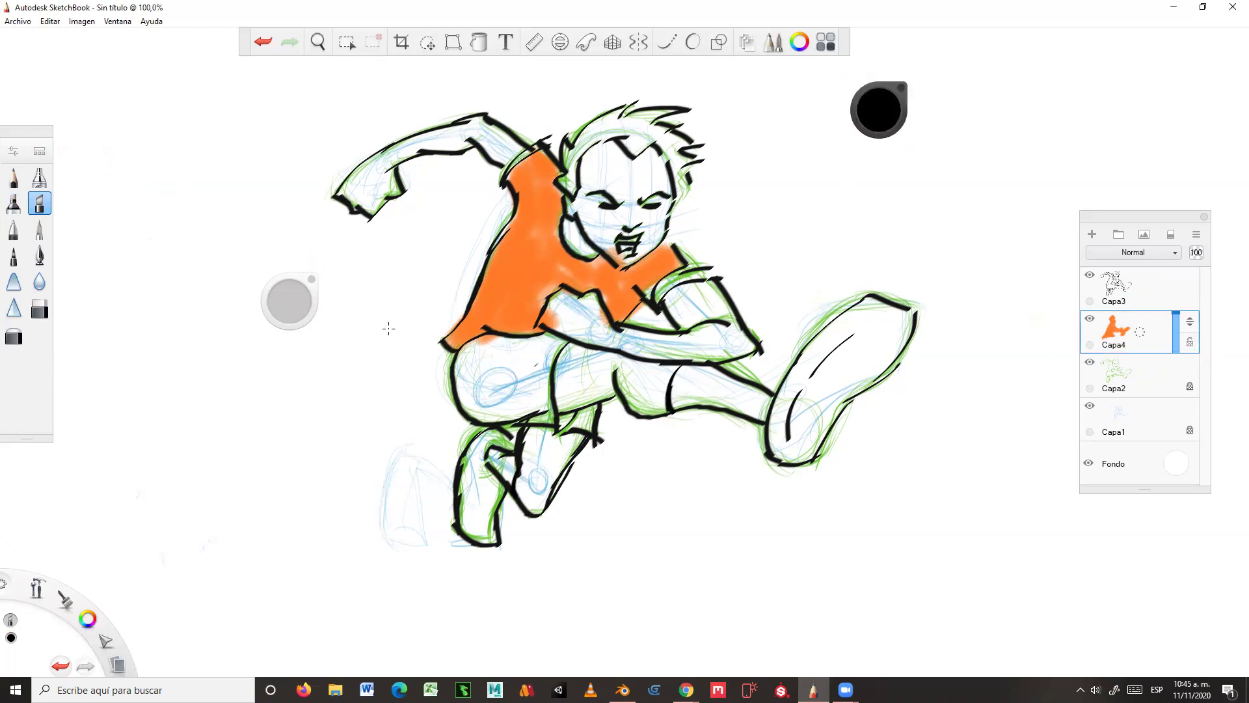
{"action": "left_click", "coordinate": [889, 120]}
{"action": "left_click", "coordinate": [541, 262], "text": "alt"}
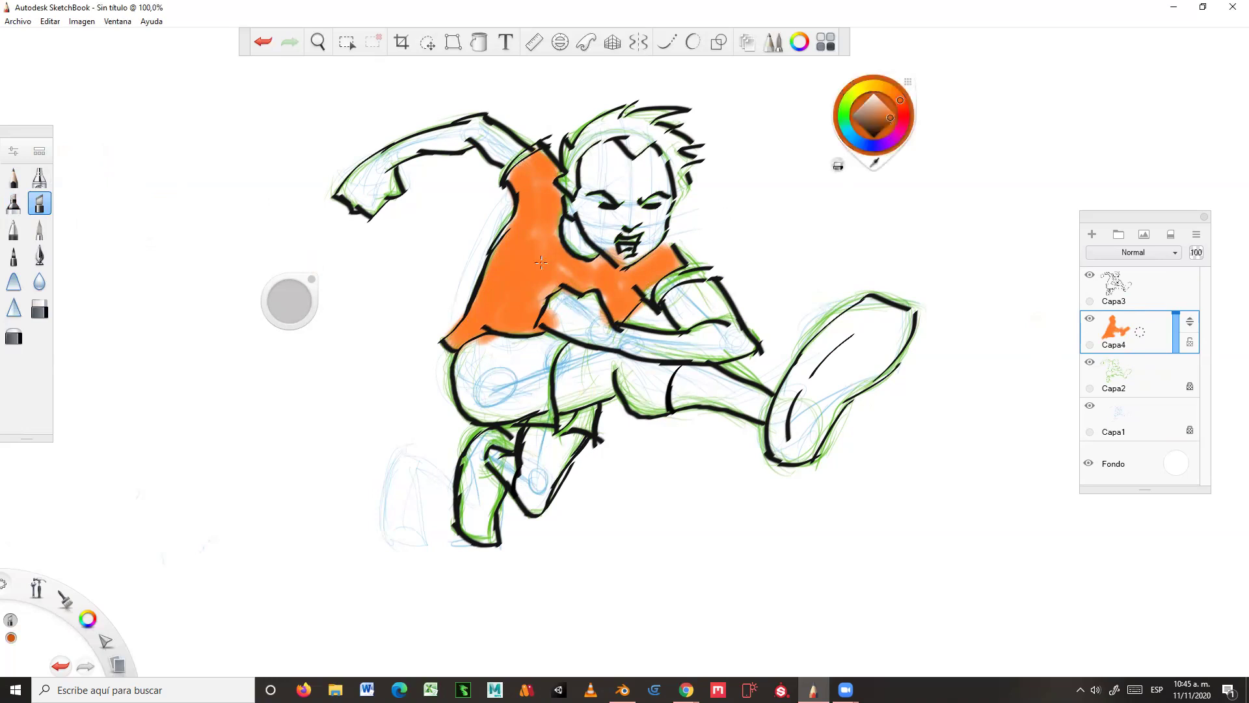
{"action": "left_click_drag", "start_coordinate": [510, 286], "coordinate": [487, 313]}
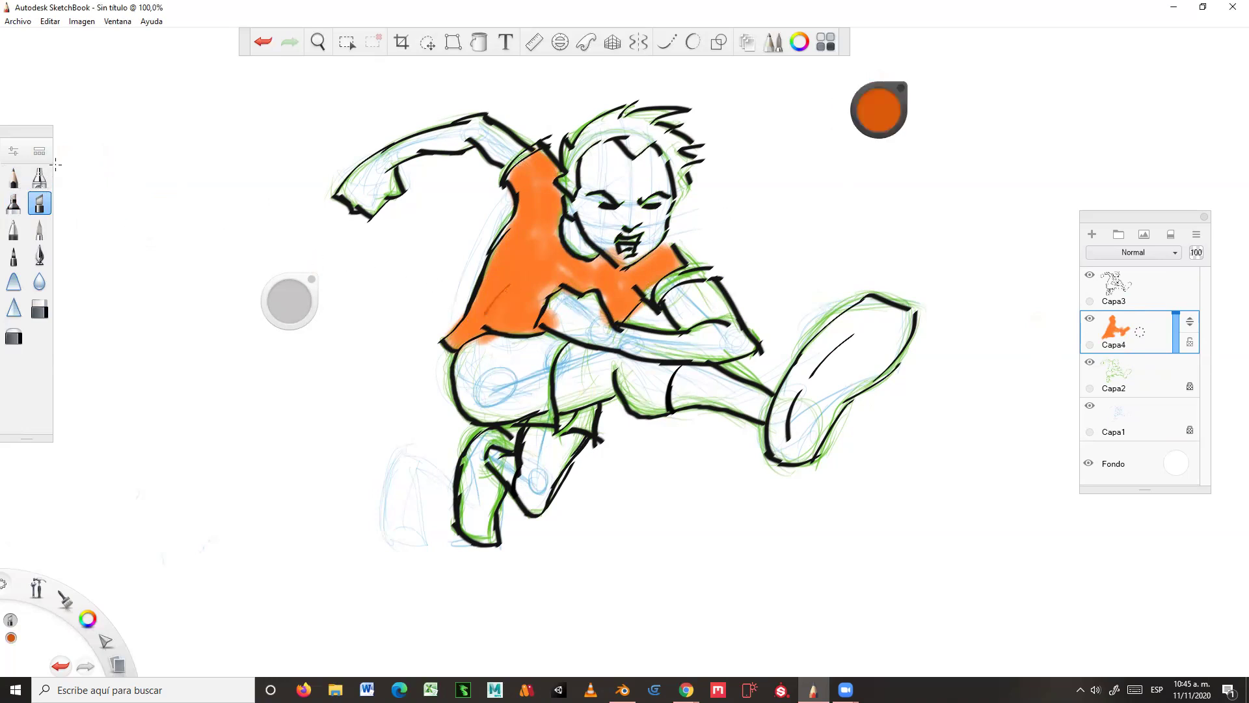
Step: Paint the front sock with the marker in dark and lighter orange, and the rear sock in light orange
{"action": "left_click", "coordinate": [13, 204]}
{"action": "mouse_move", "coordinate": [683, 404]}
{"action": "left_mouse_down"}
{"action": "mouse_move", "coordinate": [696, 379]}
{"action": "mouse_move", "coordinate": [716, 384]}
{"action": "mouse_move", "coordinate": [680, 404]}
{"action": "mouse_move", "coordinate": [741, 397]}
{"action": "left_mouse_up"}
{"action": "left_click", "coordinate": [759, 312]}
{"action": "key", "text": "ctrl+z"}
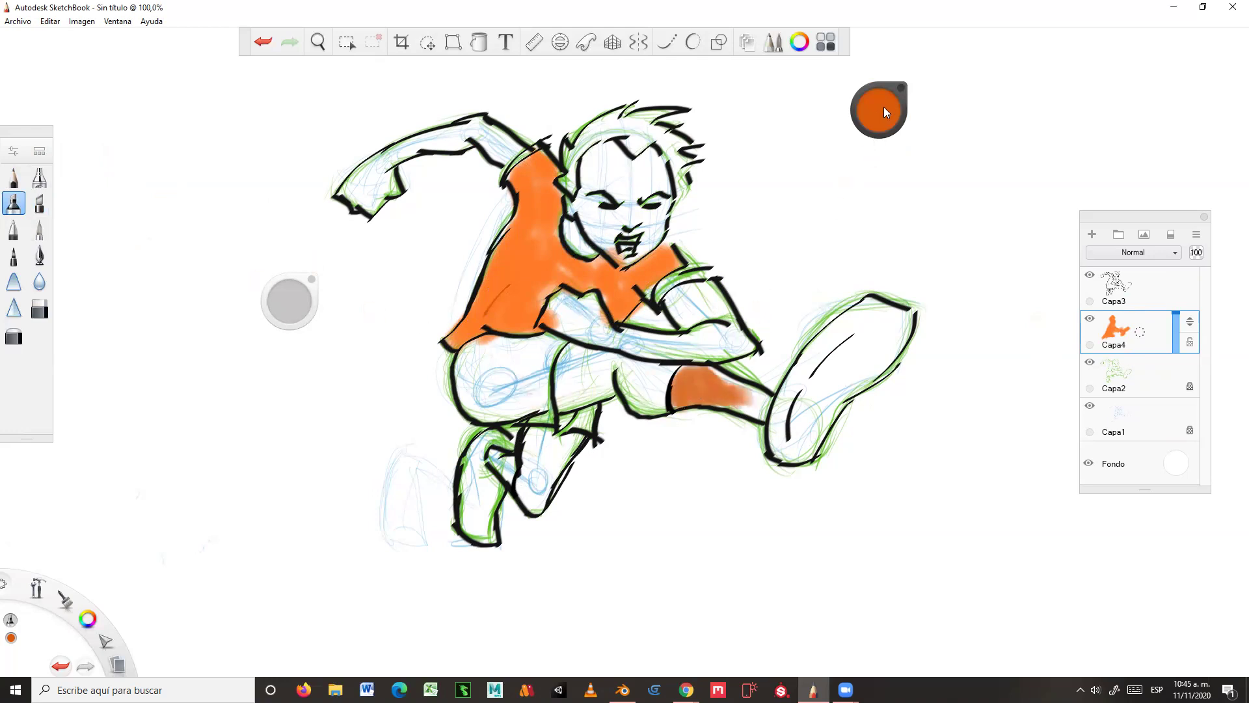
{"action": "left_click", "coordinate": [880, 109]}
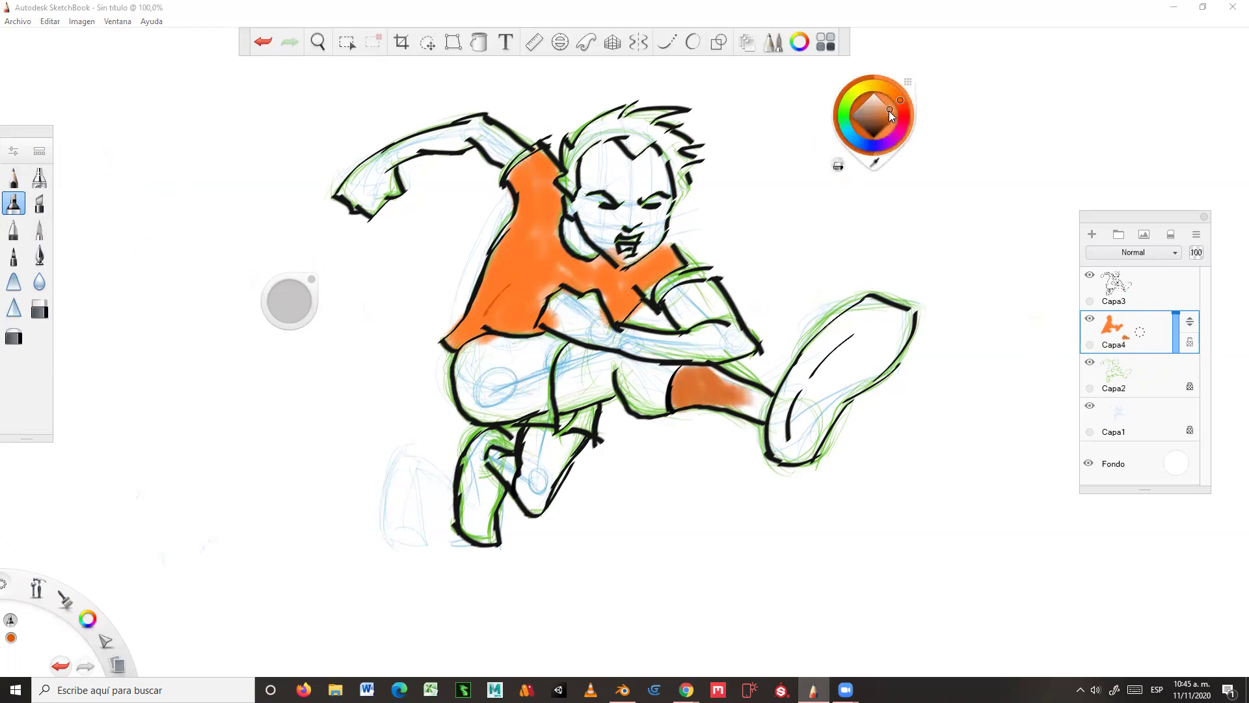
{"action": "mouse_move", "coordinate": [705, 376]}
{"action": "left_mouse_down"}
{"action": "mouse_move", "coordinate": [758, 400]}
{"action": "mouse_move", "coordinate": [743, 389]}
{"action": "left_mouse_up"}
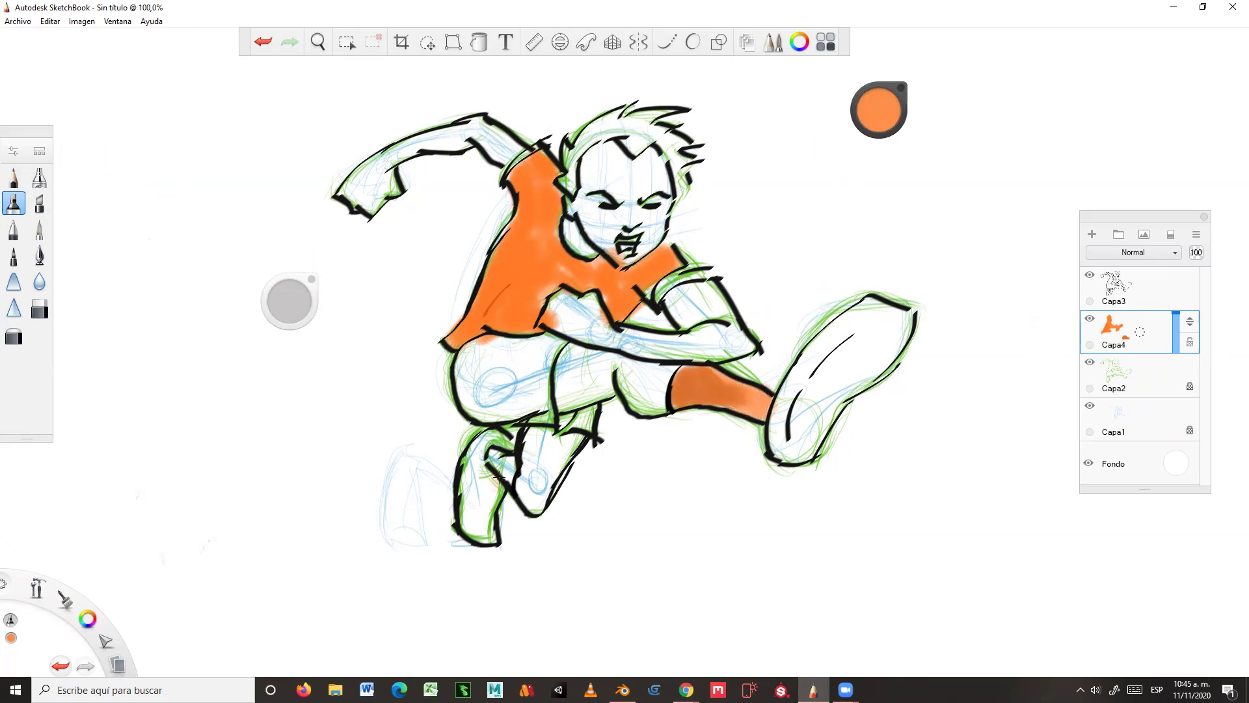
{"action": "left_click_drag", "start_coordinate": [498, 463], "coordinate": [512, 472]}
Step: Paint the shorts medium blue, including the rear leg's hem
{"action": "left_click", "coordinate": [878, 110]}
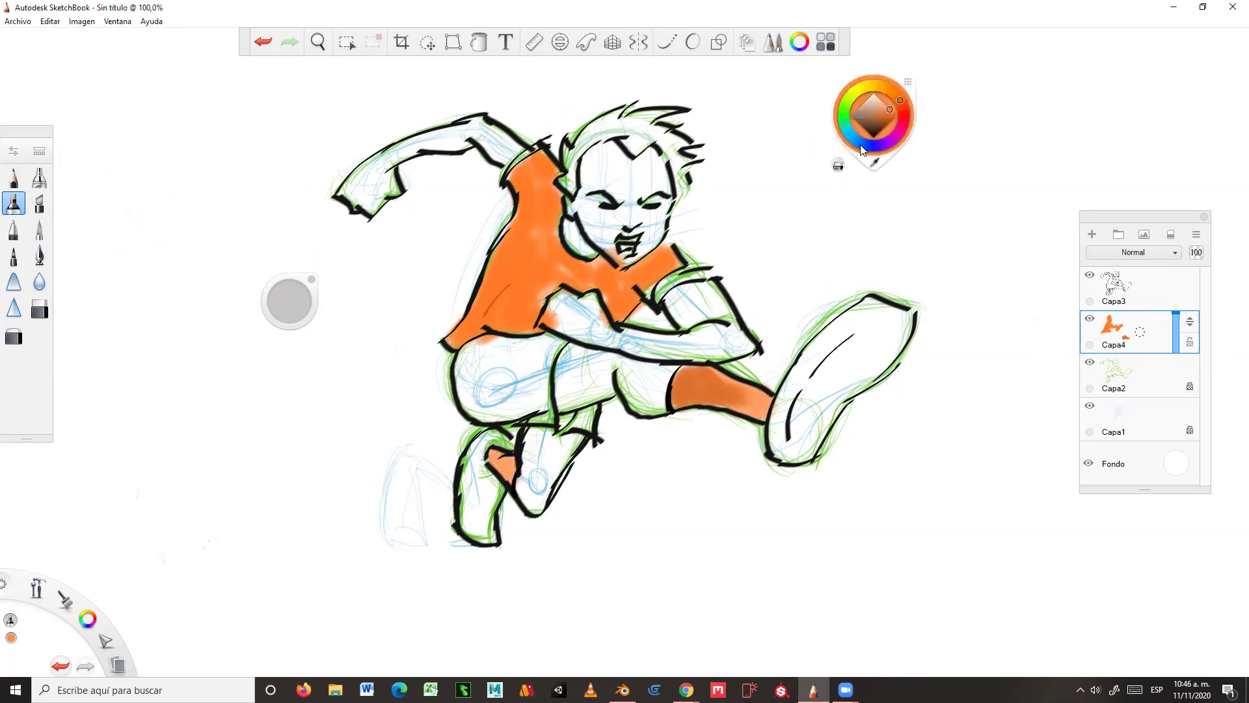
{"action": "mouse_move", "coordinate": [521, 373]}
{"action": "left_mouse_down"}
{"action": "mouse_move", "coordinate": [528, 366]}
{"action": "mouse_move", "coordinate": [481, 389]}
{"action": "mouse_move", "coordinate": [531, 358]}
{"action": "mouse_move", "coordinate": [462, 364]}
{"action": "mouse_move", "coordinate": [550, 344]}
{"action": "mouse_move", "coordinate": [531, 359]}
{"action": "mouse_move", "coordinate": [536, 407]}
{"action": "mouse_move", "coordinate": [501, 413]}
{"action": "mouse_move", "coordinate": [532, 359]}
{"action": "left_mouse_up"}
{"action": "mouse_move", "coordinate": [475, 410]}
{"action": "left_mouse_down"}
{"action": "mouse_move", "coordinate": [459, 380]}
{"action": "mouse_move", "coordinate": [504, 354]}
{"action": "mouse_move", "coordinate": [520, 393]}
{"action": "left_mouse_up"}
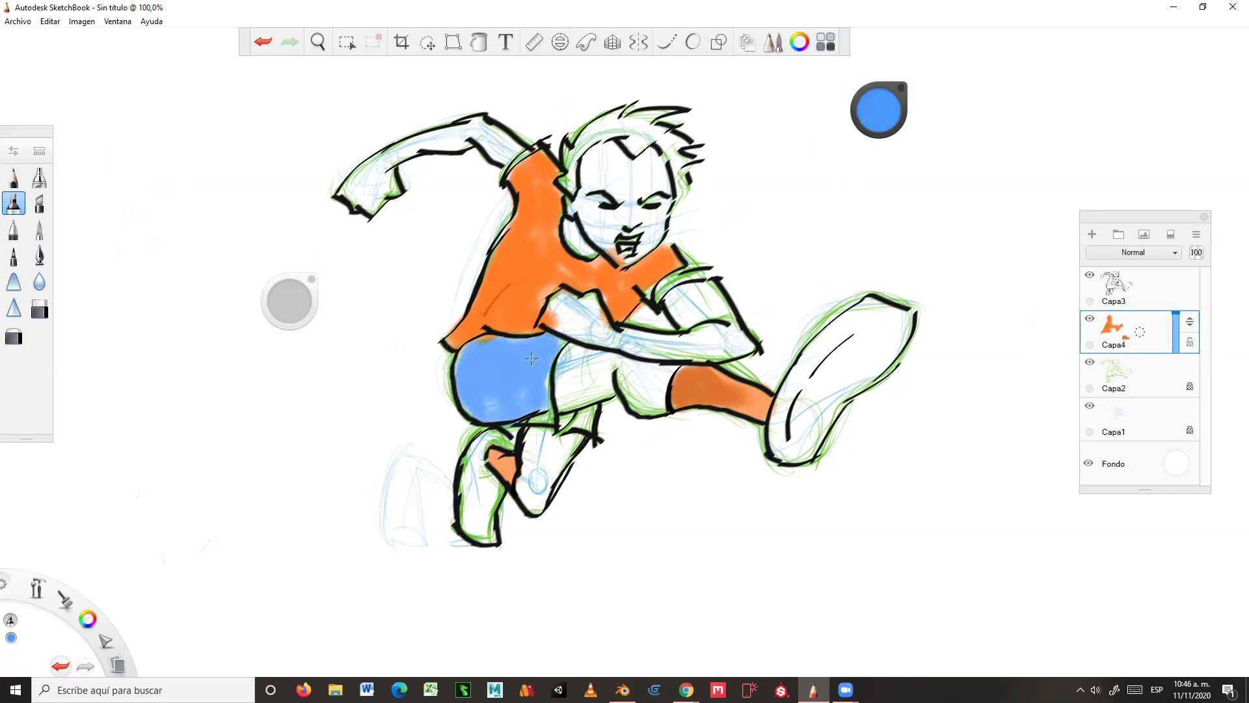
{"action": "left_click_drag", "start_coordinate": [561, 331], "coordinate": [566, 357]}
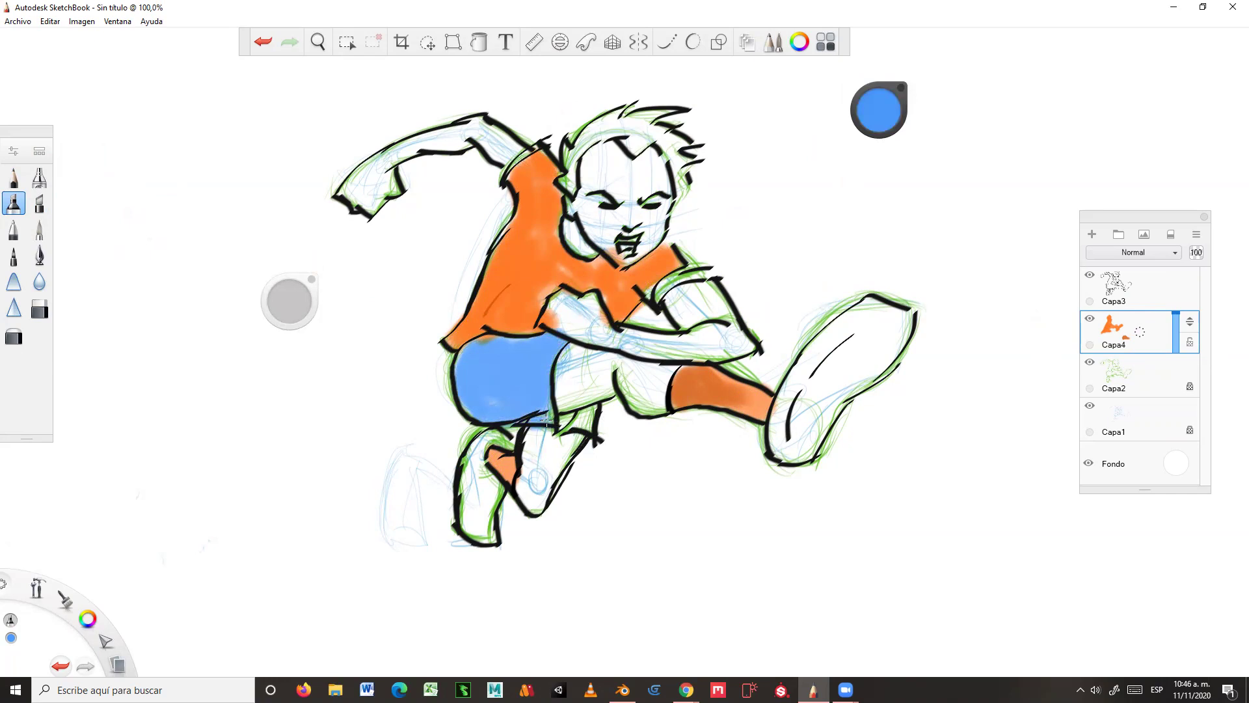
{"action": "mouse_move", "coordinate": [583, 422]}
{"action": "left_mouse_down"}
{"action": "mouse_move", "coordinate": [600, 413]}
{"action": "mouse_move", "coordinate": [579, 422]}
{"action": "left_mouse_up"}
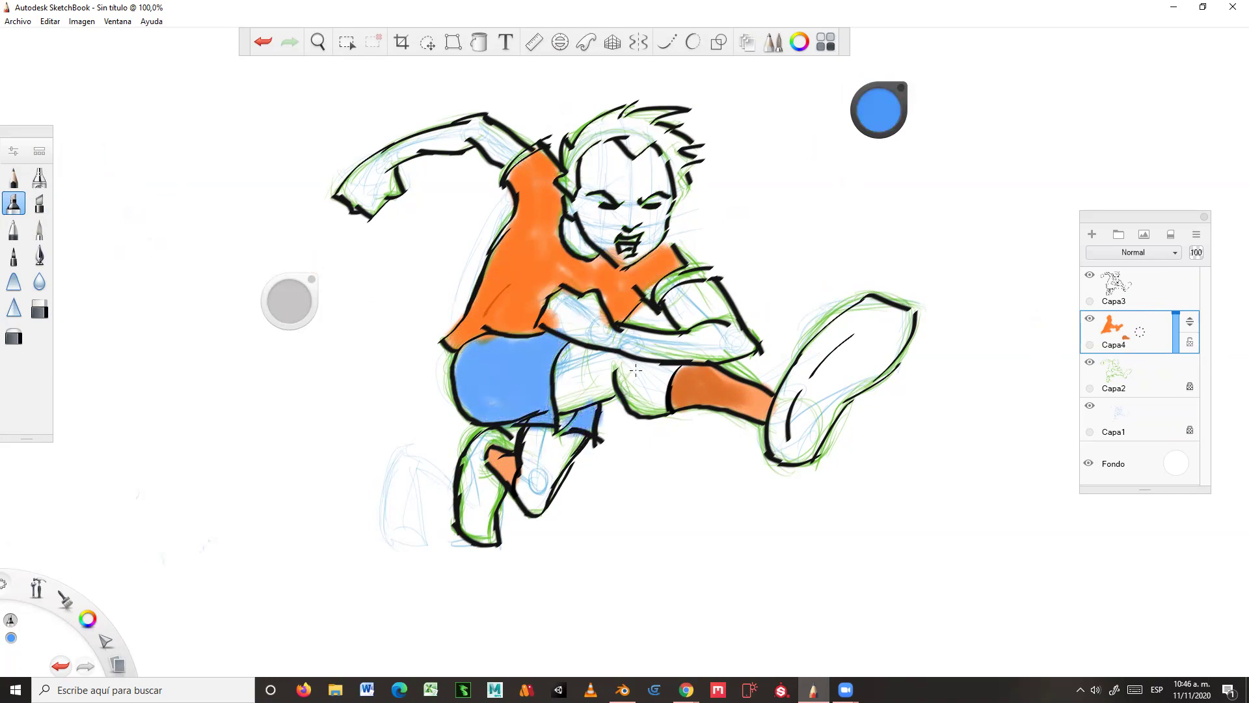
Step: Shade the inside of the rear shorts leg dark blue, undoing the first strokes and repainting a smaller area
{"action": "left_click", "coordinate": [883, 121]}
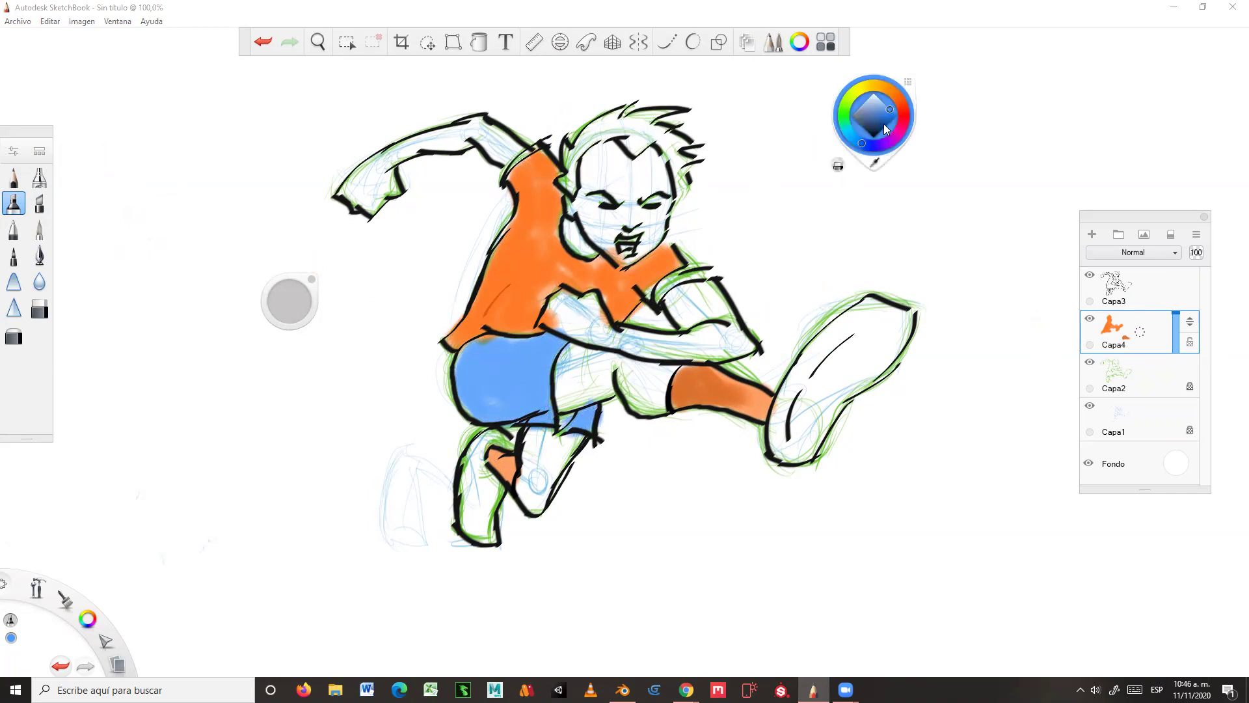
{"action": "left_click_drag", "start_coordinate": [563, 423], "coordinate": [556, 425]}
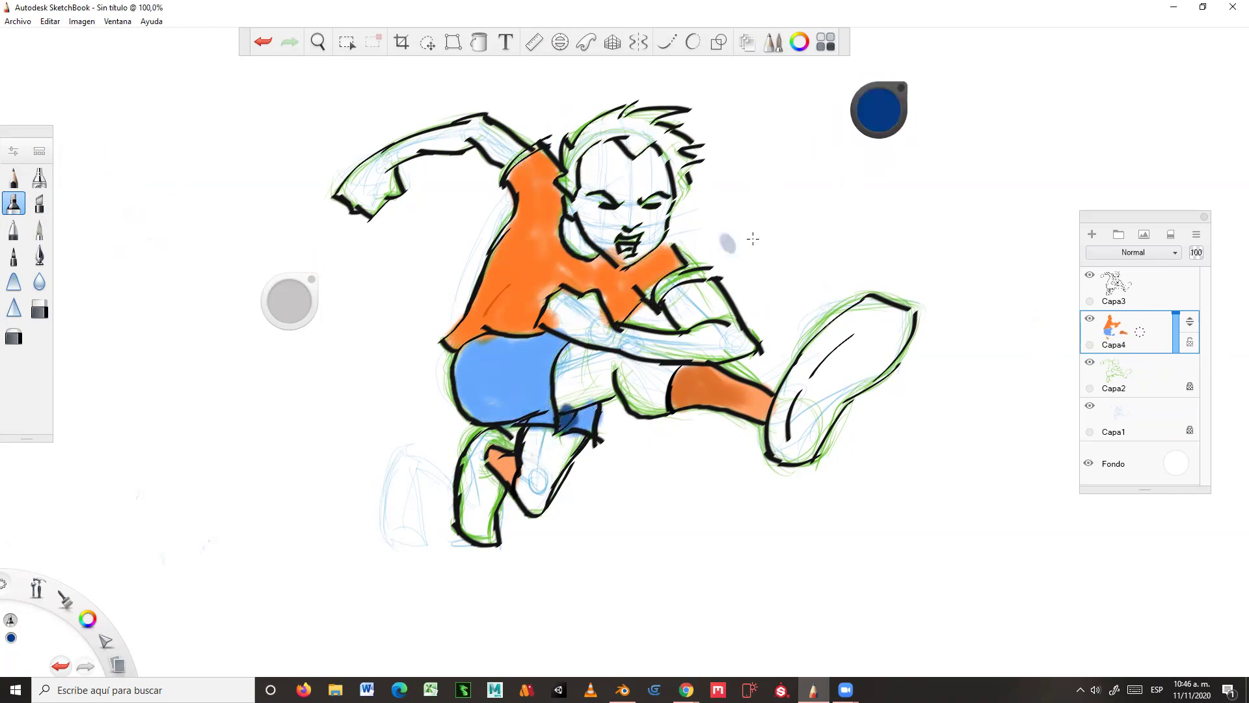
{"action": "key", "text": "ctrl+z"}
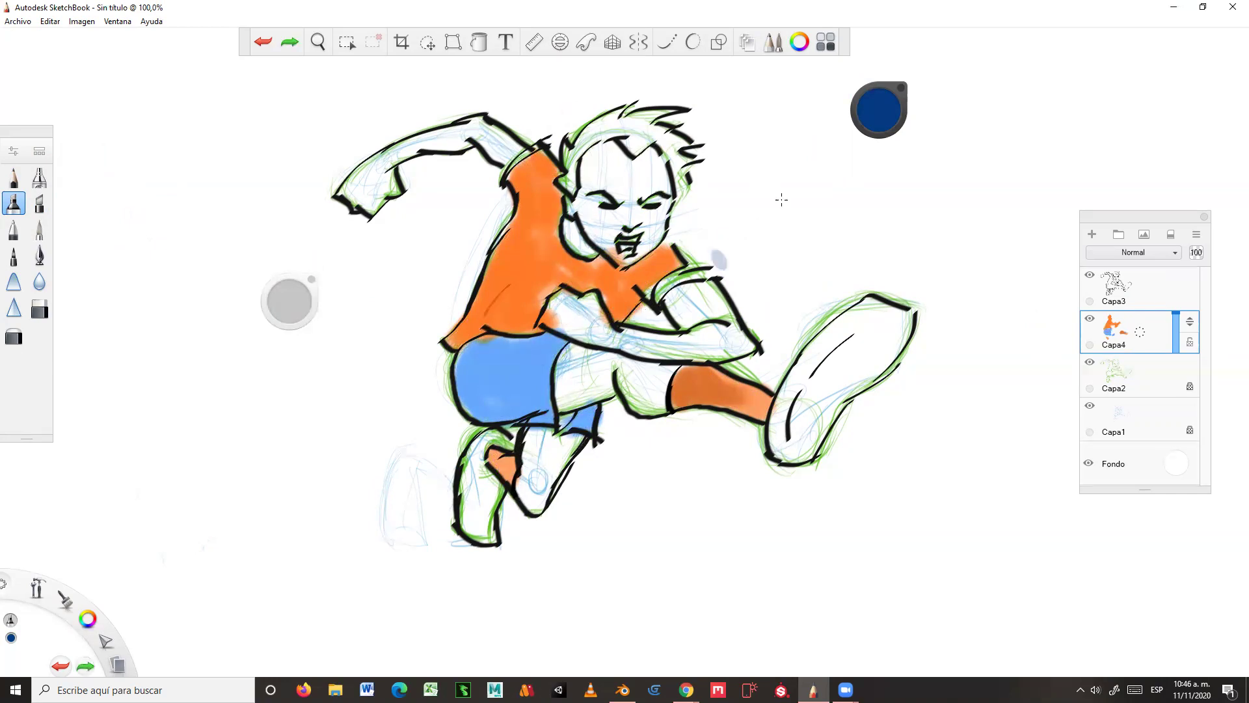
{"action": "left_click_drag", "start_coordinate": [295, 304], "coordinate": [294, 302]}
{"action": "left_click_drag", "start_coordinate": [602, 427], "coordinate": [570, 419]}
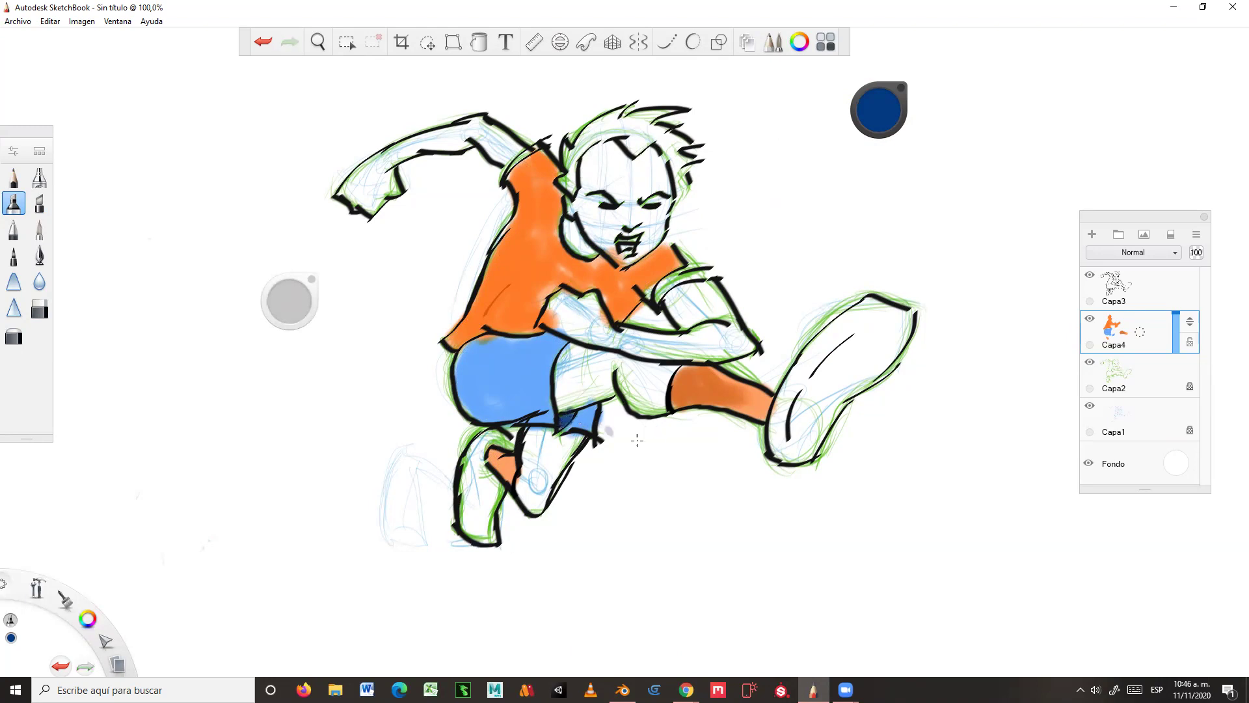
Step: Paint both sleeve cuffs of the shirt dark blue
{"action": "mouse_move", "coordinate": [514, 180]}
{"action": "left_mouse_down"}
{"action": "mouse_move", "coordinate": [539, 150]}
{"action": "mouse_move", "coordinate": [507, 179]}
{"action": "left_mouse_up"}
{"action": "mouse_move", "coordinate": [670, 293]}
{"action": "left_mouse_down"}
{"action": "mouse_move", "coordinate": [650, 298]}
{"action": "mouse_move", "coordinate": [713, 275]}
{"action": "left_mouse_up"}
{"action": "left_click", "coordinate": [734, 184]}
Step: Choose a light peach skin tone and paint the face, neck, both arms and fists, and the front thigh and knee
{"action": "left_click", "coordinate": [878, 115]}
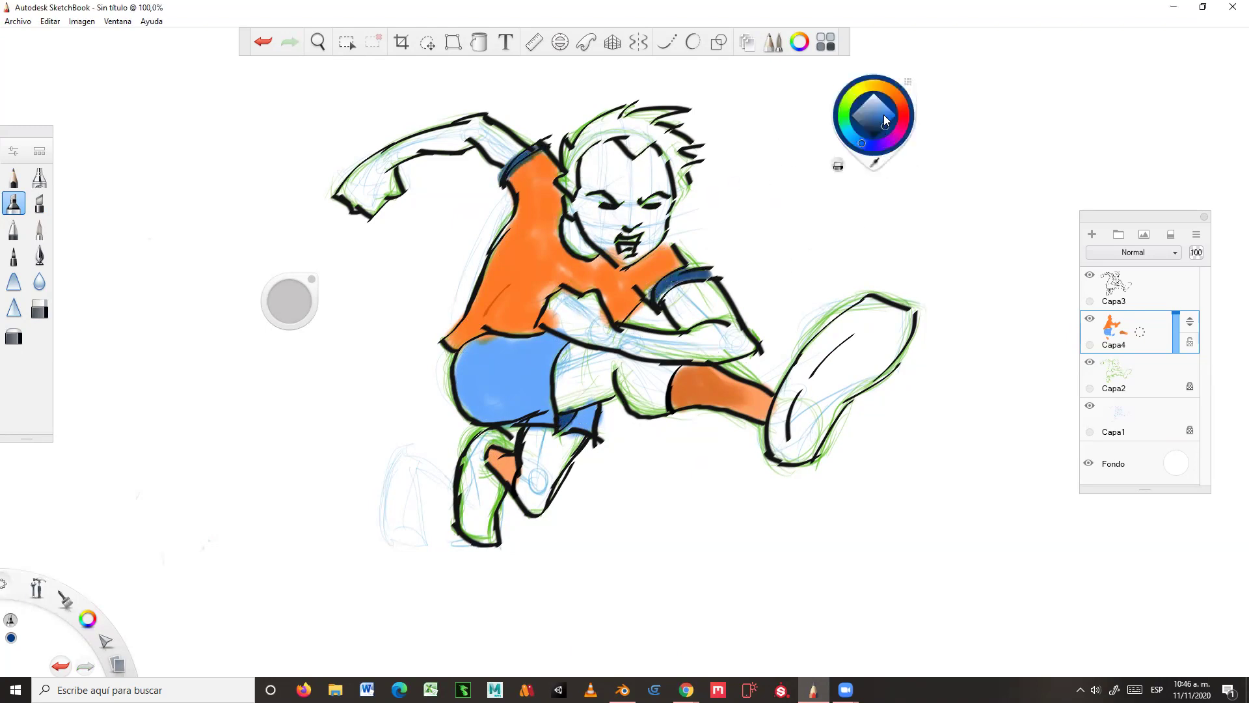
{"action": "left_click", "coordinate": [885, 93]}
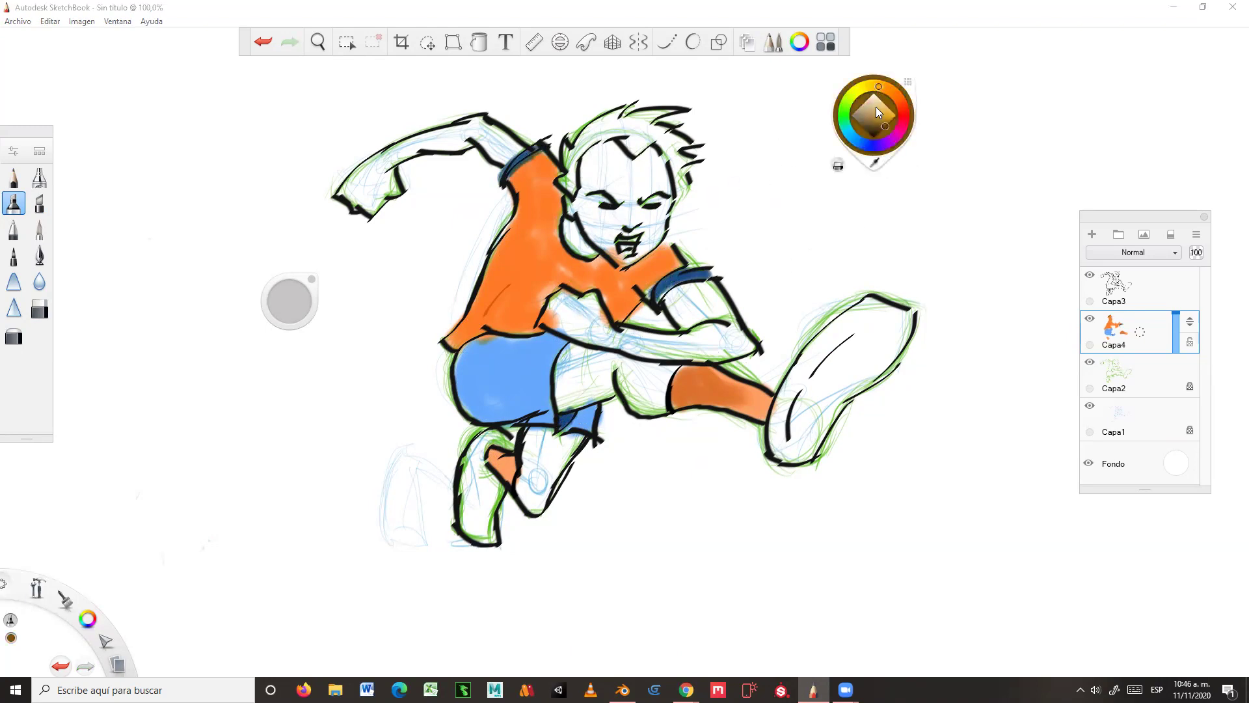
{"action": "left_click", "coordinate": [884, 107]}
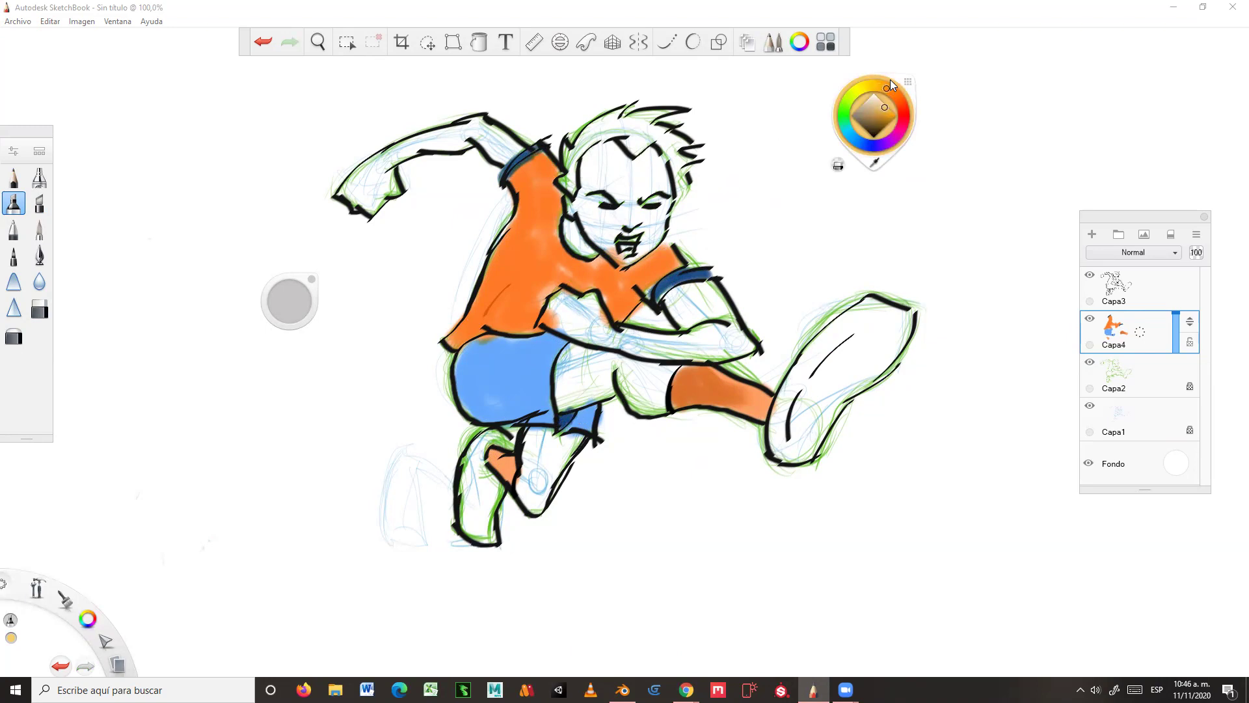
{"action": "left_click", "coordinate": [879, 101]}
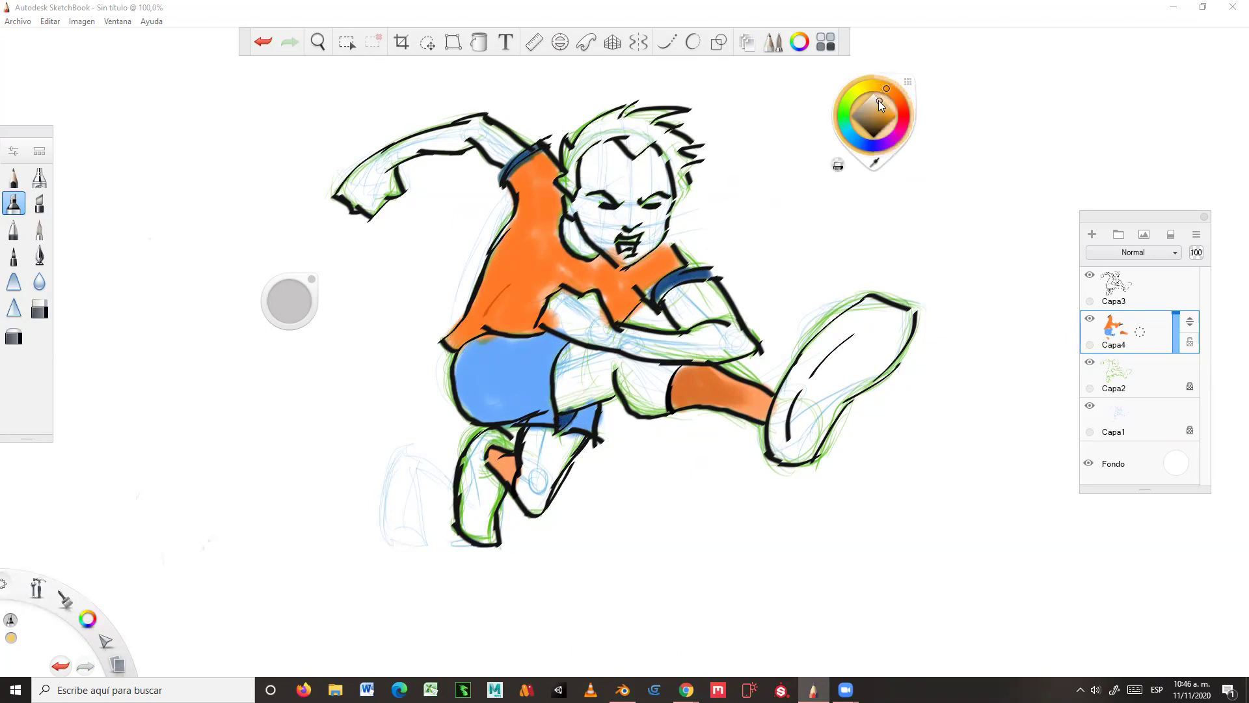
{"action": "mouse_move", "coordinate": [605, 162]}
{"action": "left_mouse_down"}
{"action": "mouse_move", "coordinate": [588, 159]}
{"action": "mouse_move", "coordinate": [585, 205]}
{"action": "left_mouse_up"}
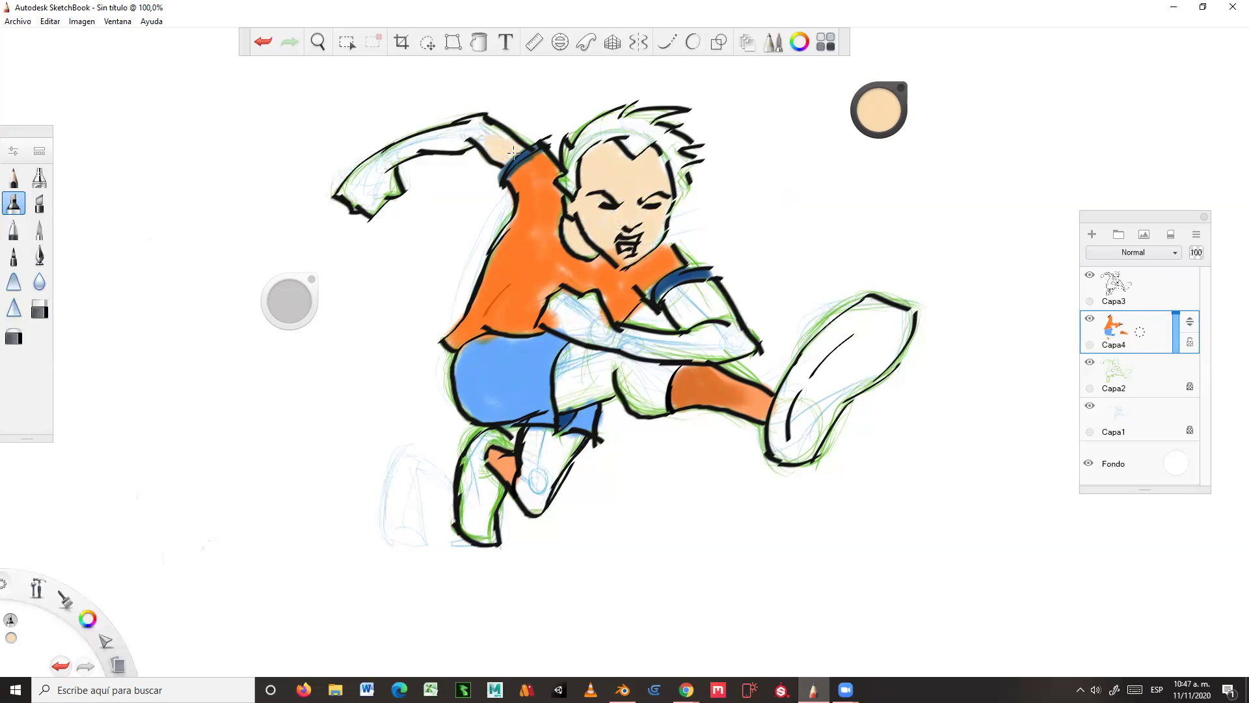
{"action": "left_click_drag", "start_coordinate": [456, 128], "coordinate": [462, 128]}
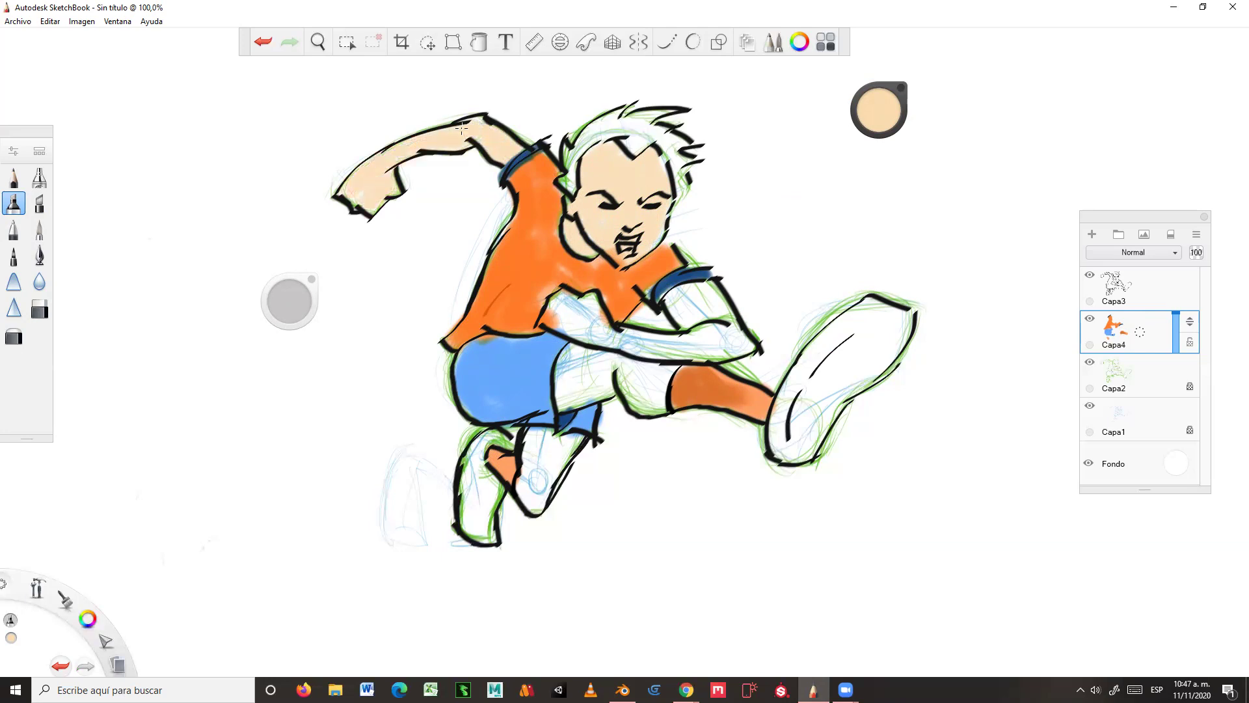
{"action": "mouse_move", "coordinate": [561, 312]}
{"action": "left_mouse_down"}
{"action": "mouse_move", "coordinate": [715, 352]}
{"action": "mouse_move", "coordinate": [668, 296]}
{"action": "mouse_move", "coordinate": [709, 293]}
{"action": "mouse_move", "coordinate": [745, 357]}
{"action": "left_mouse_up"}
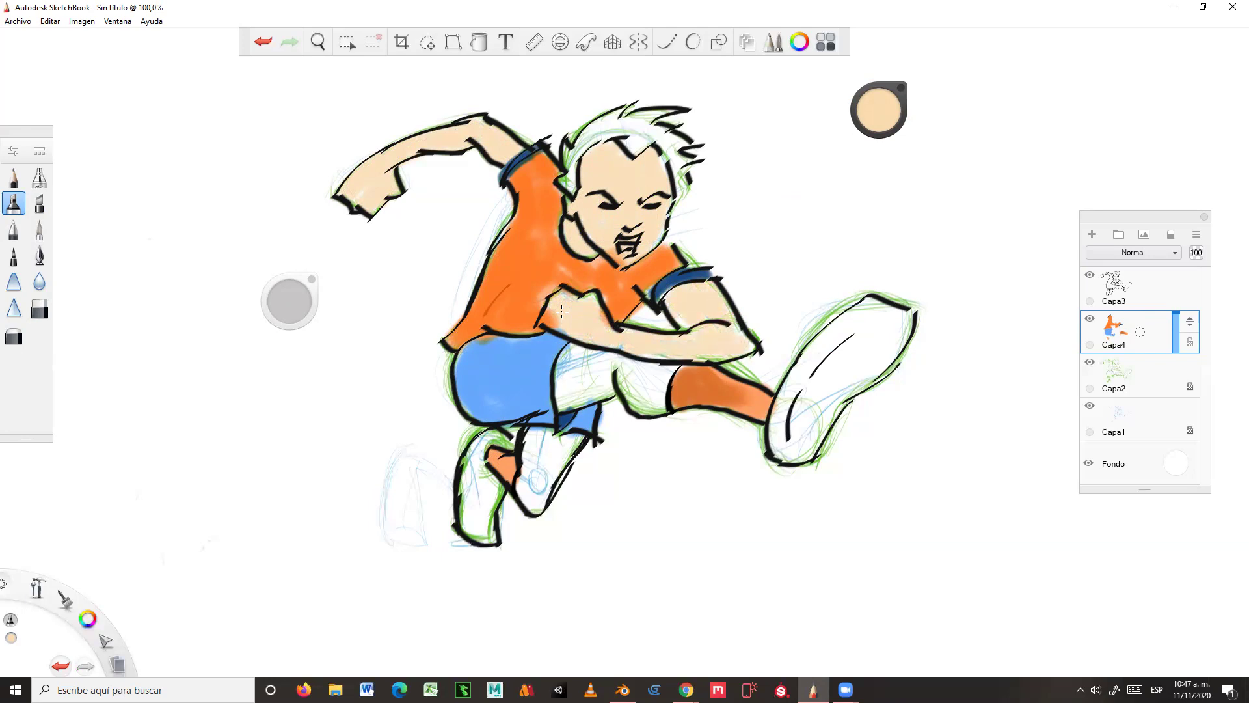
{"action": "mouse_move", "coordinate": [562, 354]}
{"action": "left_mouse_down"}
{"action": "mouse_move", "coordinate": [561, 380]}
{"action": "mouse_move", "coordinate": [579, 391]}
{"action": "mouse_move", "coordinate": [601, 361]}
{"action": "mouse_move", "coordinate": [565, 383]}
{"action": "mouse_move", "coordinate": [661, 393]}
{"action": "mouse_move", "coordinate": [666, 409]}
{"action": "left_mouse_up"}
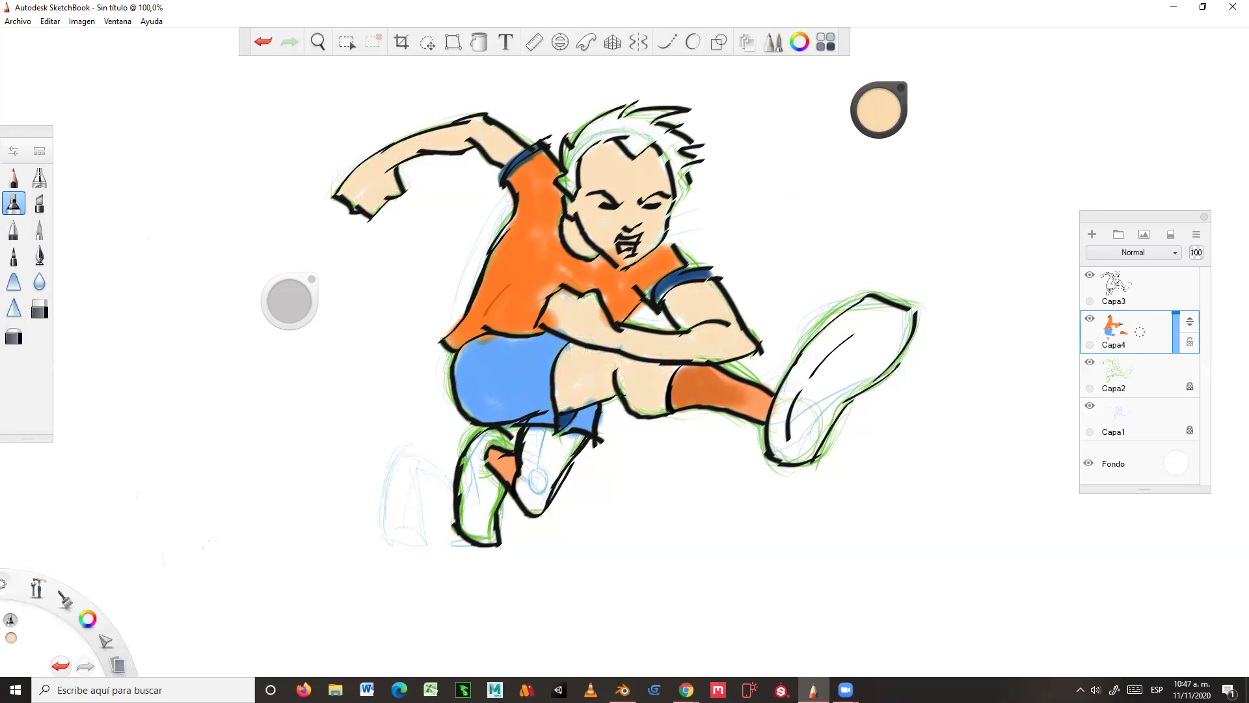
Step: Finish the skin by painting the rear thigh and knee light peach, and fill both shoe soles and the hair near-black
{"action": "mouse_move", "coordinate": [530, 433]}
{"action": "left_mouse_down"}
{"action": "mouse_move", "coordinate": [533, 468]}
{"action": "mouse_move", "coordinate": [566, 455]}
{"action": "mouse_move", "coordinate": [573, 485]}
{"action": "mouse_move", "coordinate": [527, 507]}
{"action": "left_mouse_up"}
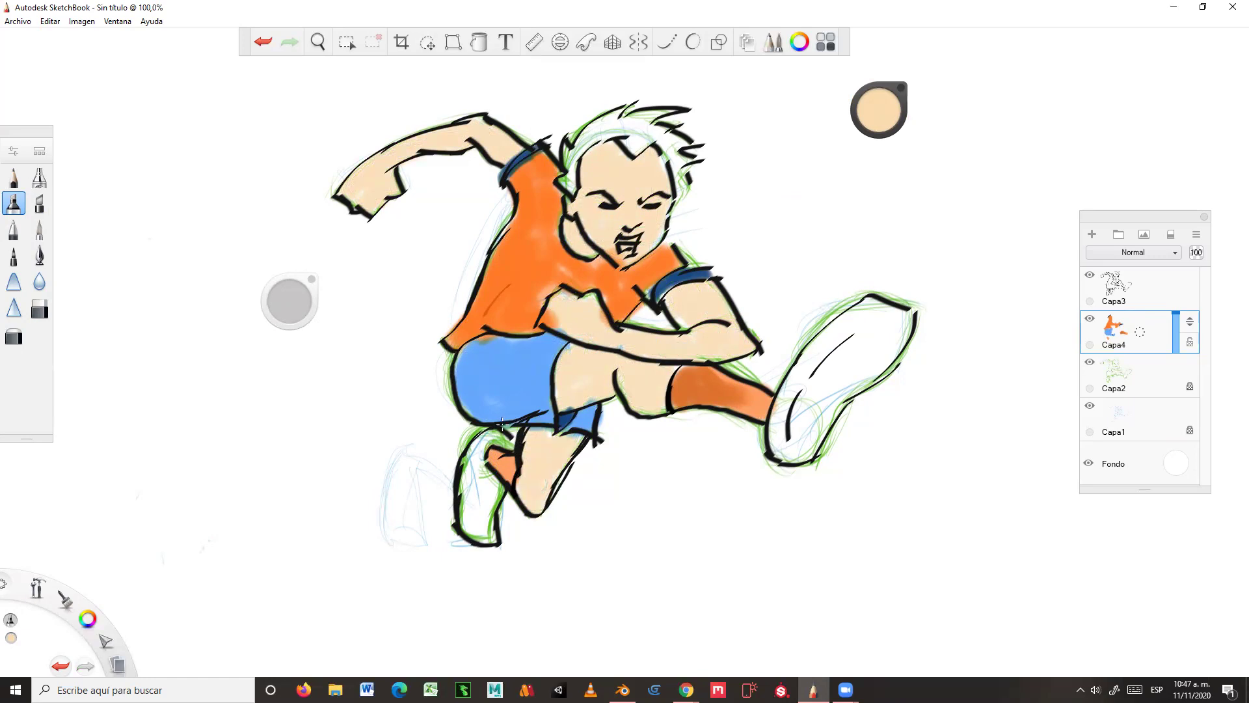
{"action": "left_click_drag", "start_coordinate": [889, 117], "coordinate": [866, 143]}
{"action": "mouse_move", "coordinate": [484, 444]}
{"action": "left_mouse_down"}
{"action": "mouse_move", "coordinate": [516, 445]}
{"action": "mouse_move", "coordinate": [469, 461]}
{"action": "mouse_move", "coordinate": [484, 514]}
{"action": "mouse_move", "coordinate": [498, 495]}
{"action": "mouse_move", "coordinate": [491, 520]}
{"action": "mouse_move", "coordinate": [472, 530]}
{"action": "mouse_move", "coordinate": [462, 518]}
{"action": "mouse_move", "coordinate": [486, 501]}
{"action": "mouse_move", "coordinate": [480, 539]}
{"action": "left_mouse_up"}
{"action": "mouse_move", "coordinate": [788, 420]}
{"action": "left_mouse_down"}
{"action": "mouse_move", "coordinate": [784, 433]}
{"action": "mouse_move", "coordinate": [817, 351]}
{"action": "mouse_move", "coordinate": [834, 336]}
{"action": "mouse_move", "coordinate": [787, 407]}
{"action": "mouse_move", "coordinate": [846, 322]}
{"action": "mouse_move", "coordinate": [869, 305]}
{"action": "mouse_move", "coordinate": [828, 342]}
{"action": "mouse_move", "coordinate": [878, 306]}
{"action": "mouse_move", "coordinate": [892, 307]}
{"action": "mouse_move", "coordinate": [863, 317]}
{"action": "mouse_move", "coordinate": [912, 313]}
{"action": "mouse_move", "coordinate": [779, 456]}
{"action": "mouse_move", "coordinate": [810, 345]}
{"action": "mouse_move", "coordinate": [865, 306]}
{"action": "left_mouse_up"}
{"action": "mouse_move", "coordinate": [564, 180]}
{"action": "left_mouse_down"}
{"action": "mouse_move", "coordinate": [572, 189]}
{"action": "mouse_move", "coordinate": [572, 146]}
{"action": "mouse_move", "coordinate": [612, 112]}
{"action": "mouse_move", "coordinate": [582, 153]}
{"action": "mouse_move", "coordinate": [628, 109]}
{"action": "mouse_move", "coordinate": [594, 144]}
{"action": "mouse_move", "coordinate": [647, 127]}
{"action": "mouse_move", "coordinate": [641, 153]}
{"action": "mouse_move", "coordinate": [664, 116]}
{"action": "mouse_move", "coordinate": [640, 144]}
{"action": "mouse_move", "coordinate": [682, 159]}
{"action": "mouse_move", "coordinate": [682, 203]}
{"action": "left_mouse_up"}
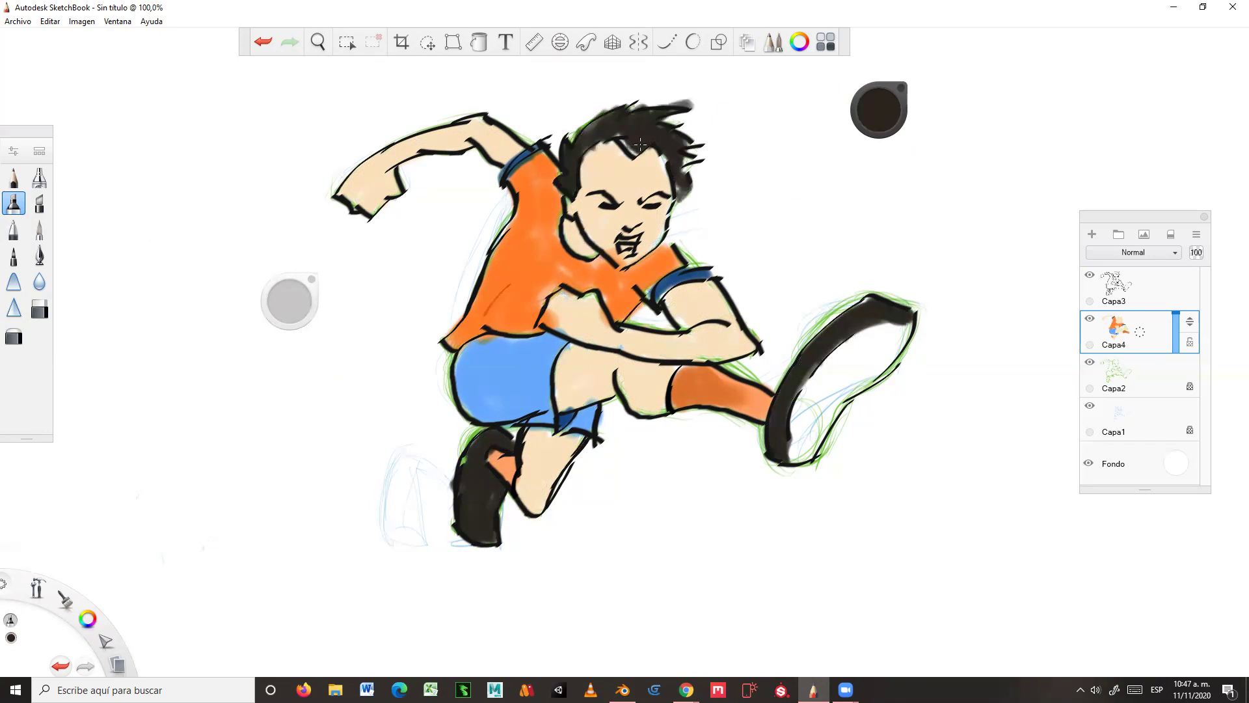
{"action": "left_click_drag", "start_coordinate": [641, 144], "coordinate": [678, 180]}
Step: Add a new layer above the colour layer for shadows and set its opacity to 30
{"action": "left_click", "coordinate": [1093, 235]}
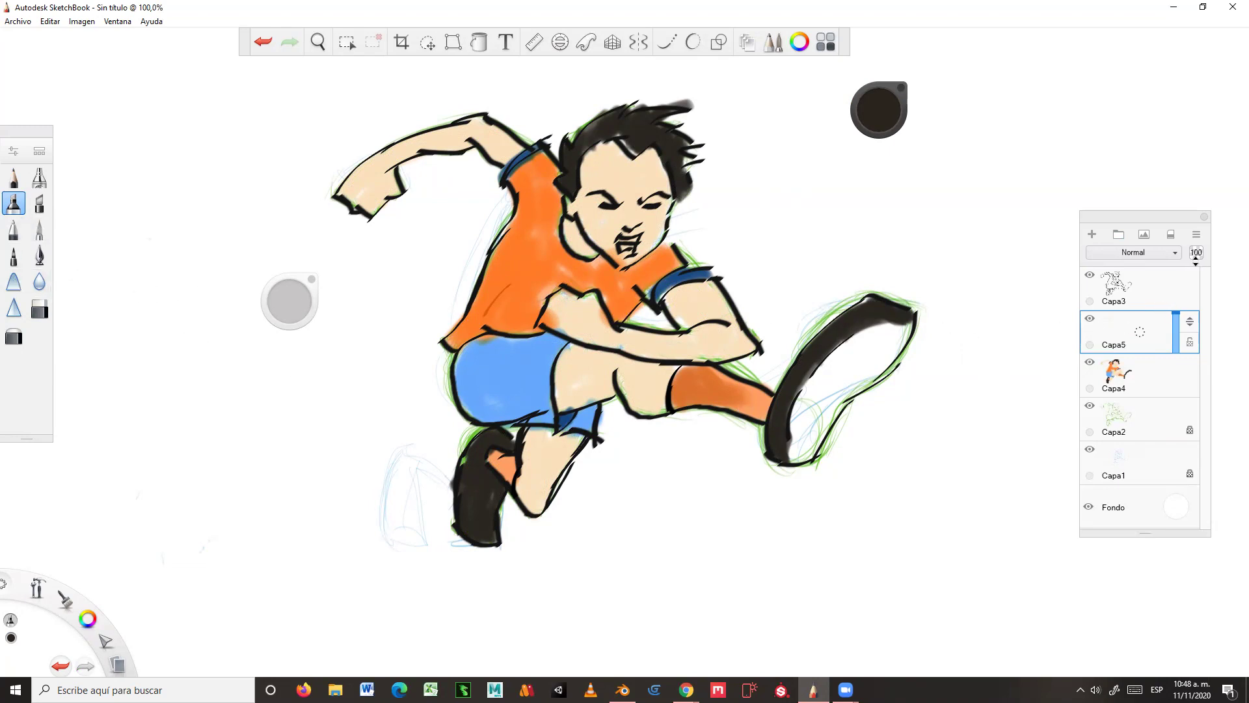
{"action": "left_click_drag", "start_coordinate": [1195, 252], "coordinate": [1189, 345]}
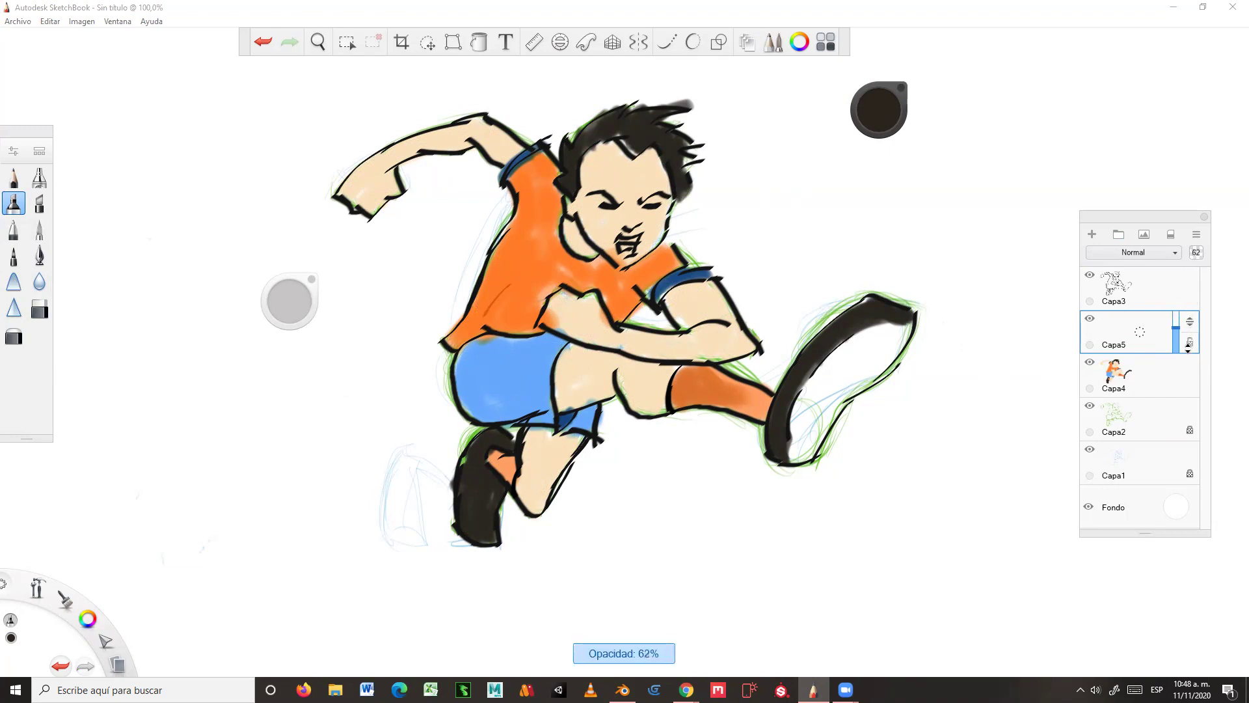
{"action": "mouse_move", "coordinate": [454, 334]}
{"action": "left_mouse_down"}
{"action": "mouse_move", "coordinate": [463, 328]}
{"action": "mouse_move", "coordinate": [450, 339]}
{"action": "left_mouse_up"}
{"action": "left_click", "coordinate": [1195, 254]}
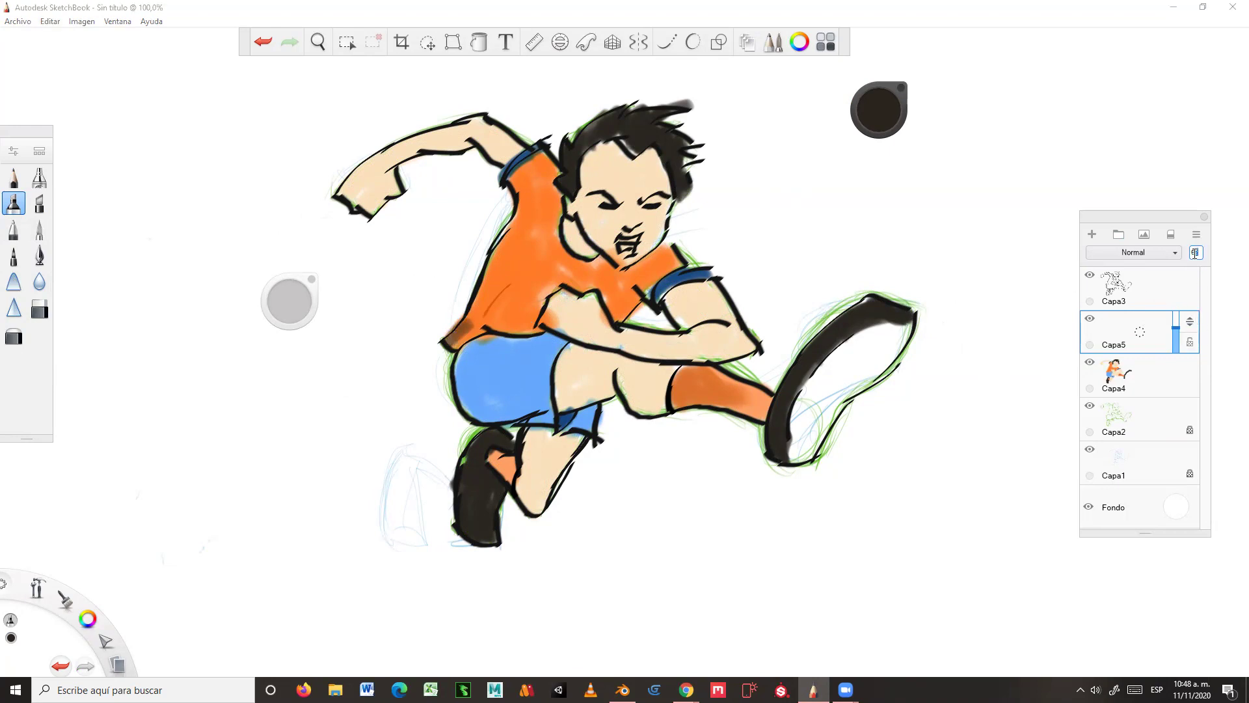
{"action": "key", "text": "Return"}
{"action": "left_click", "coordinate": [1196, 254]}
{"action": "type", "text": "30"}
{"action": "key", "text": "Return"}
Step: Shade the shirt's back edge, the shorts, the underside of the front leg and the rear leg with near-black on the shadow layer
{"action": "mouse_move", "coordinate": [462, 336]}
{"action": "left_mouse_down"}
{"action": "mouse_move", "coordinate": [480, 304]}
{"action": "mouse_move", "coordinate": [465, 334]}
{"action": "mouse_move", "coordinate": [517, 224]}
{"action": "mouse_move", "coordinate": [497, 255]}
{"action": "mouse_move", "coordinate": [512, 229]}
{"action": "left_mouse_up"}
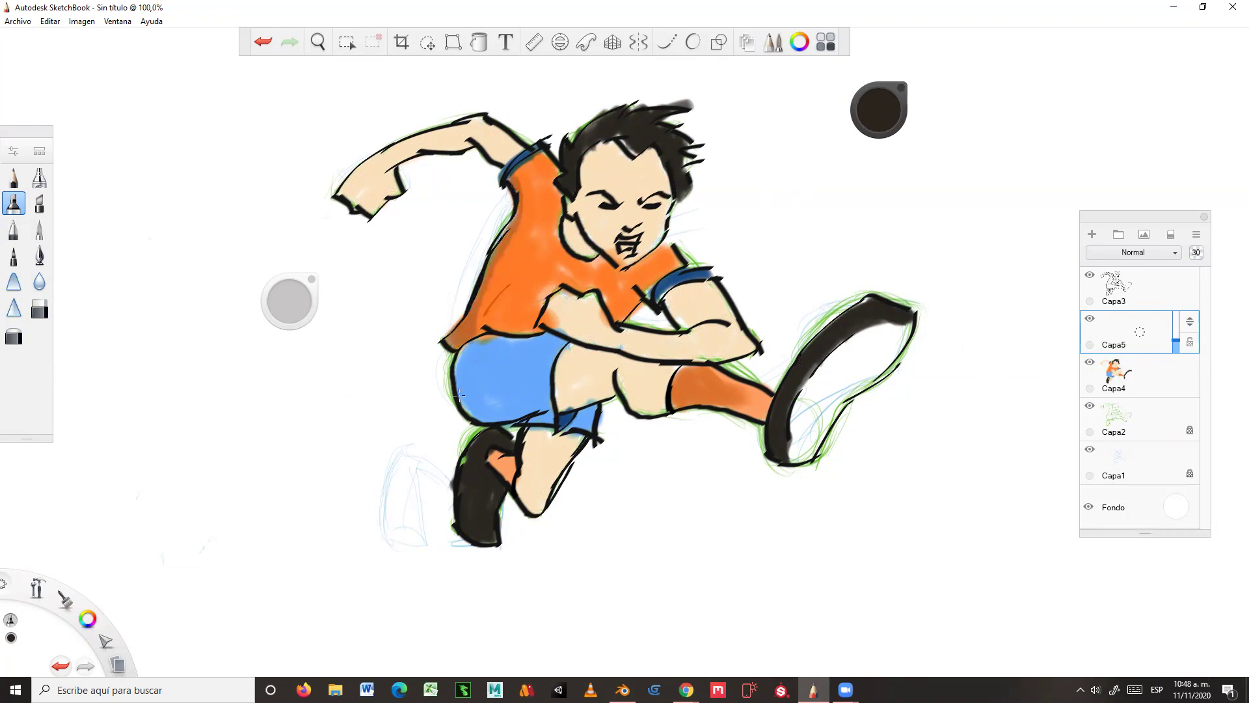
{"action": "mouse_move", "coordinate": [459, 363]}
{"action": "left_mouse_down"}
{"action": "mouse_move", "coordinate": [480, 409]}
{"action": "mouse_move", "coordinate": [501, 410]}
{"action": "mouse_move", "coordinate": [470, 404]}
{"action": "mouse_move", "coordinate": [510, 418]}
{"action": "mouse_move", "coordinate": [599, 397]}
{"action": "mouse_move", "coordinate": [565, 413]}
{"action": "mouse_move", "coordinate": [612, 383]}
{"action": "mouse_move", "coordinate": [676, 401]}
{"action": "mouse_move", "coordinate": [638, 408]}
{"action": "mouse_move", "coordinate": [632, 390]}
{"action": "mouse_move", "coordinate": [706, 417]}
{"action": "mouse_move", "coordinate": [663, 400]}
{"action": "mouse_move", "coordinate": [691, 399]}
{"action": "mouse_move", "coordinate": [655, 410]}
{"action": "mouse_move", "coordinate": [705, 401]}
{"action": "mouse_move", "coordinate": [786, 422]}
{"action": "left_mouse_up"}
{"action": "mouse_move", "coordinate": [532, 437]}
{"action": "left_mouse_down"}
{"action": "mouse_move", "coordinate": [566, 442]}
{"action": "mouse_move", "coordinate": [582, 414]}
{"action": "mouse_move", "coordinate": [578, 449]}
{"action": "mouse_move", "coordinate": [553, 459]}
{"action": "mouse_move", "coordinate": [532, 438]}
{"action": "mouse_move", "coordinate": [573, 446]}
{"action": "mouse_move", "coordinate": [540, 465]}
{"action": "mouse_move", "coordinate": [537, 502]}
{"action": "mouse_move", "coordinate": [519, 491]}
{"action": "mouse_move", "coordinate": [531, 485]}
{"action": "mouse_move", "coordinate": [519, 491]}
{"action": "left_mouse_up"}
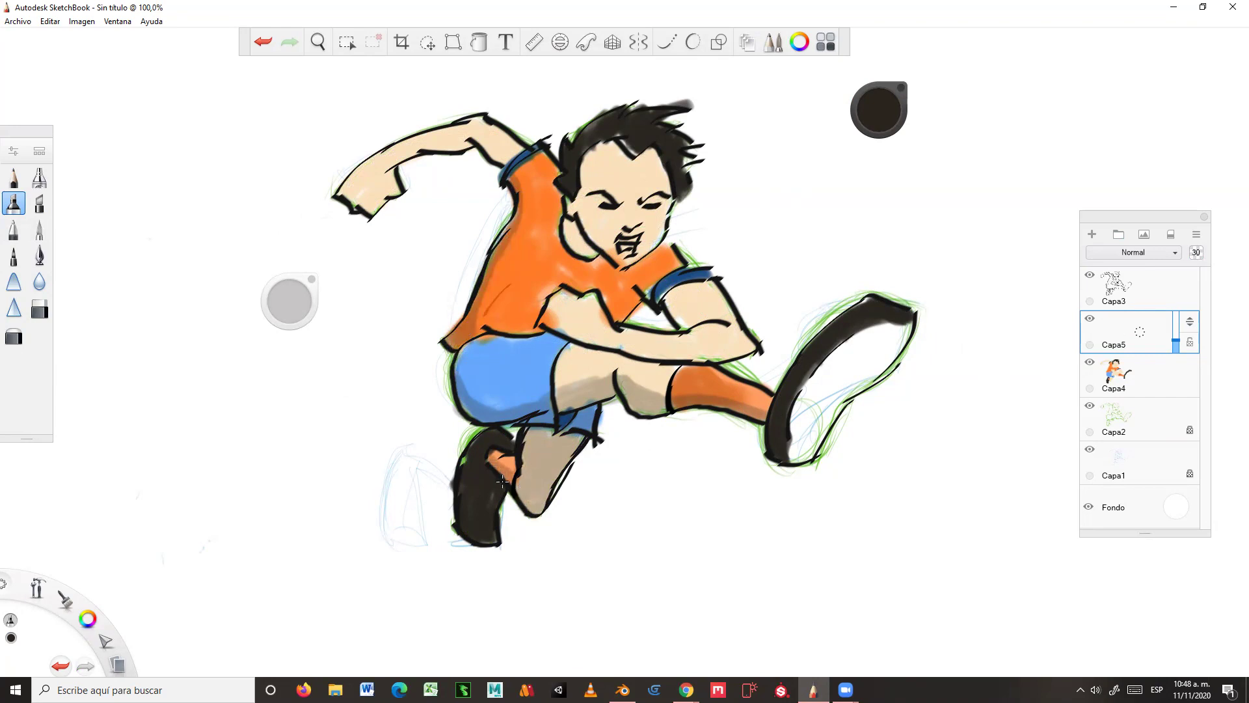
Step: Shade the neck, the front shoulder and the undersides of both arms on the shadow layer
{"action": "mouse_move", "coordinate": [570, 234]}
{"action": "left_mouse_down"}
{"action": "mouse_move", "coordinate": [593, 261]}
{"action": "mouse_move", "coordinate": [570, 228]}
{"action": "left_mouse_up"}
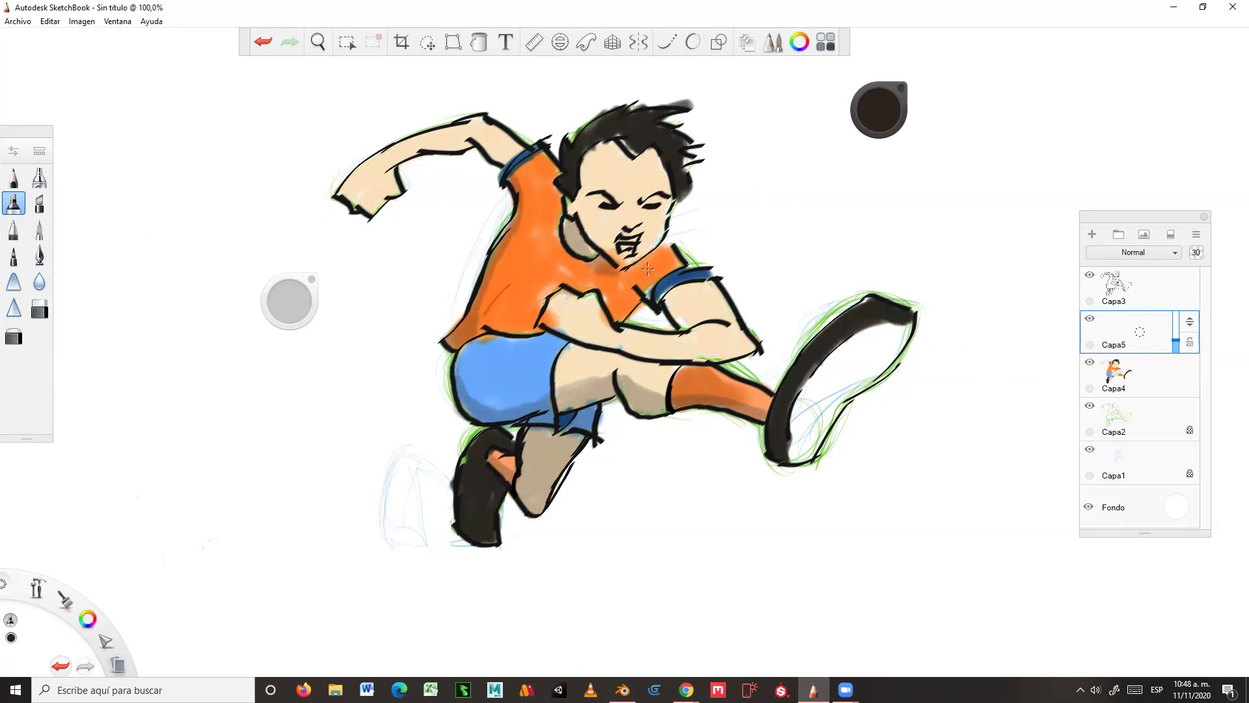
{"action": "left_click_drag", "start_coordinate": [648, 268], "coordinate": [706, 337]}
{"action": "mouse_move", "coordinate": [549, 316]}
{"action": "left_mouse_down"}
{"action": "mouse_move", "coordinate": [636, 352]}
{"action": "mouse_move", "coordinate": [755, 346]}
{"action": "left_mouse_up"}
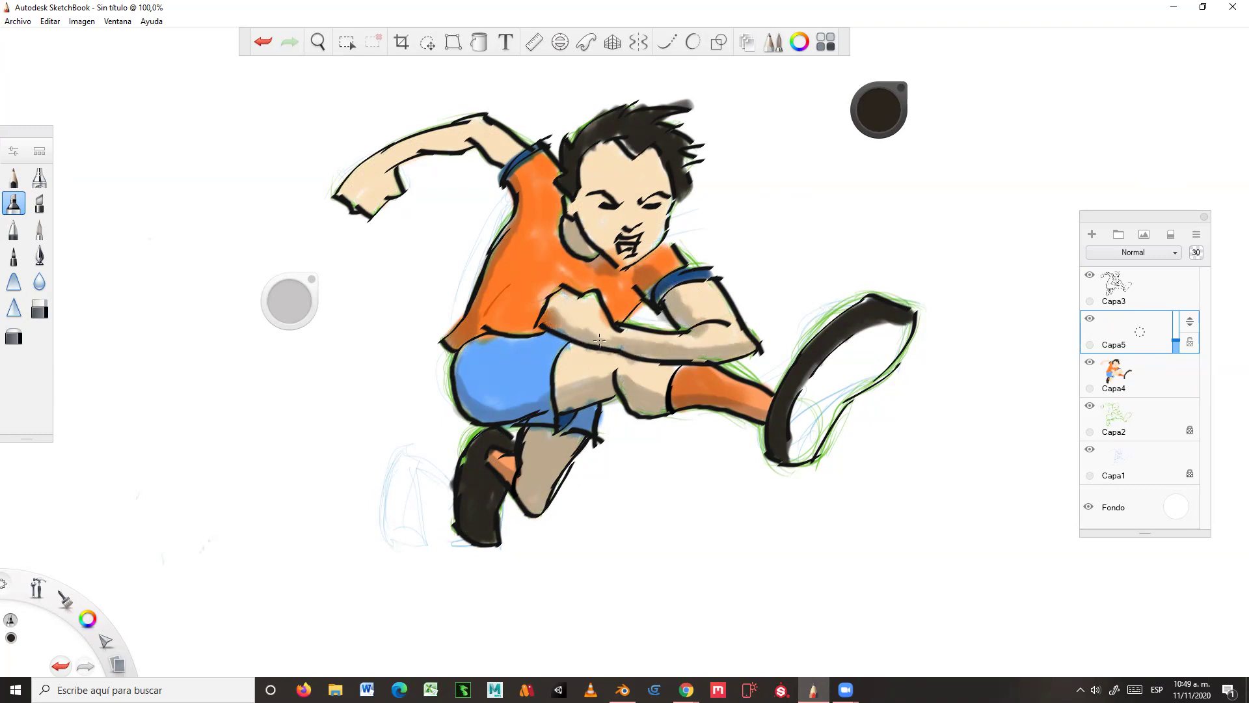
{"action": "mouse_move", "coordinate": [394, 181]}
{"action": "left_mouse_down"}
{"action": "mouse_move", "coordinate": [409, 155]}
{"action": "mouse_move", "coordinate": [373, 193]}
{"action": "mouse_move", "coordinate": [438, 152]}
{"action": "mouse_move", "coordinate": [391, 166]}
{"action": "mouse_move", "coordinate": [444, 145]}
{"action": "mouse_move", "coordinate": [409, 158]}
{"action": "mouse_move", "coordinate": [471, 143]}
{"action": "mouse_move", "coordinate": [480, 138]}
{"action": "left_mouse_up"}
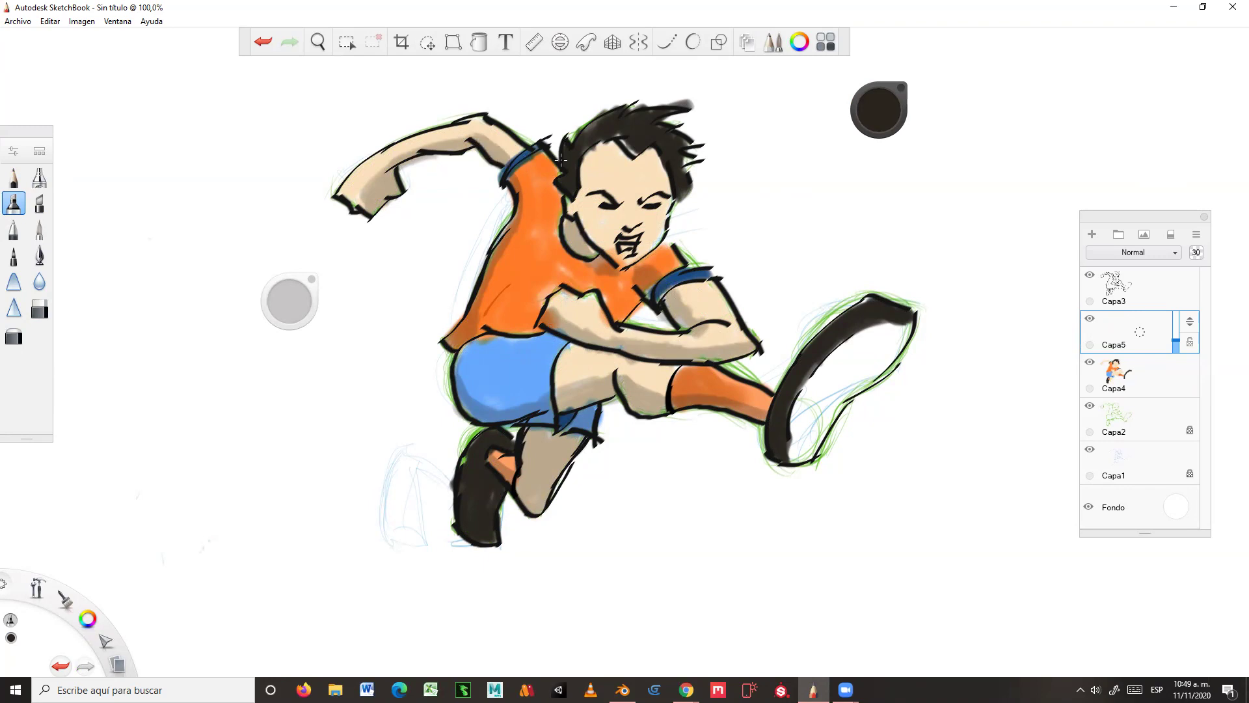
Step: Shade the side of the face, around the eyes and mouth, and below the hairline on the shadow layer
{"action": "mouse_move", "coordinate": [589, 155]}
{"action": "left_mouse_down"}
{"action": "mouse_move", "coordinate": [571, 209]}
{"action": "mouse_move", "coordinate": [593, 201]}
{"action": "mouse_move", "coordinate": [599, 246]}
{"action": "left_mouse_up"}
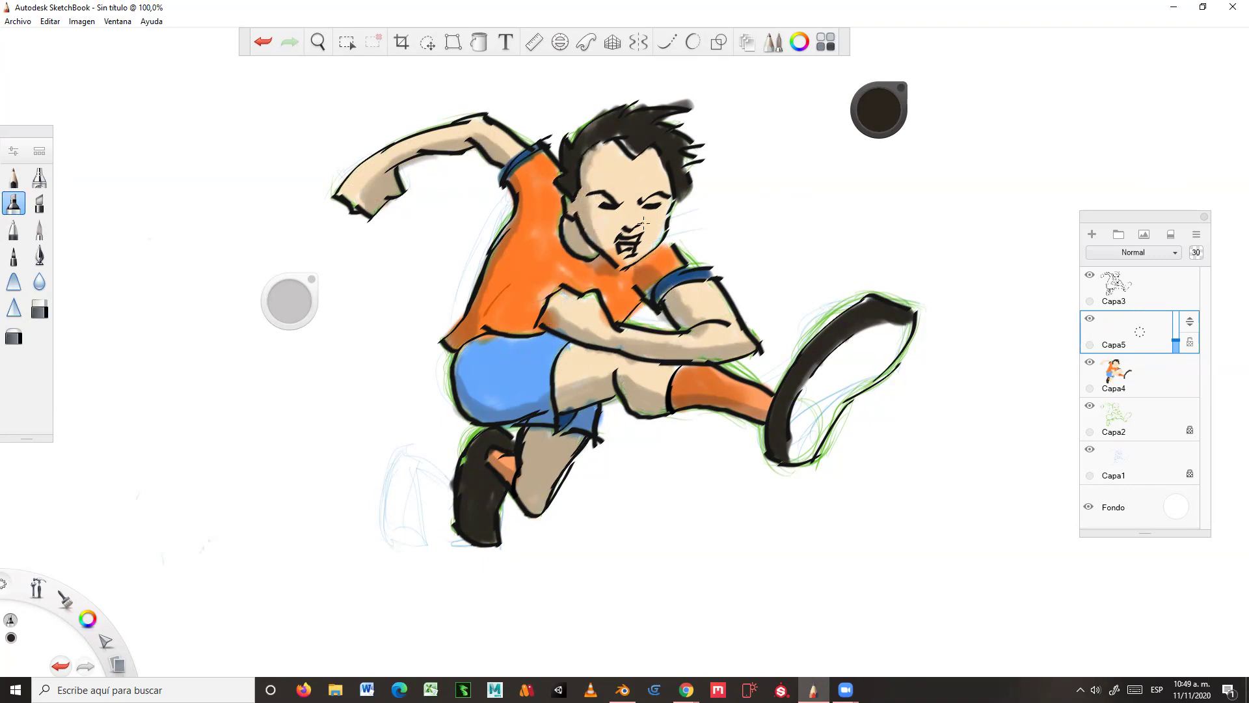
{"action": "left_click_drag", "start_coordinate": [611, 201], "coordinate": [600, 203]}
{"action": "mouse_move", "coordinate": [628, 237]}
{"action": "left_mouse_down"}
{"action": "mouse_move", "coordinate": [609, 259]}
{"action": "mouse_move", "coordinate": [634, 261]}
{"action": "left_mouse_up"}
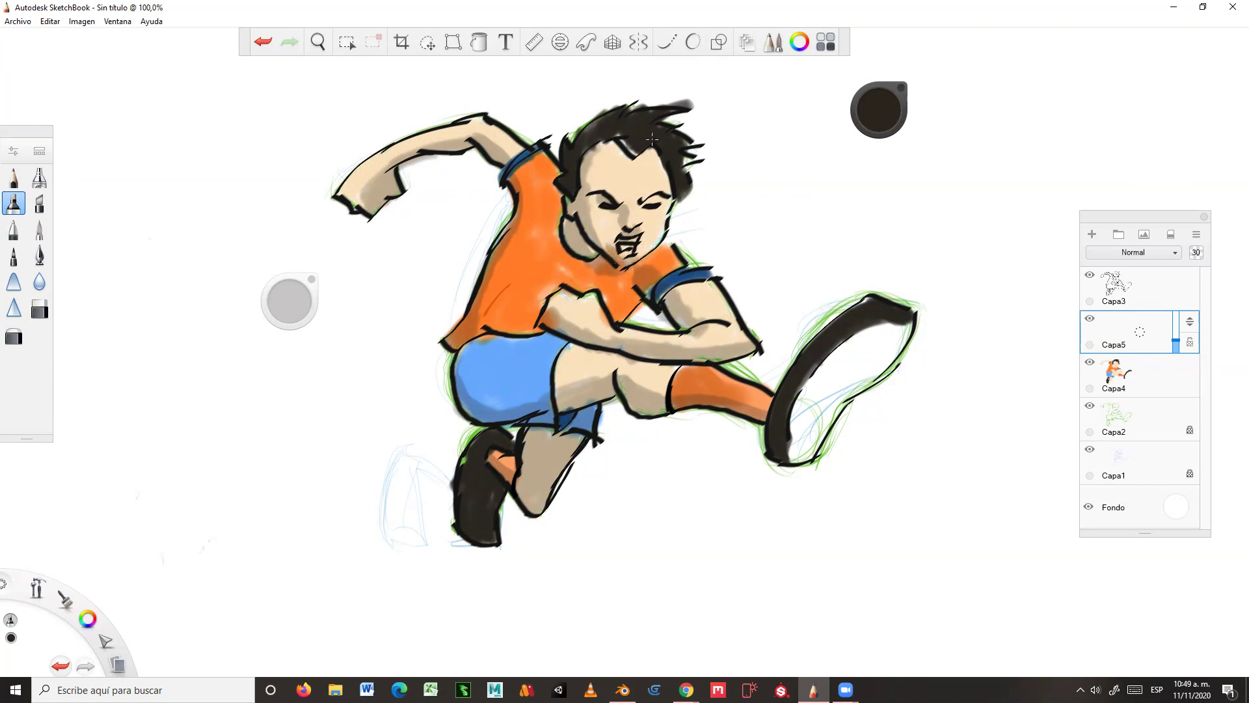
{"action": "left_click_drag", "start_coordinate": [589, 151], "coordinate": [615, 162]}
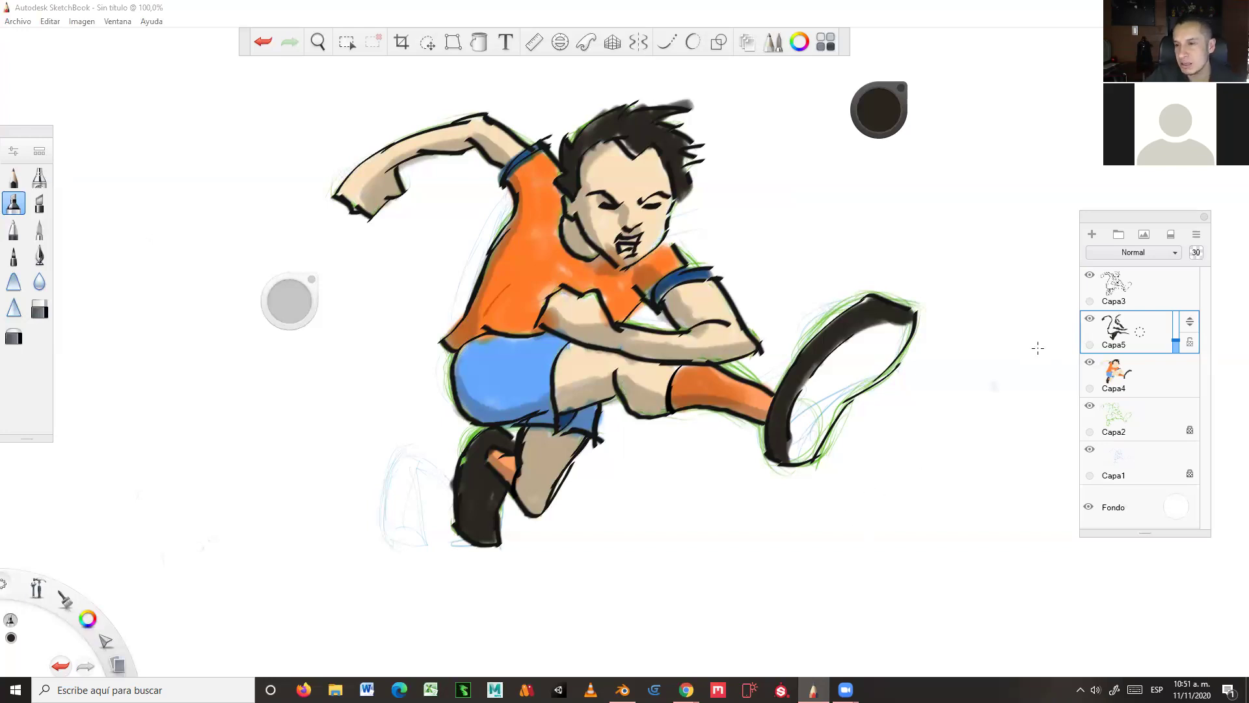
Step: Hide layers Capa4, Capa3 and Capa5, and briefly hide Capa2 to show only the blue construction sketch
{"action": "left_click", "coordinate": [1089, 362]}
{"action": "left_click", "coordinate": [1089, 276]}
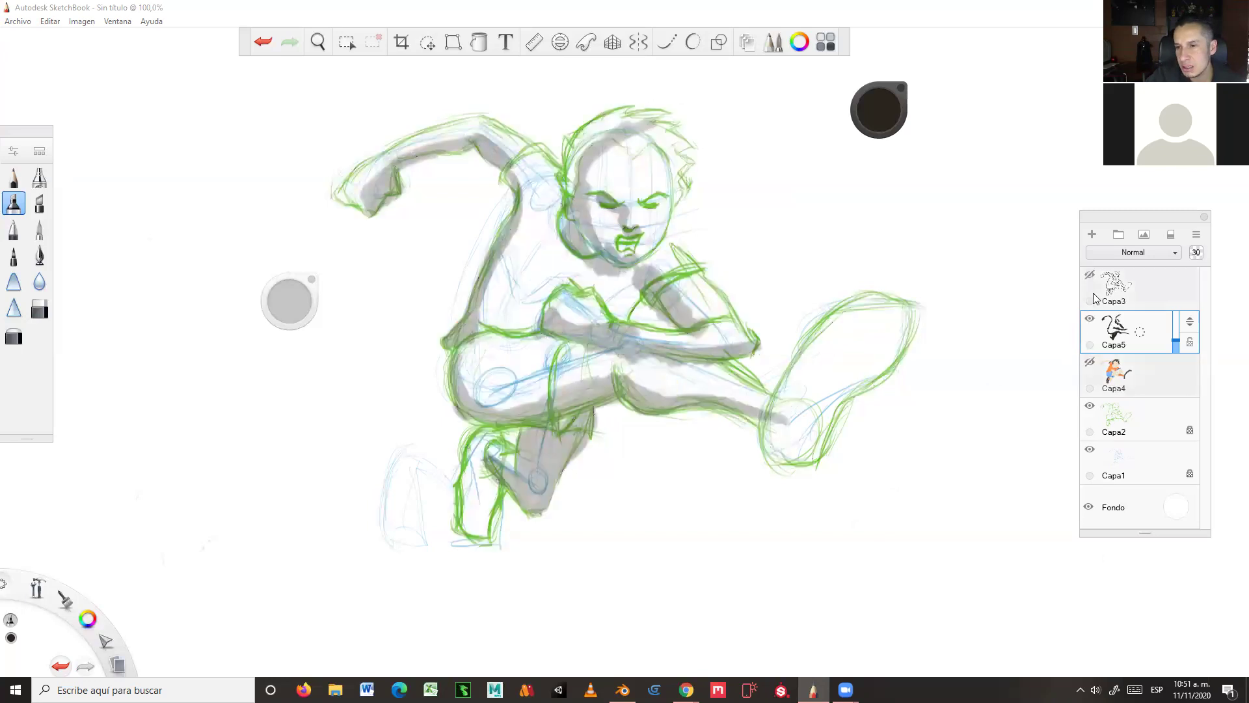
{"action": "left_click", "coordinate": [1090, 319]}
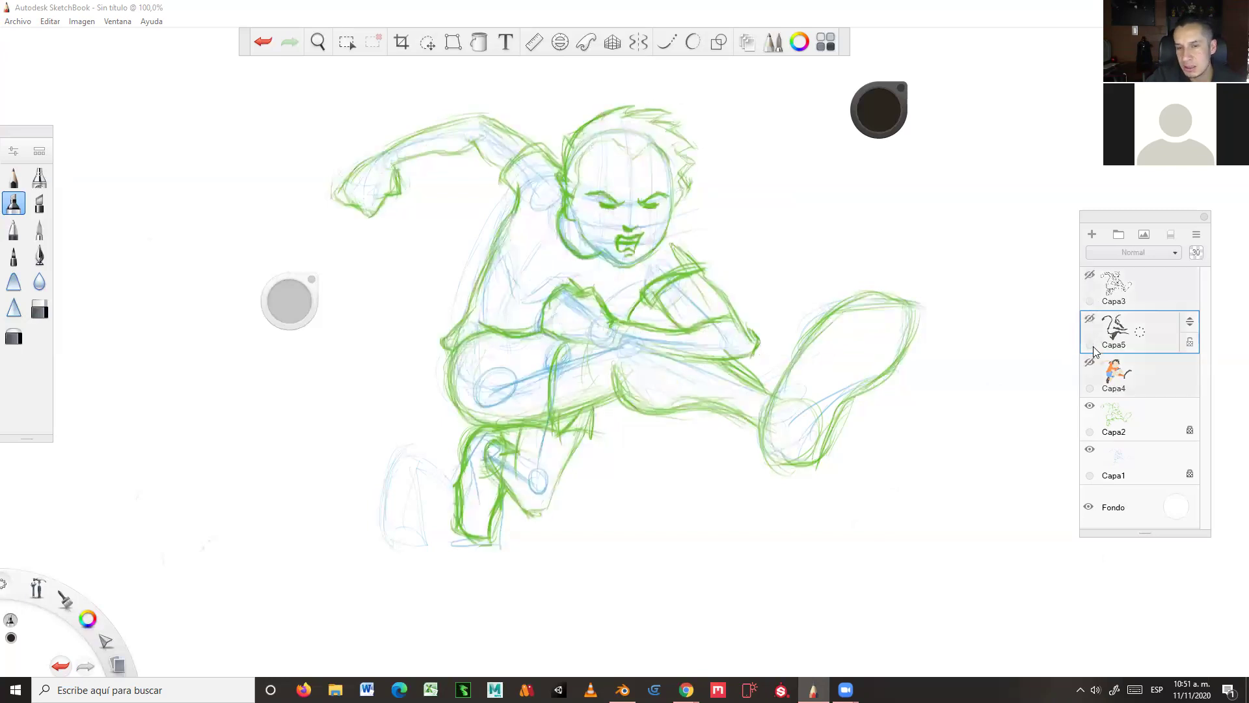
{"action": "left_click", "coordinate": [1090, 405]}
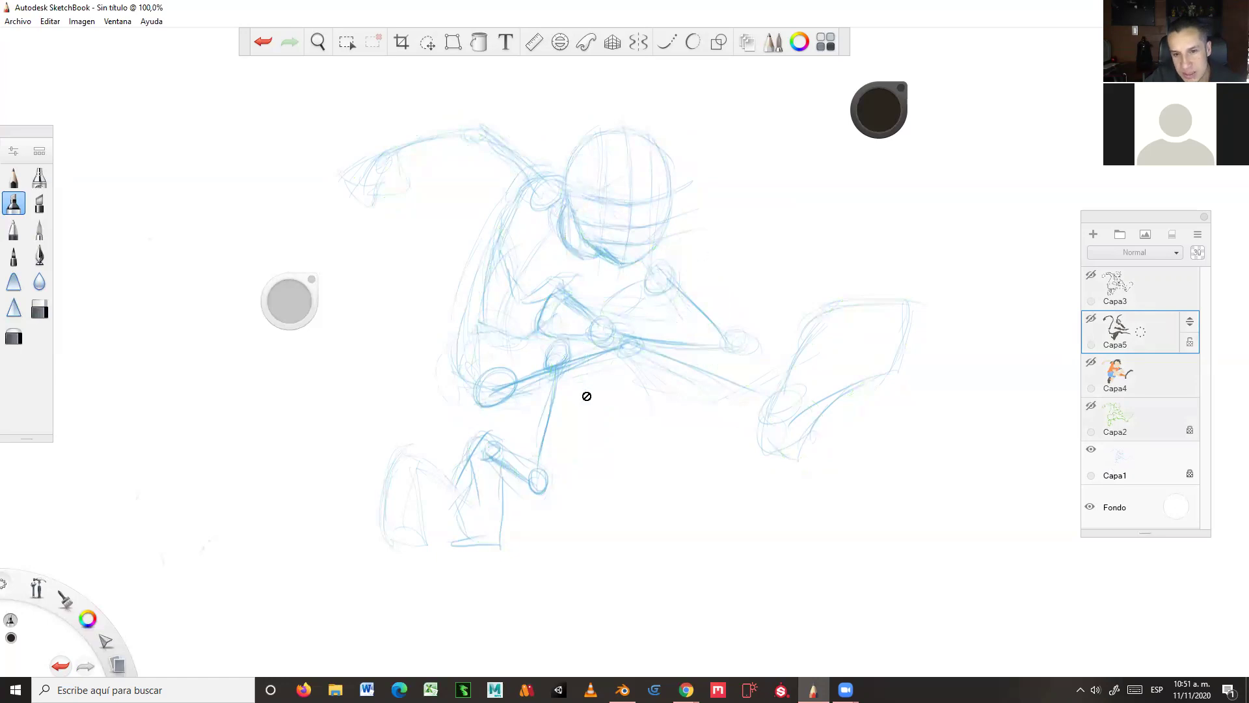
{"action": "left_click", "coordinate": [1091, 405]}
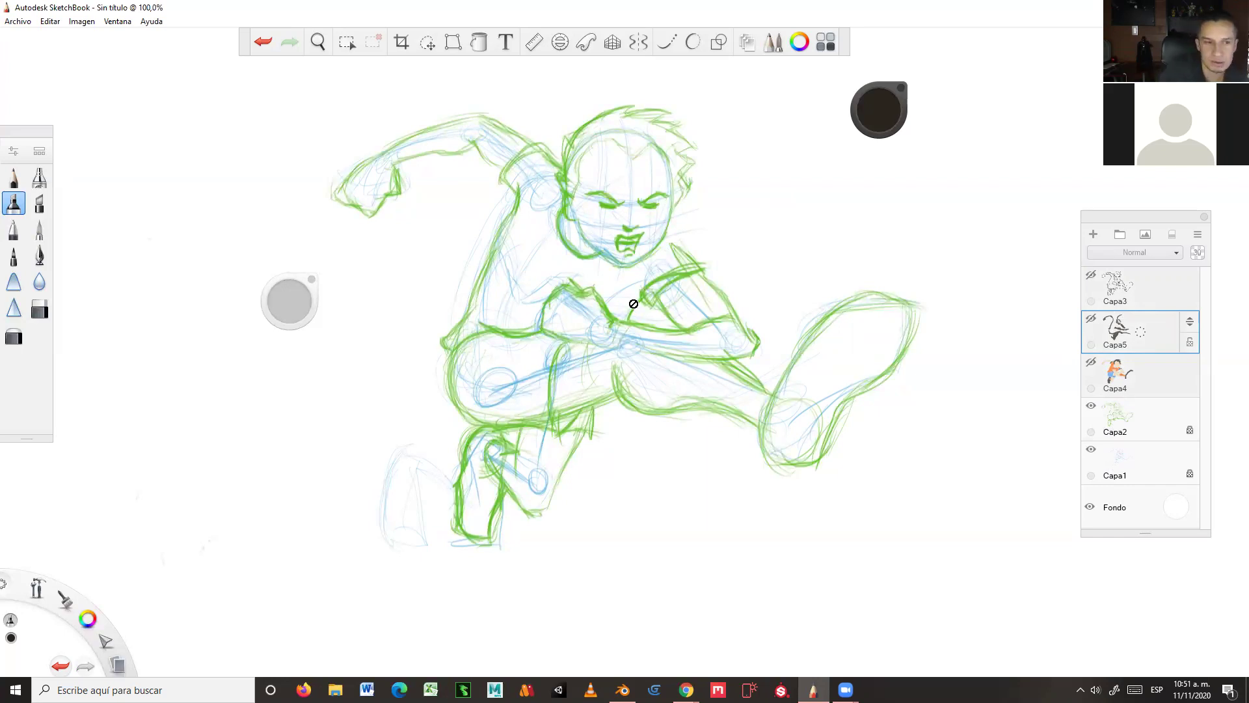
Step: Unlock the green sketch layer Capa2 and redraw the front thigh's upper contour across the forearm in bright green pencil
{"action": "left_click", "coordinate": [13, 177]}
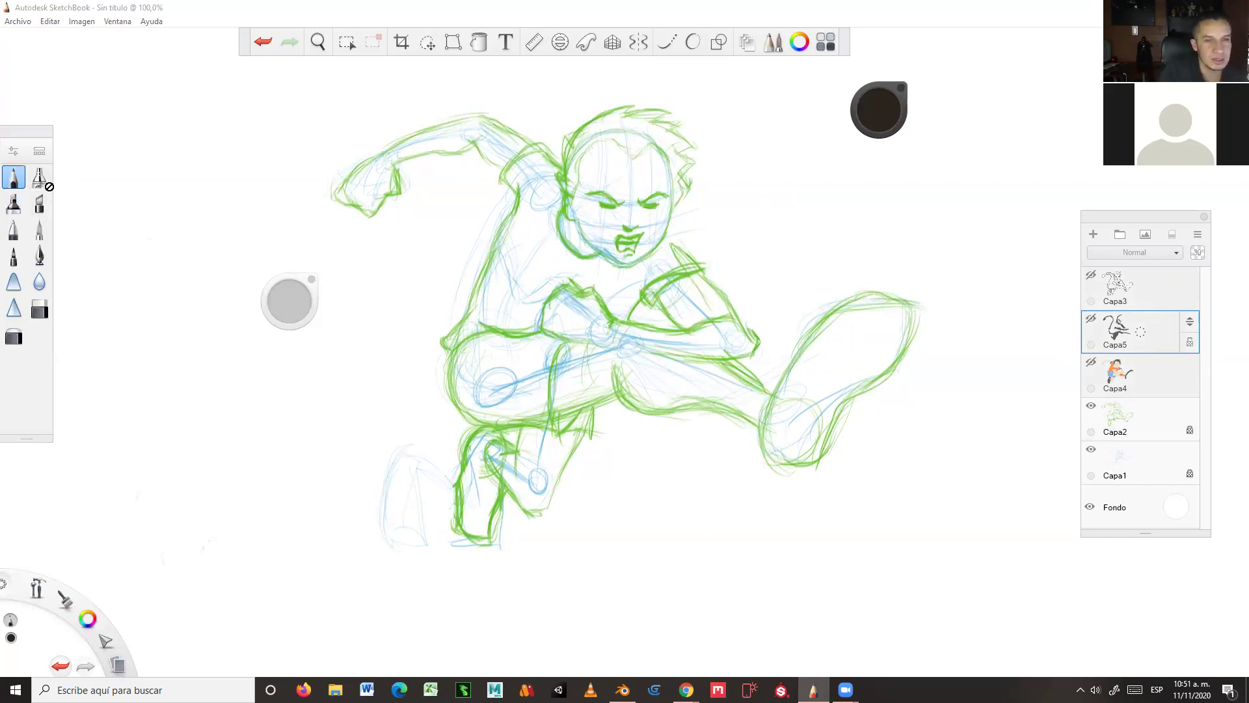
{"action": "left_click", "coordinate": [865, 125]}
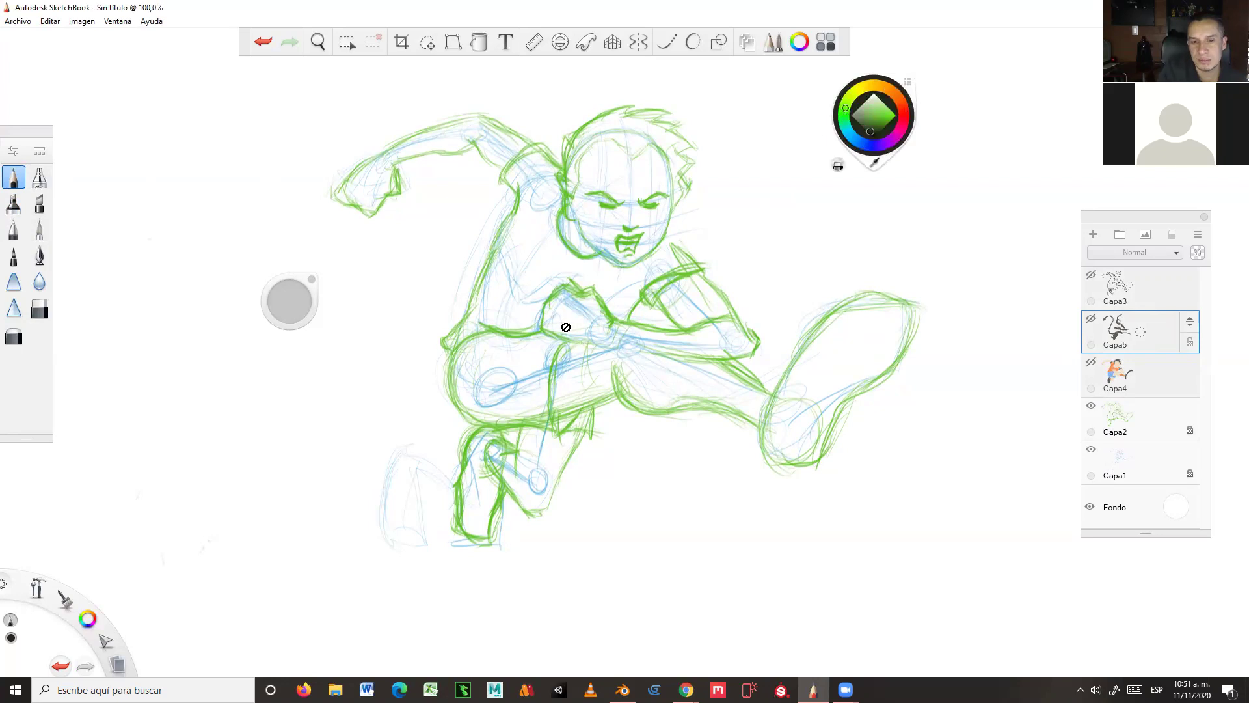
{"action": "left_click", "coordinate": [1145, 420]}
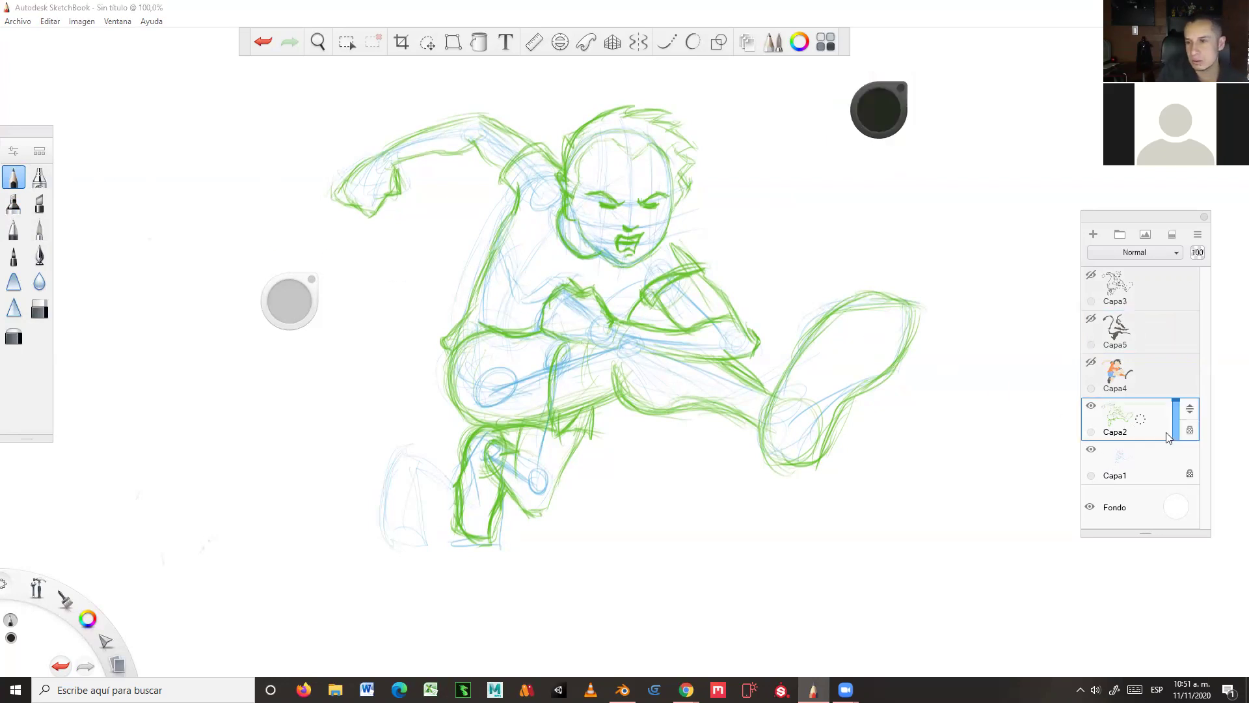
{"action": "mouse_move", "coordinate": [548, 330]}
{"action": "left_mouse_down"}
{"action": "mouse_move", "coordinate": [633, 323]}
{"action": "mouse_move", "coordinate": [542, 327]}
{"action": "left_mouse_up"}
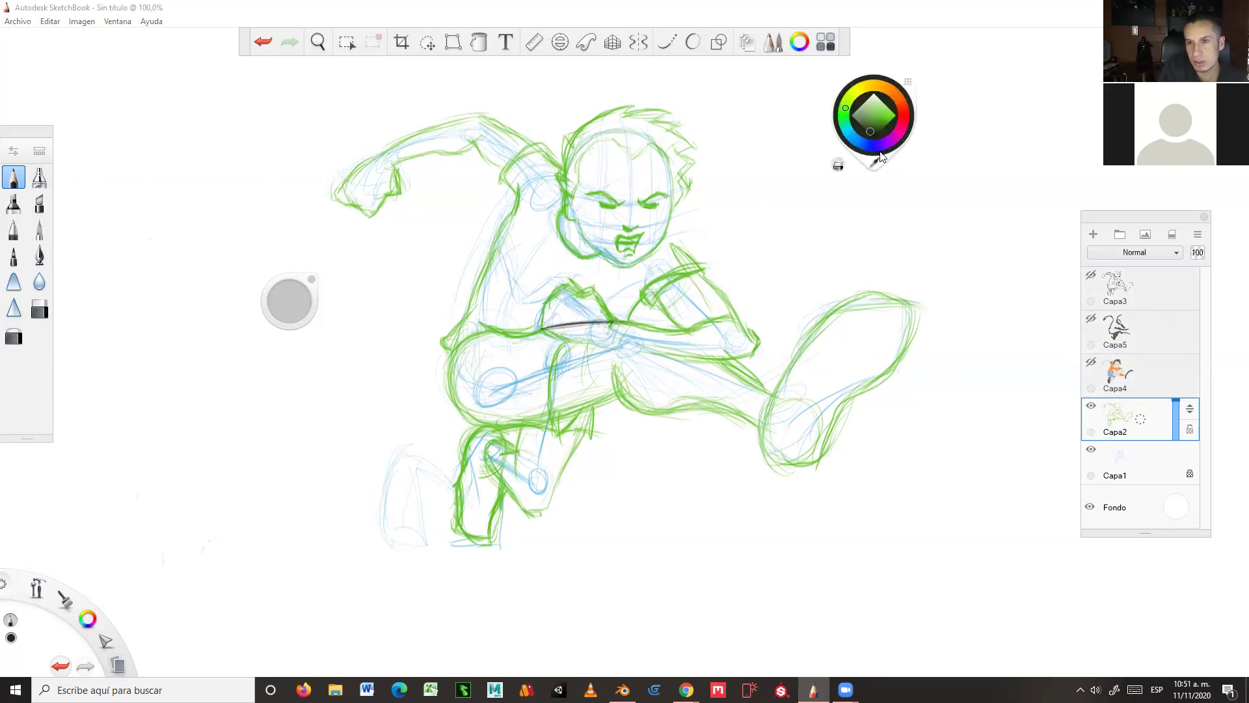
{"action": "left_click", "coordinate": [885, 113]}
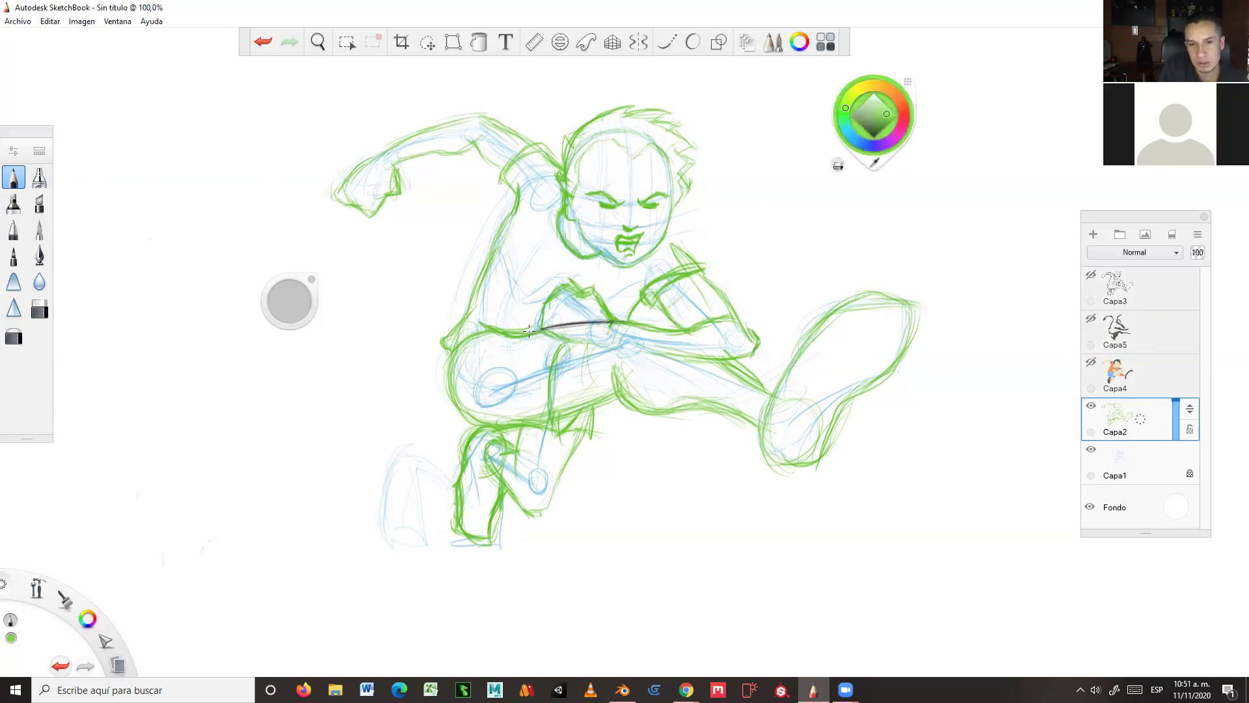
{"action": "left_click_drag", "start_coordinate": [655, 333], "coordinate": [730, 373]}
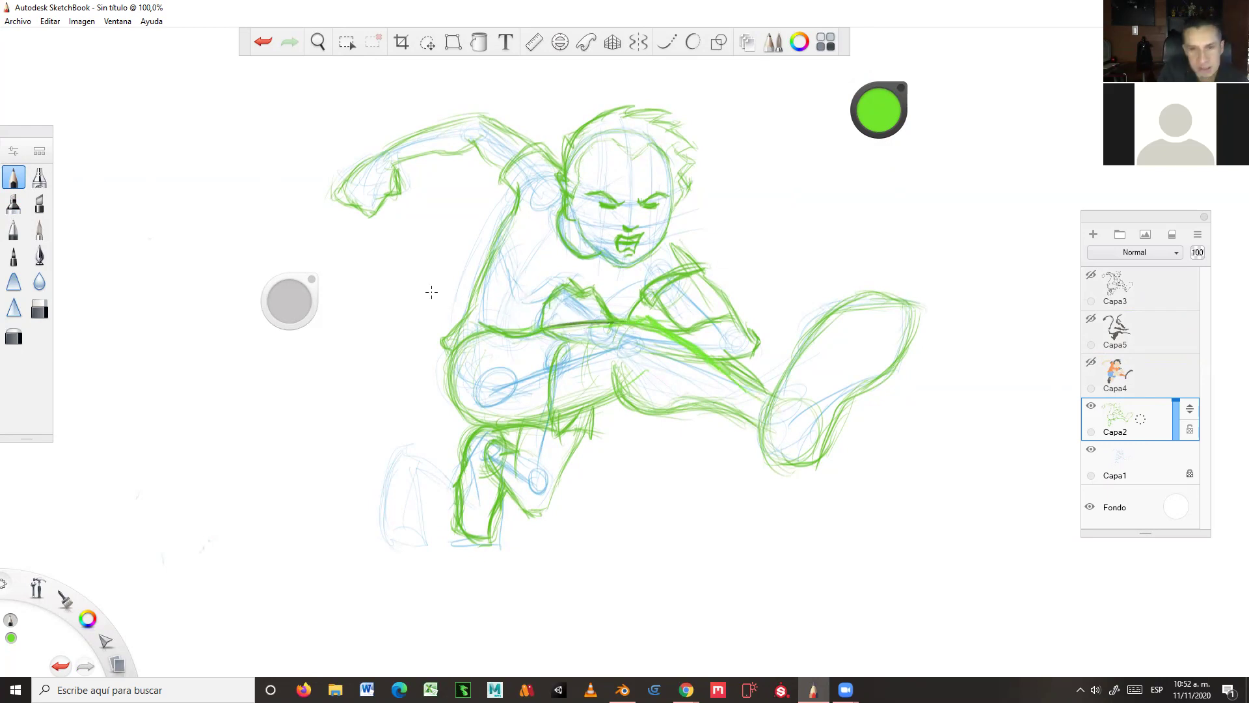
Step: Erase stray lines inside the front knee and draw the sock's top edge and the shorts hem in bright green pencil
{"action": "left_click", "coordinate": [39, 309]}
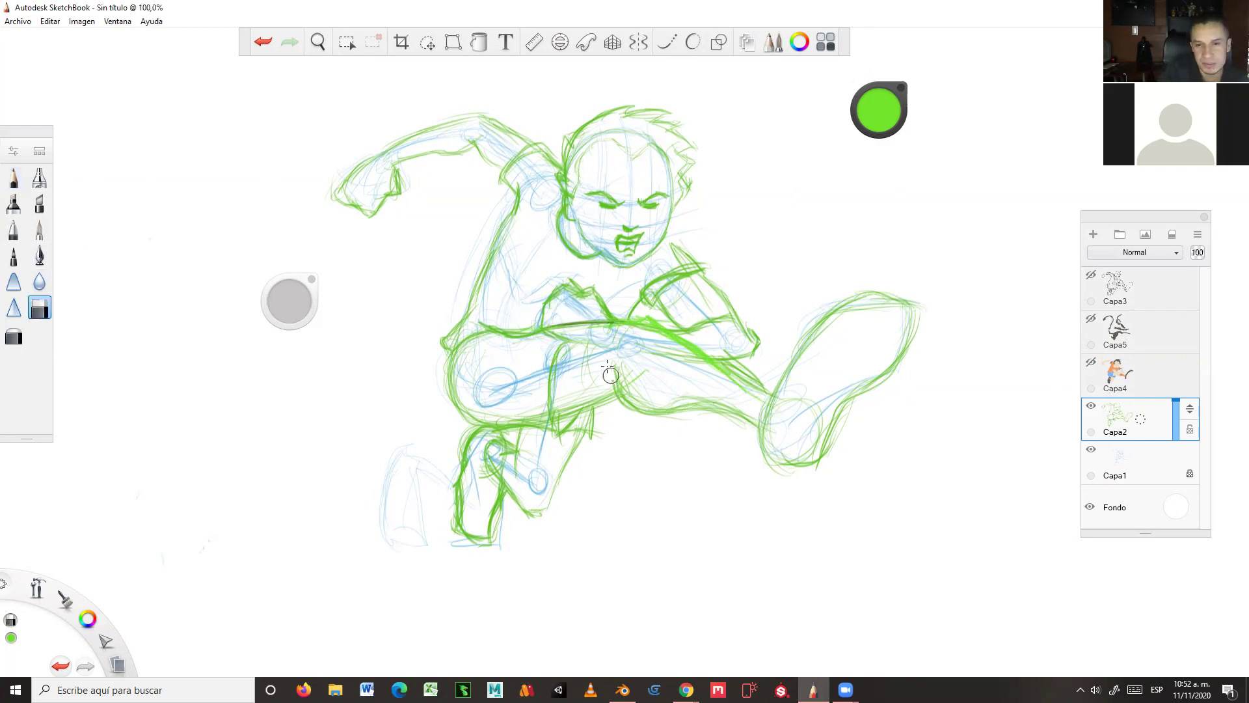
{"action": "left_click_drag", "start_coordinate": [637, 349], "coordinate": [701, 359]}
{"action": "left_click", "coordinate": [14, 177]}
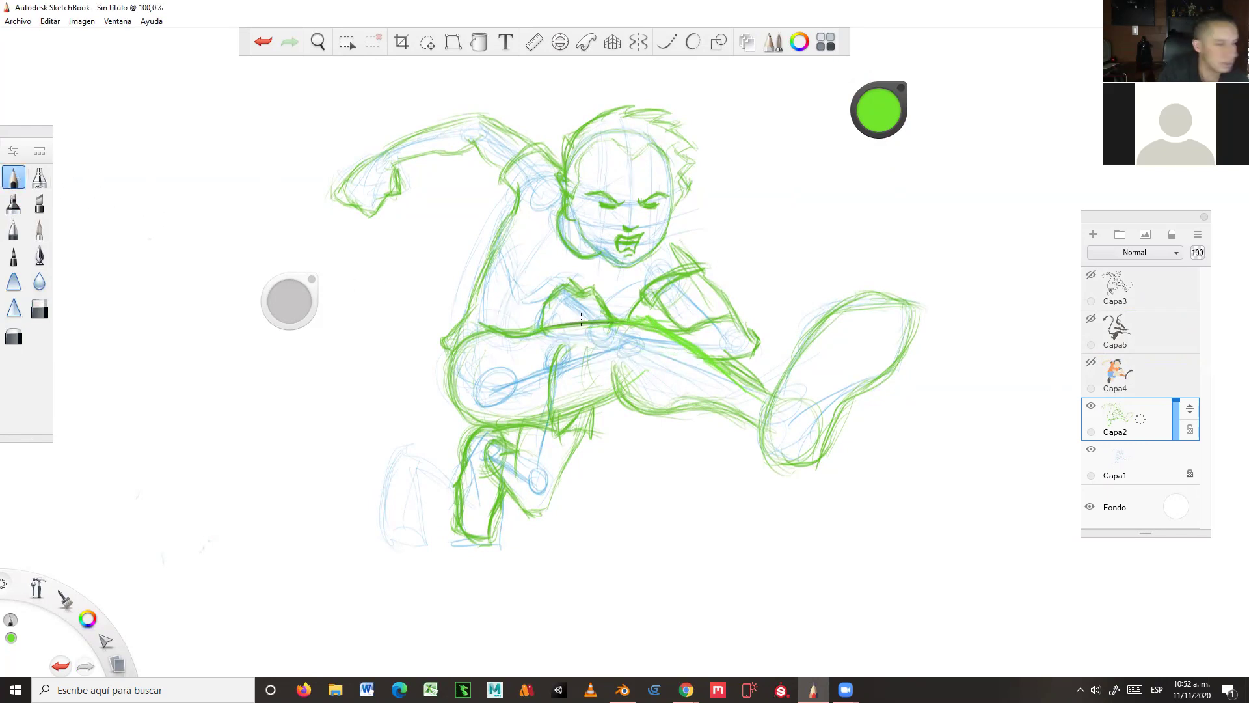
{"action": "mouse_move", "coordinate": [685, 343]}
{"action": "left_mouse_down"}
{"action": "mouse_move", "coordinate": [659, 410]}
{"action": "mouse_move", "coordinate": [657, 365]}
{"action": "left_mouse_up"}
{"action": "left_click_drag", "start_coordinate": [560, 332], "coordinate": [554, 381]}
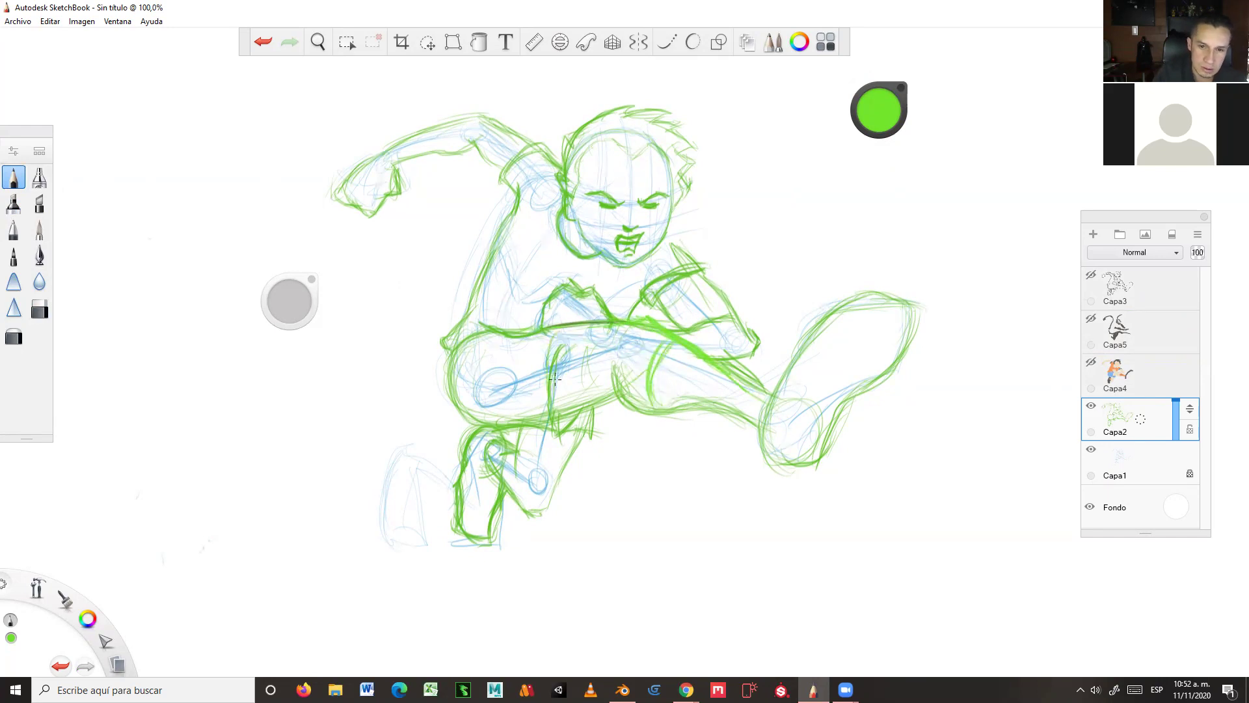
{"action": "left_click_drag", "start_coordinate": [556, 328], "coordinate": [562, 405]}
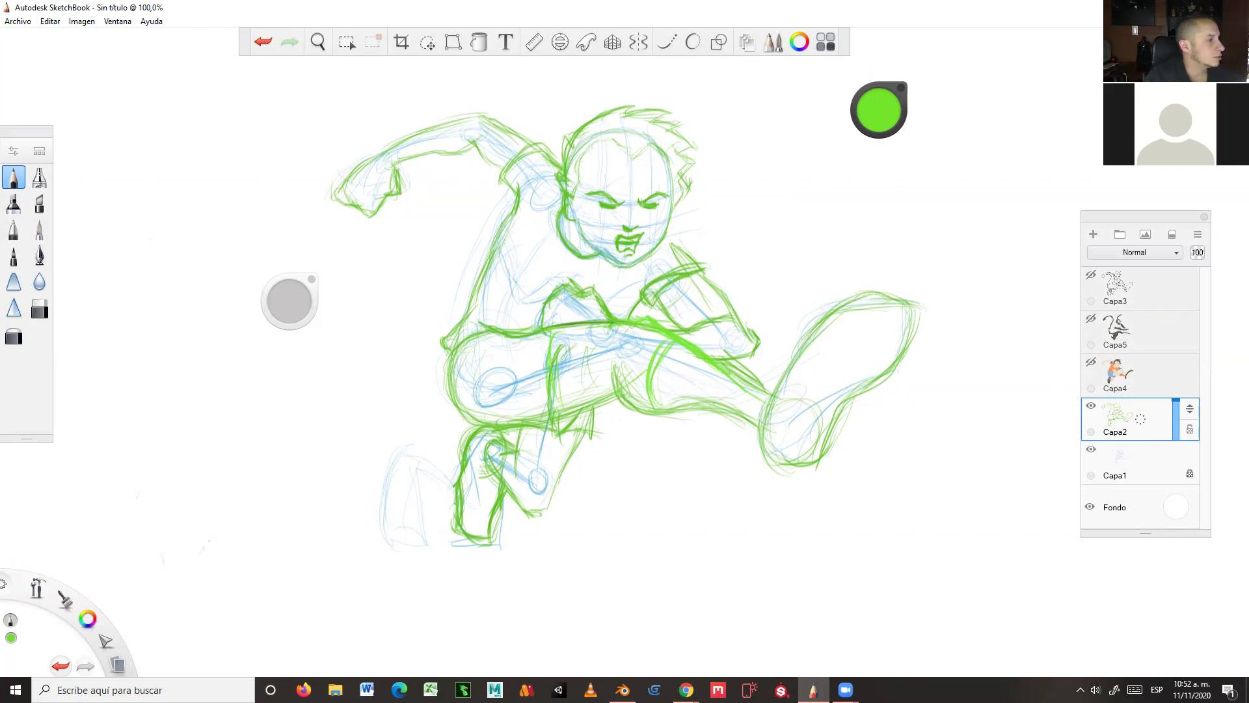
{"action": "key", "text": "alt+Tab"}
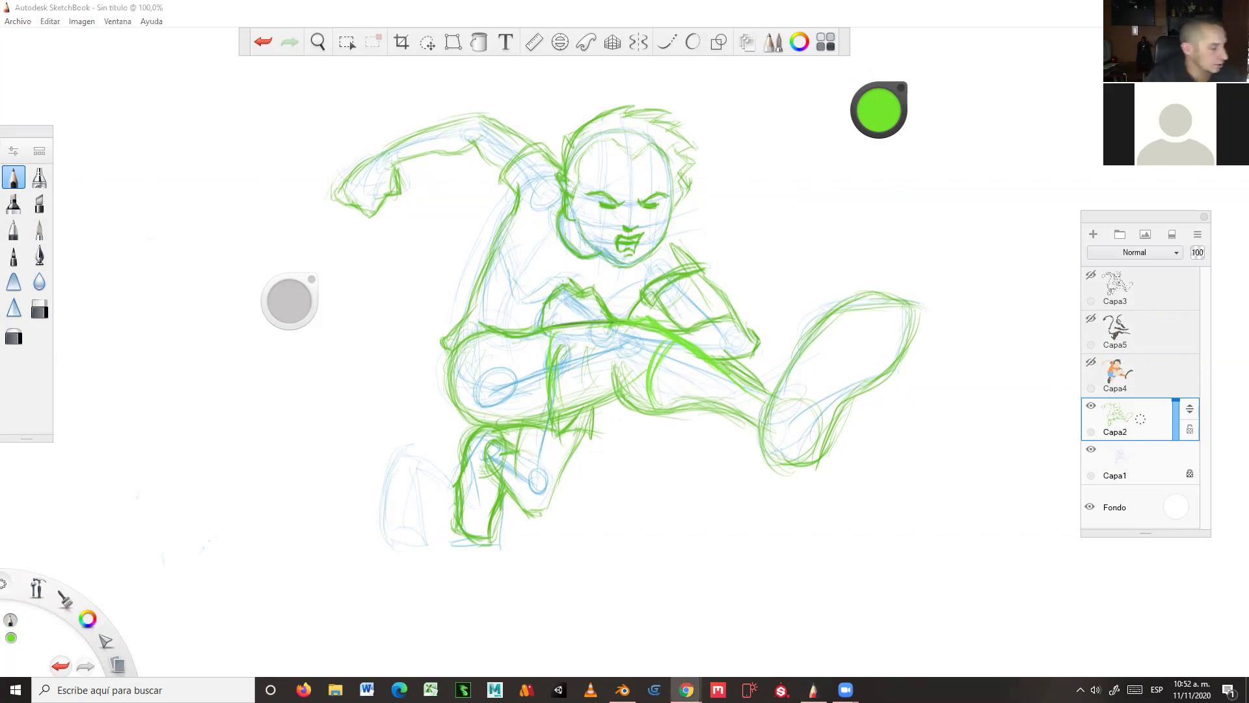
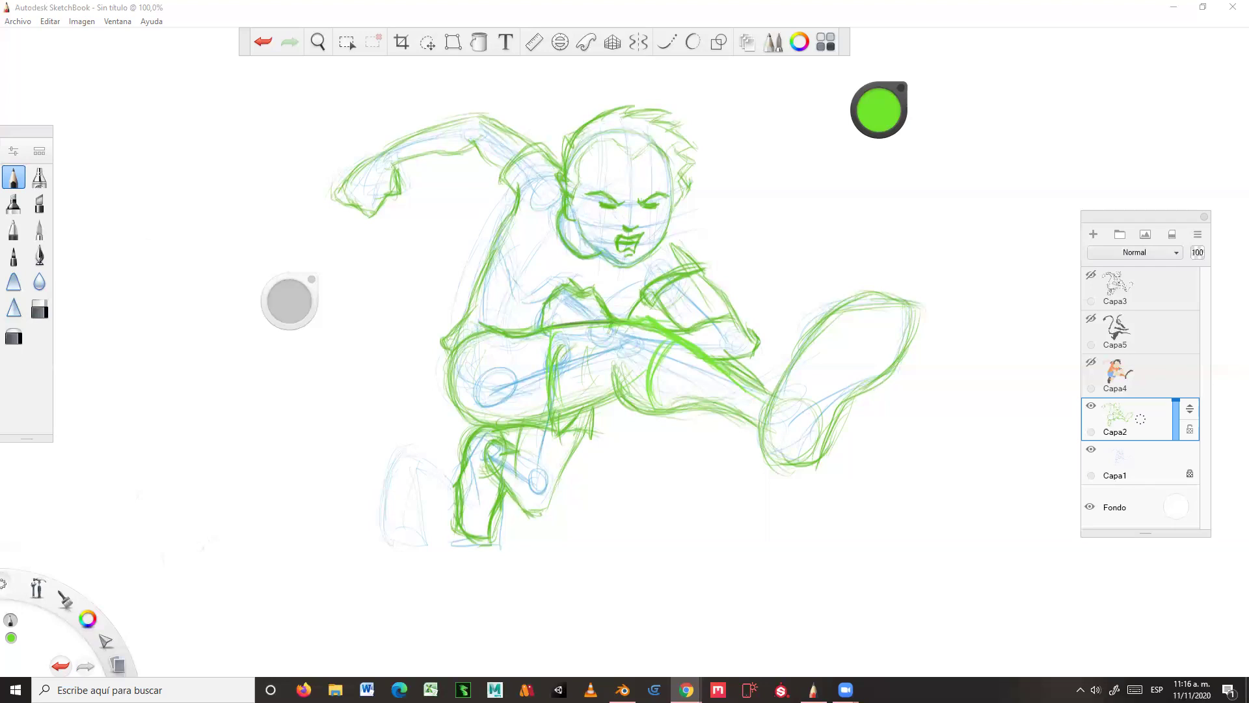
{"action": "left_click", "coordinate": [572, 207]}
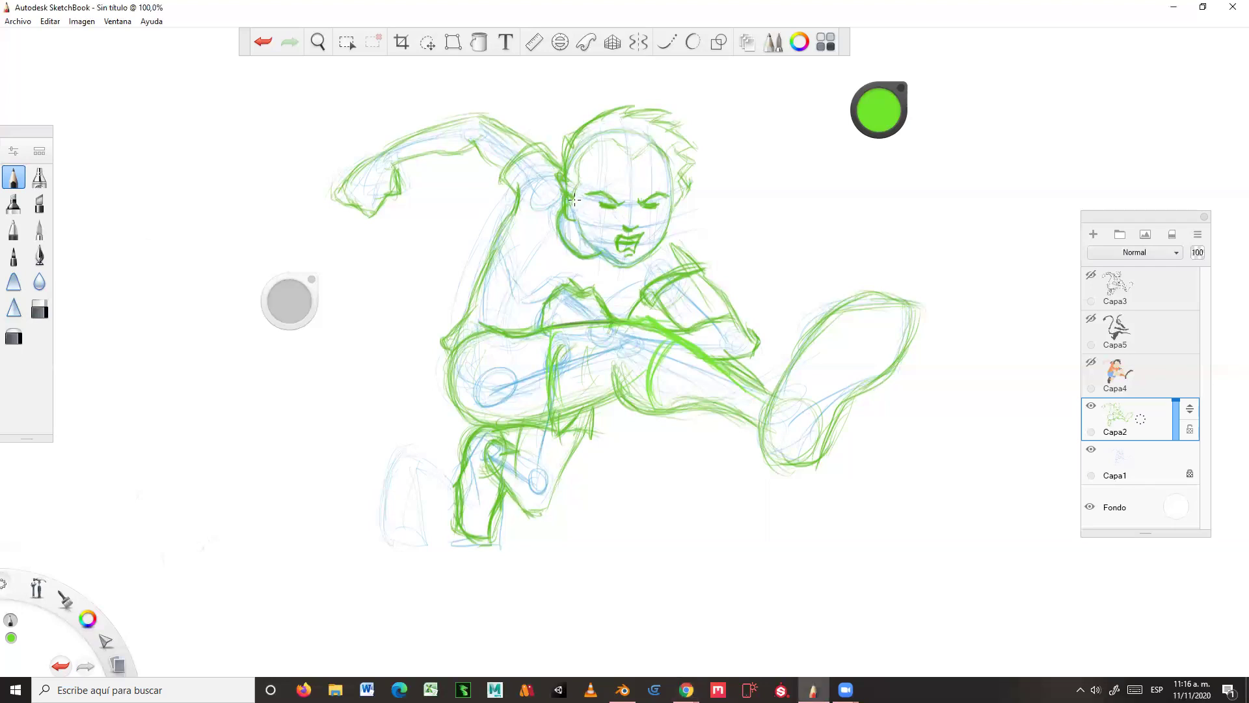